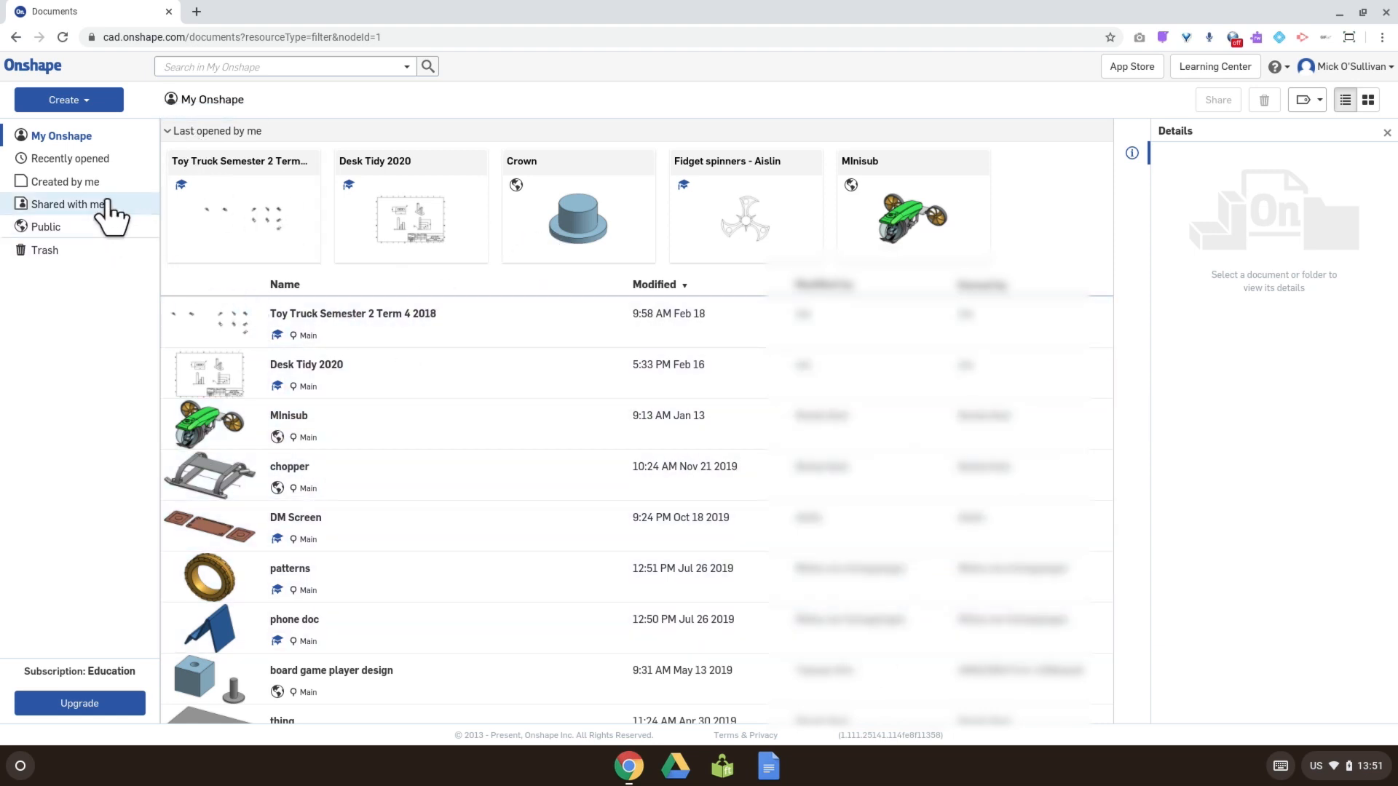
Step: Create a new document named "Ring Spinner 2020" and show the browser in full screen
click(81, 104)
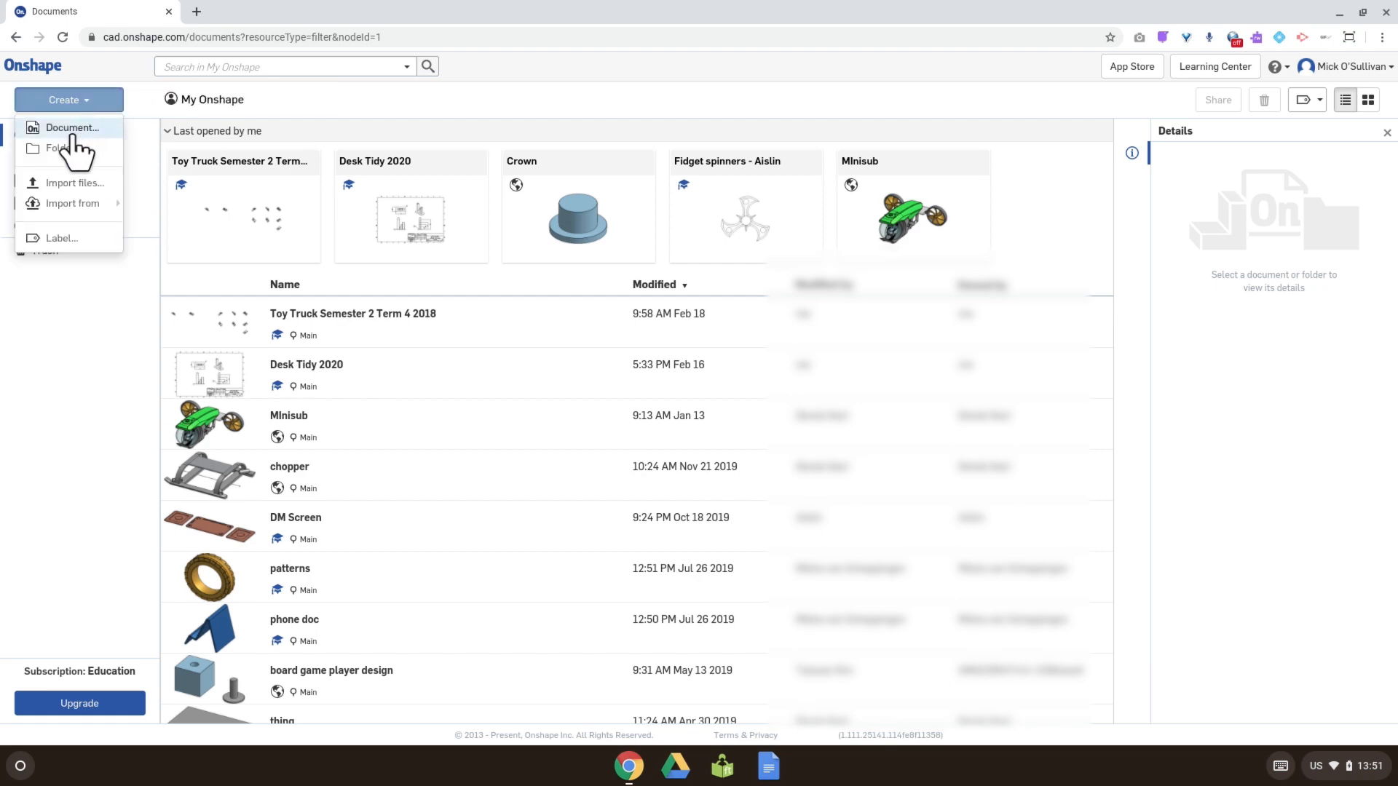
click(73, 130)
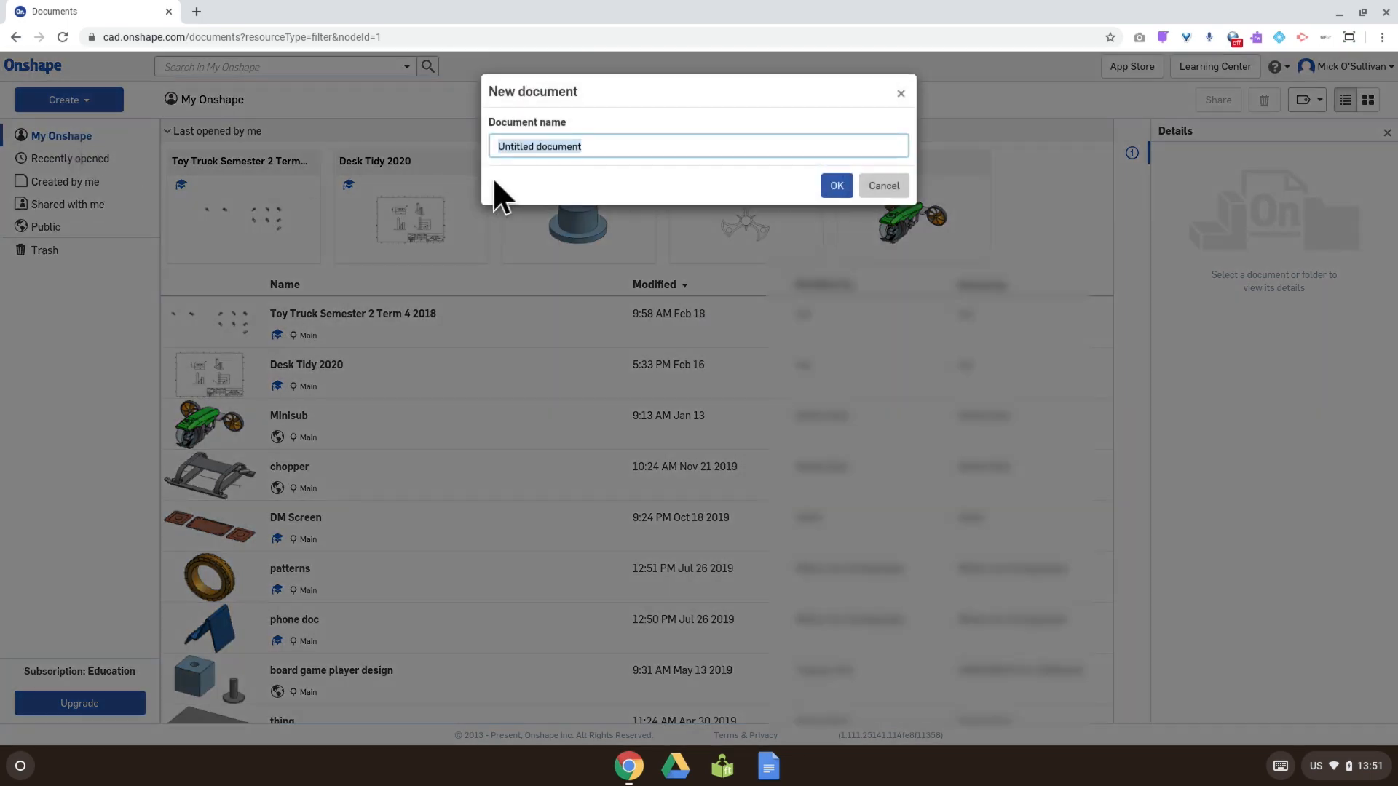
text(Ring Spinner 2020)
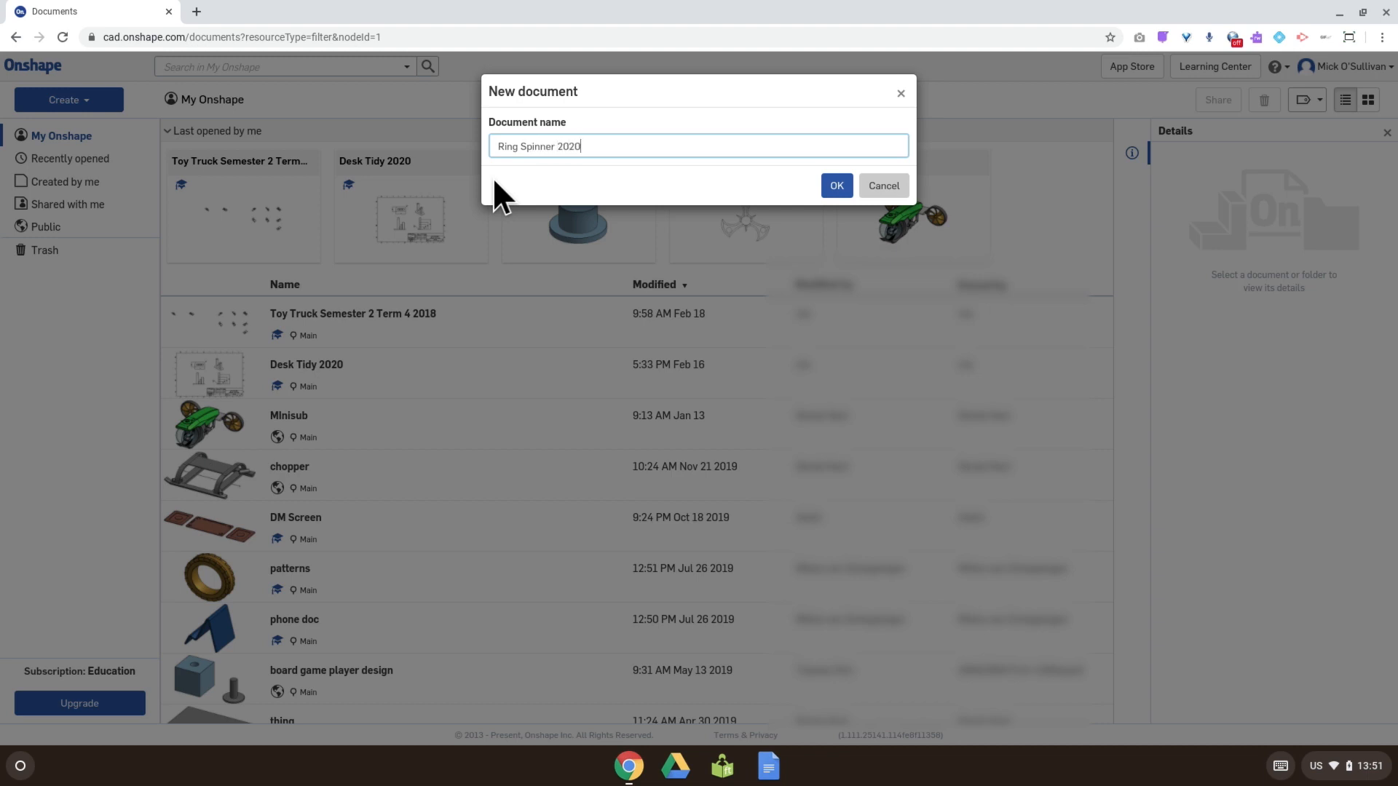
key(Return)
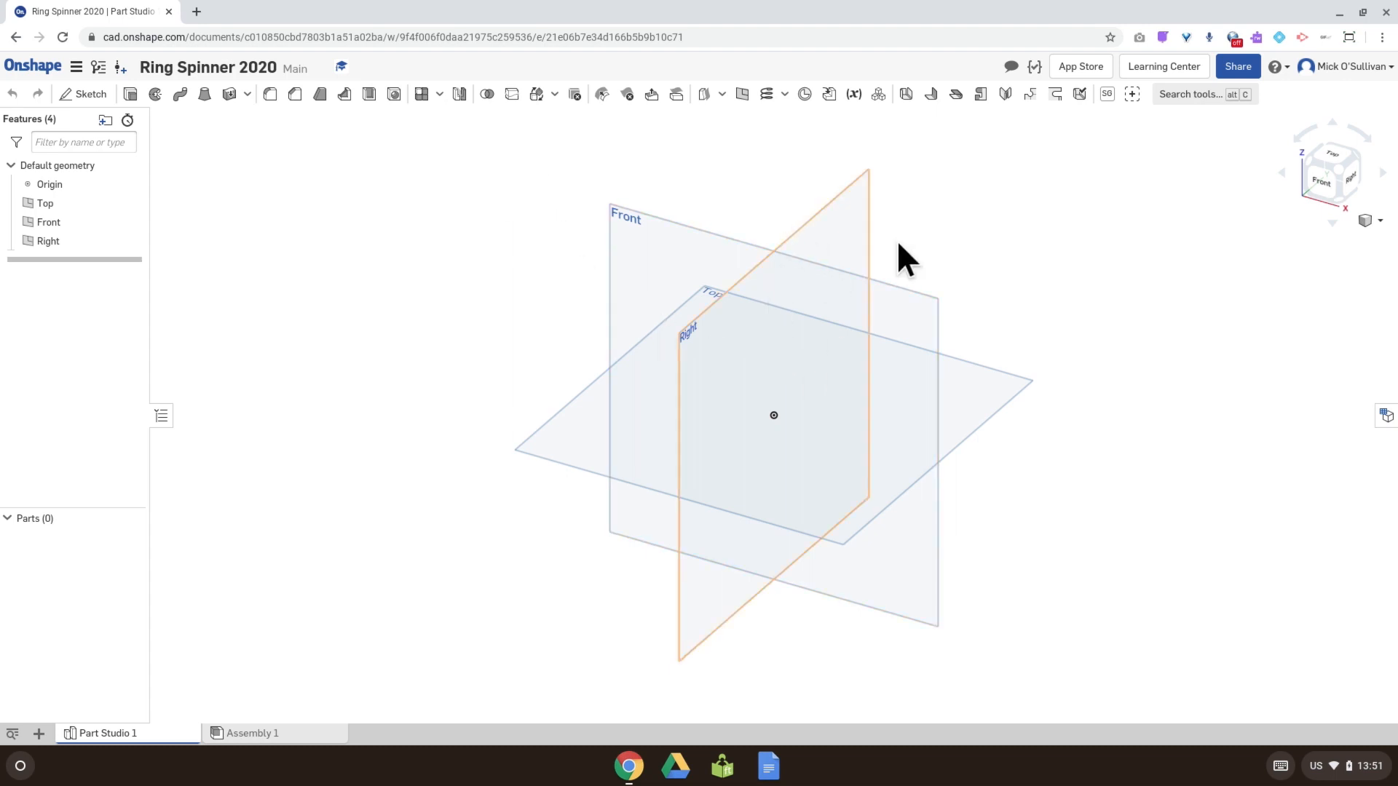
click(1381, 37)
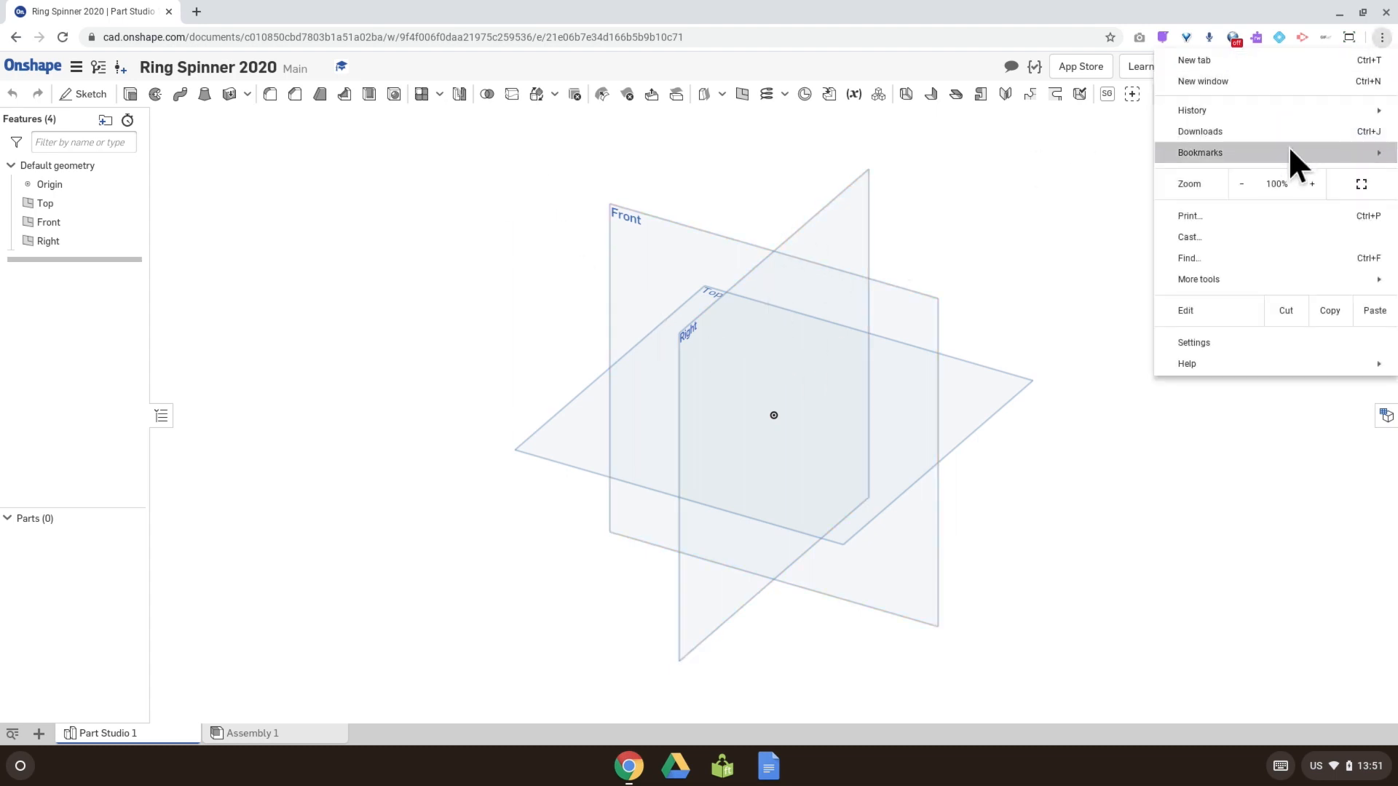
click(1340, 176)
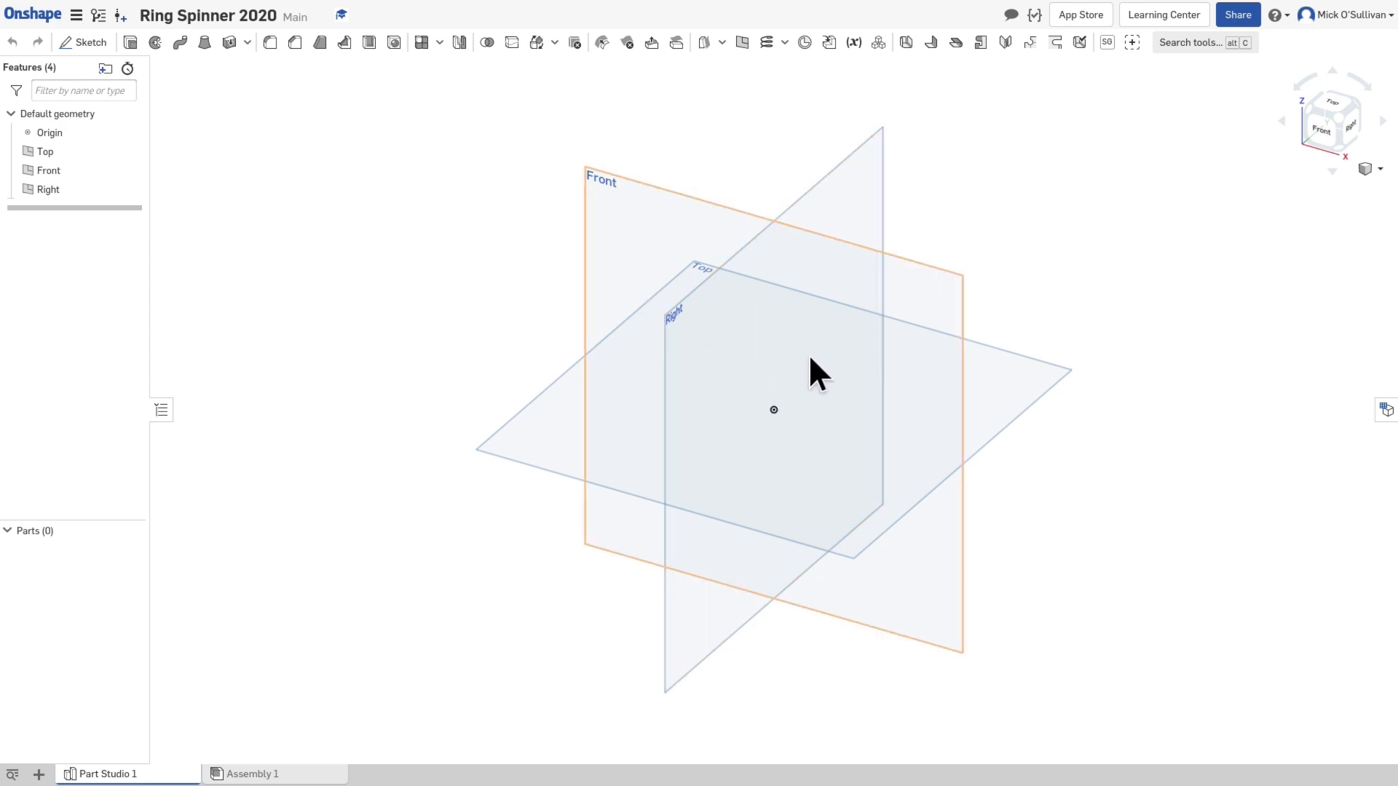
Step: Orbit, zoom and pan around the three default planes to inspect them from different angles
right_drag(808, 354, 835, 301)
scroll(819, 371, down, 2)
scroll(819, 371, up, 2)
middle_drag(711, 342, 662, 320)
mouse_move(668, 319)
right_down()
mouse_move(667, 338)
mouse_move(637, 340)
mouse_move(653, 320)
right_up()
drag(653, 319, 751, 339)
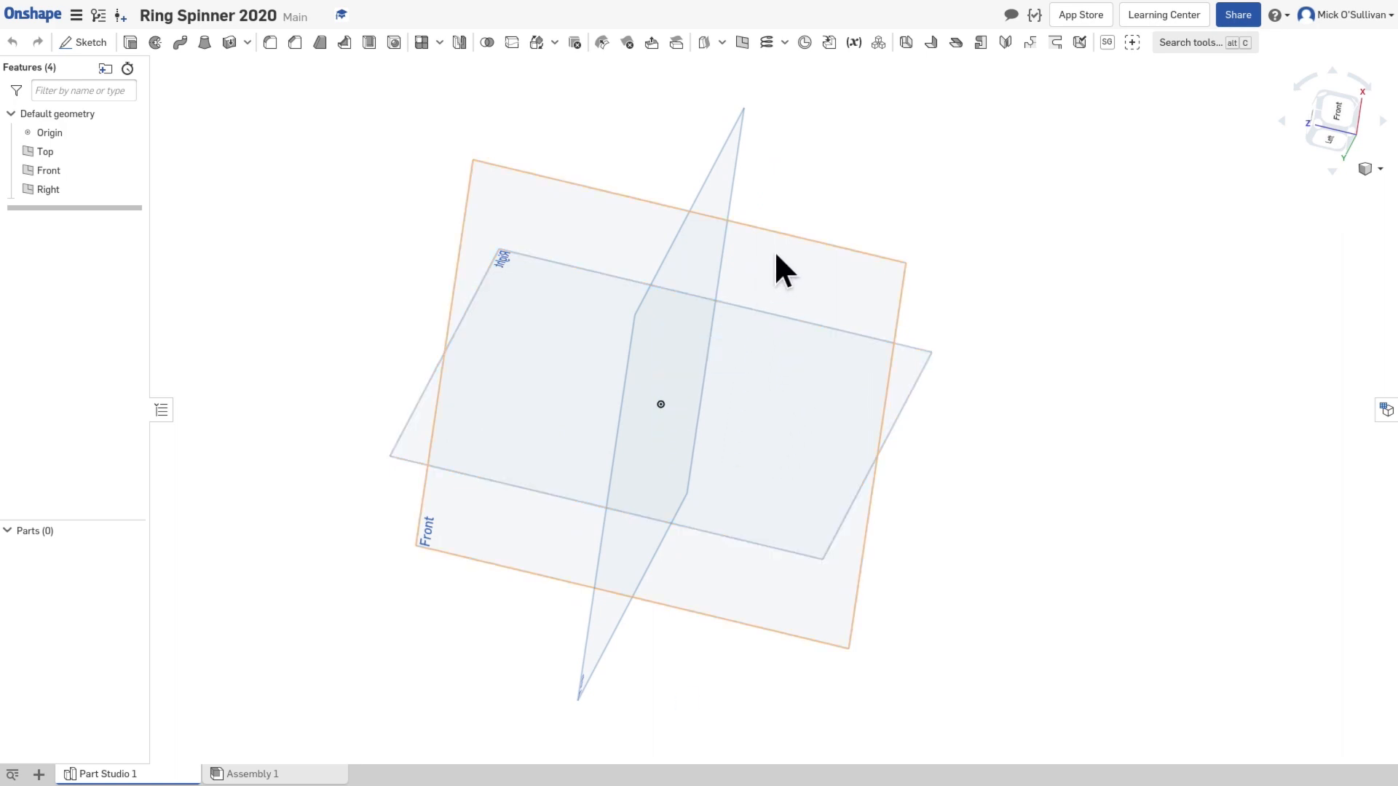
Step: Look at the default planes from the front and from below, then restore the isometric view with nothing selected
click(721, 169)
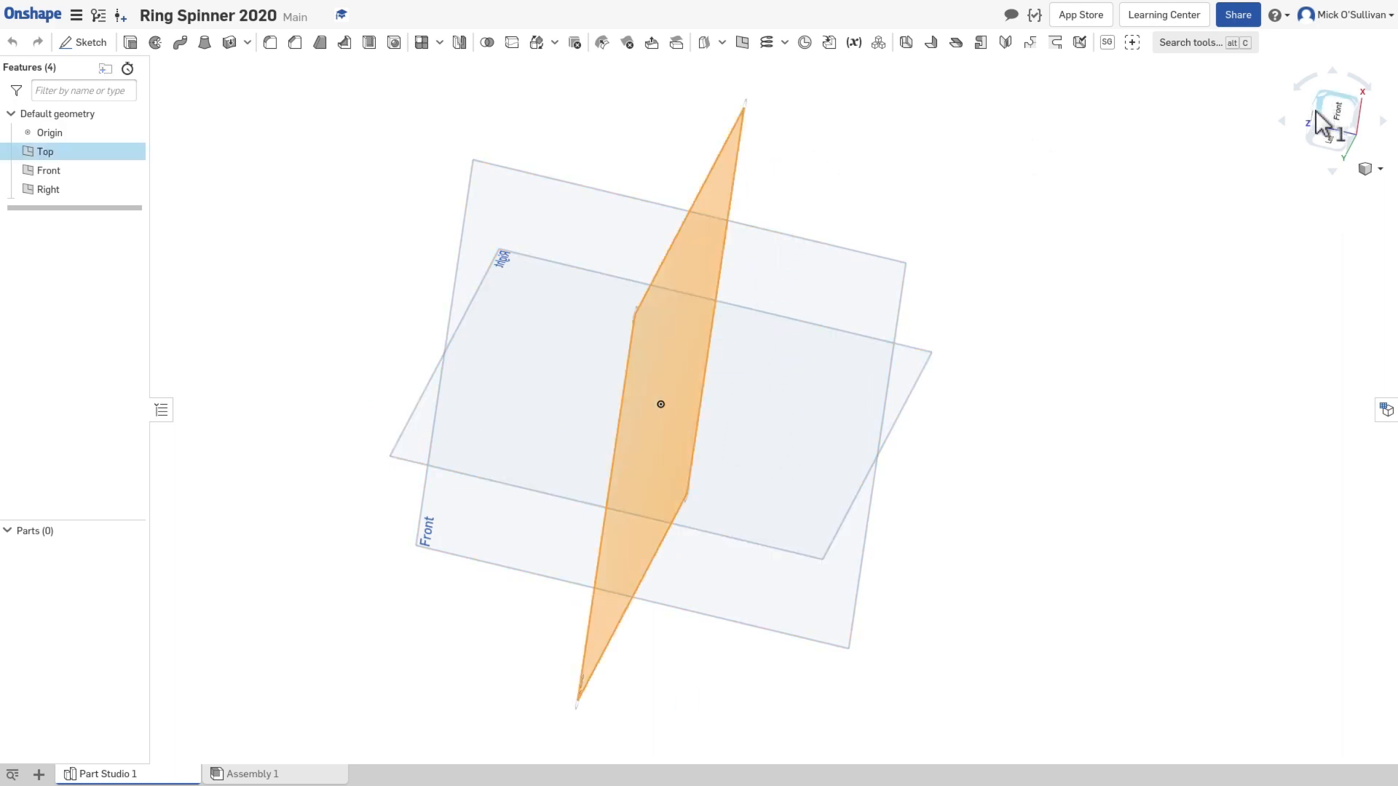
click(1334, 124)
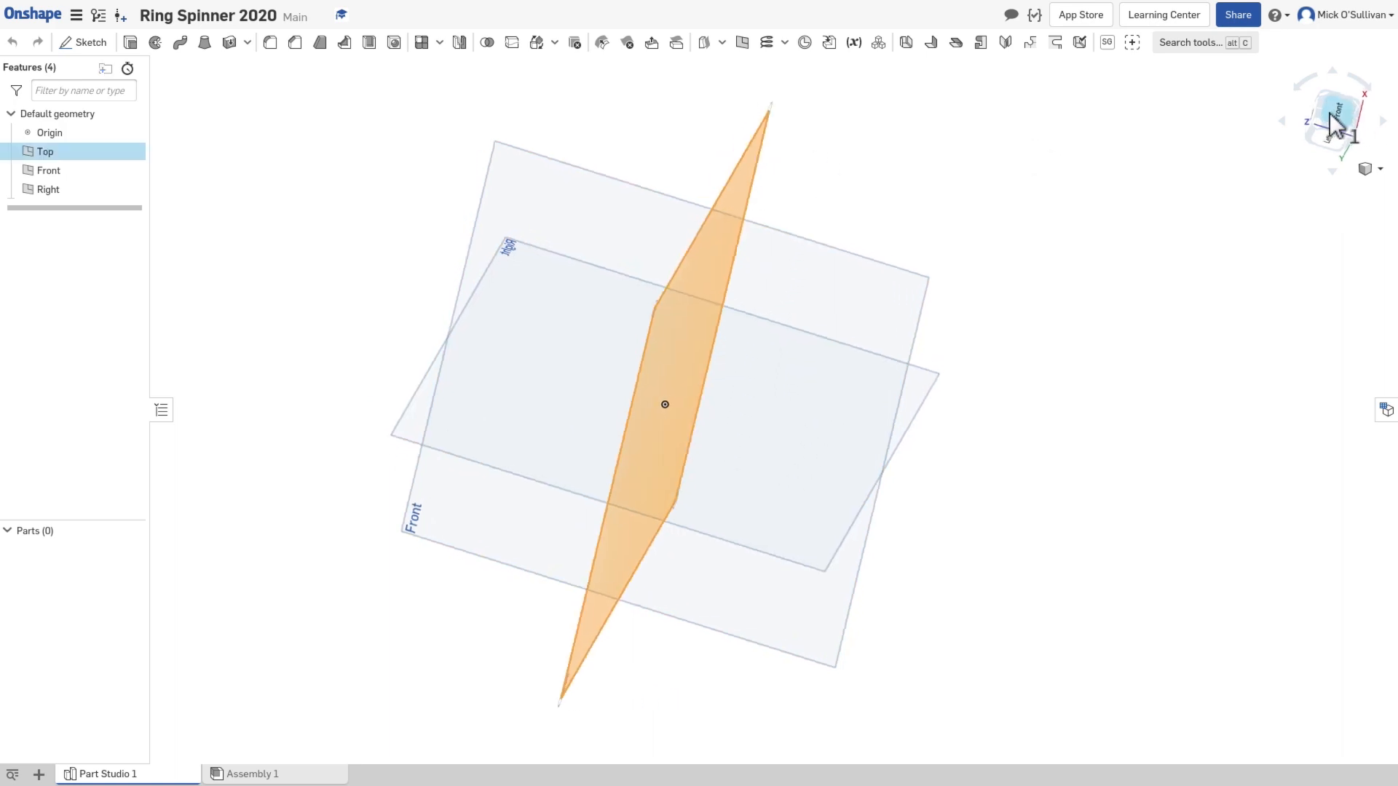
click(1354, 82)
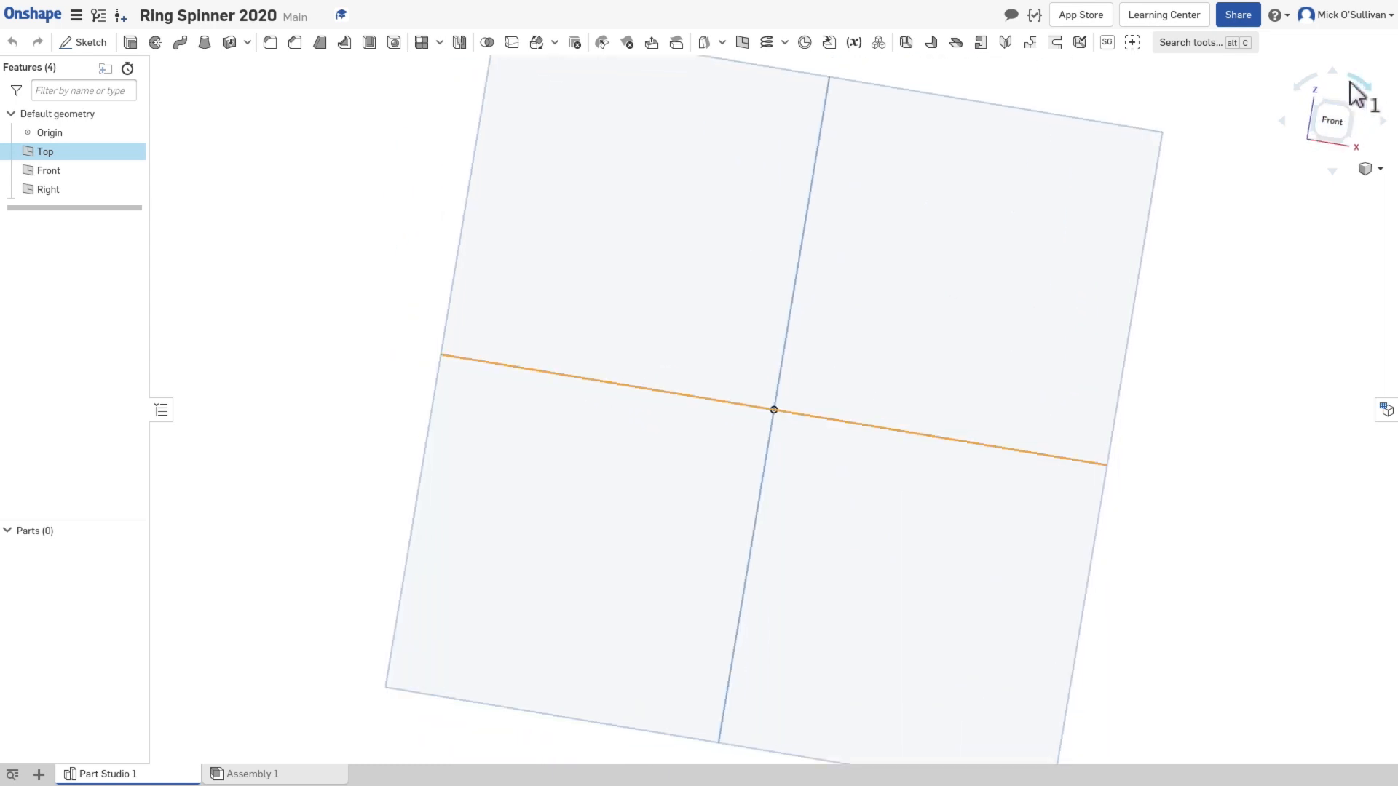
click(1331, 75)
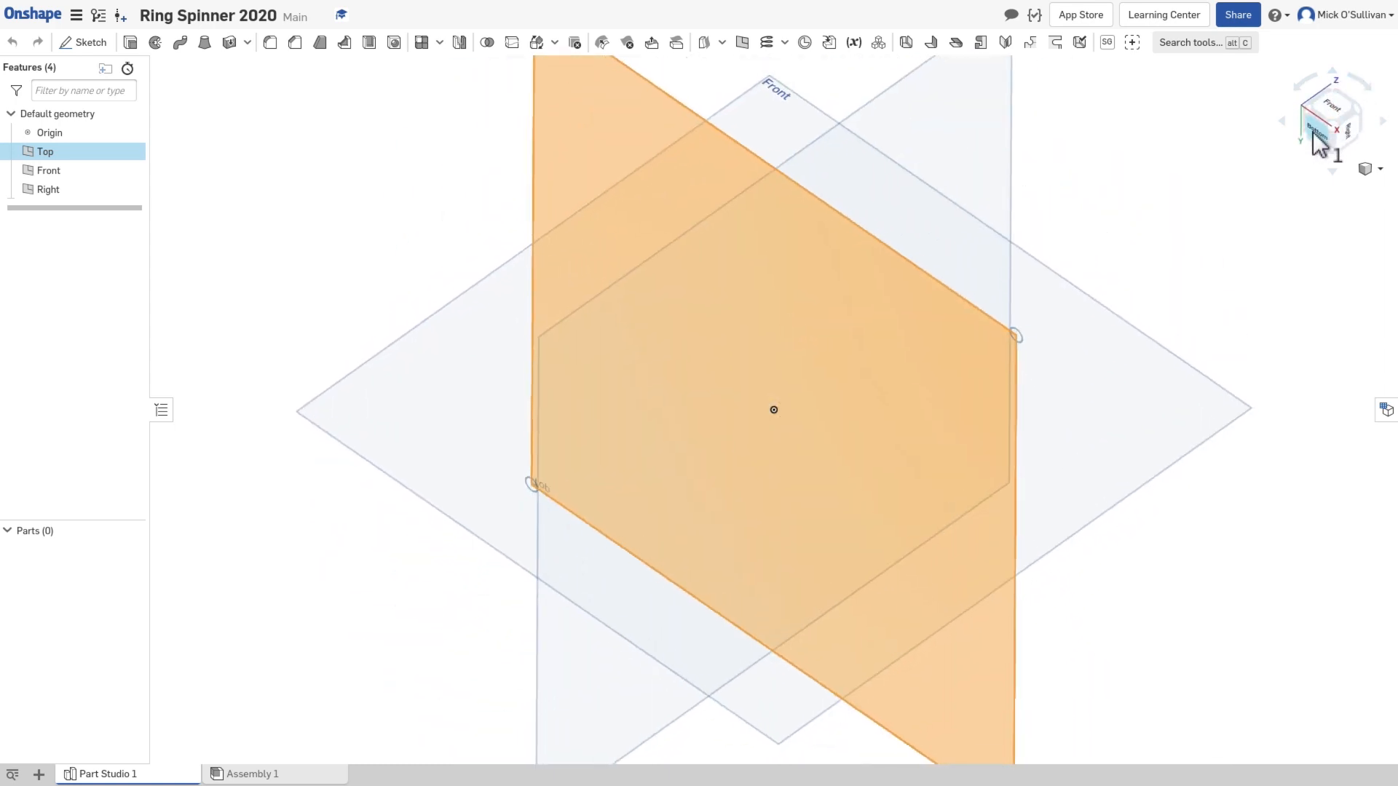
click(1319, 134)
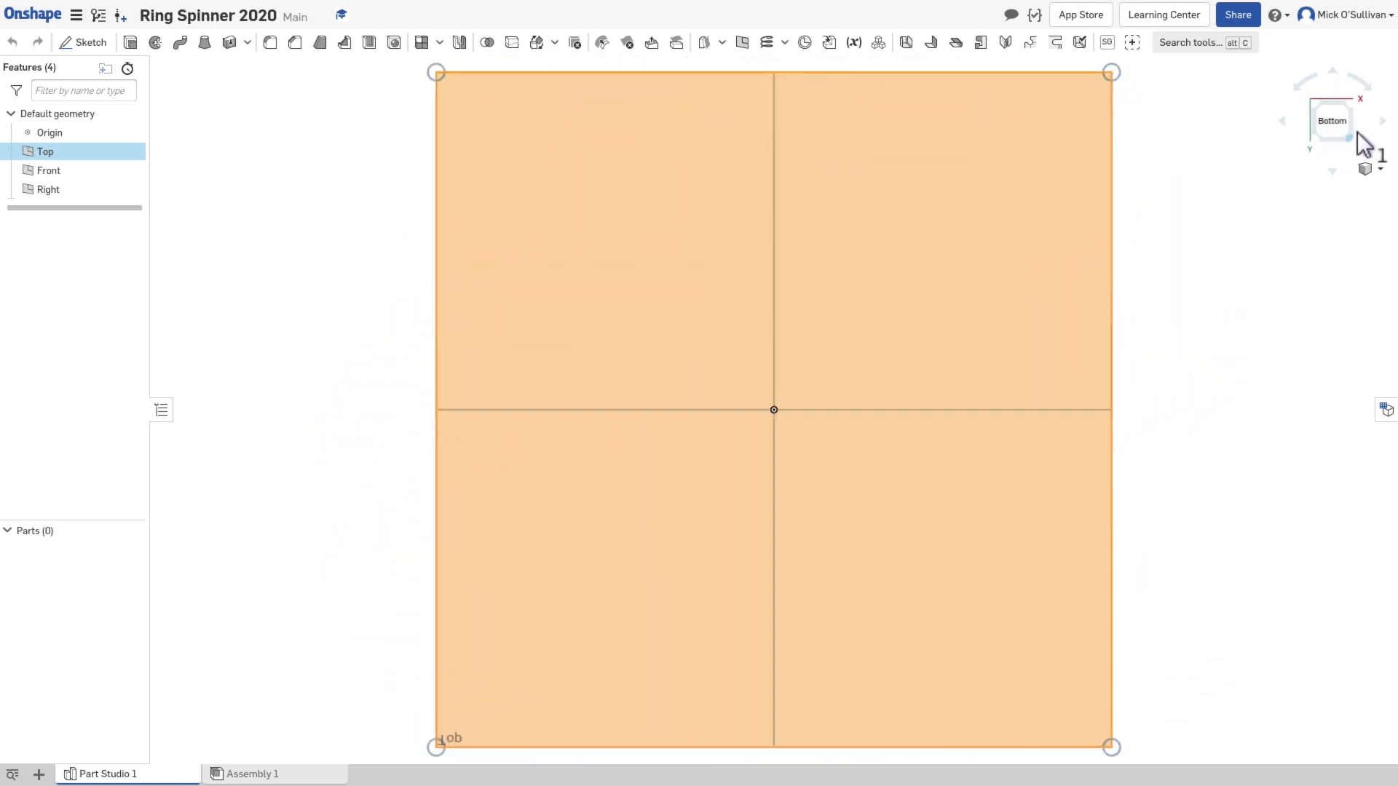
click(1367, 169)
click(1349, 188)
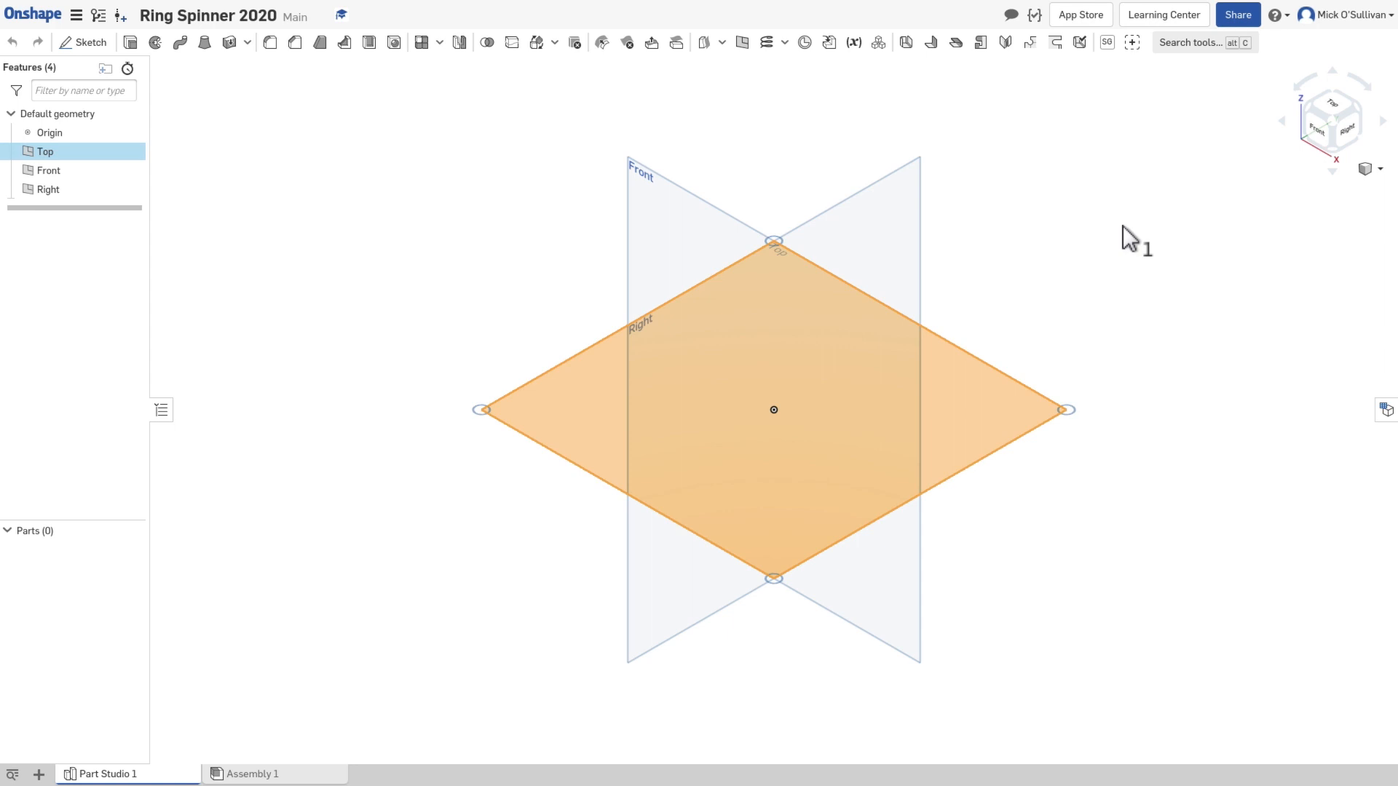
click(1087, 239)
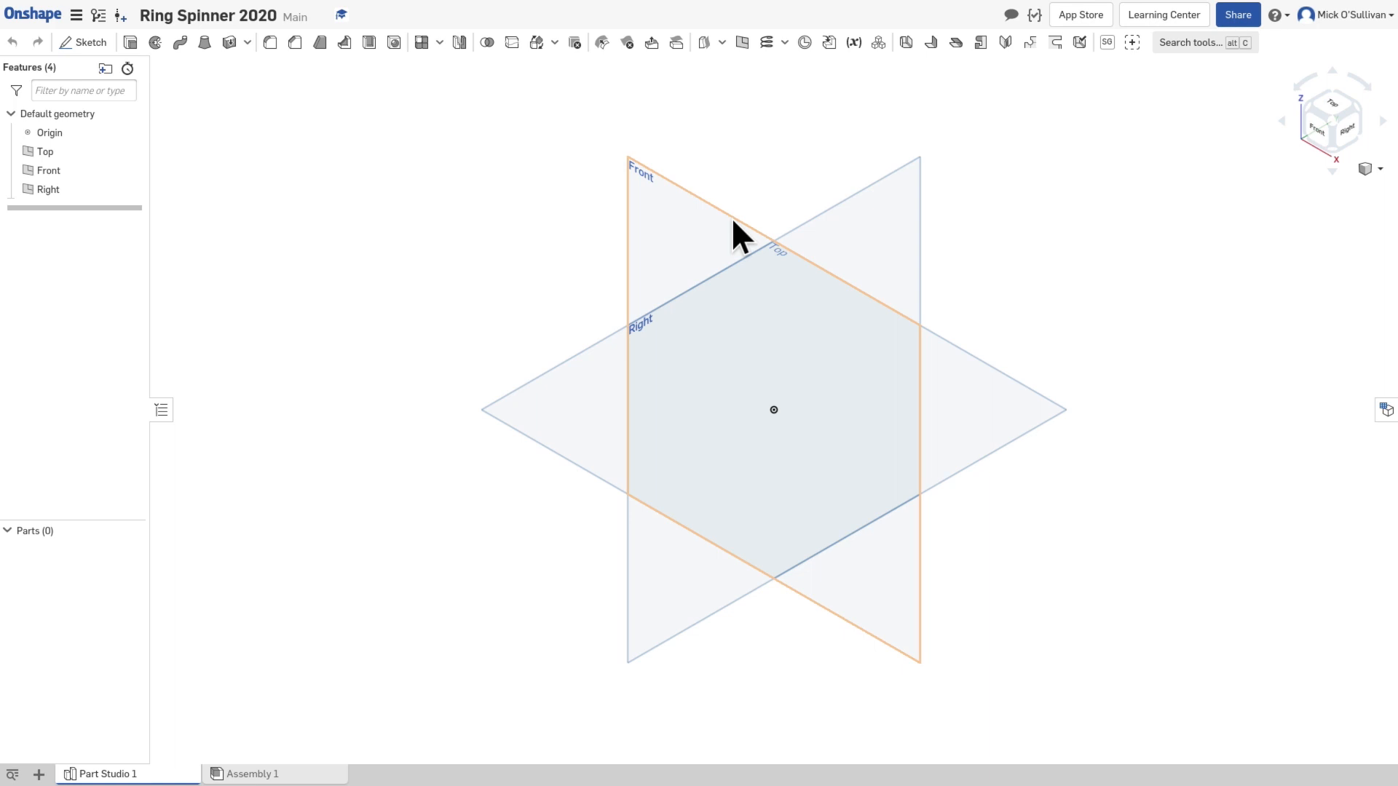
Step: Hide the default planes and show them again
key(p)
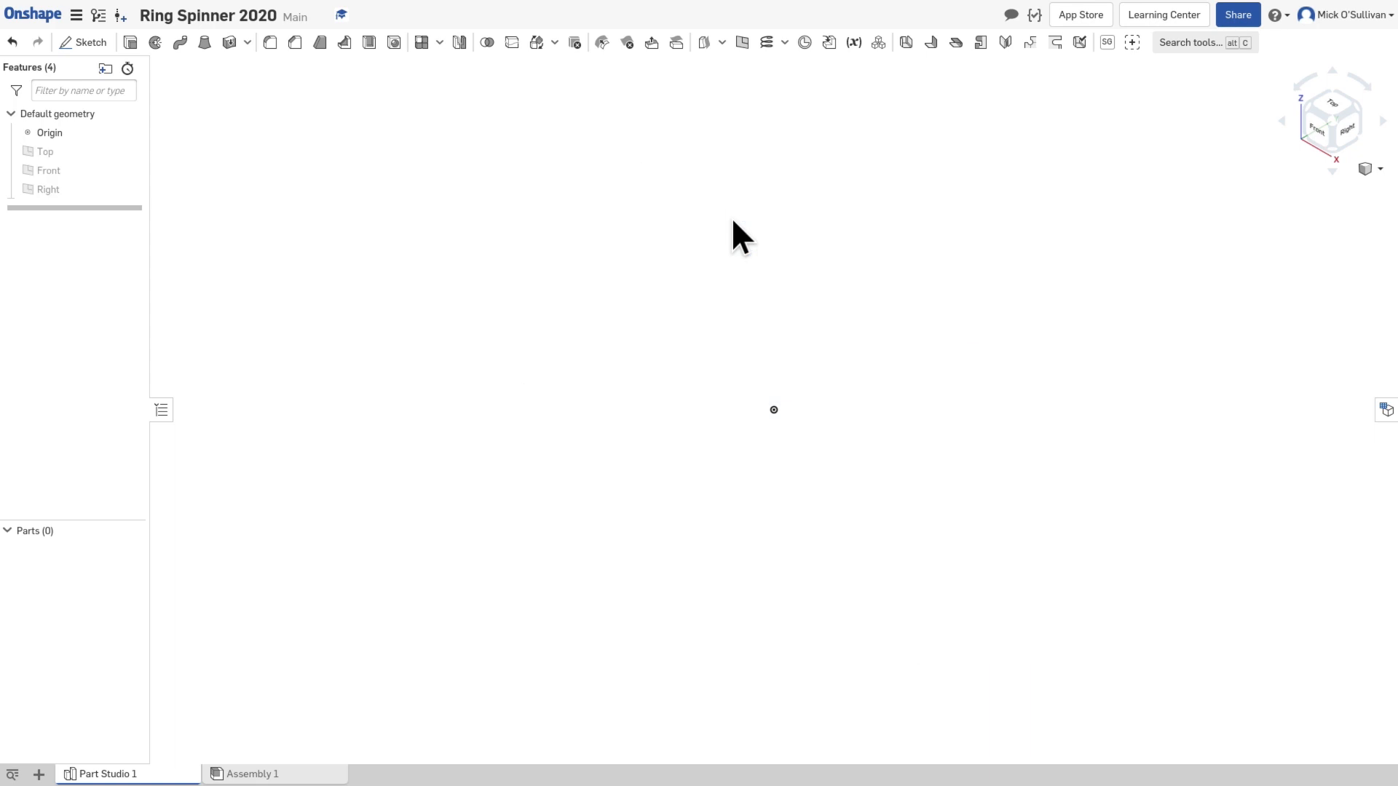
key(p)
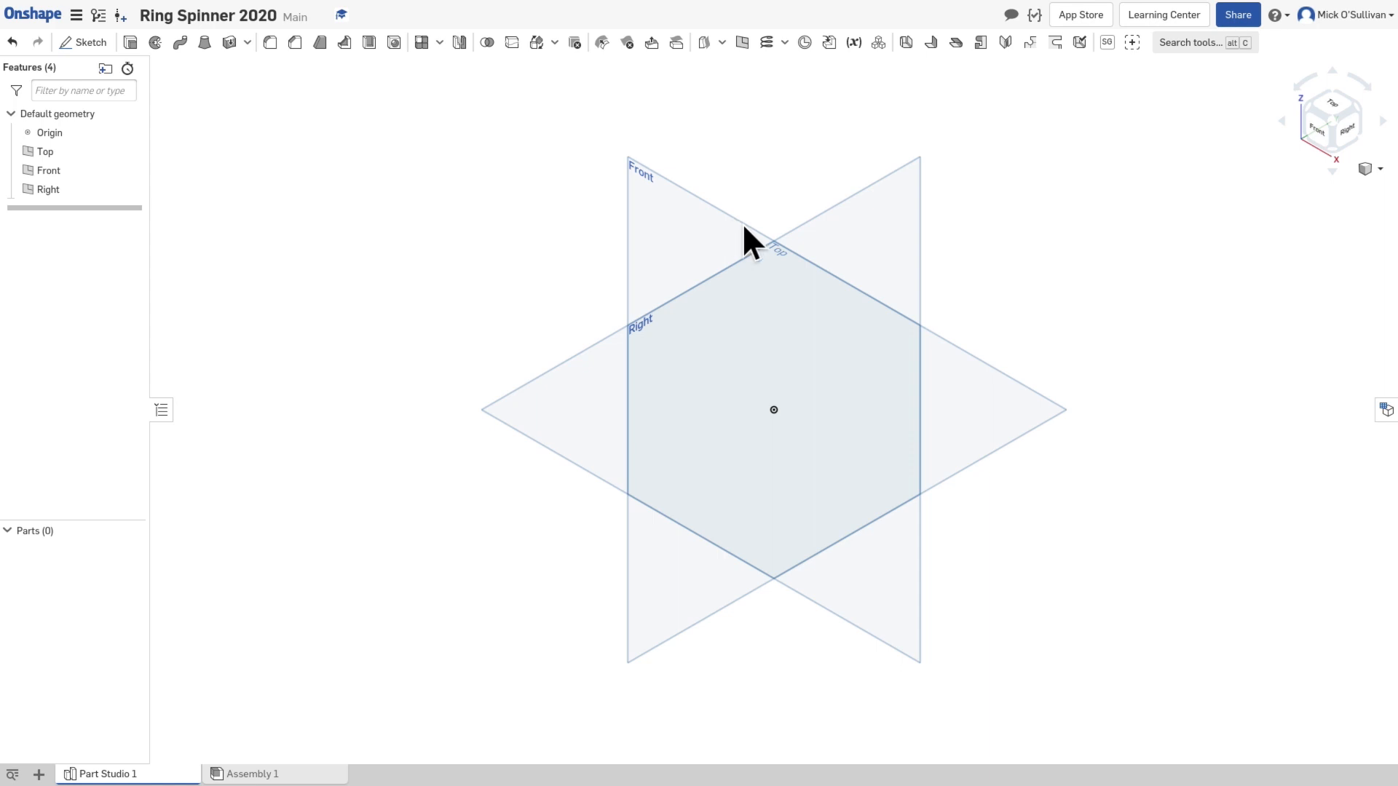
middle_drag(785, 396, 664, 414)
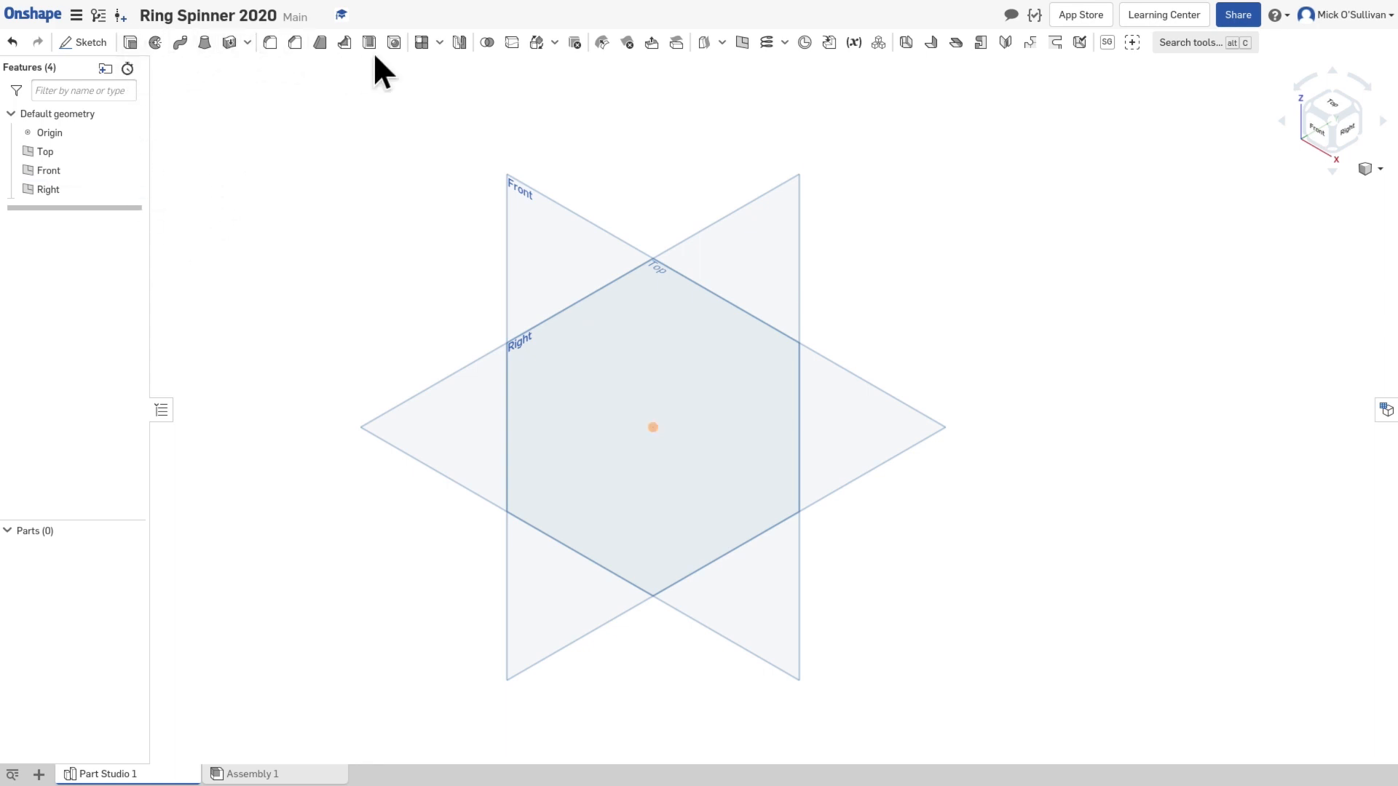
Step: Create a new empty sketch on the Top plane and accept it
click(106, 46)
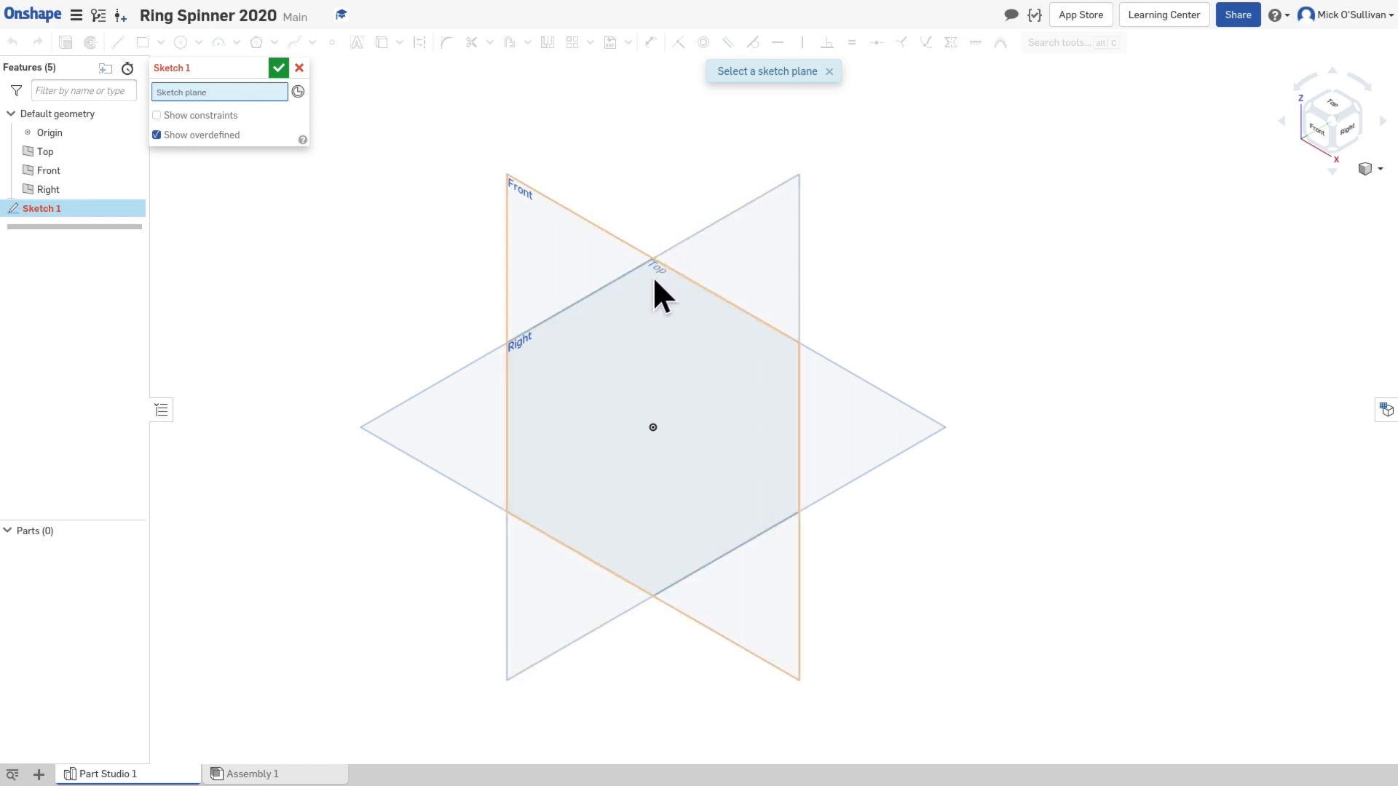
right_drag(829, 504, 824, 536)
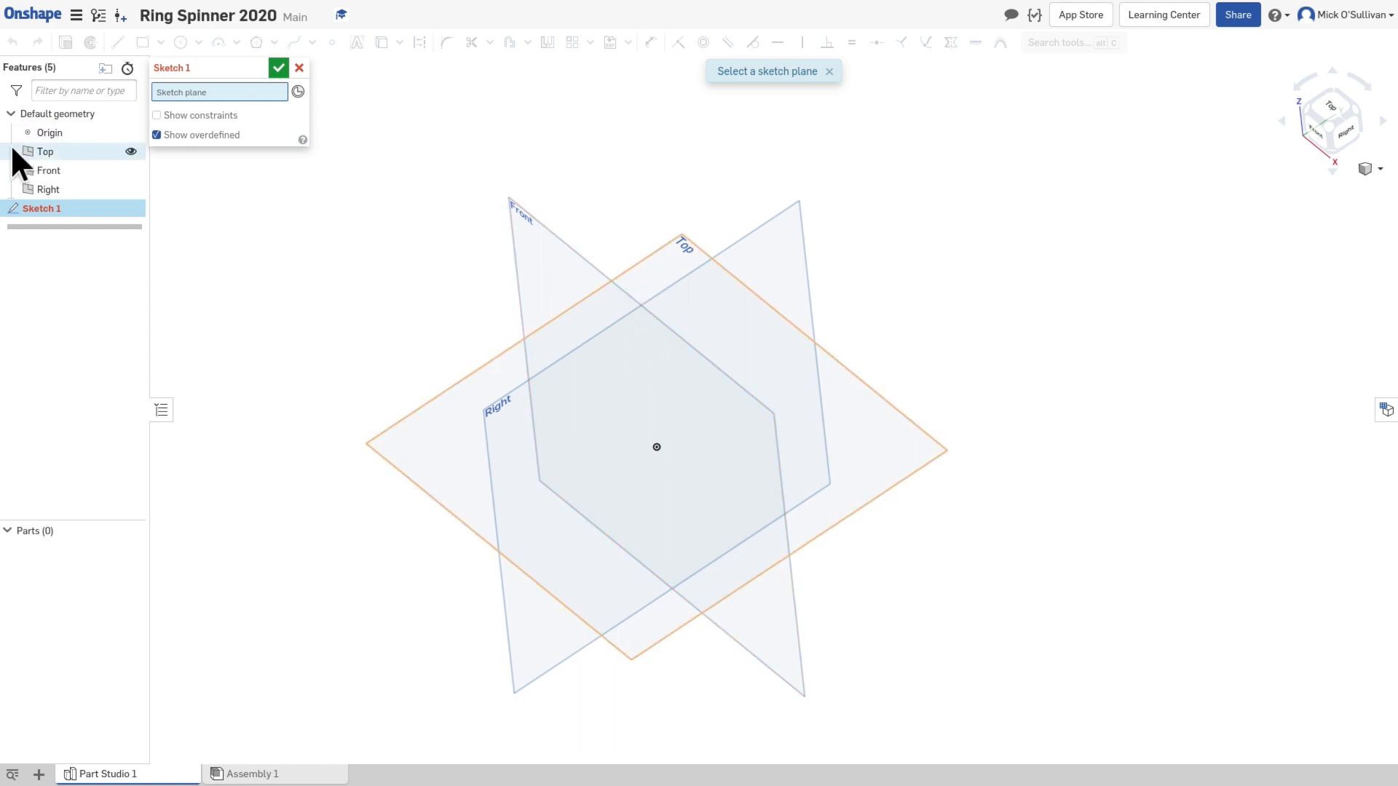
click(651, 262)
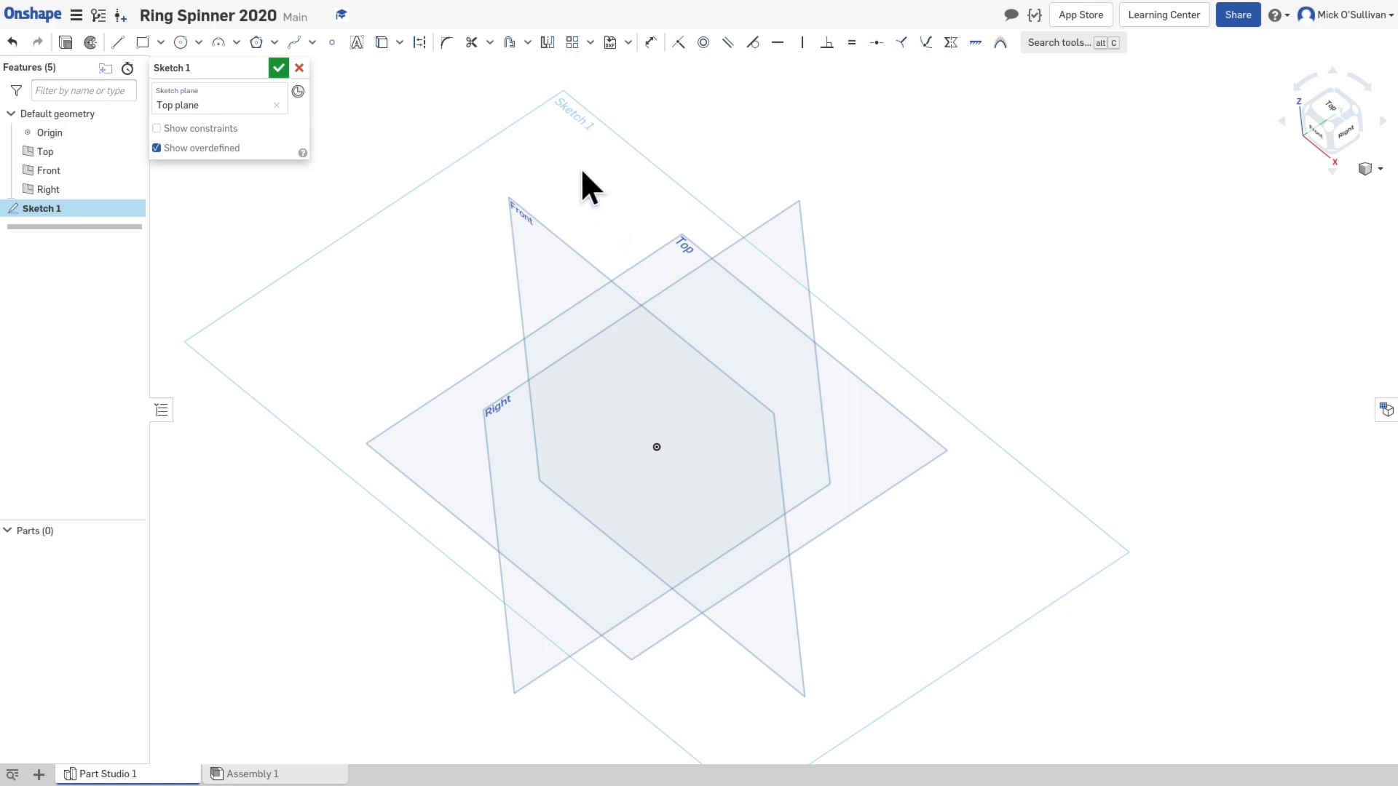
click(281, 70)
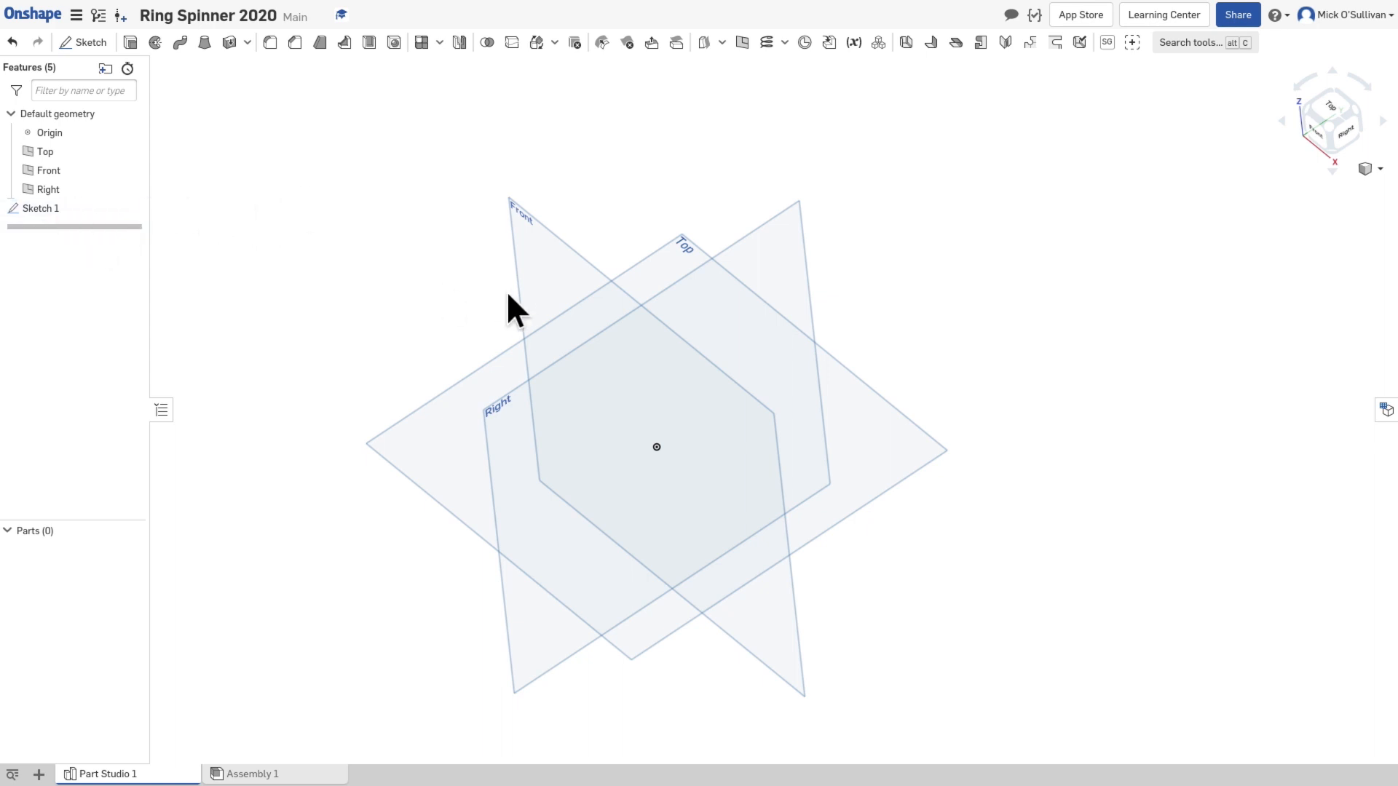
Step: Reopen Sketch 1 for editing and close it again without drawing anything
click(91, 134)
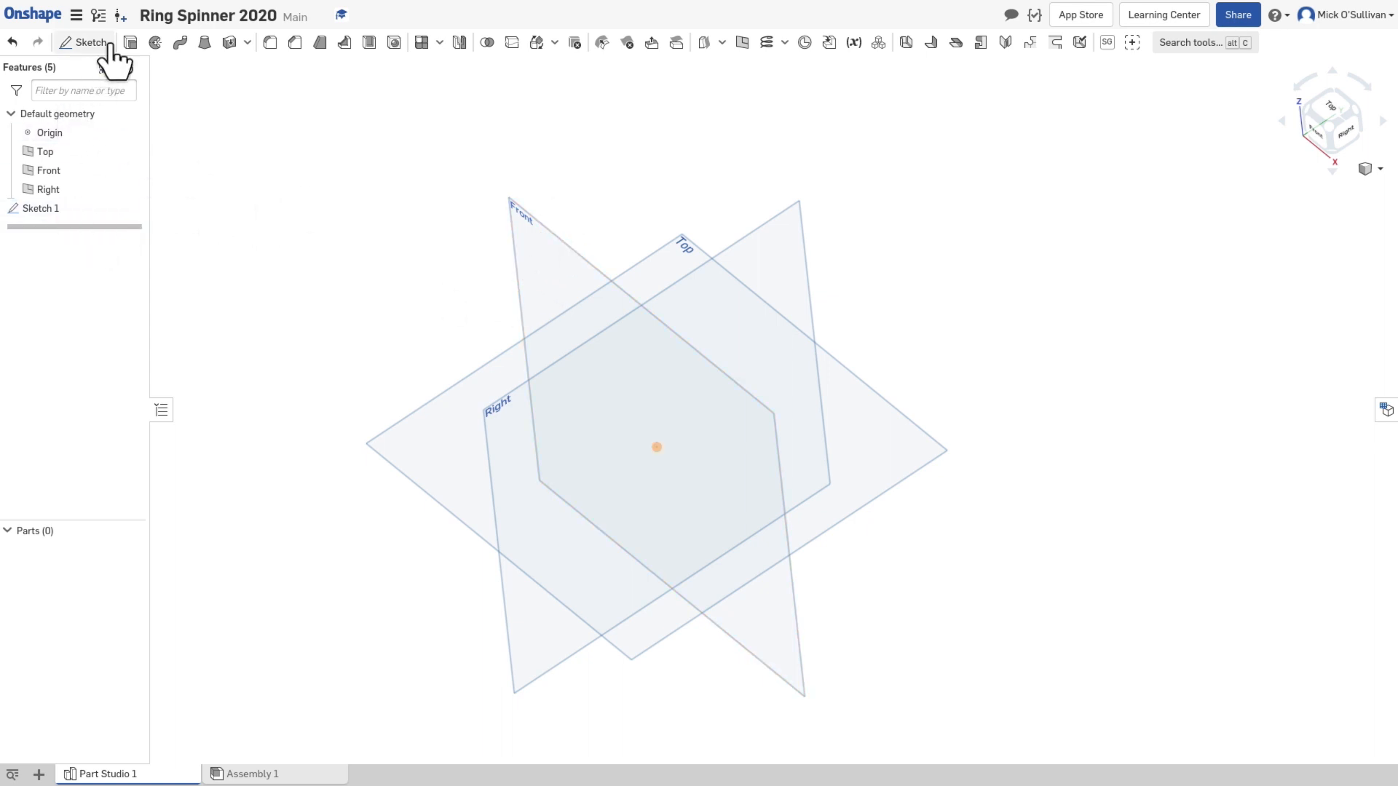
click(281, 78)
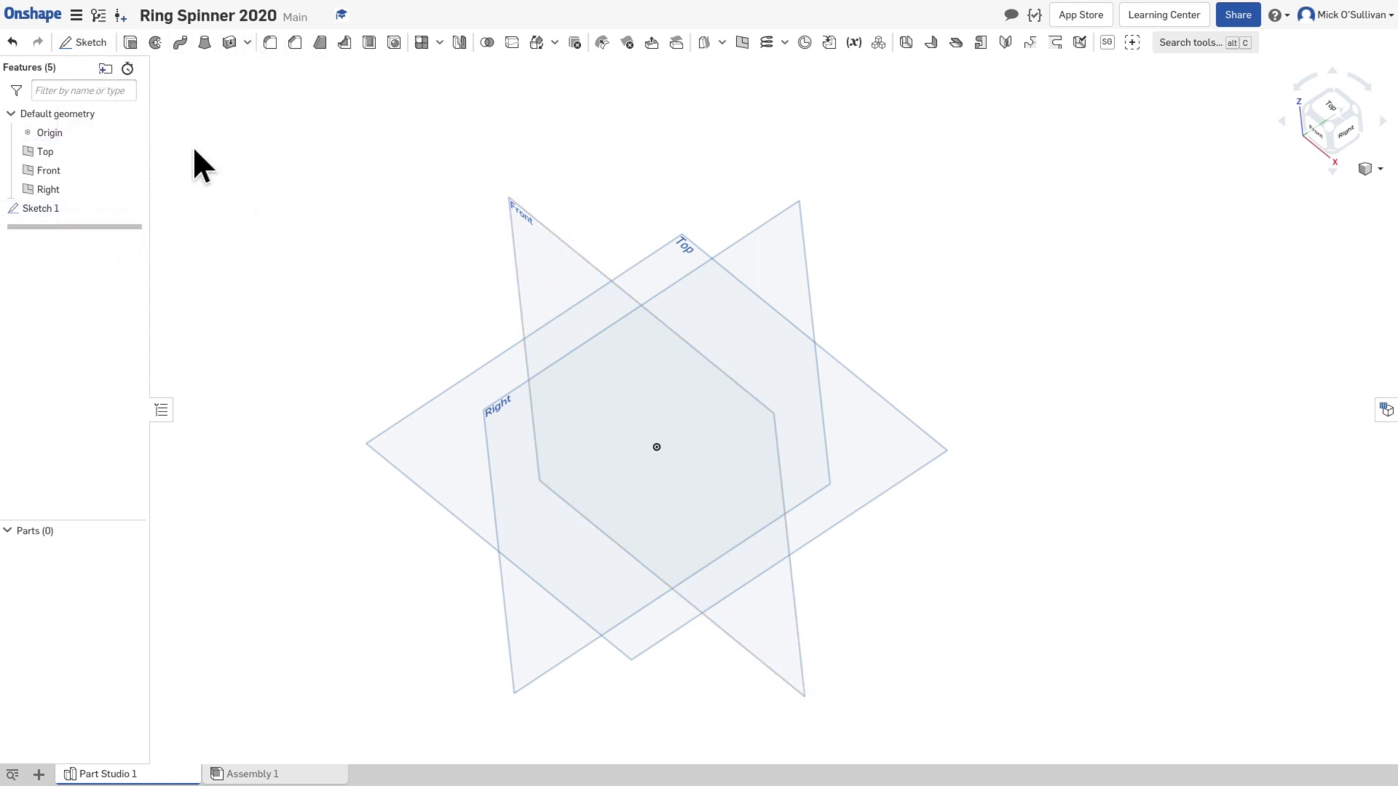
double_click(86, 210)
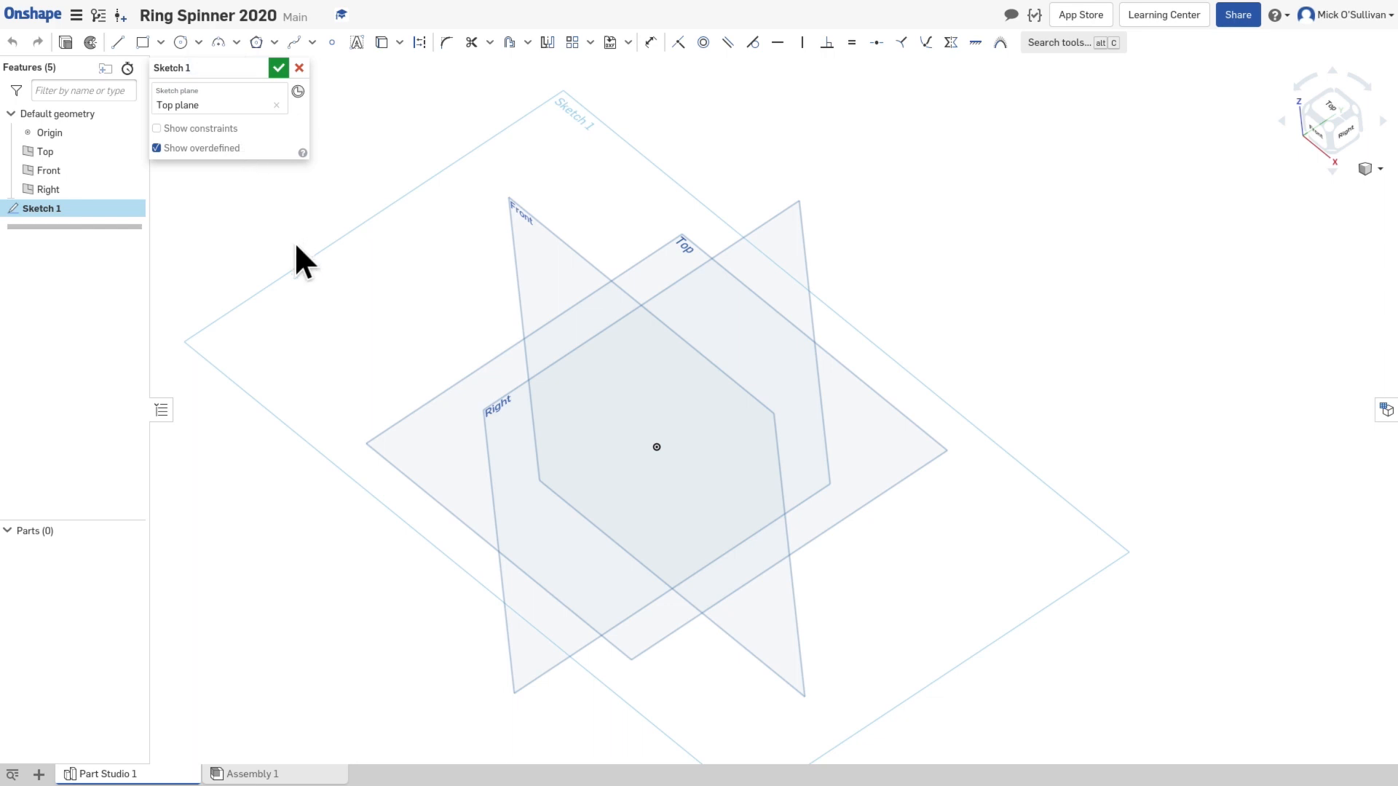
click(277, 67)
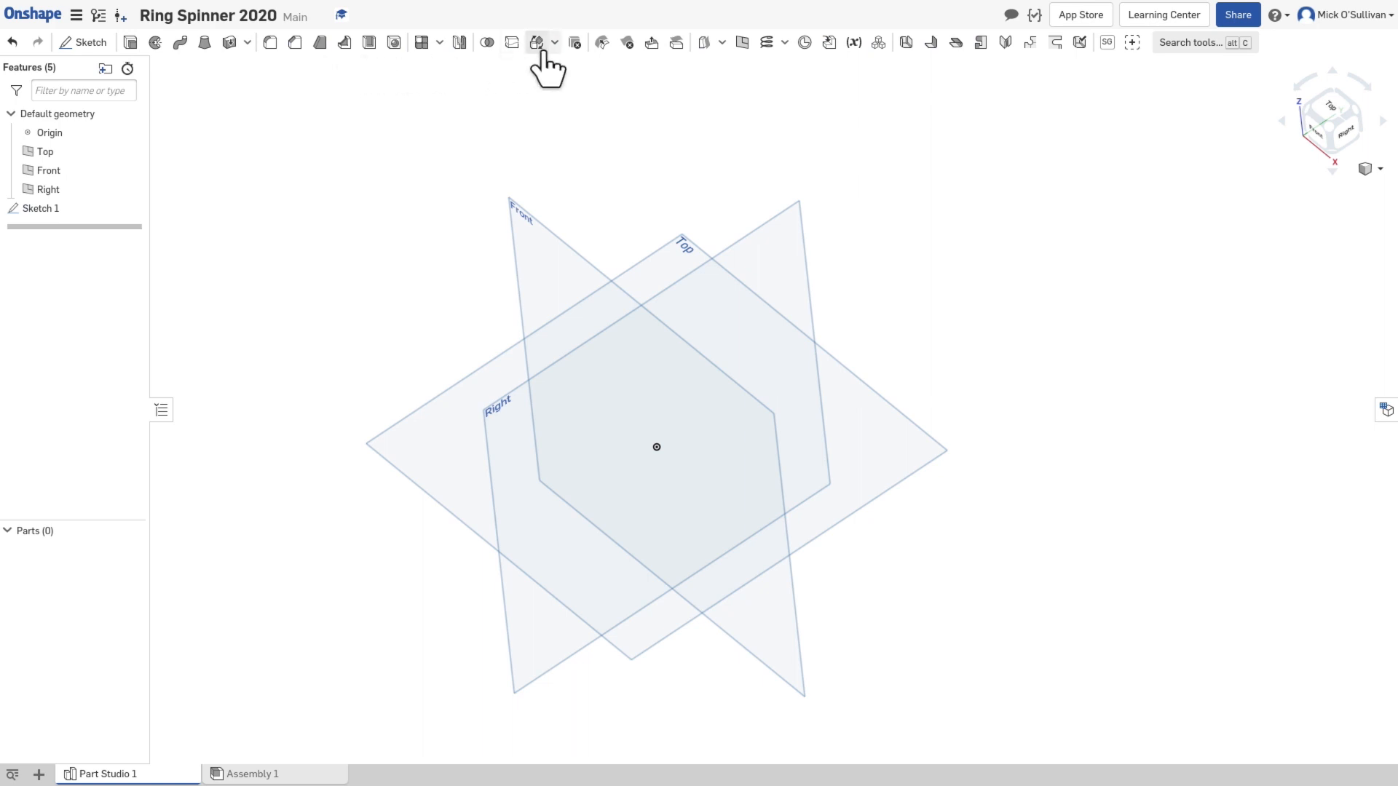
Step: Reopen Sketch 1 for editing and view it normal to its sketch plane
right_drag(396, 186, 406, 223)
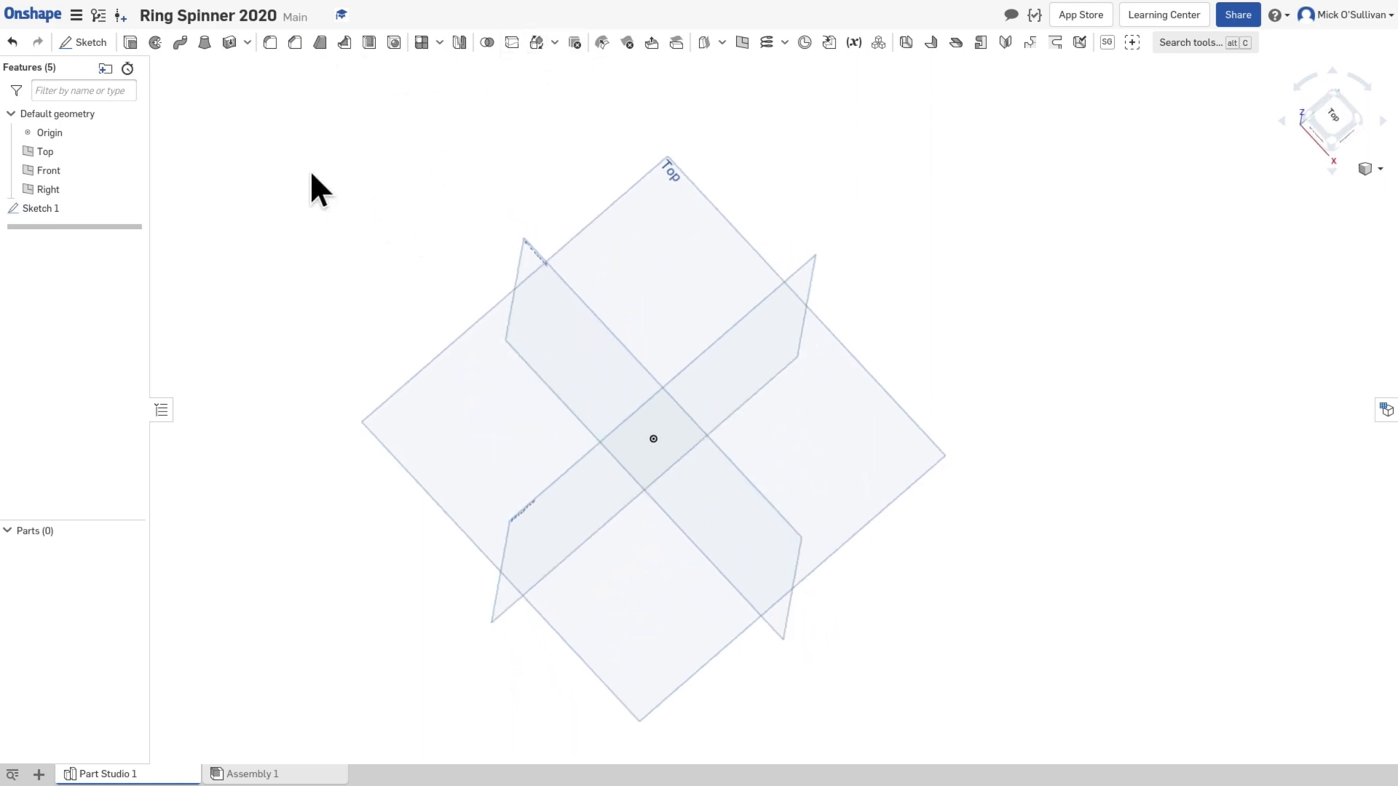
double_click(48, 208)
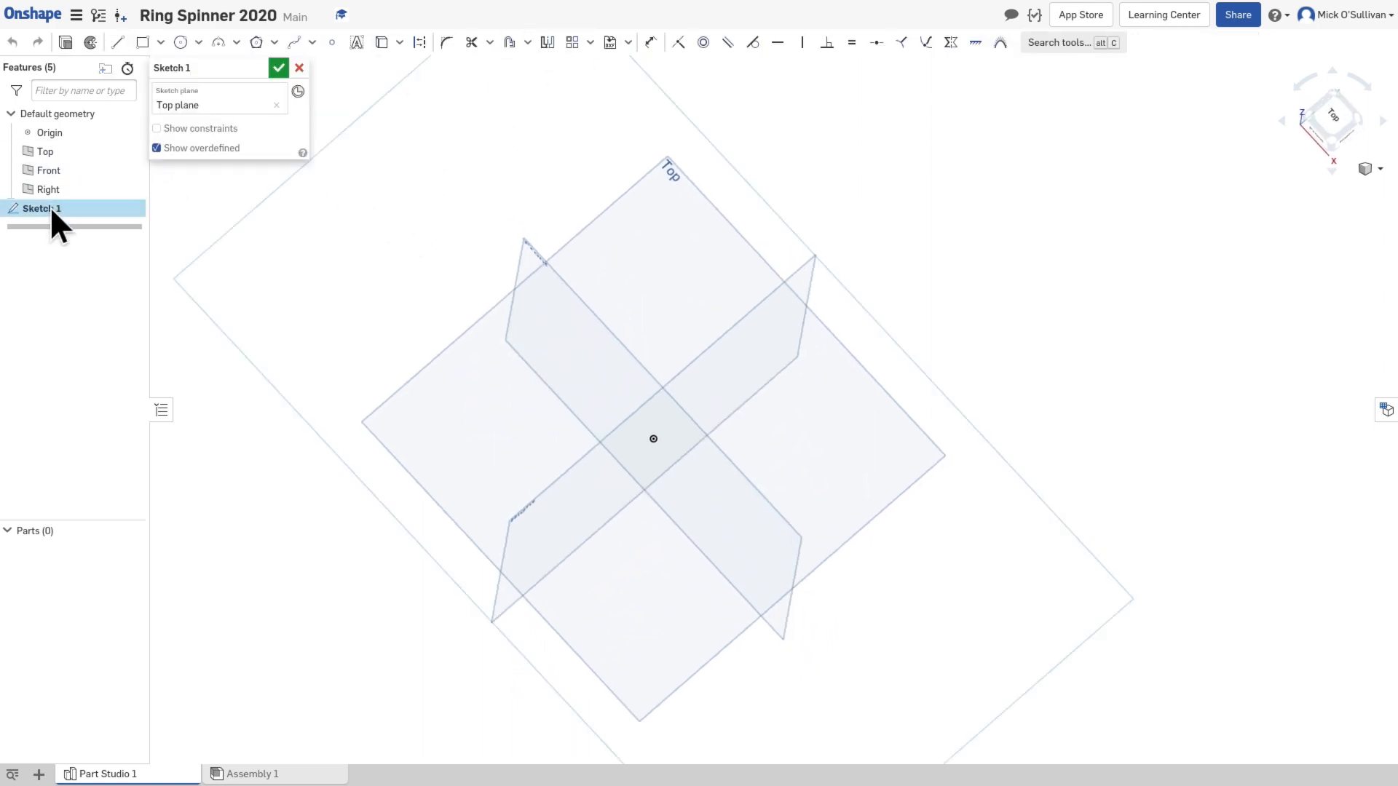
right_drag(514, 175, 582, 185)
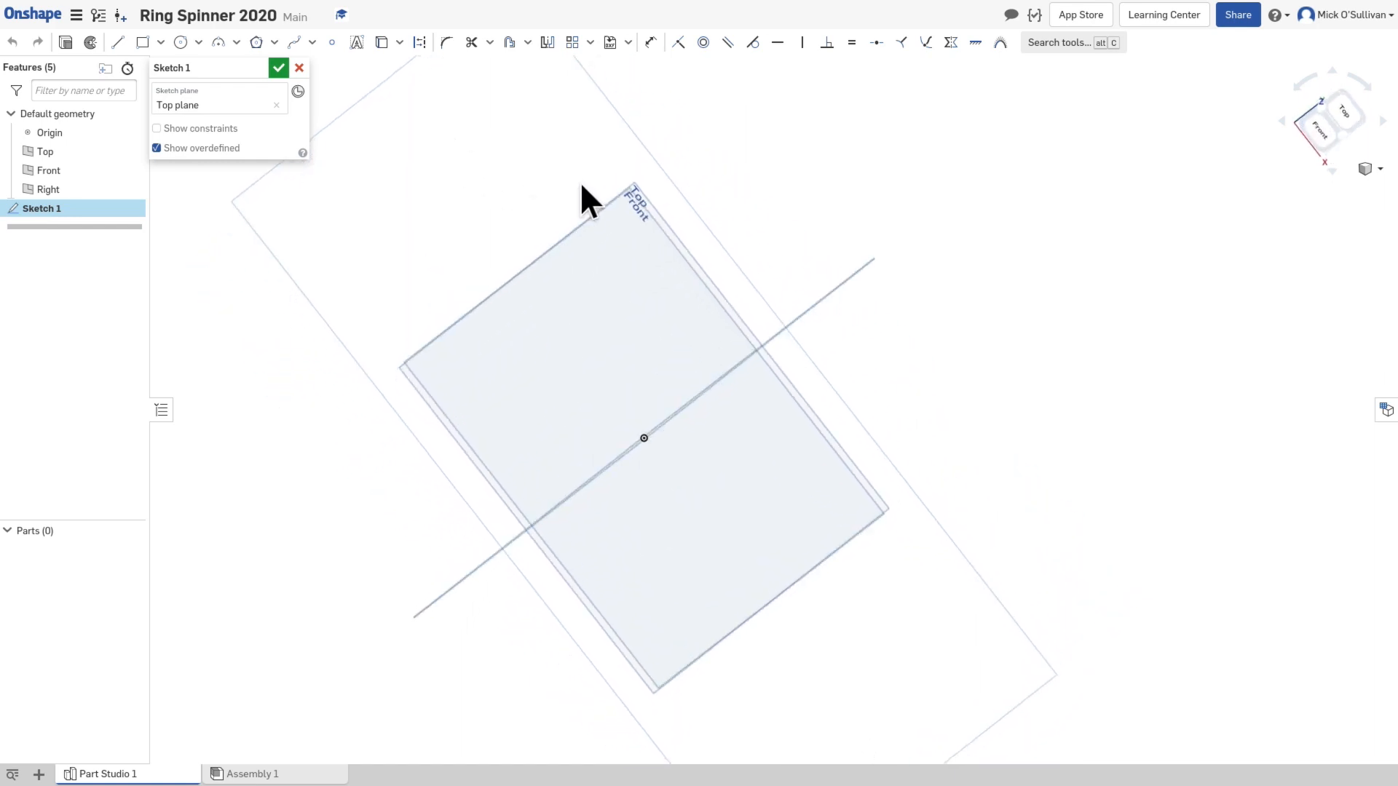
right_click(509, 161)
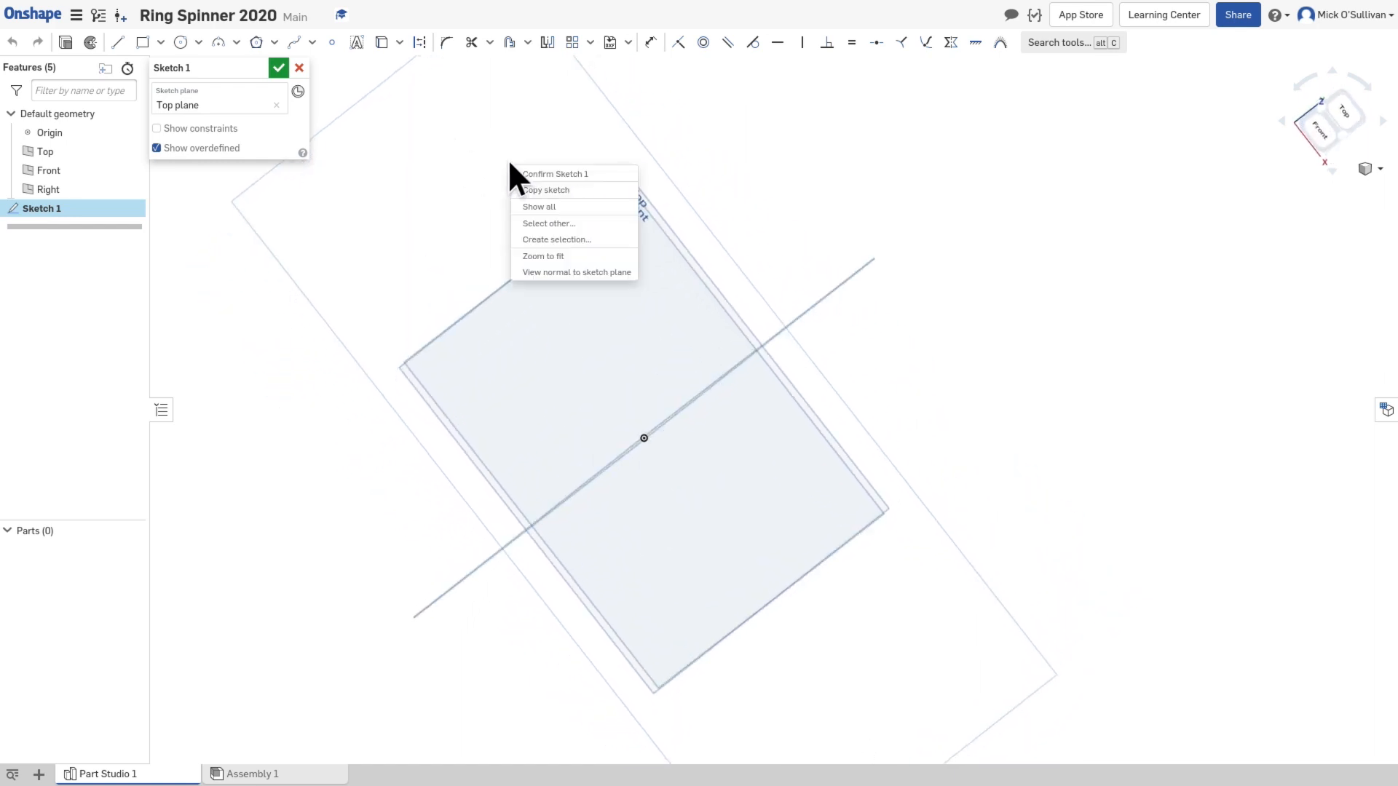
click(553, 272)
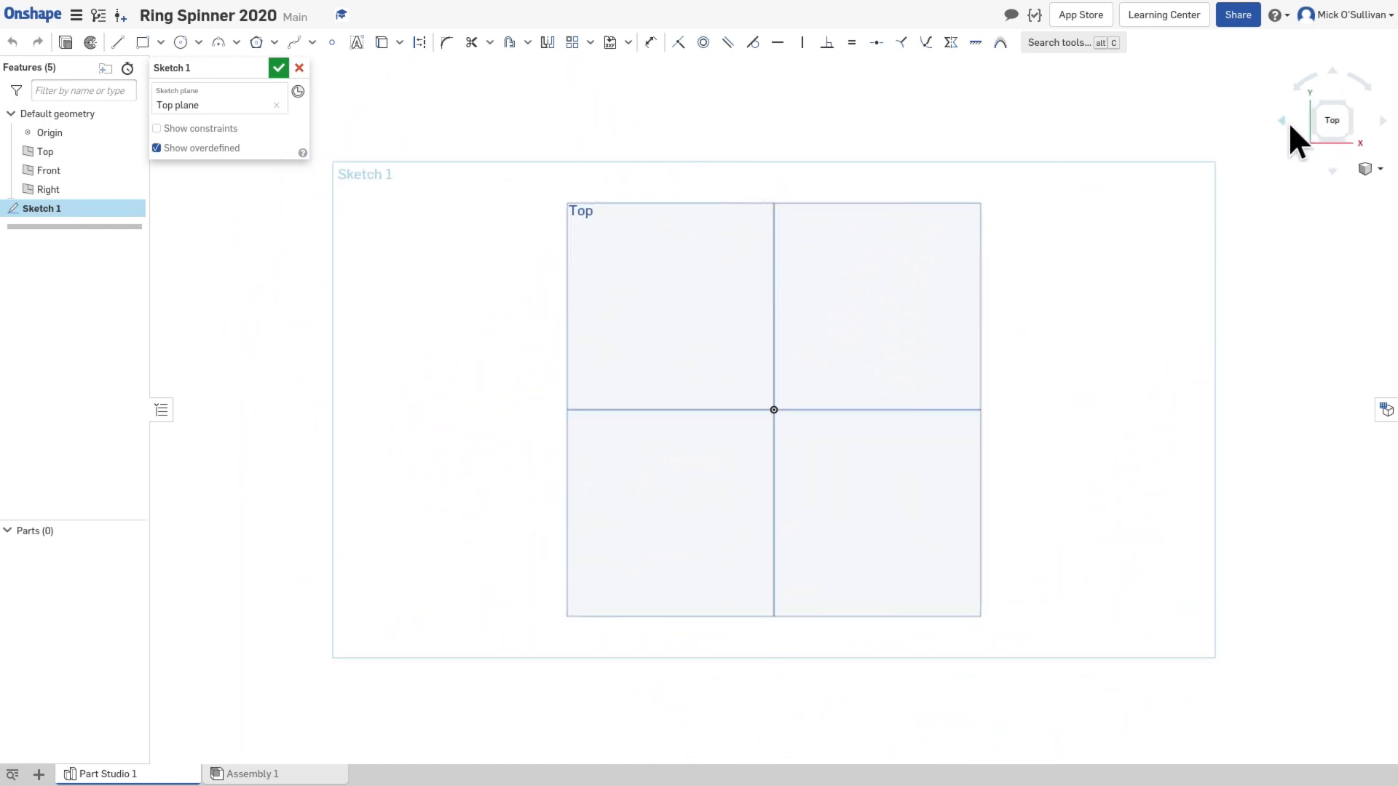
click(1330, 118)
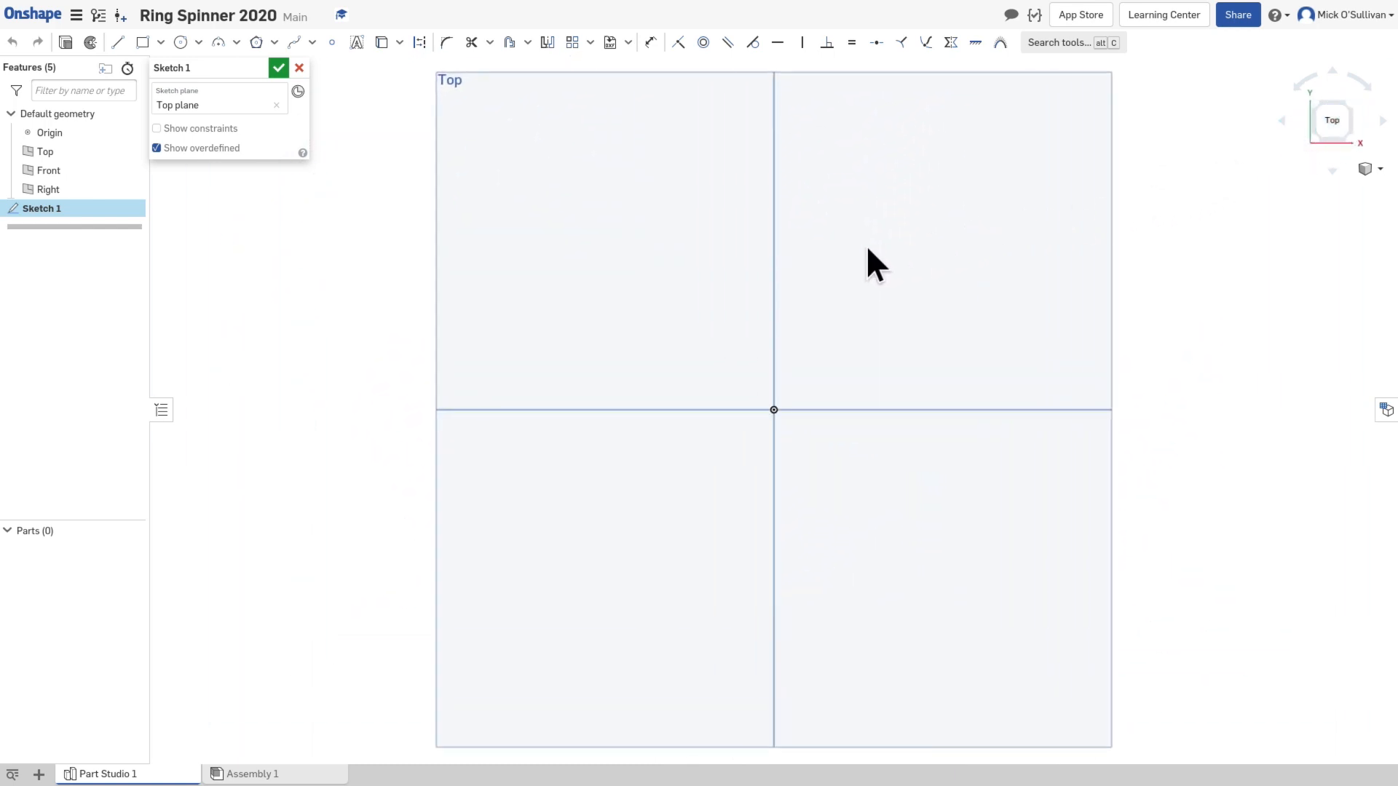
Step: Sketch a center point circle about 80 mm in diameter, centred on the origin
click(197, 44)
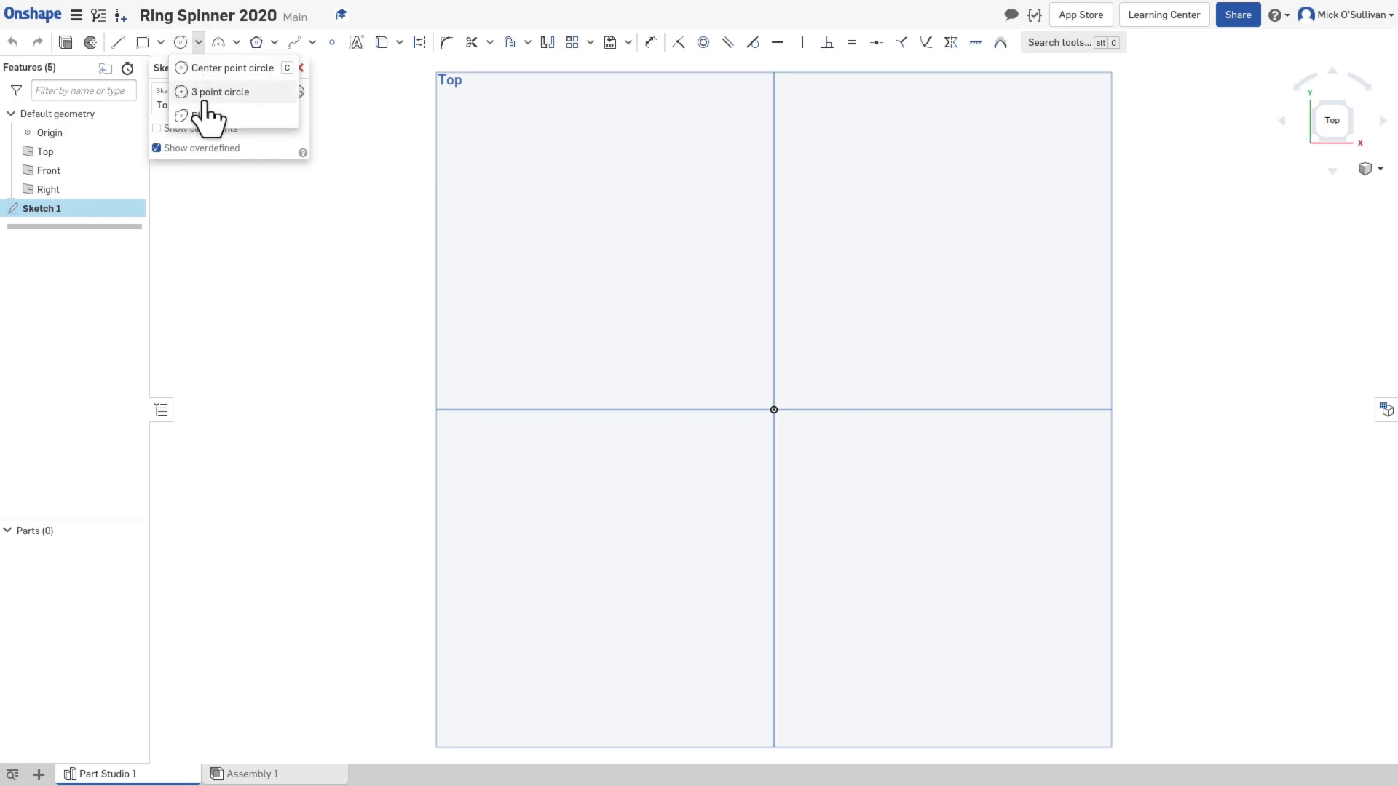
click(191, 45)
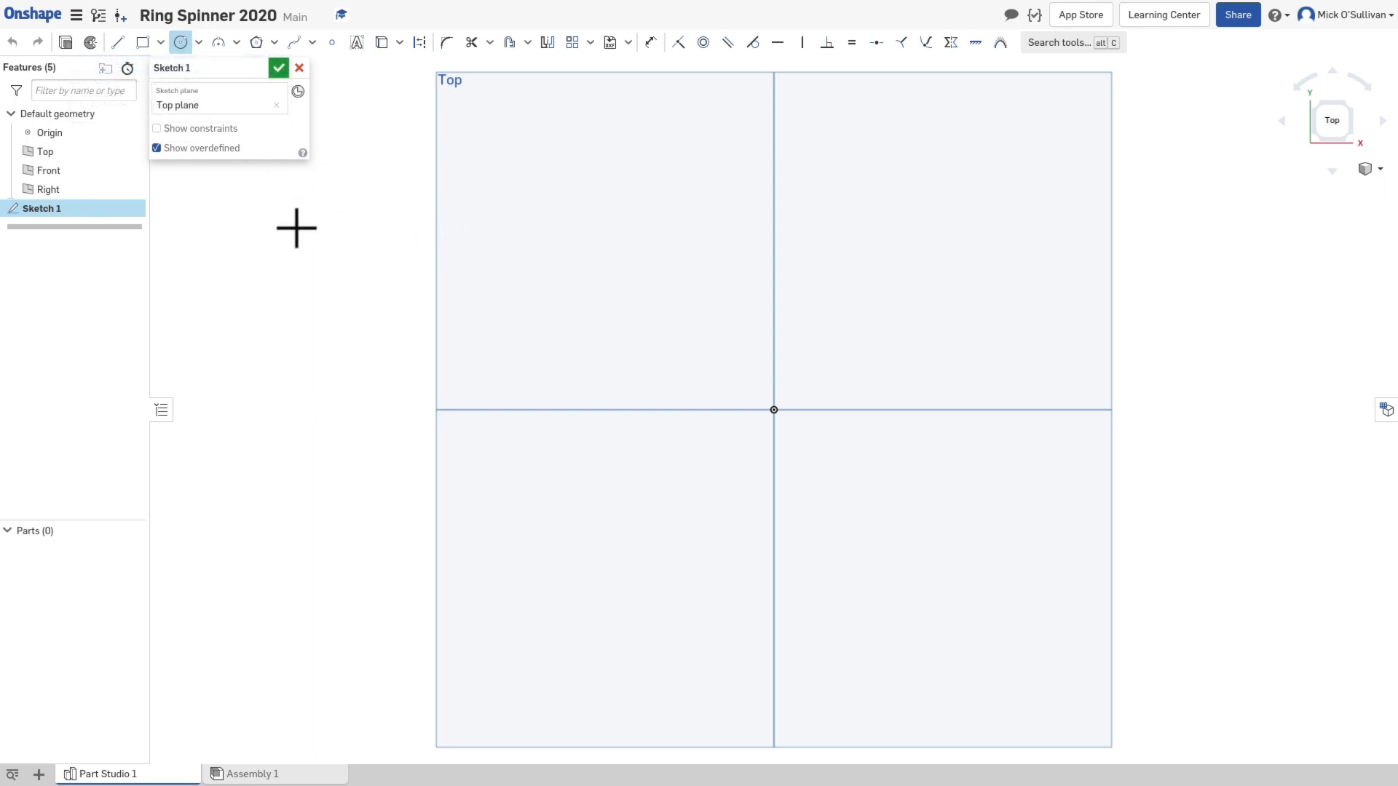
key(Escape)
key(c)
click(773, 410)
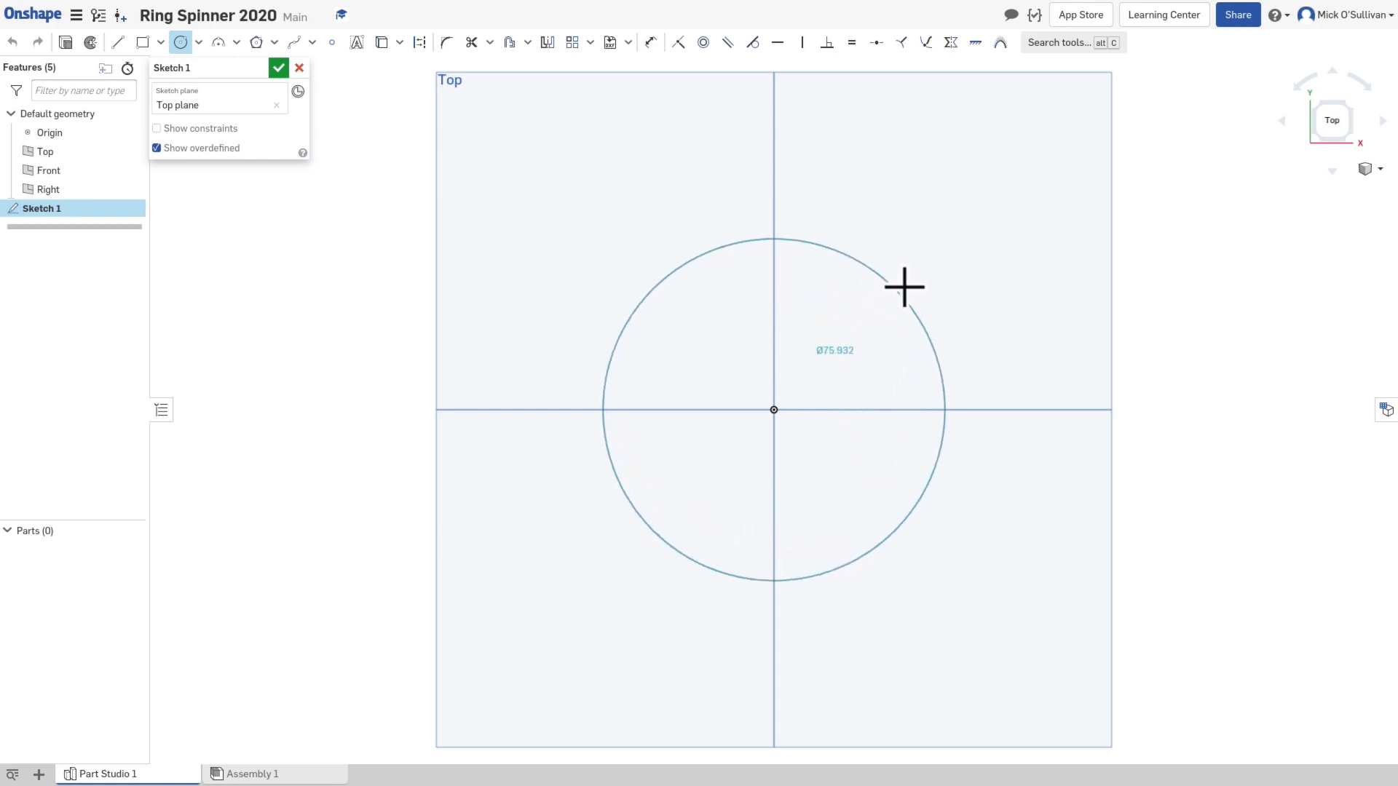
click(904, 286)
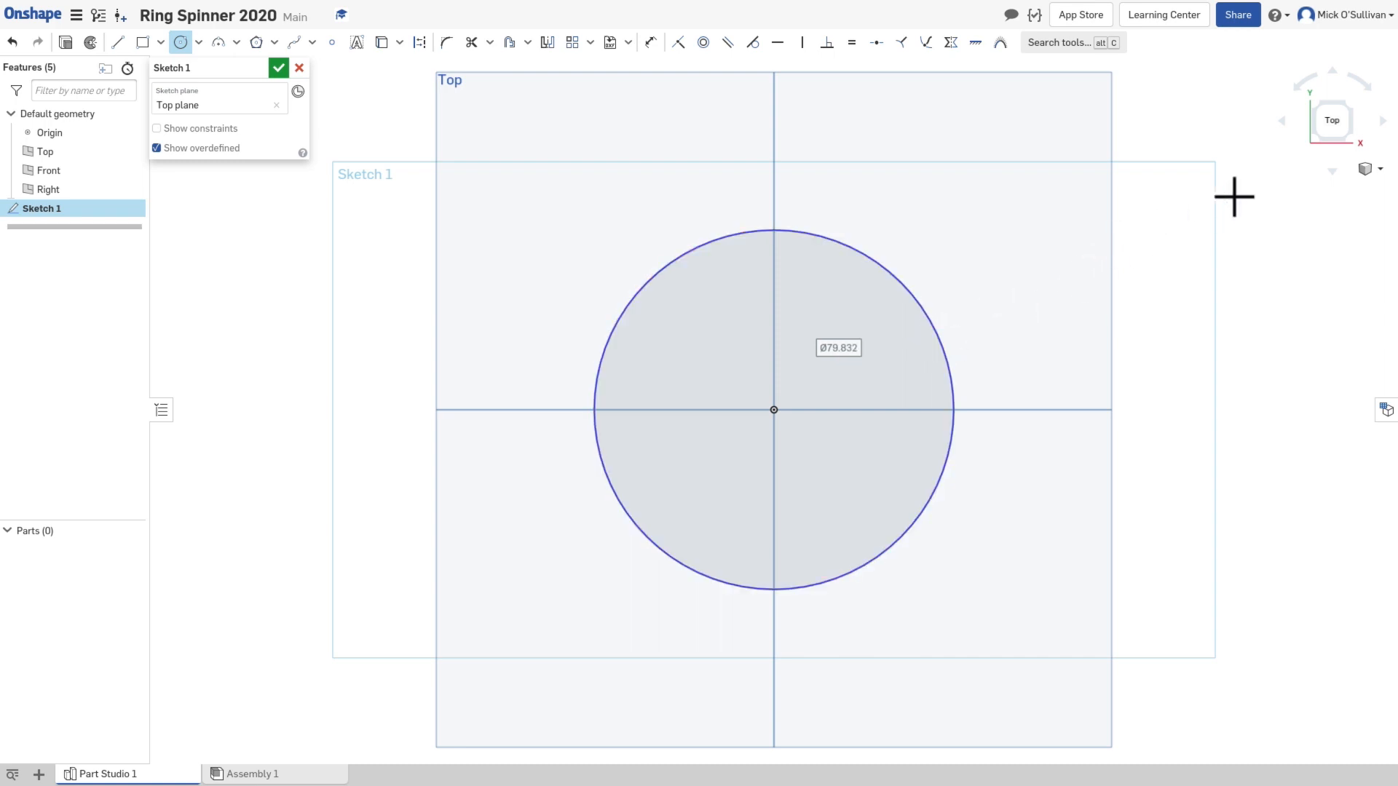
Step: Check the length, mass and angle units in the account preferences, keeping Millimeter as the length unit
click(1332, 18)
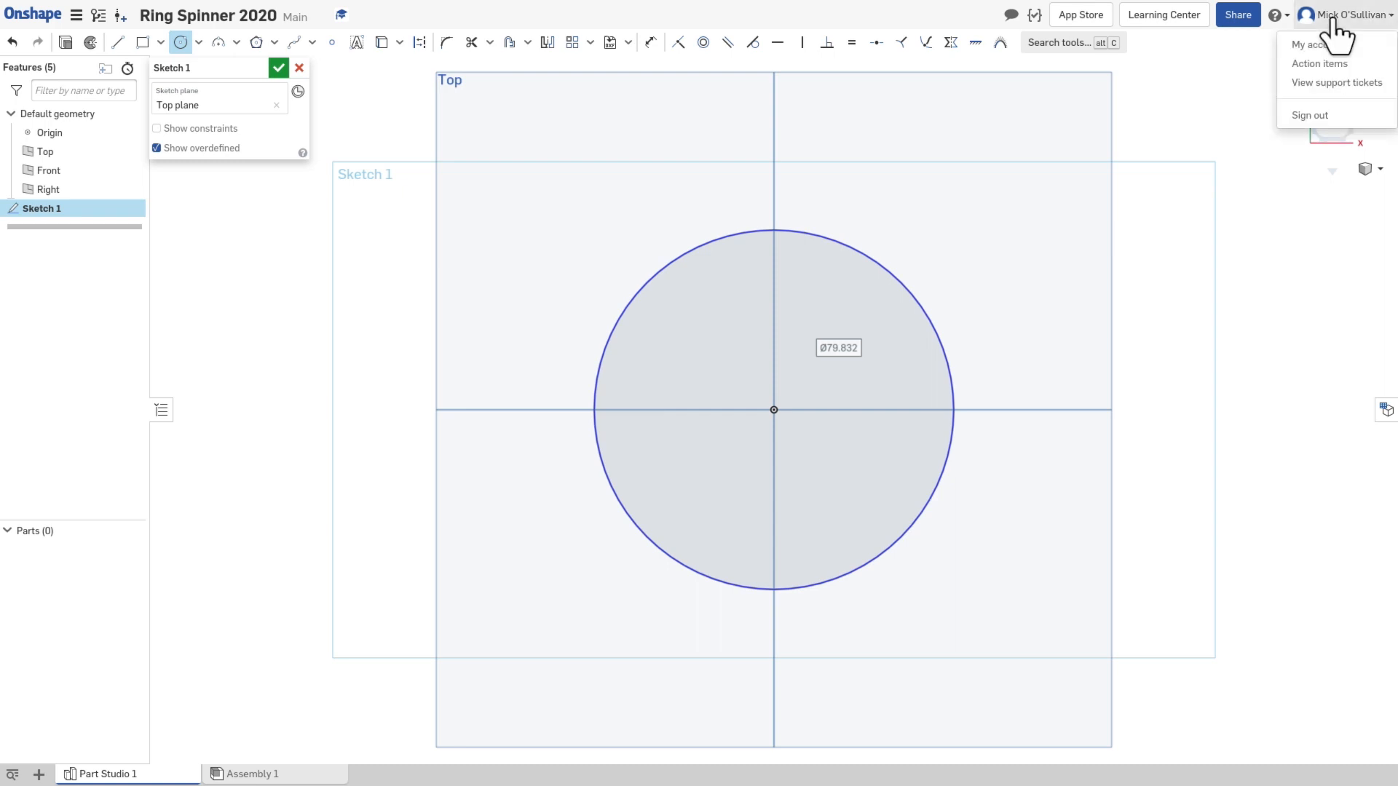
click(1329, 44)
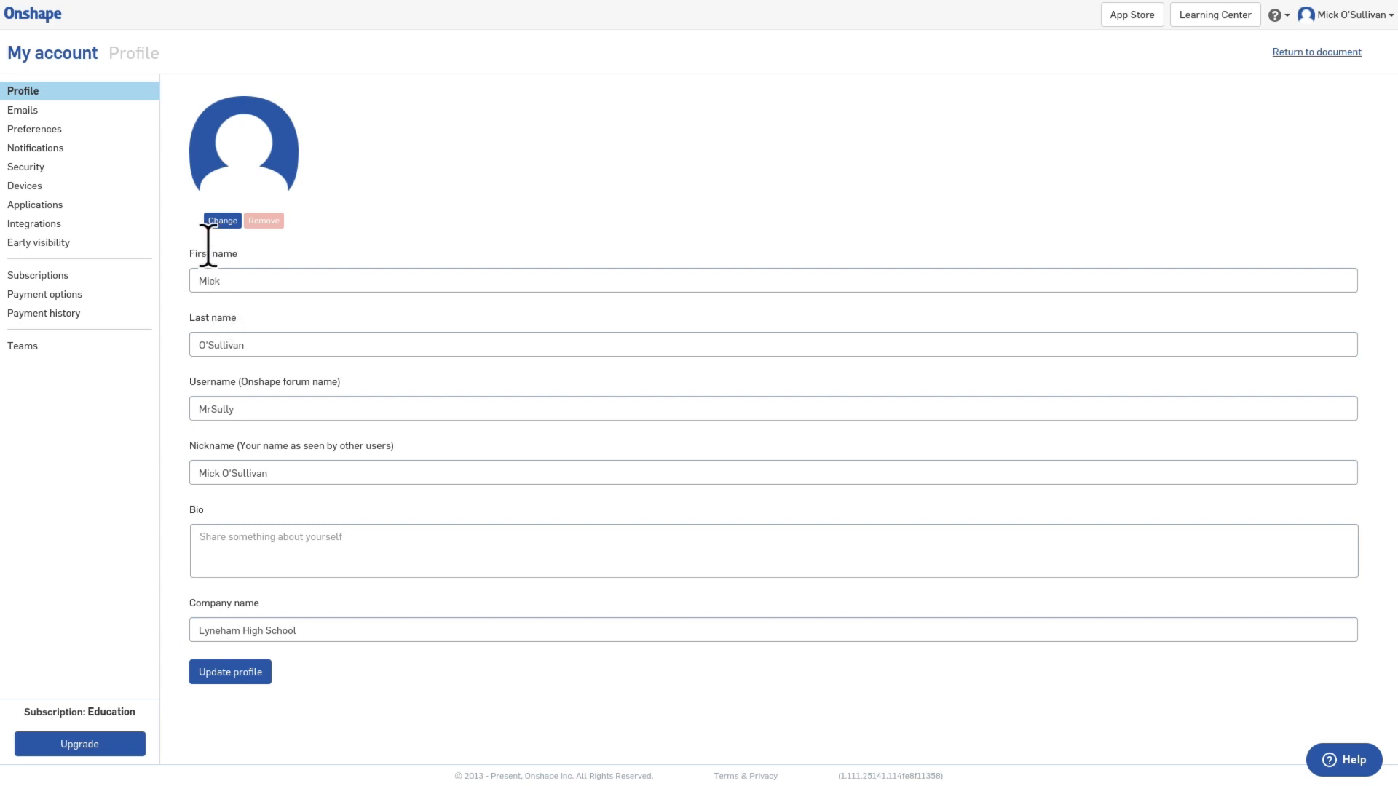
click(52, 129)
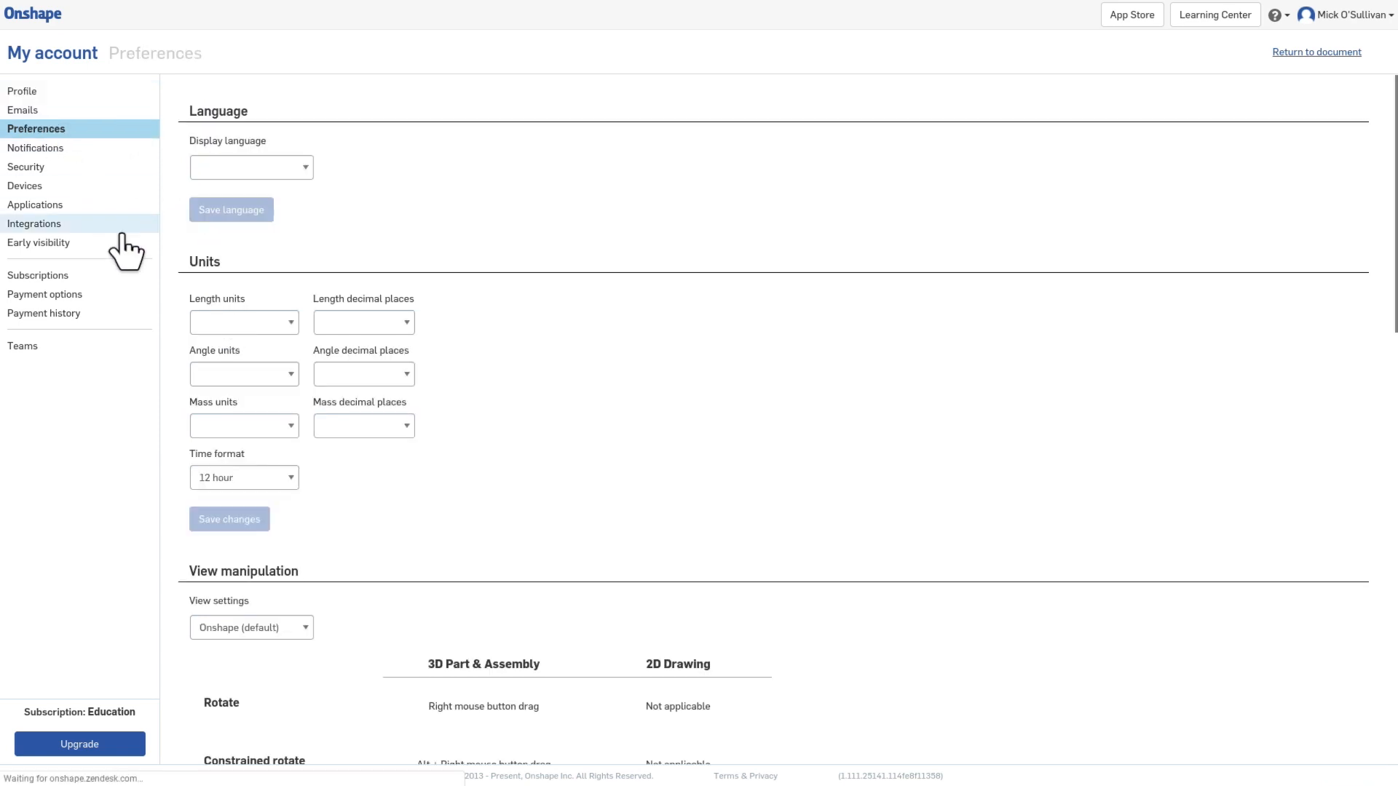
click(233, 321)
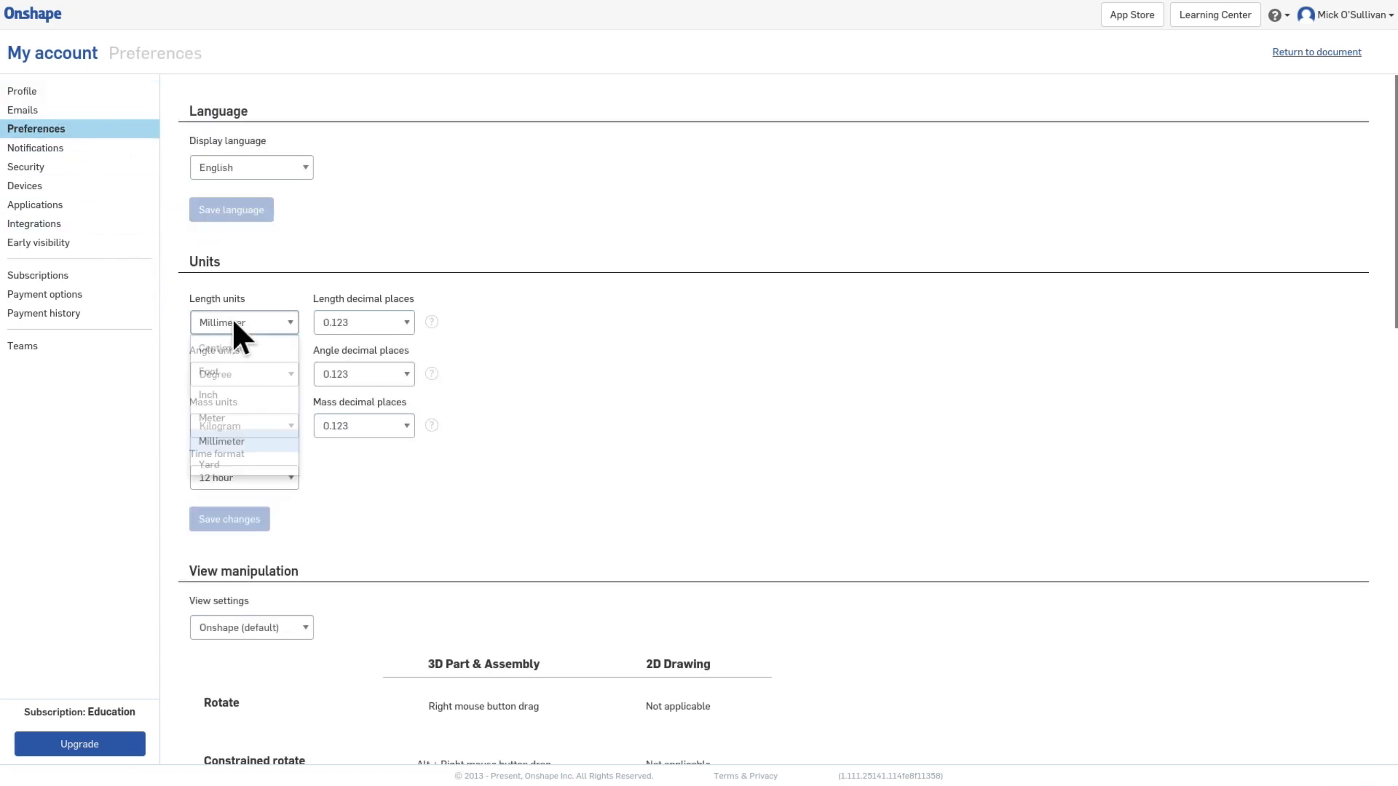
click(262, 439)
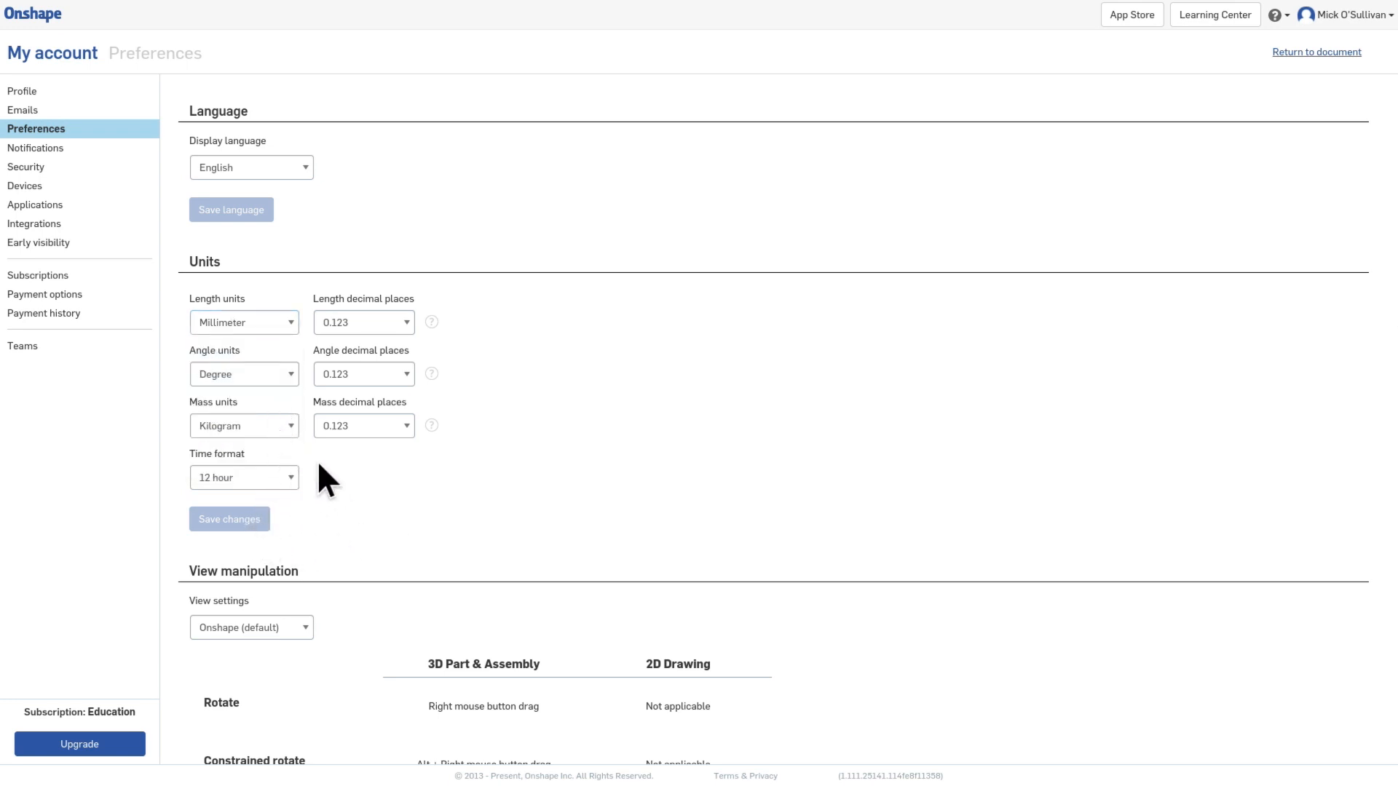
click(244, 422)
click(244, 370)
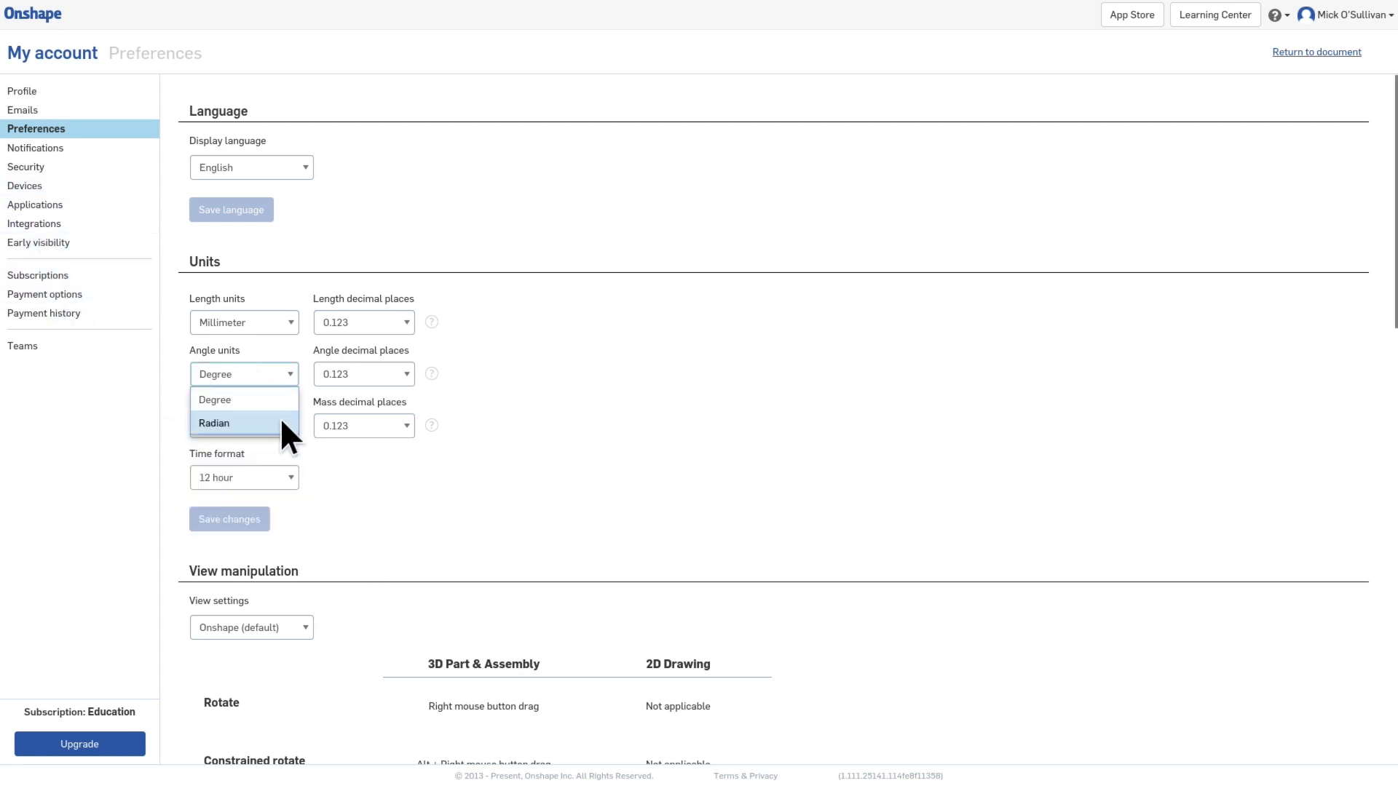
click(319, 474)
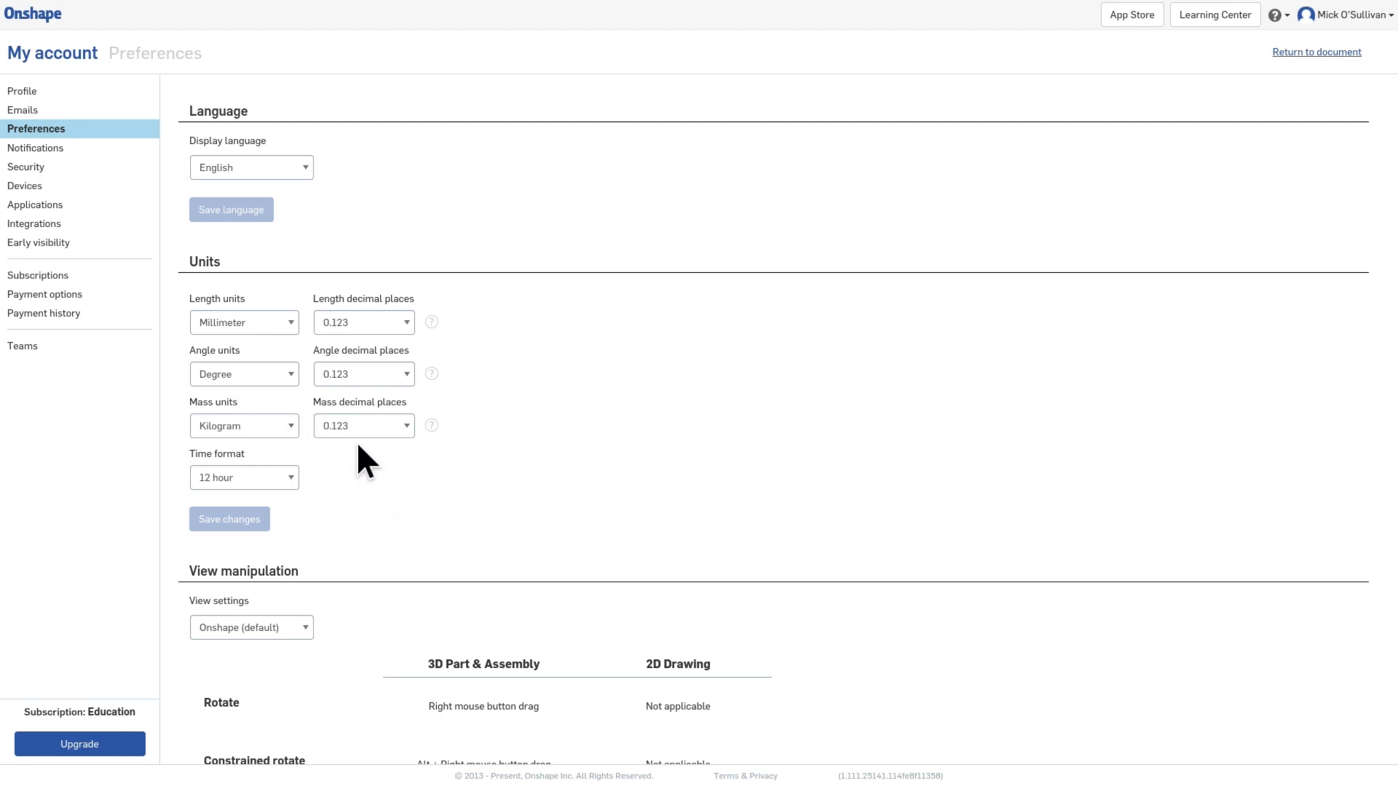
Step: Review the view manipulation settings in the account preferences and return to the document
scroll(439, 653, down, 5)
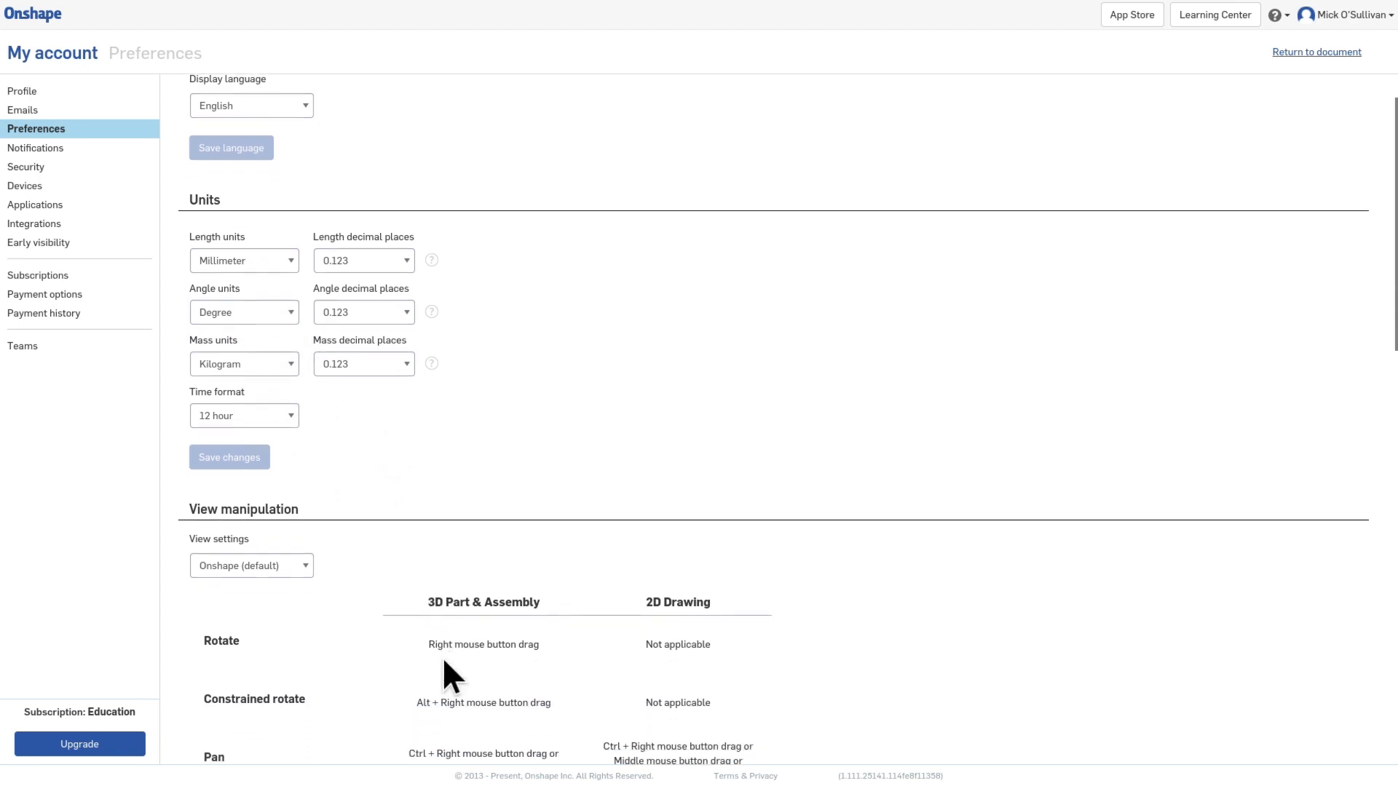
scroll(446, 658, up, 4)
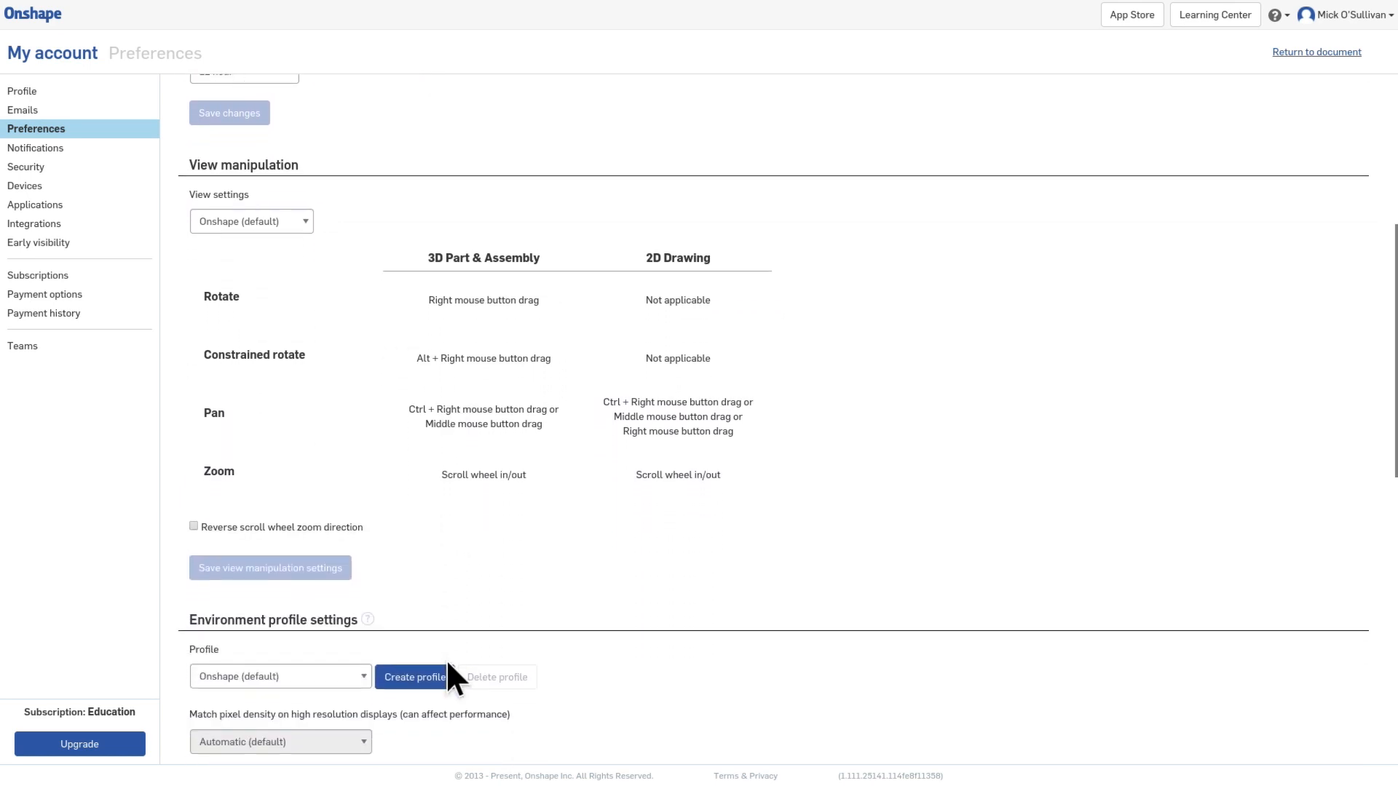
scroll(445, 658, up, 1)
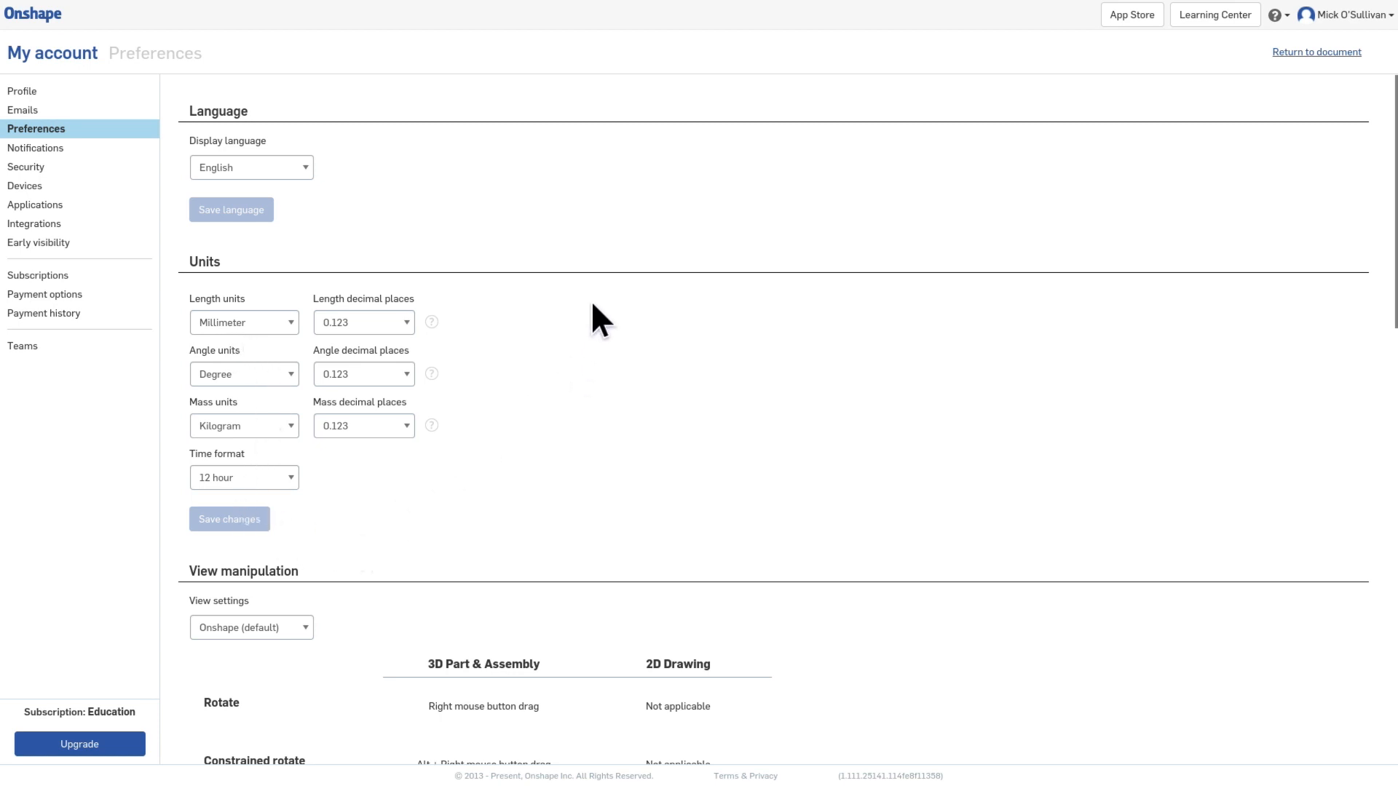
click(1305, 54)
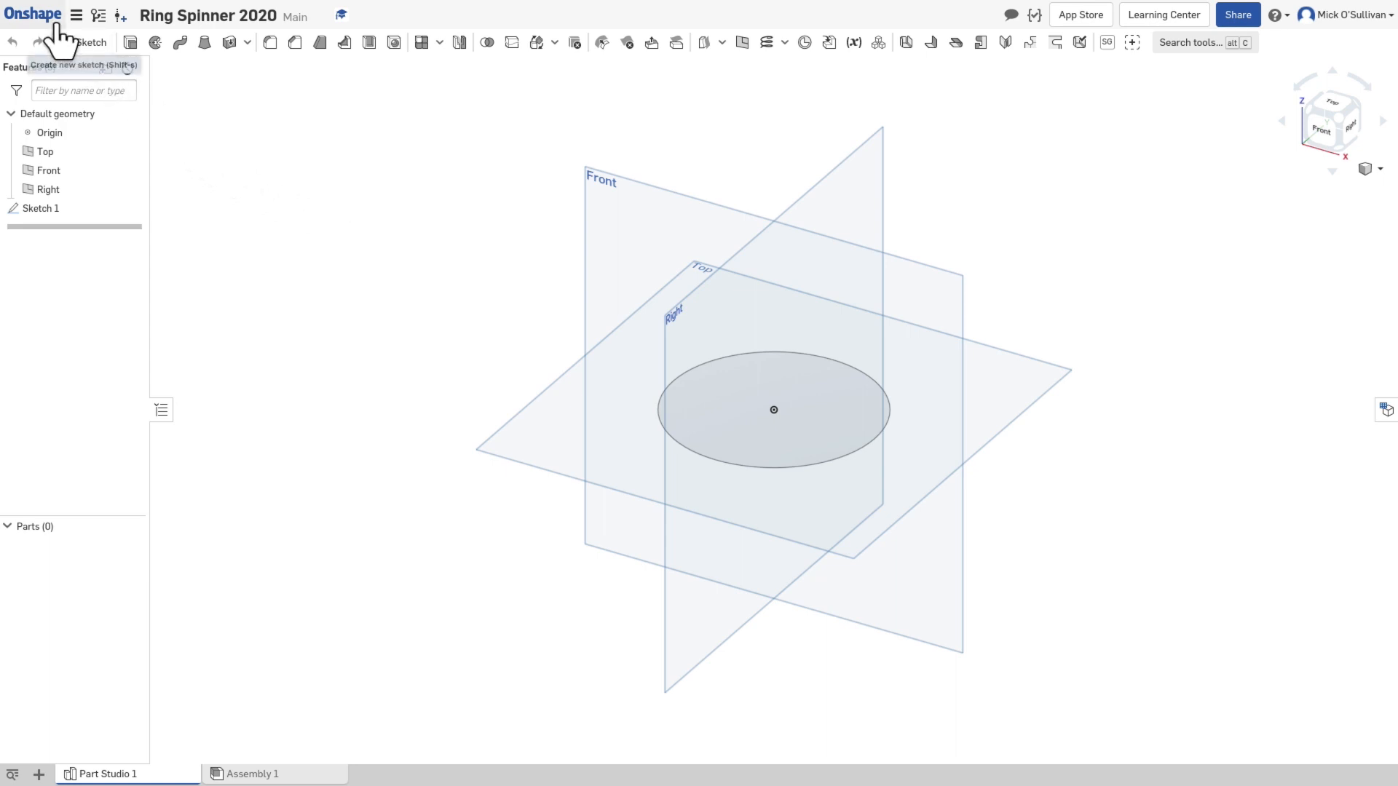
Step: Leave the document for the My Onshape document list and reopen Ring Spinner 2020
click(32, 15)
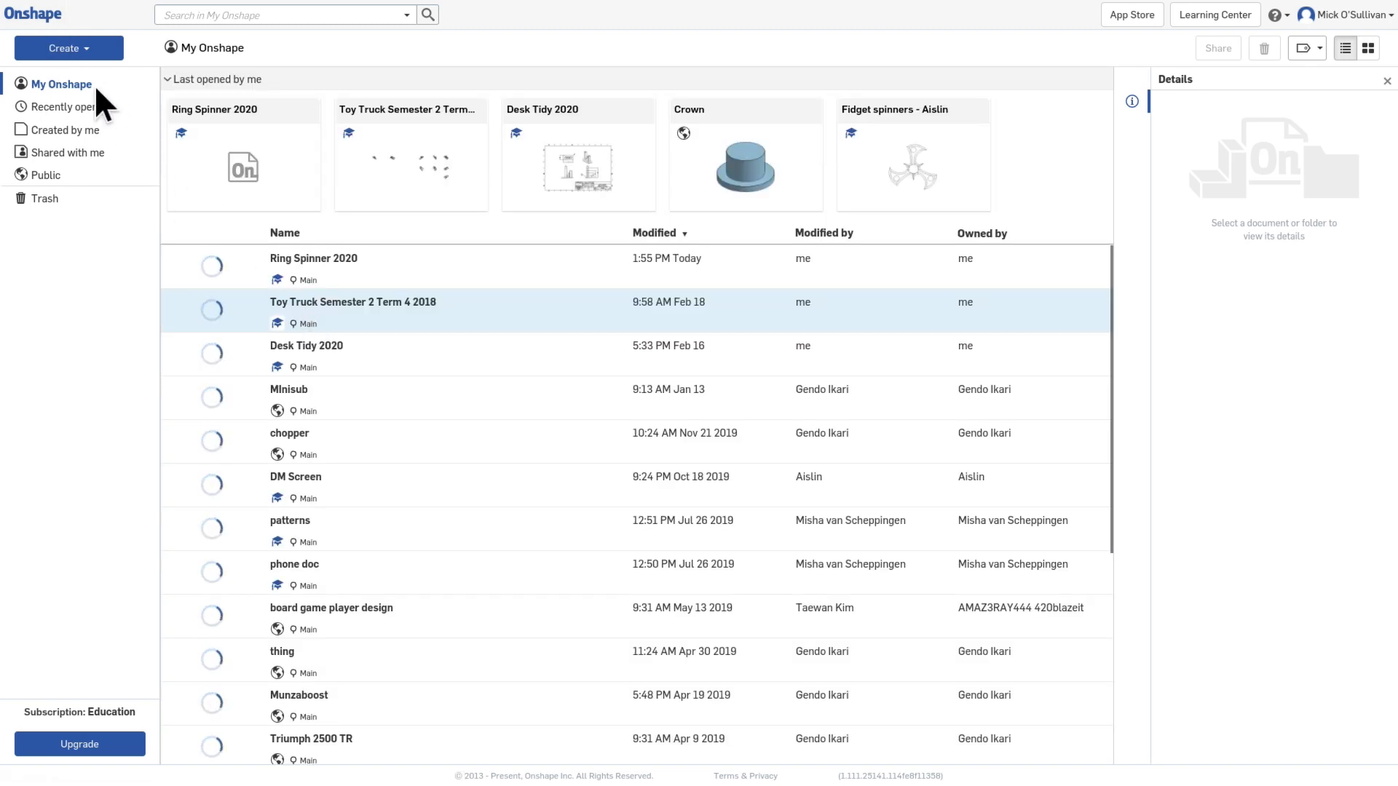
click(73, 47)
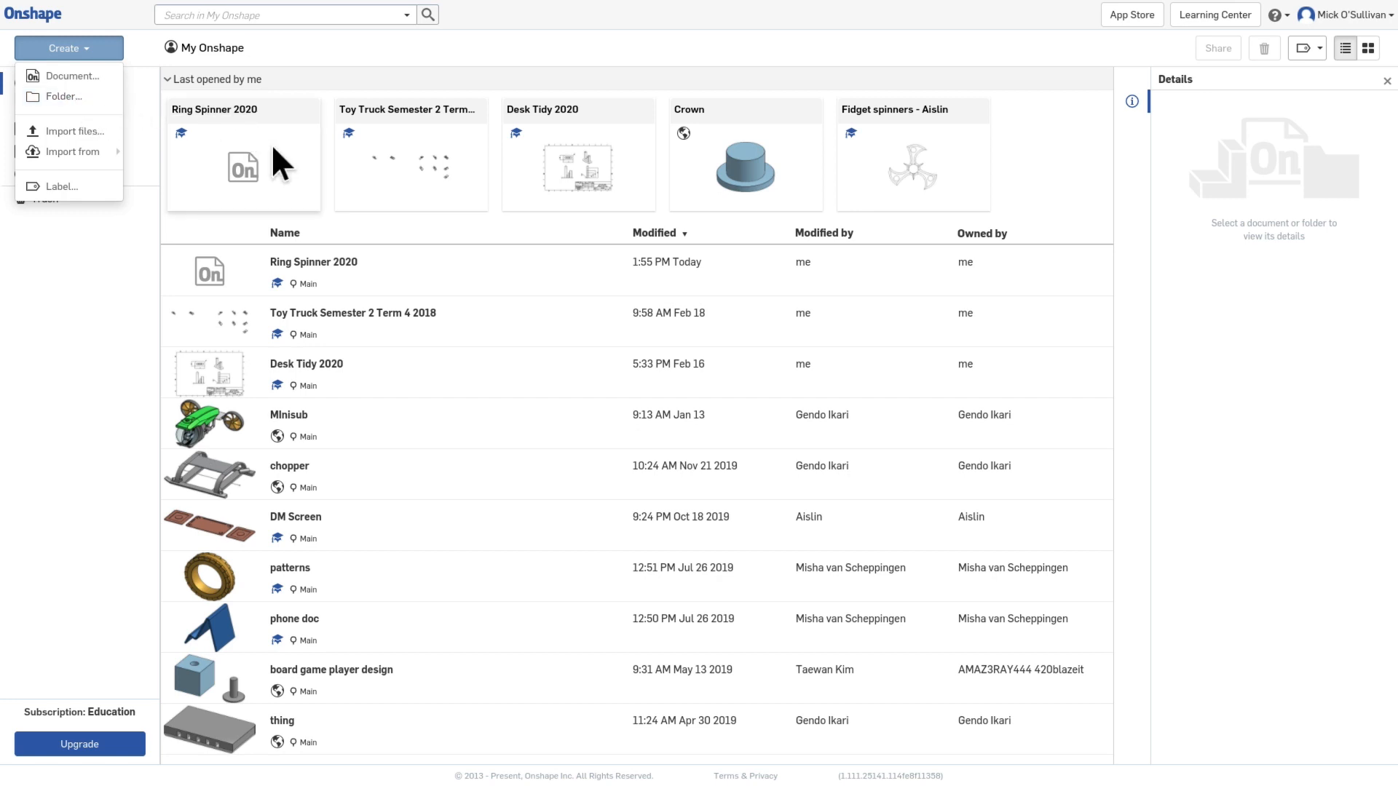
click(324, 264)
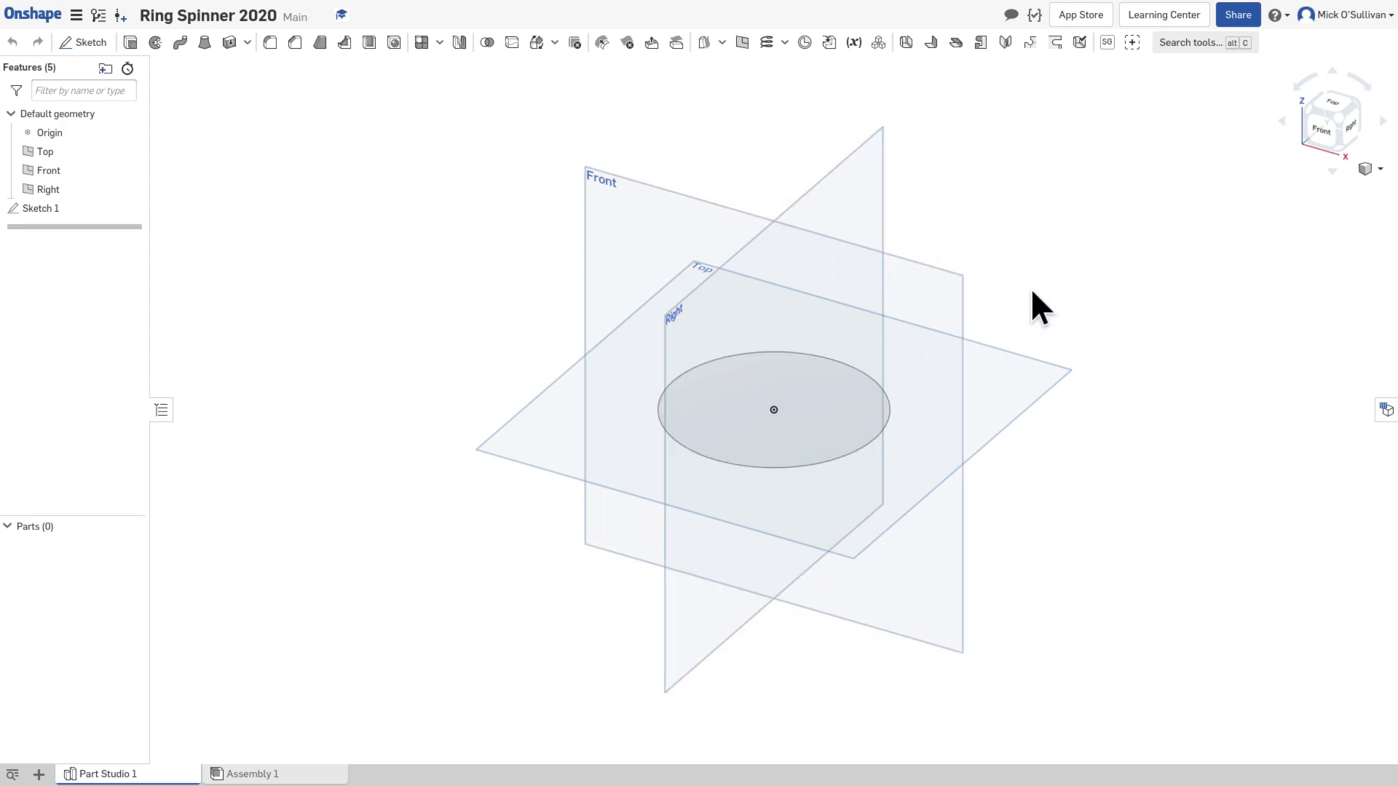
Step: Reopen Sketch 1 for editing and view it from the Top, normal to its sketch plane
double_click(54, 210)
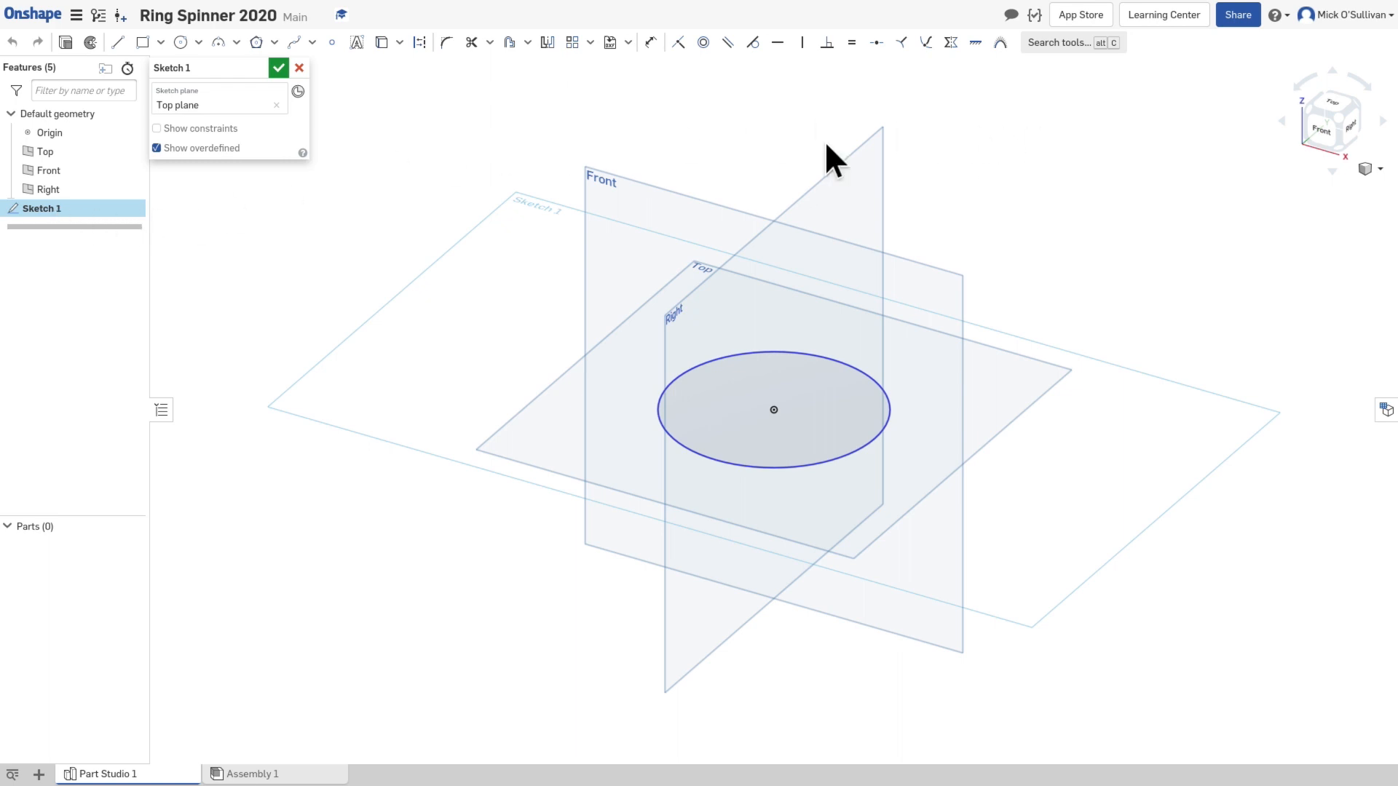
right_click(520, 326)
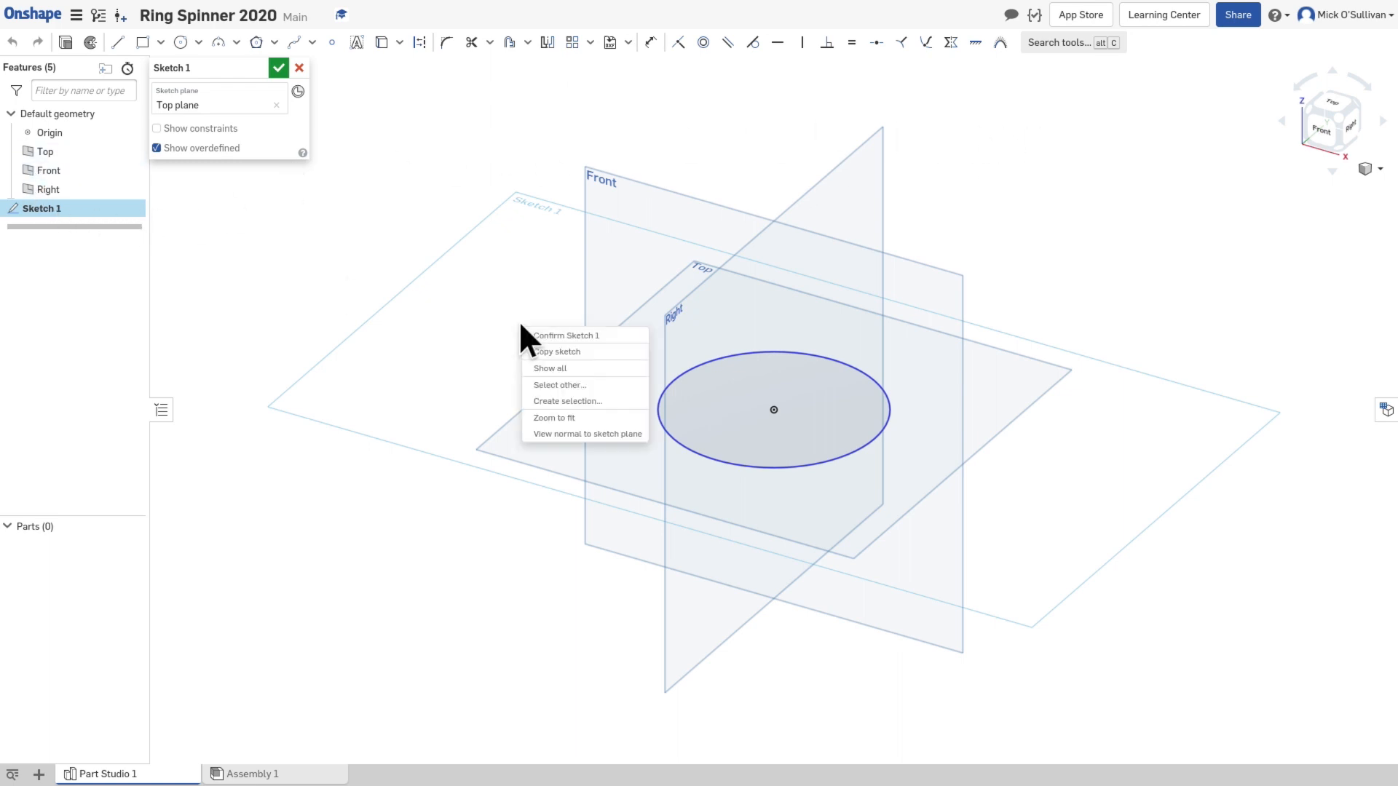
click(576, 434)
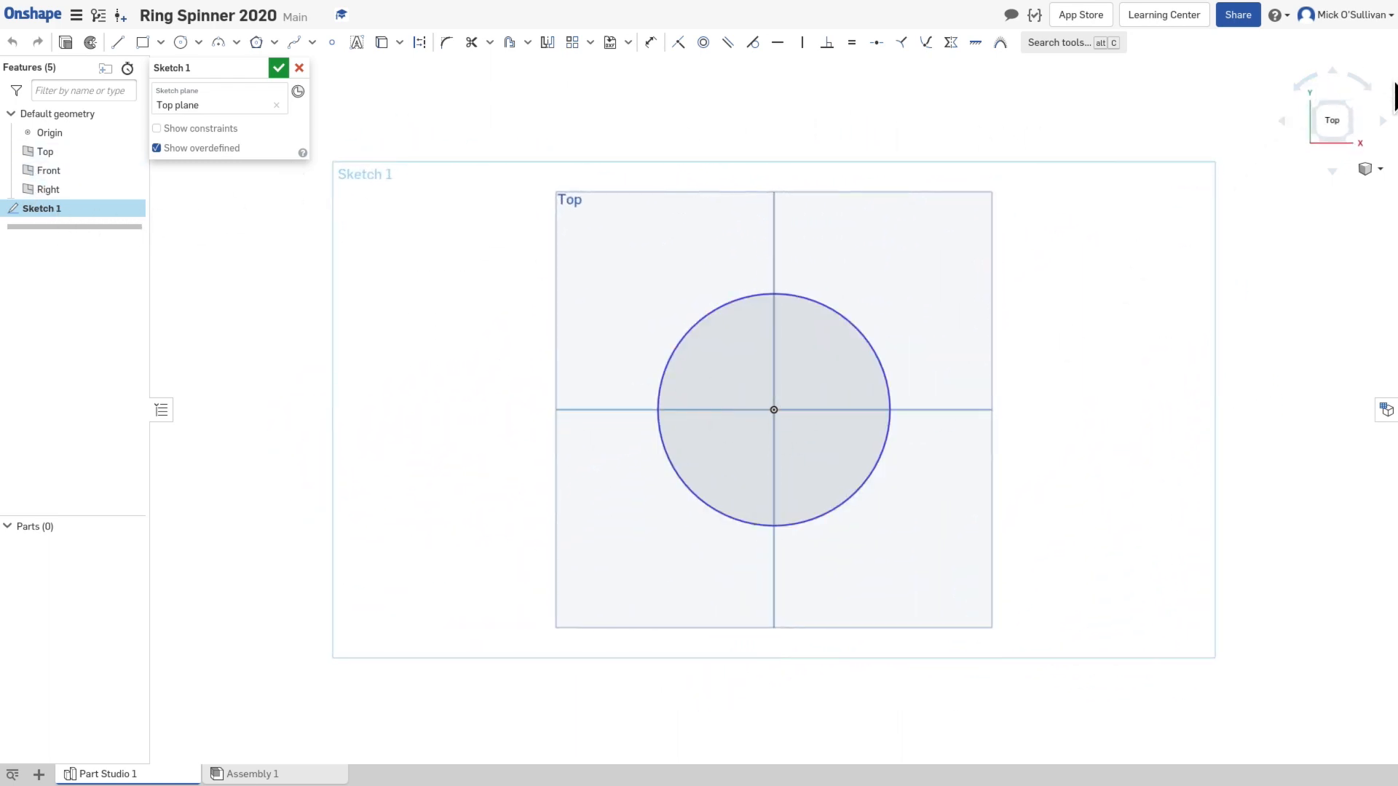
click(1338, 111)
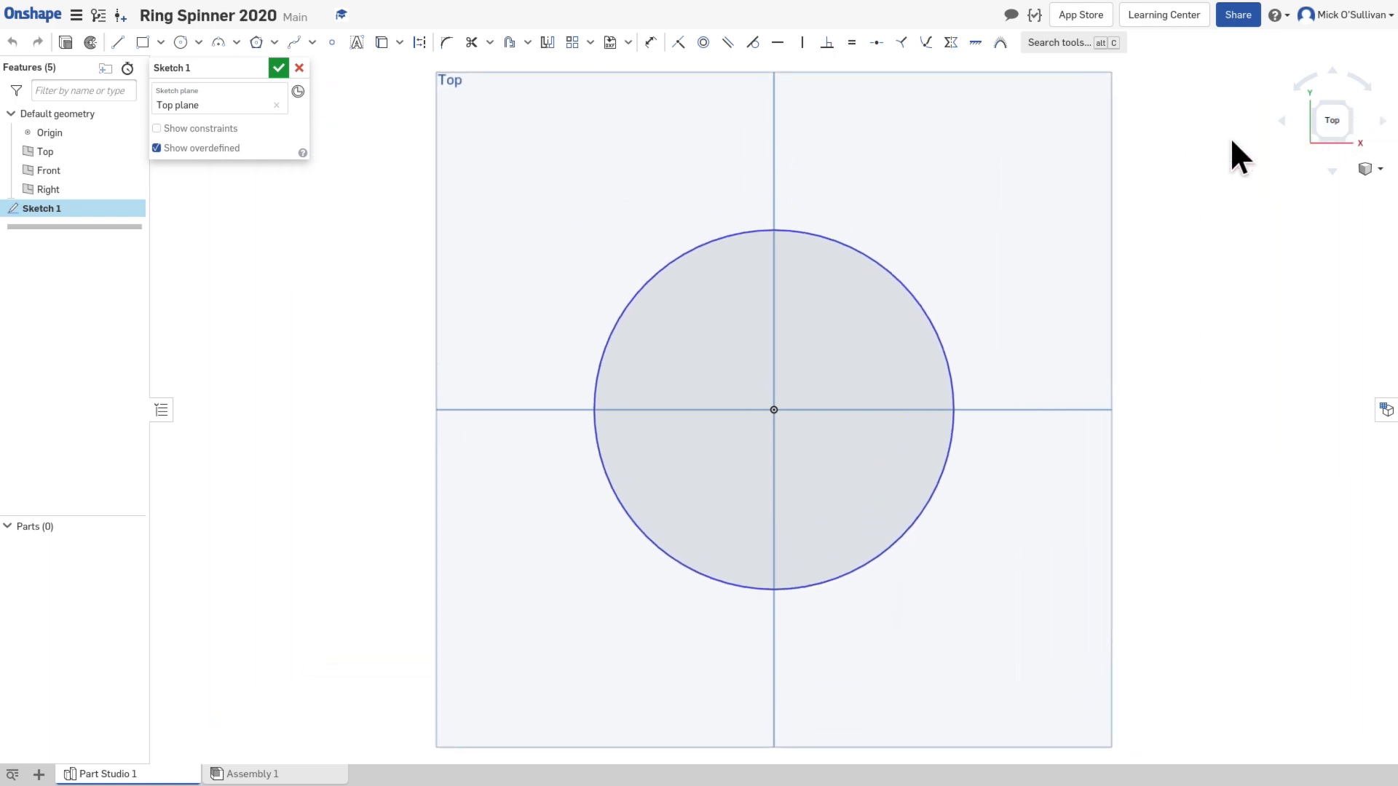
Step: Dimension the circle centred on the origin and set its diameter to 22 mm
click(897, 275)
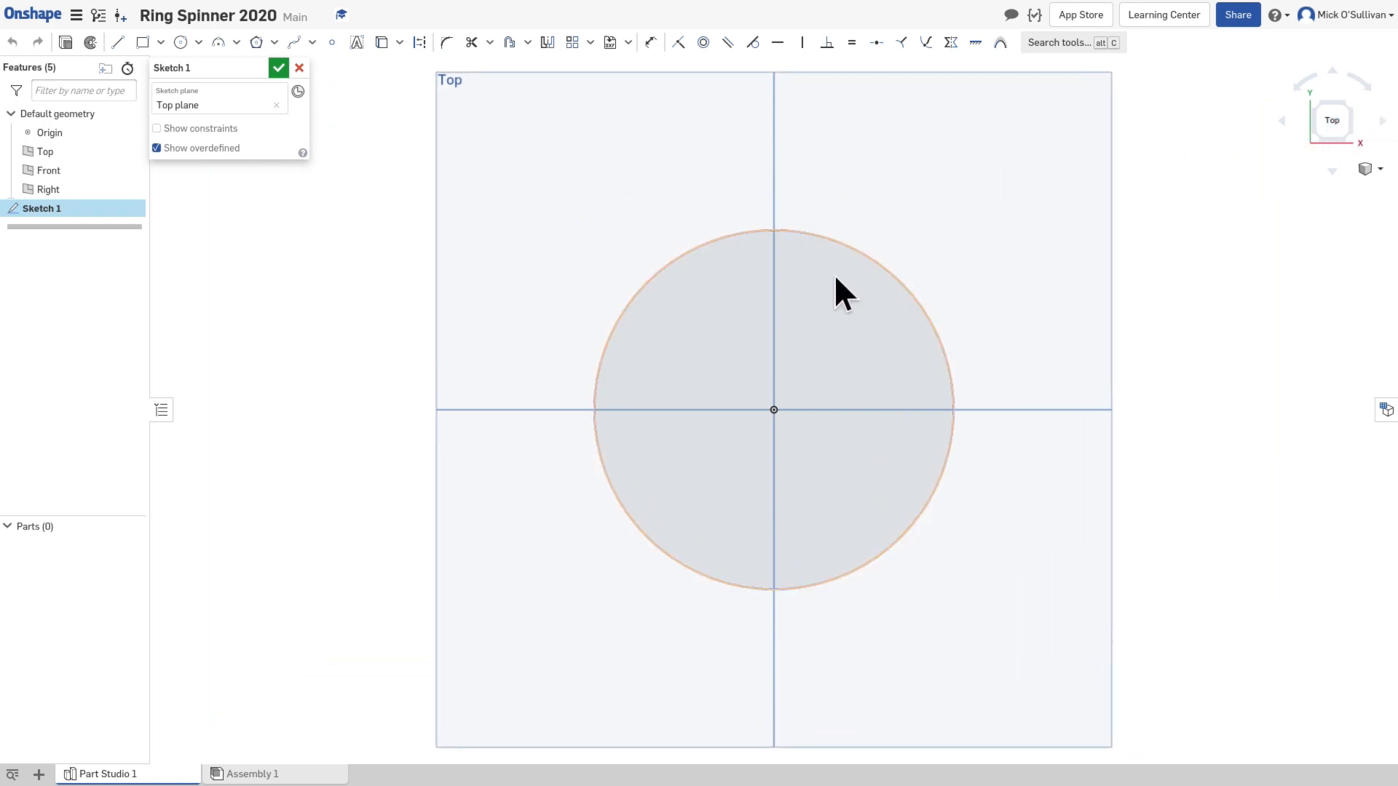
click(684, 244)
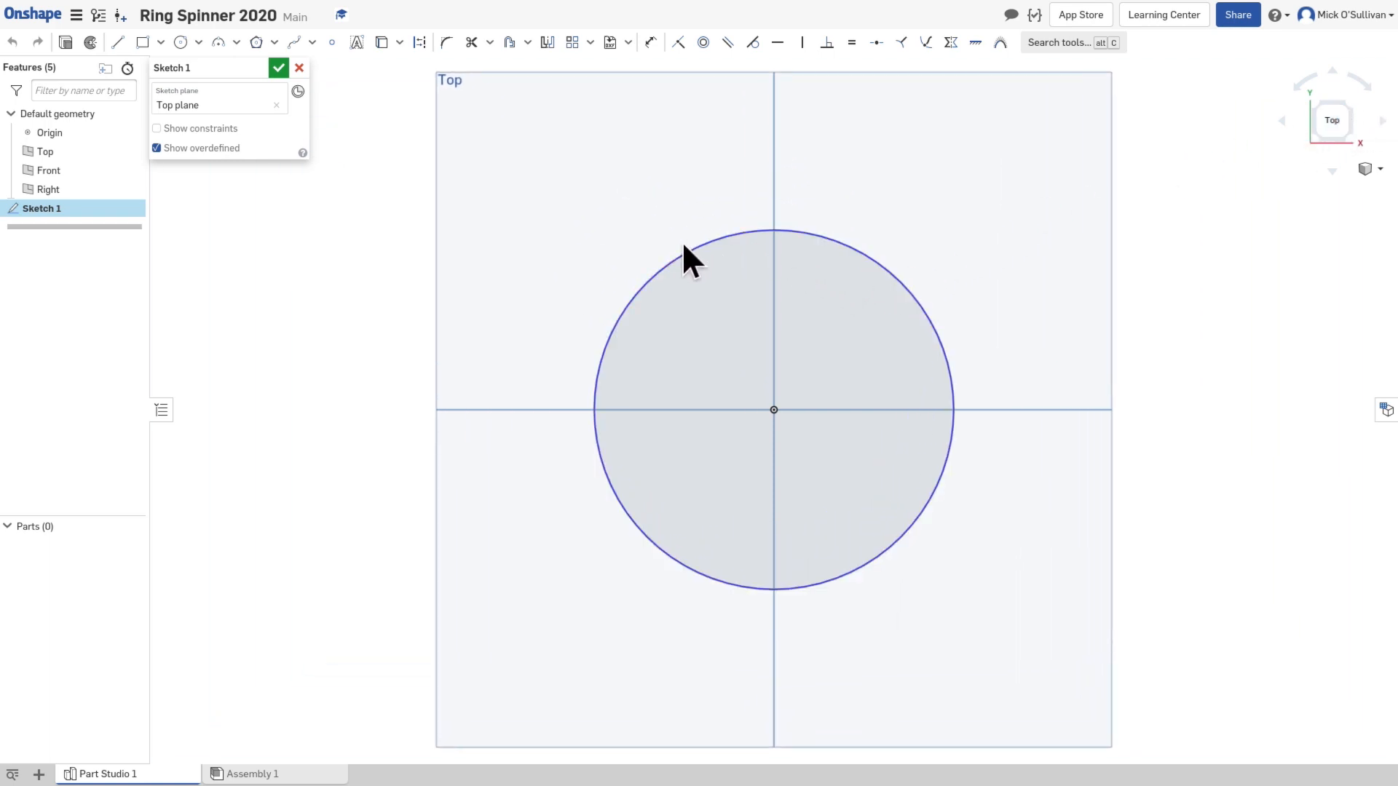
click(654, 36)
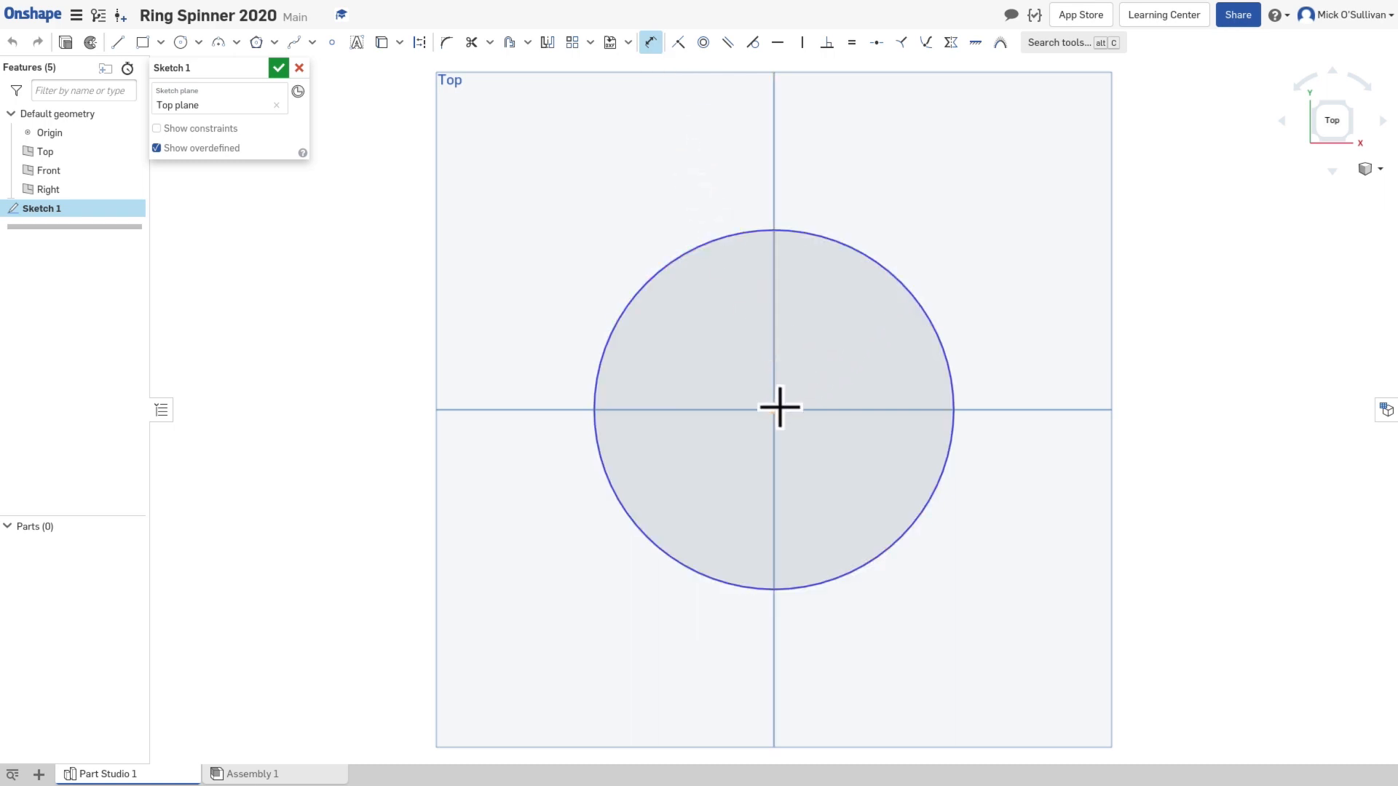
click(909, 296)
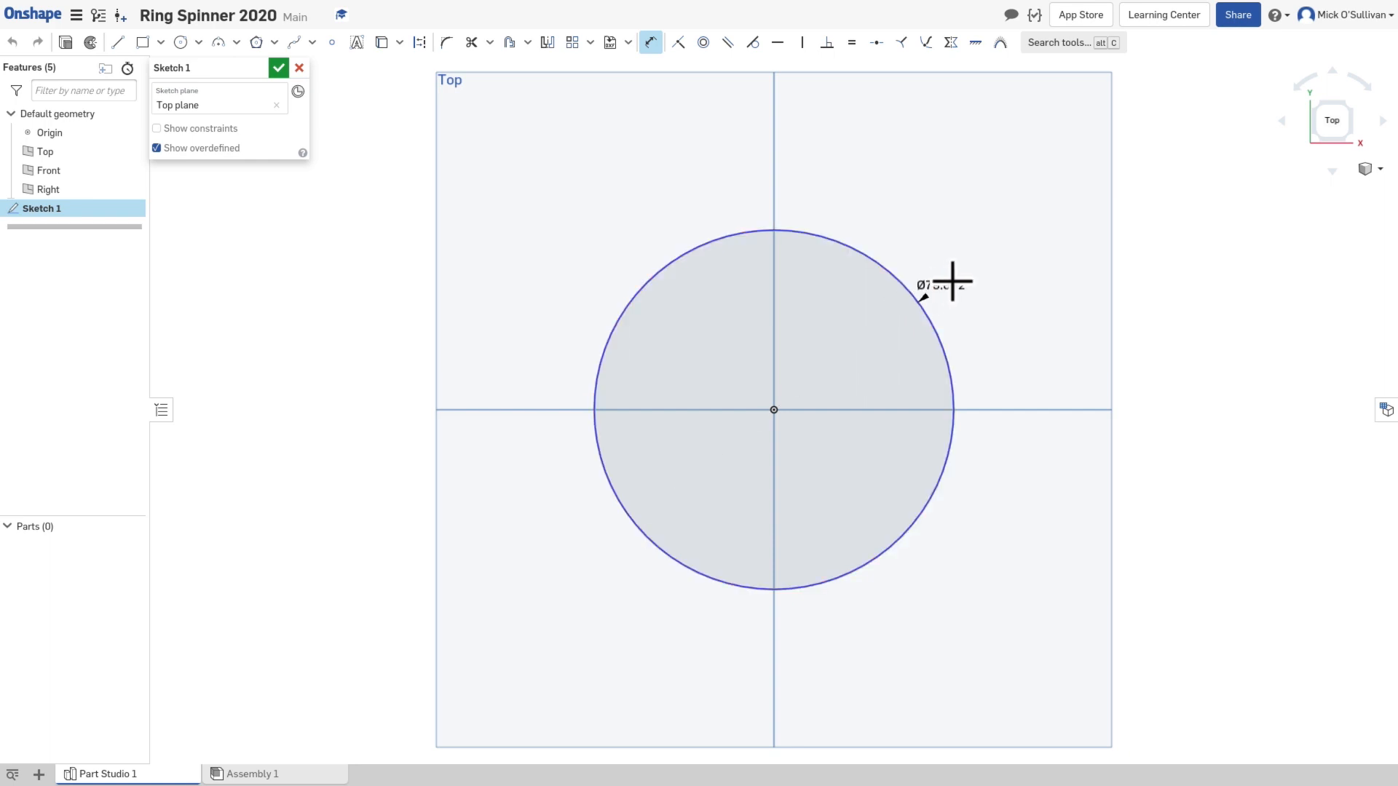
click(1014, 274)
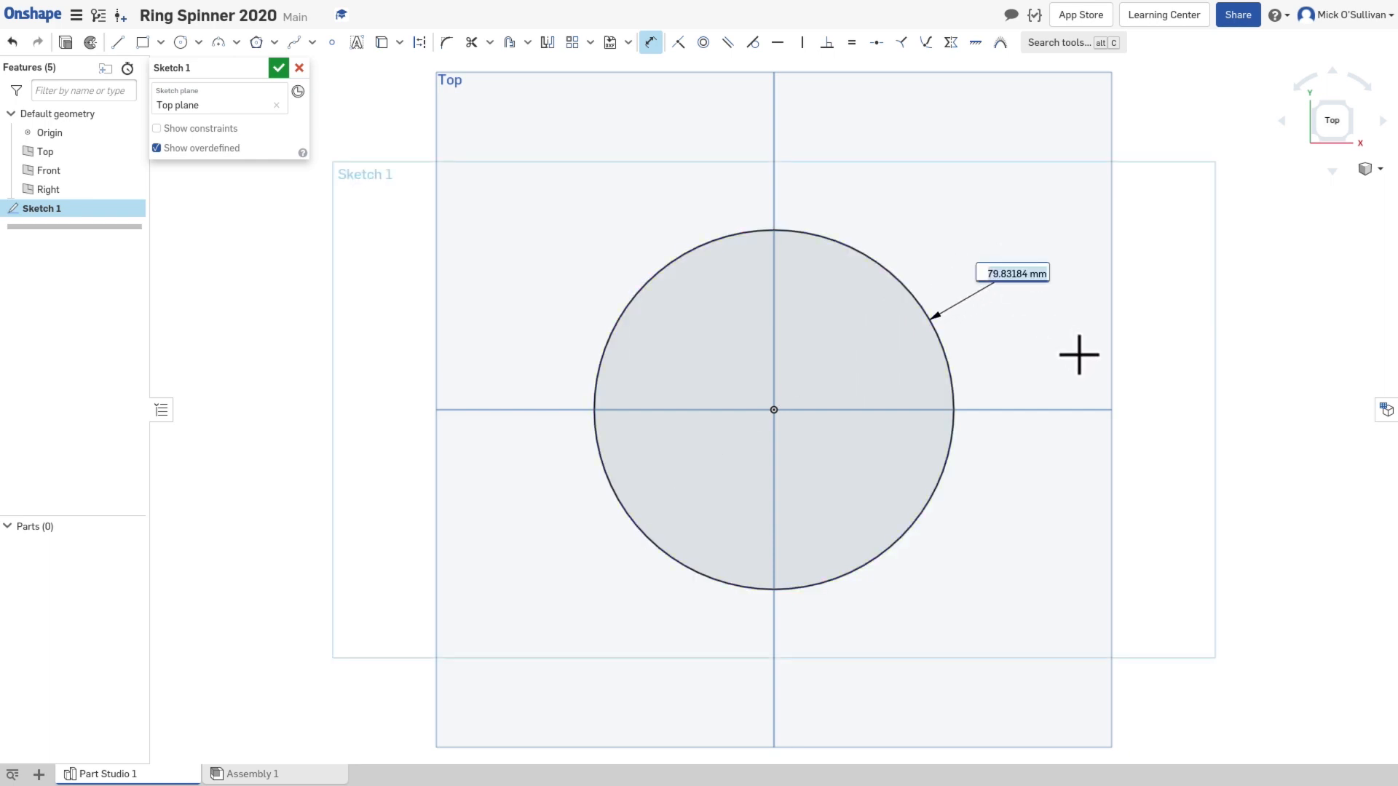
text(22)
key(Return)
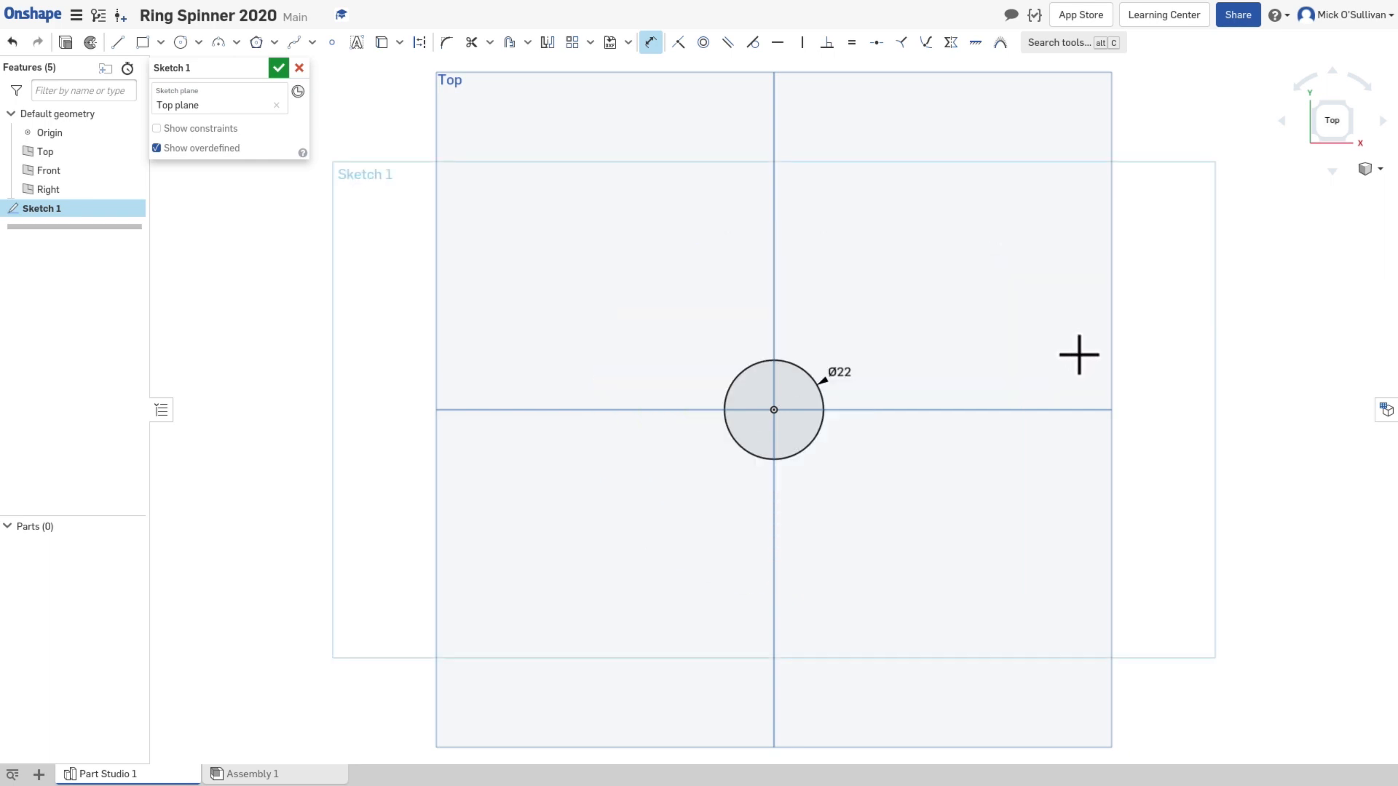
Step: Offset the 22 mm circle outward by 3 mm to form a concentric outer circle
scroll(798, 418, up, 5)
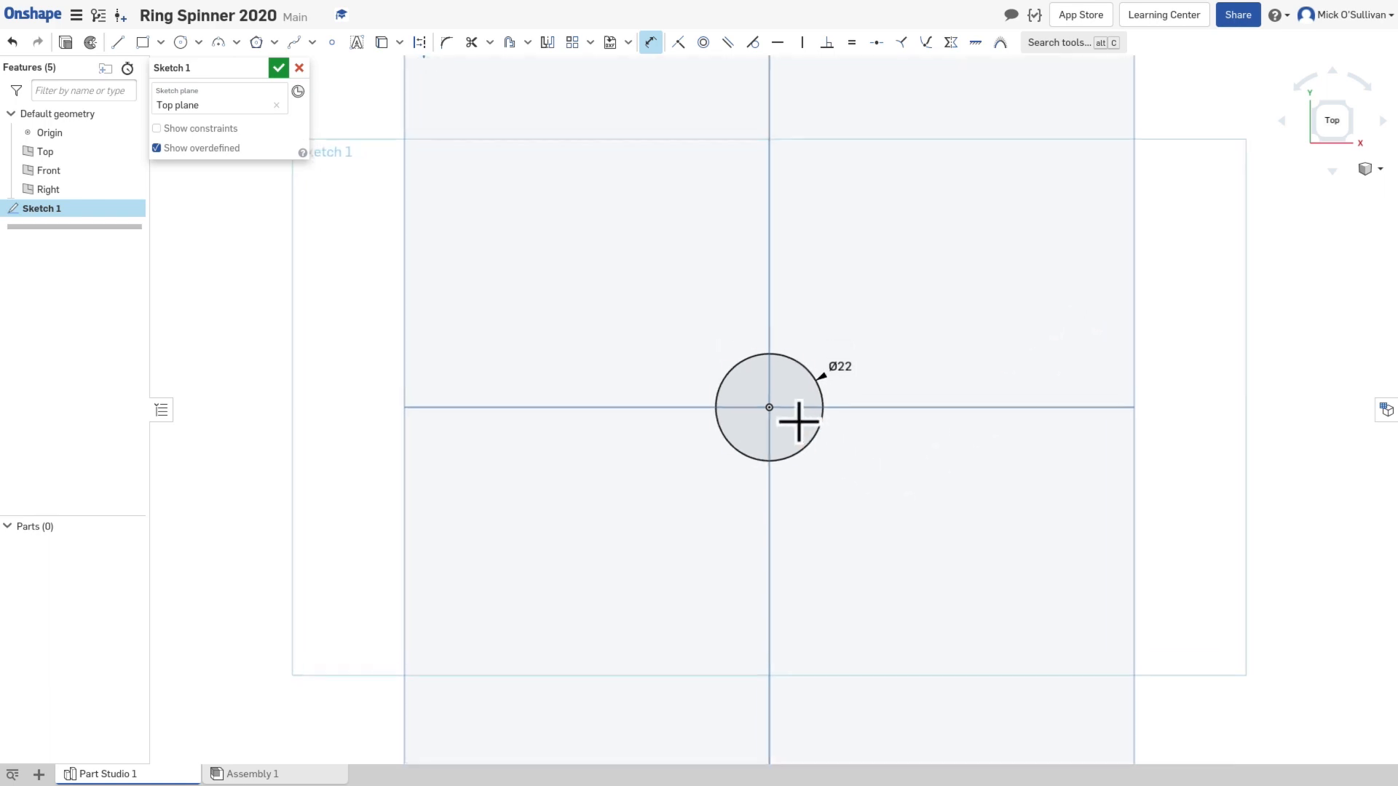
scroll(788, 380, up, 1)
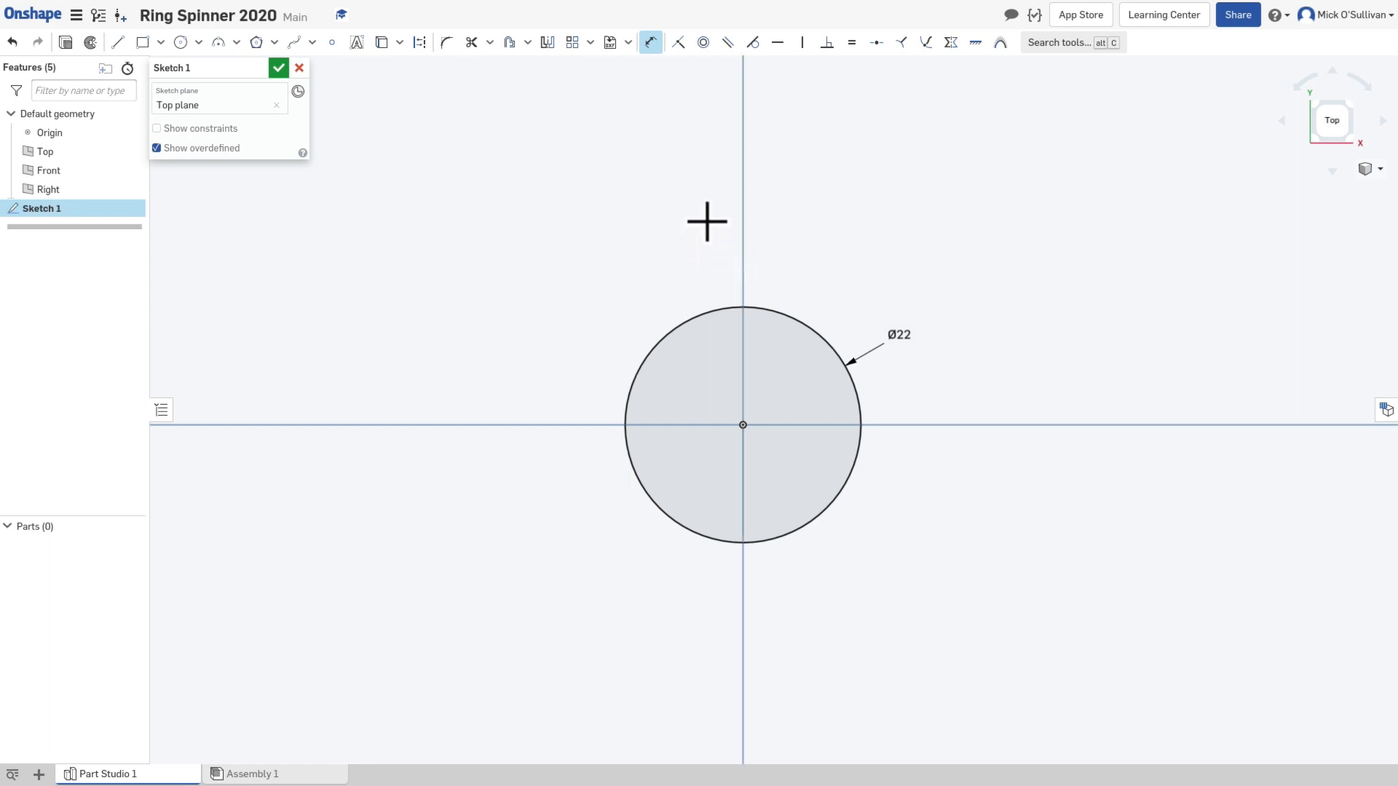
click(188, 44)
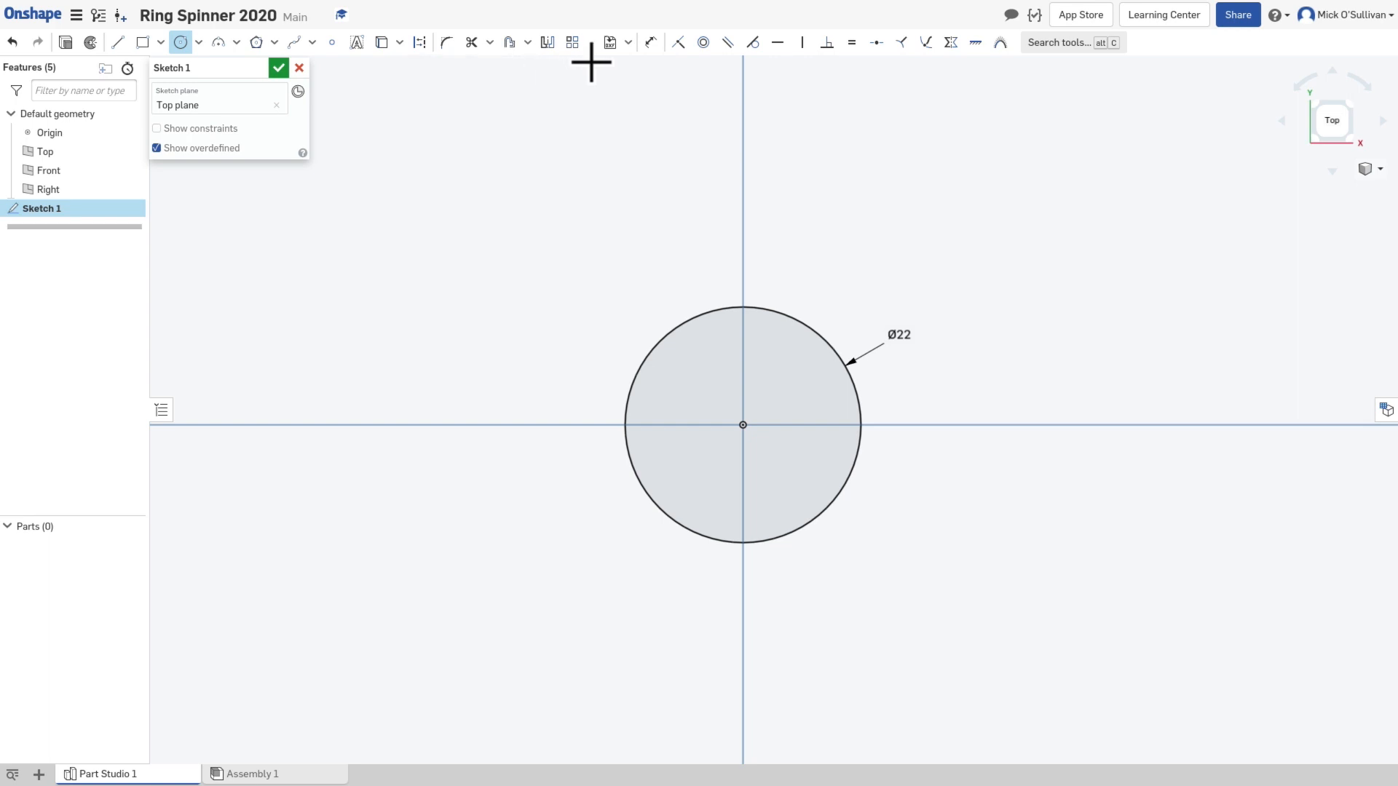
click(528, 43)
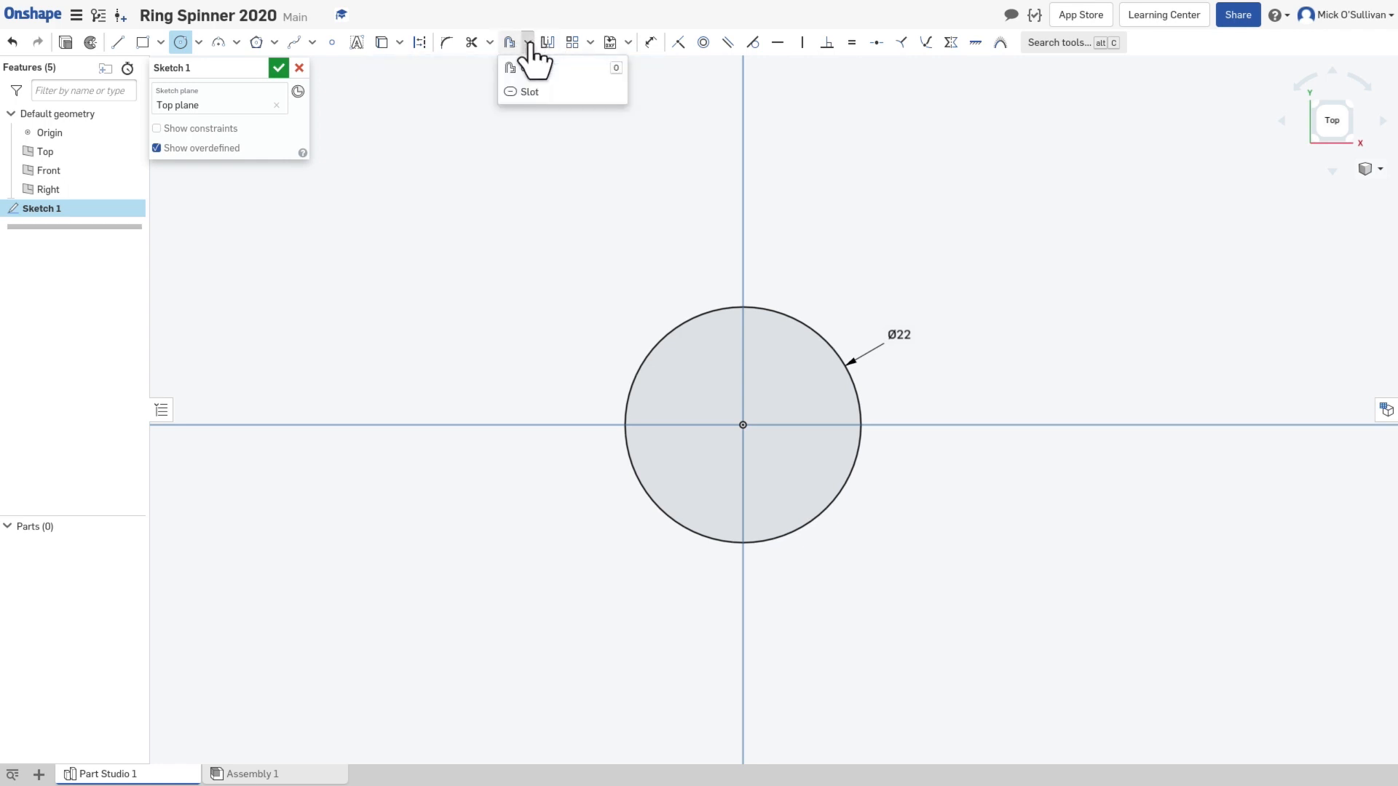
click(509, 43)
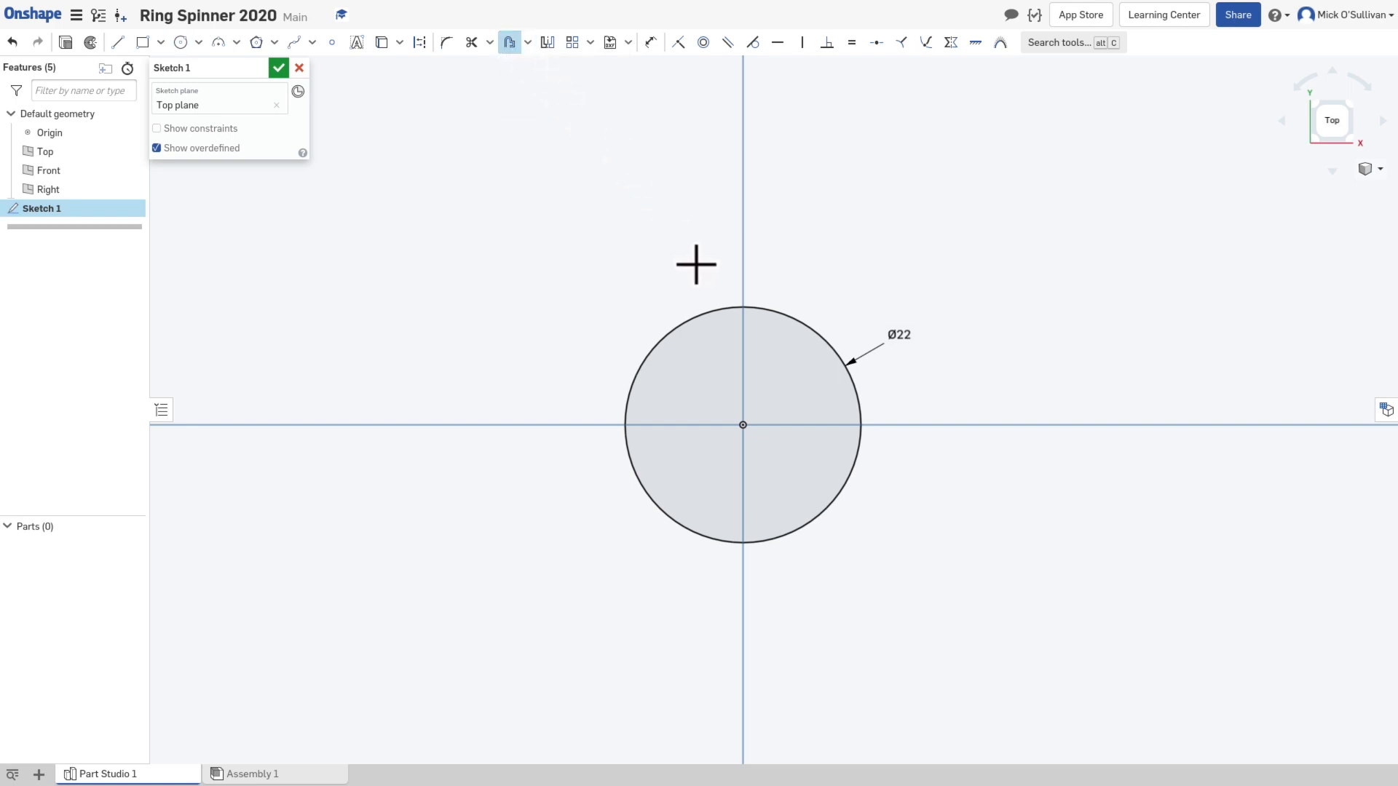
click(708, 312)
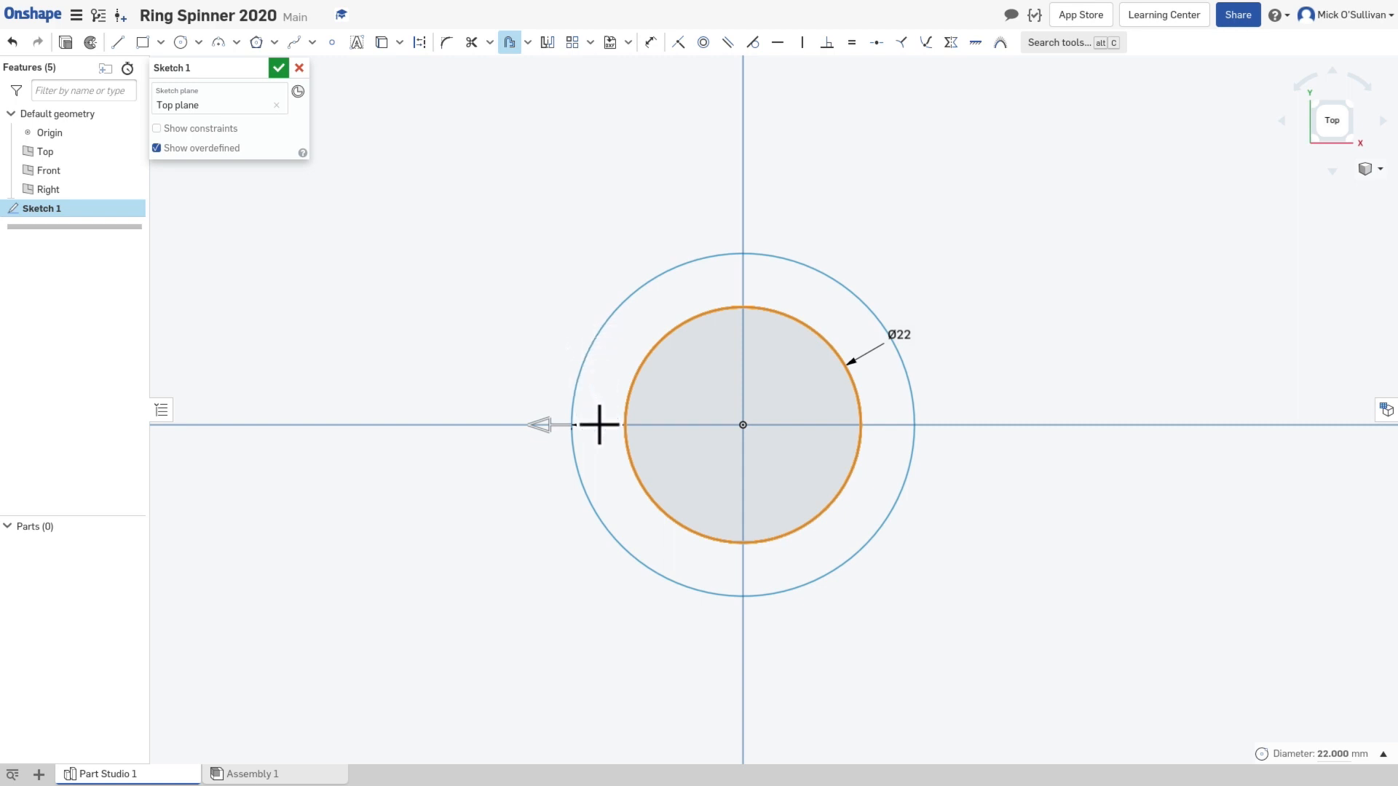
click(543, 550)
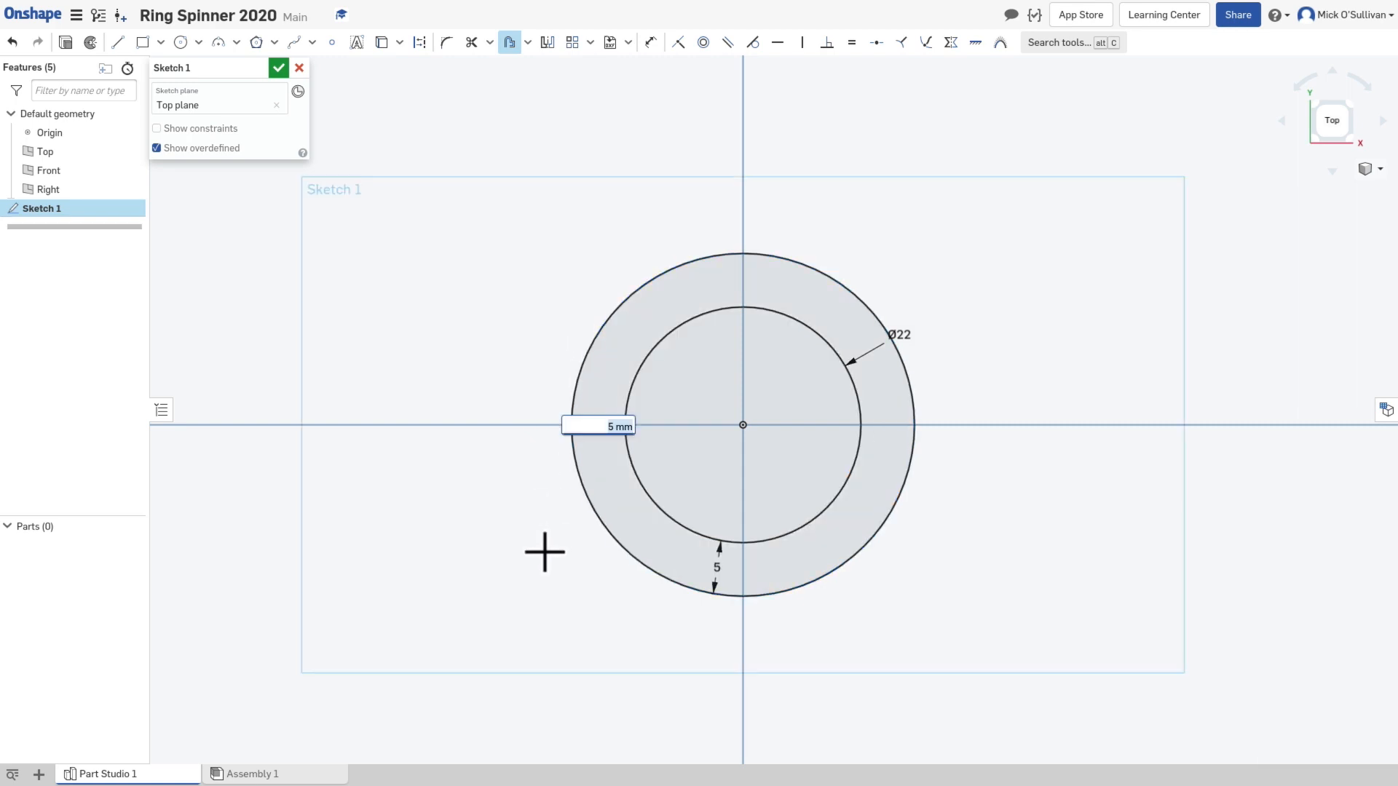
text(3)
key(Return)
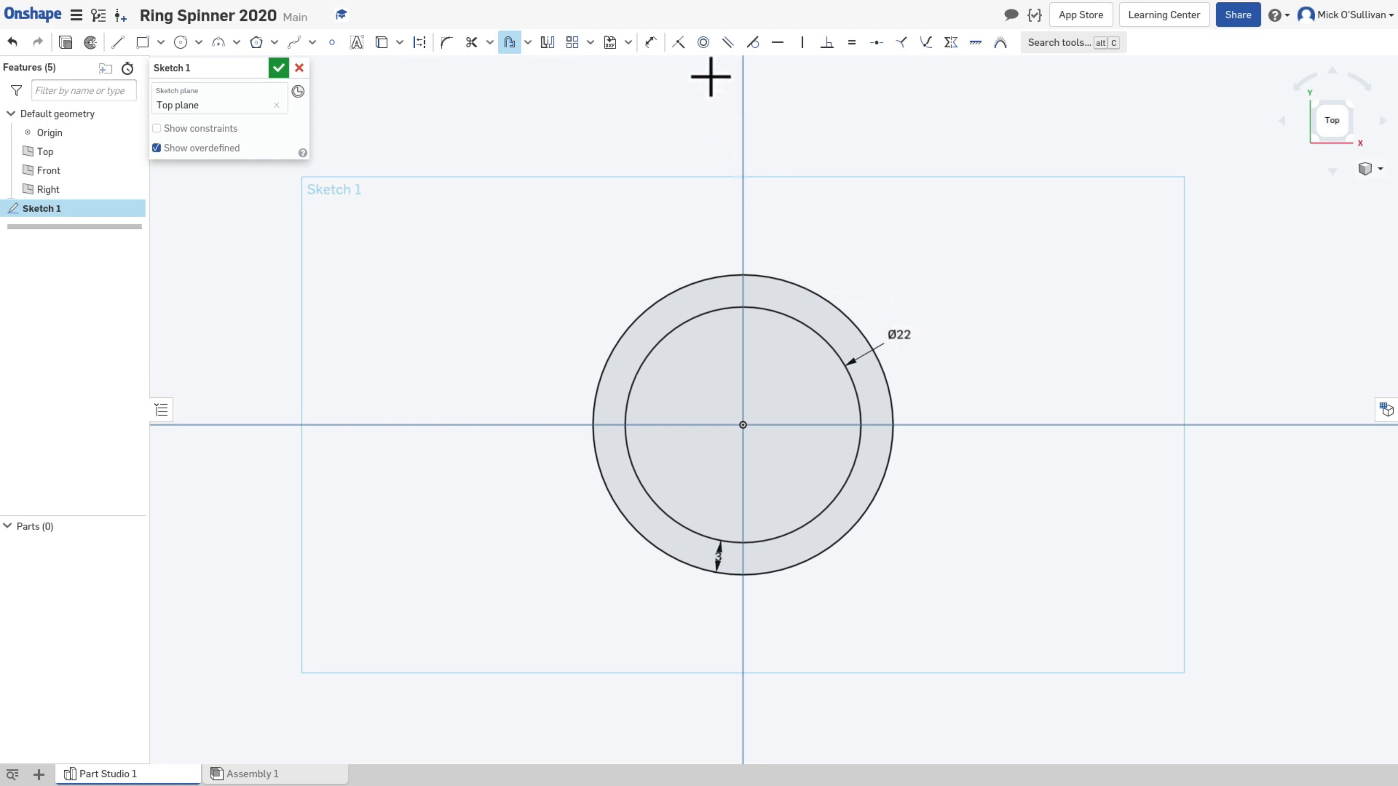
Step: Set the inner circle's diameter dimension to 19 mm
click(651, 43)
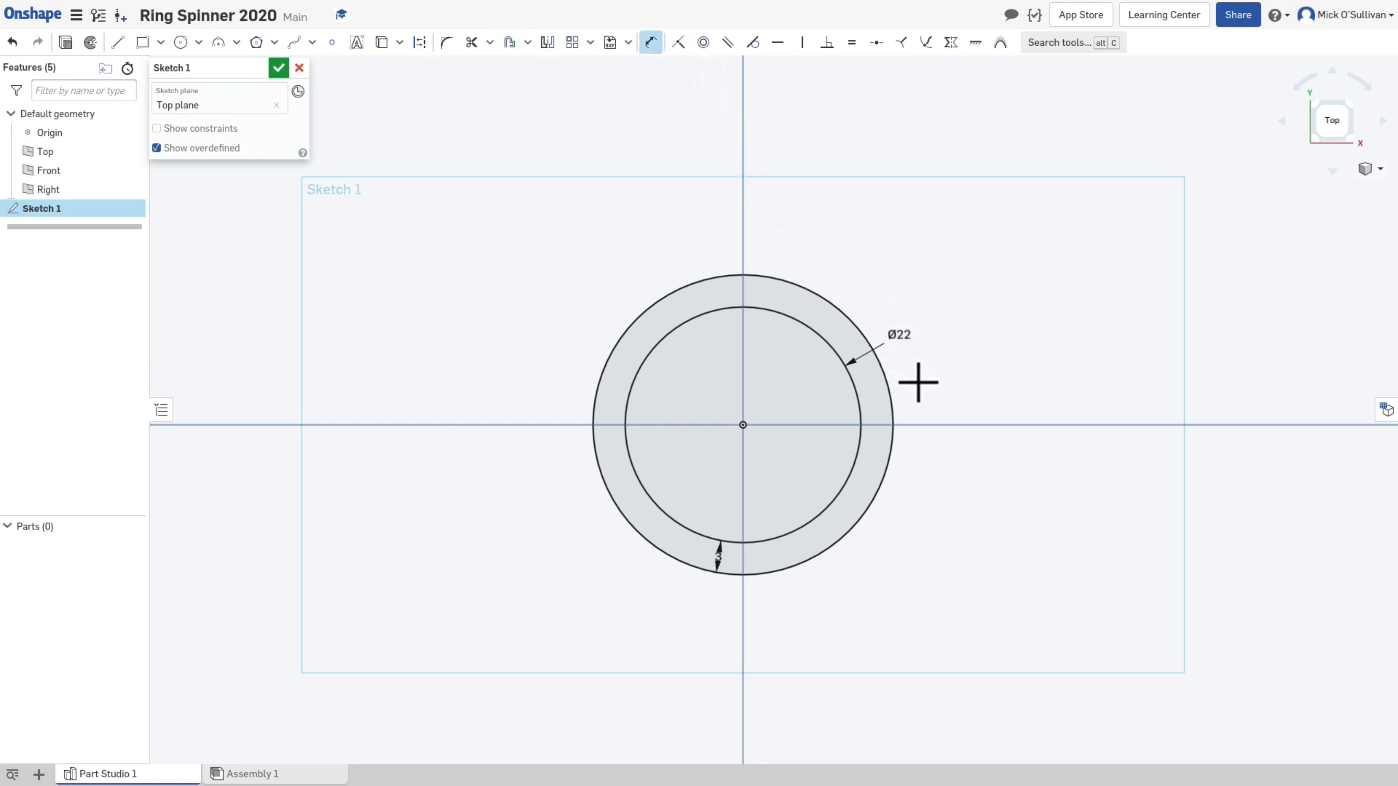
double_click(906, 336)
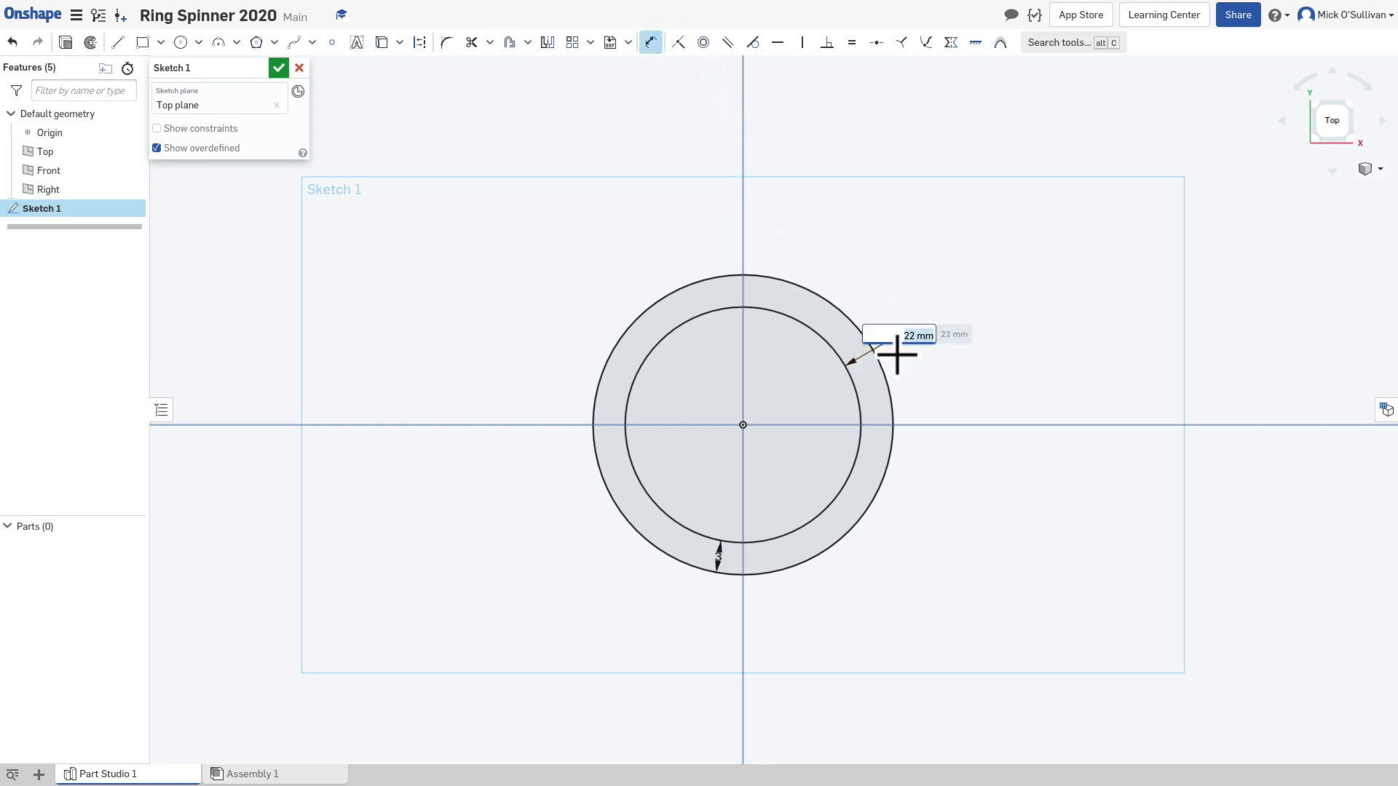
text(19)
key(Return)
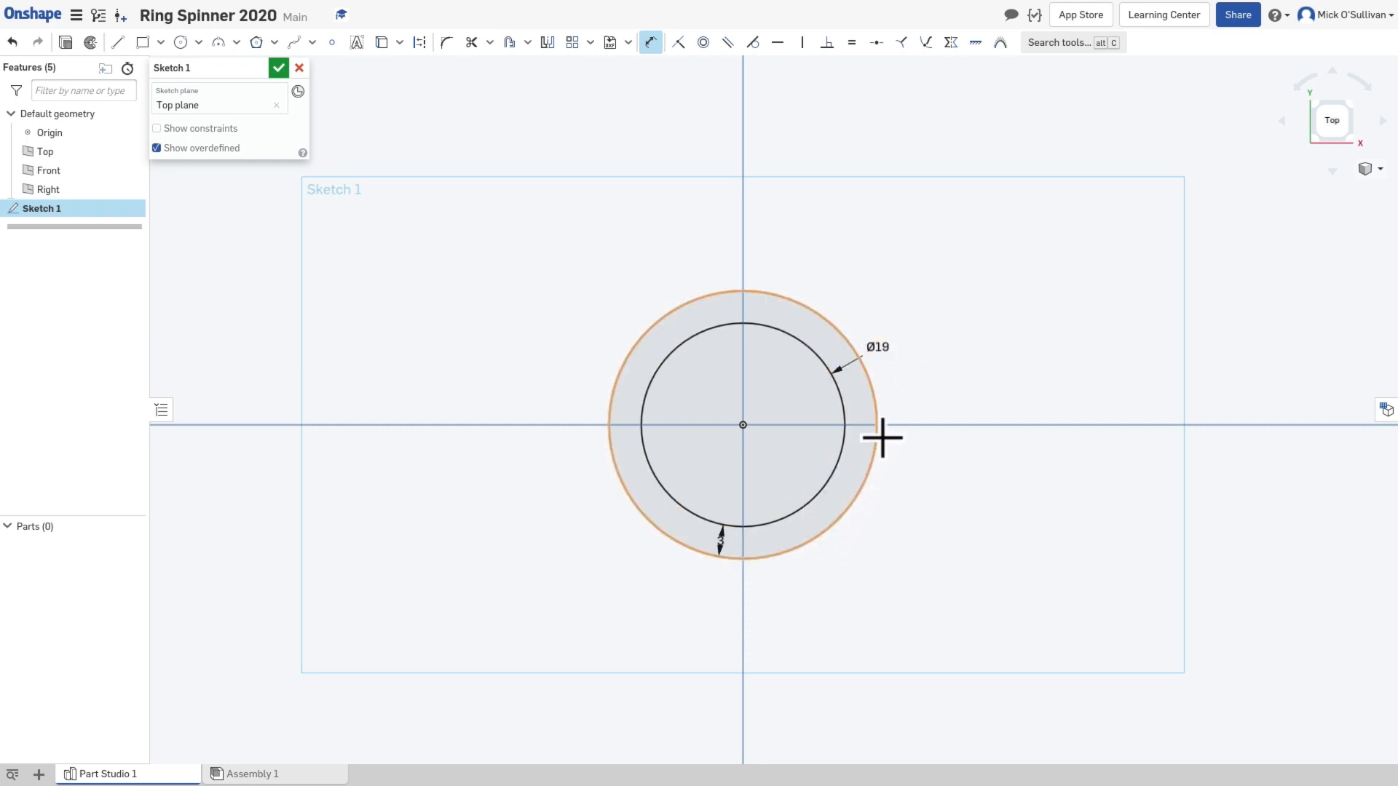
Step: Set the inner circle's diameter to 22 mm and offset the outer circle outward by 3 mm to add a third concentric circle
double_click(876, 342)
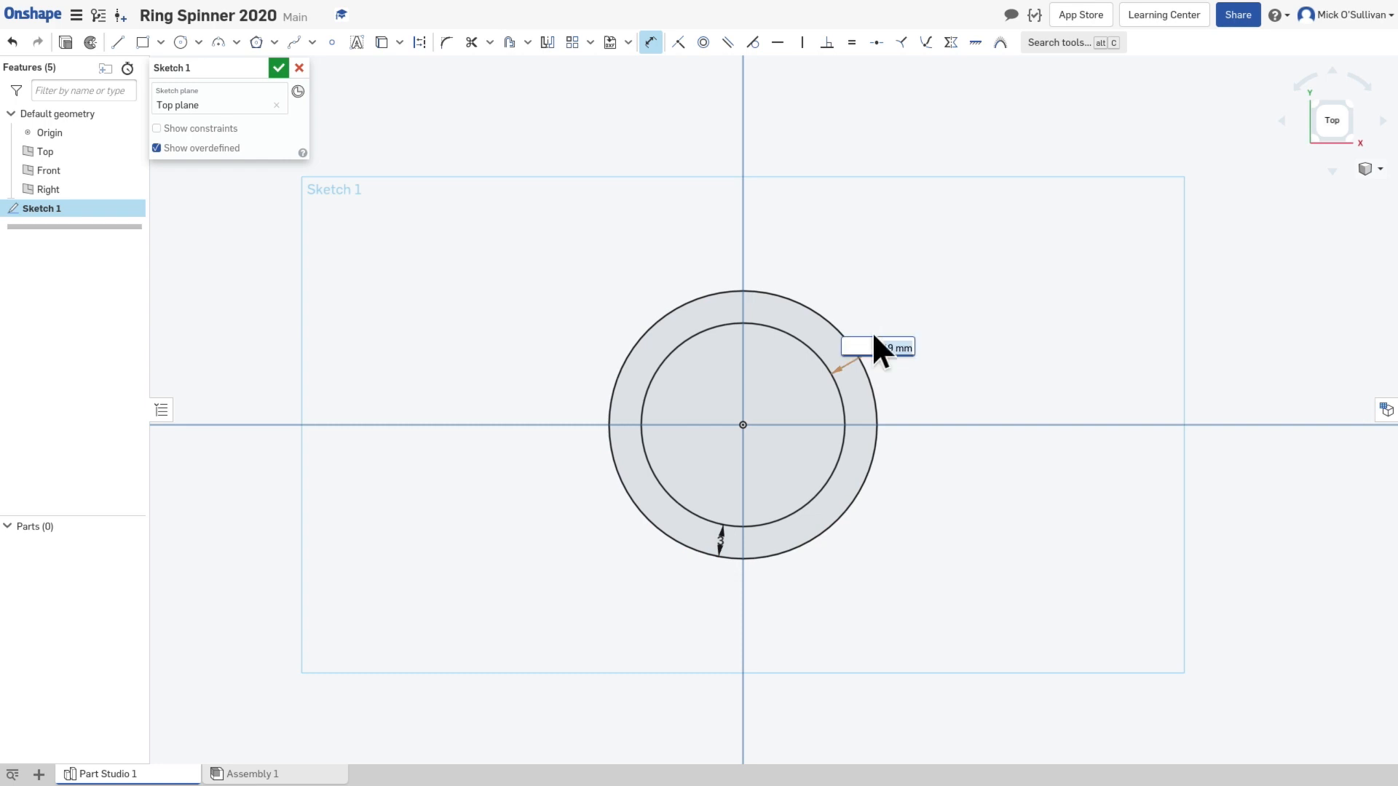
key(Return)
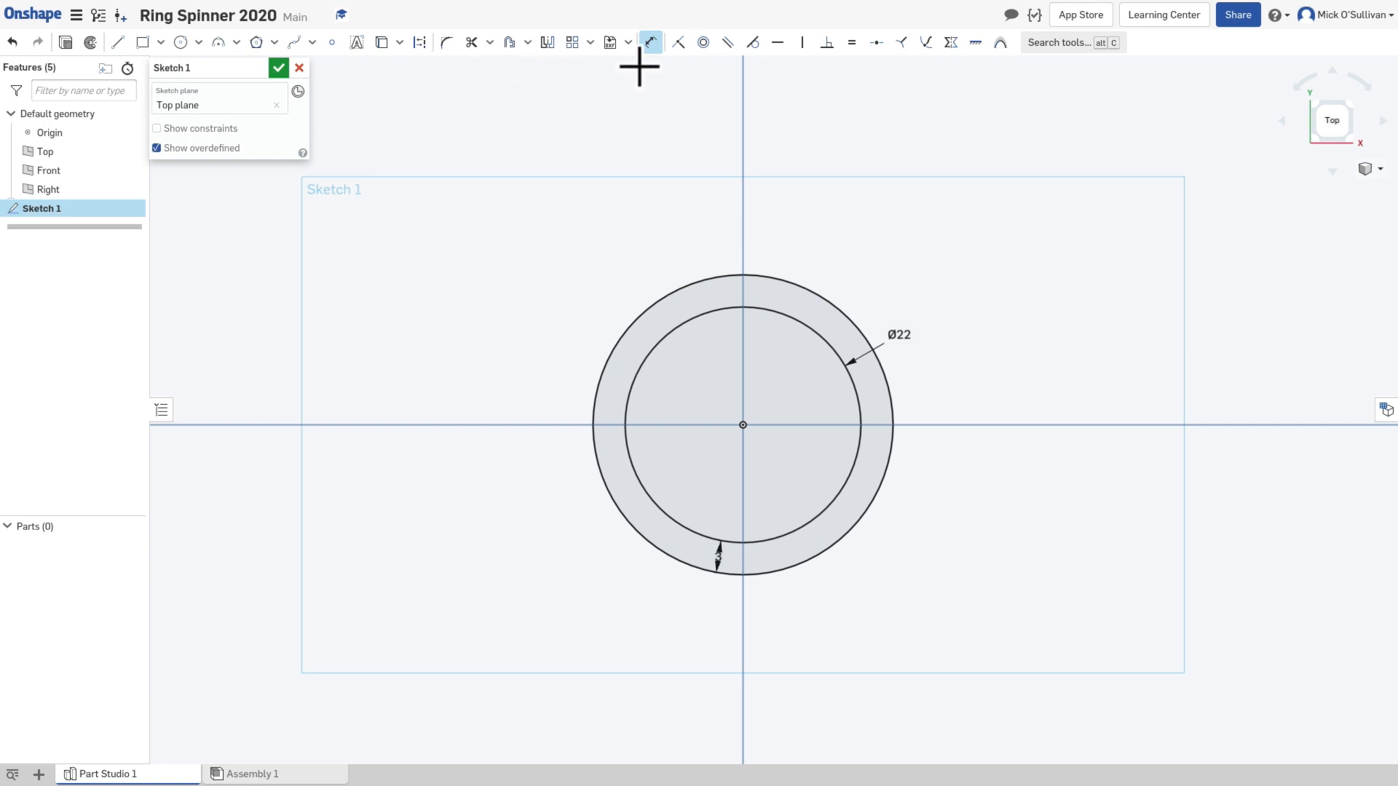
click(510, 45)
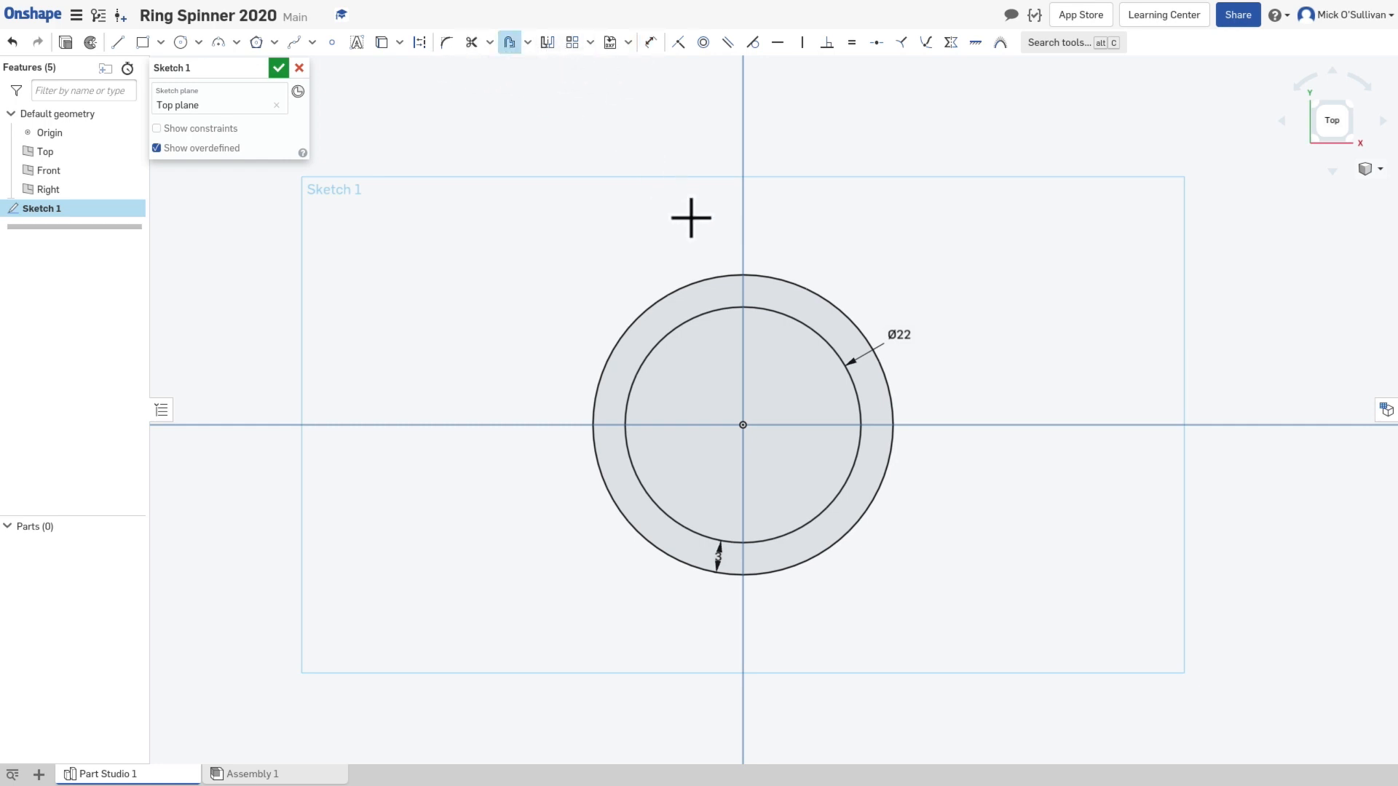
click(724, 279)
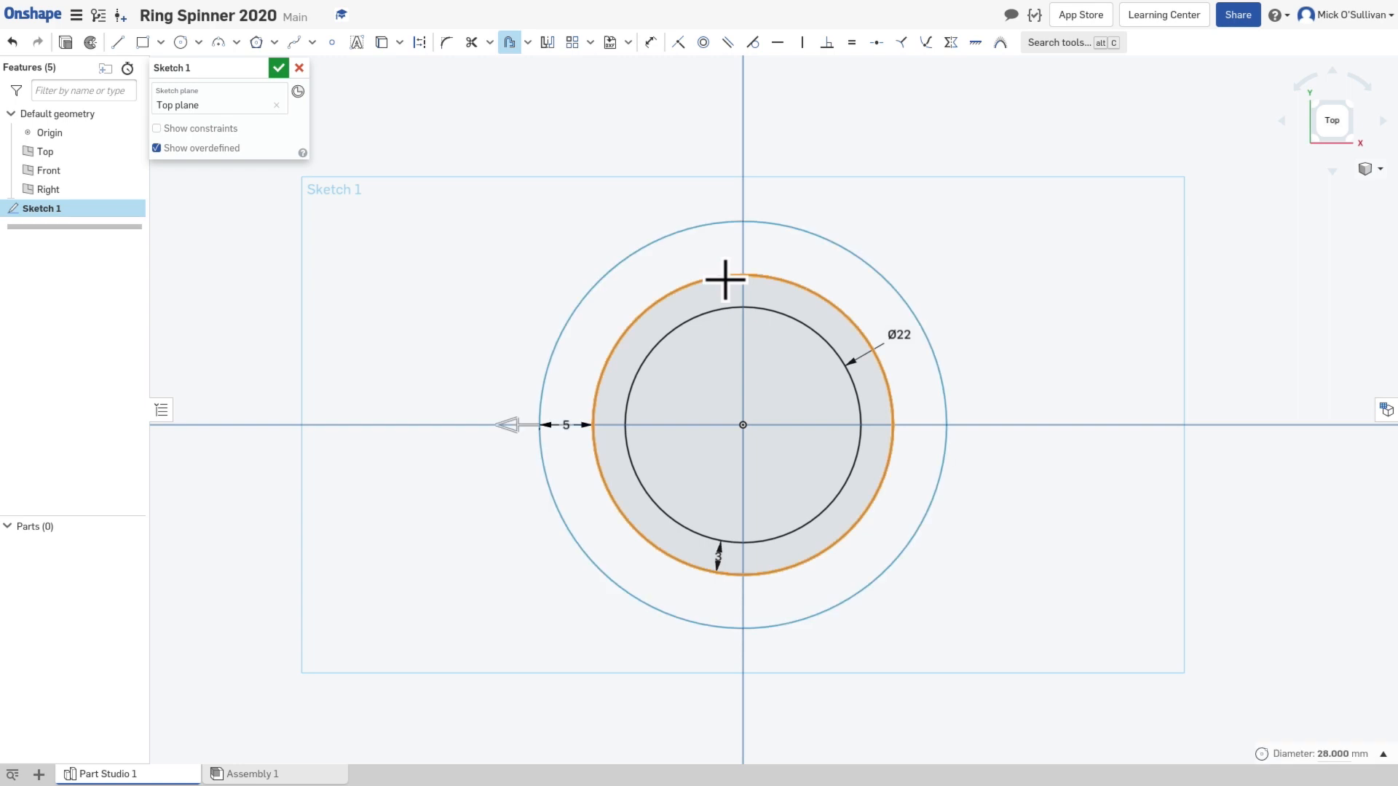
click(571, 424)
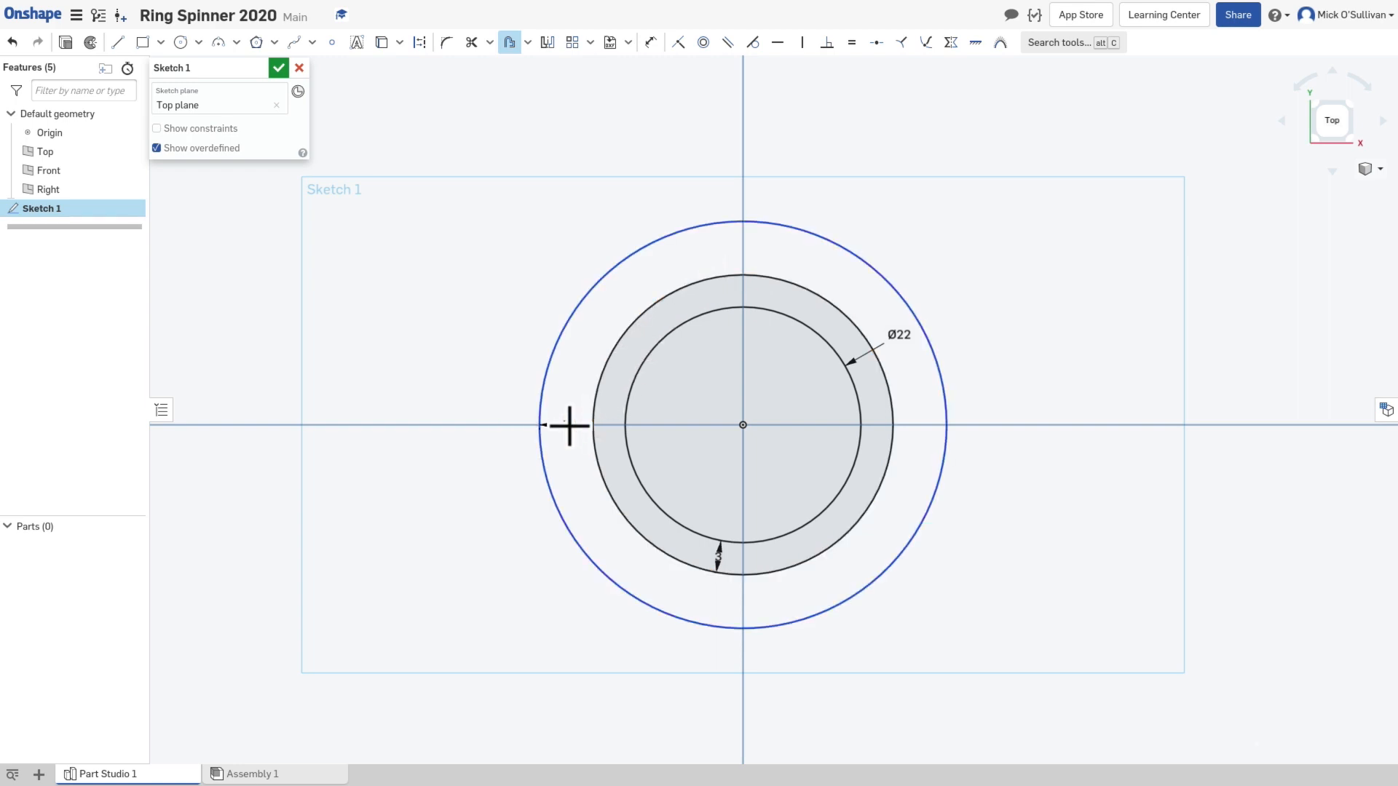
text(3)
key(Return)
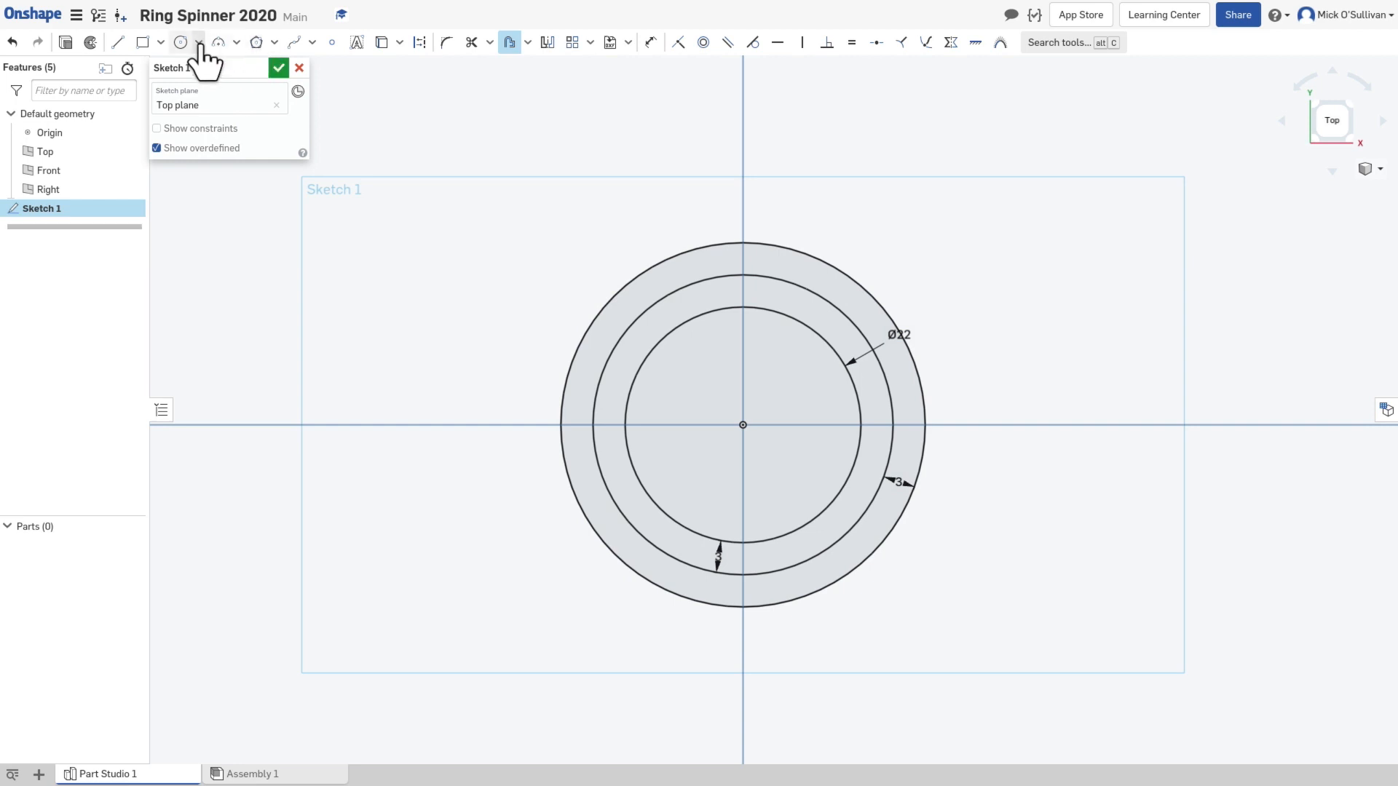
Step: Sketch a vertical construction line about 24.4 mm long from the origin upward past the outermost circle
click(117, 41)
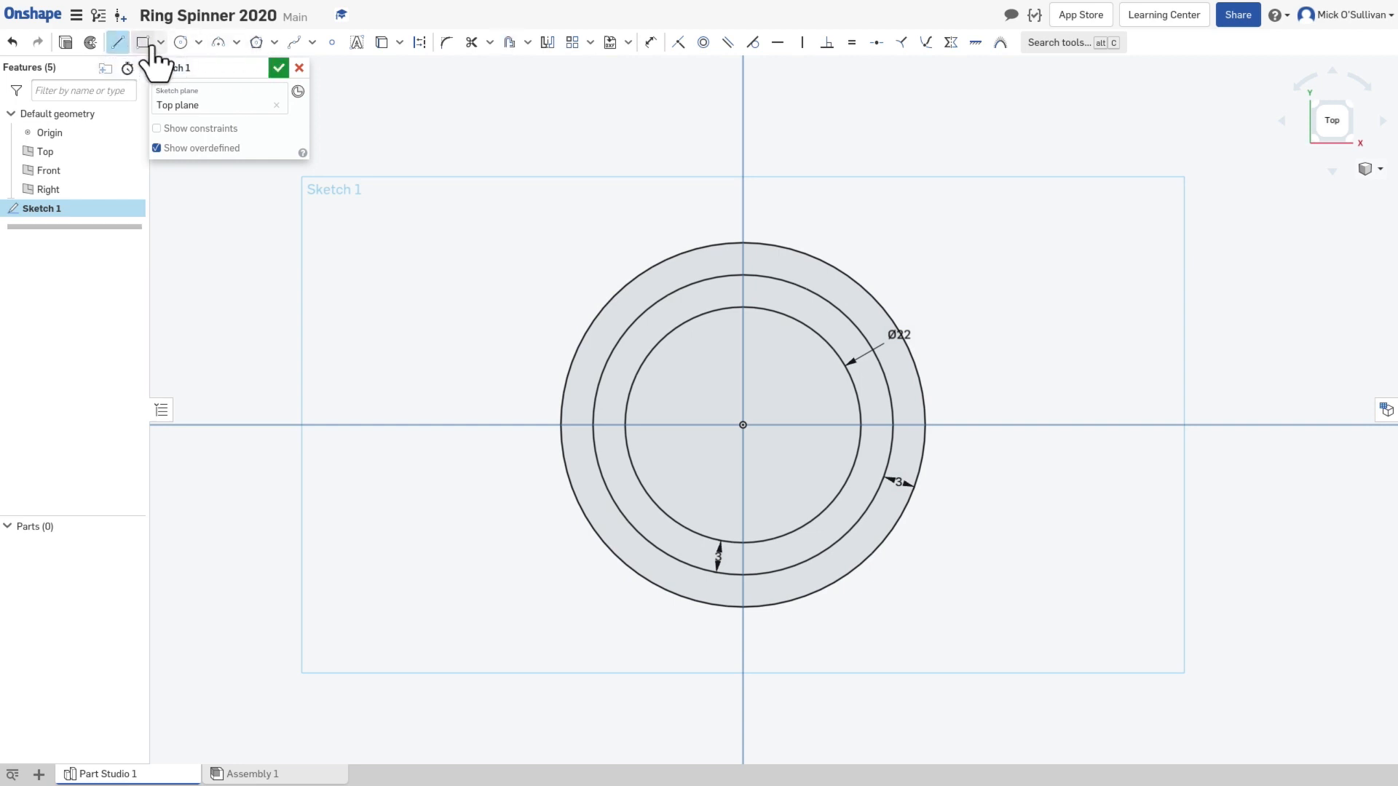
click(420, 48)
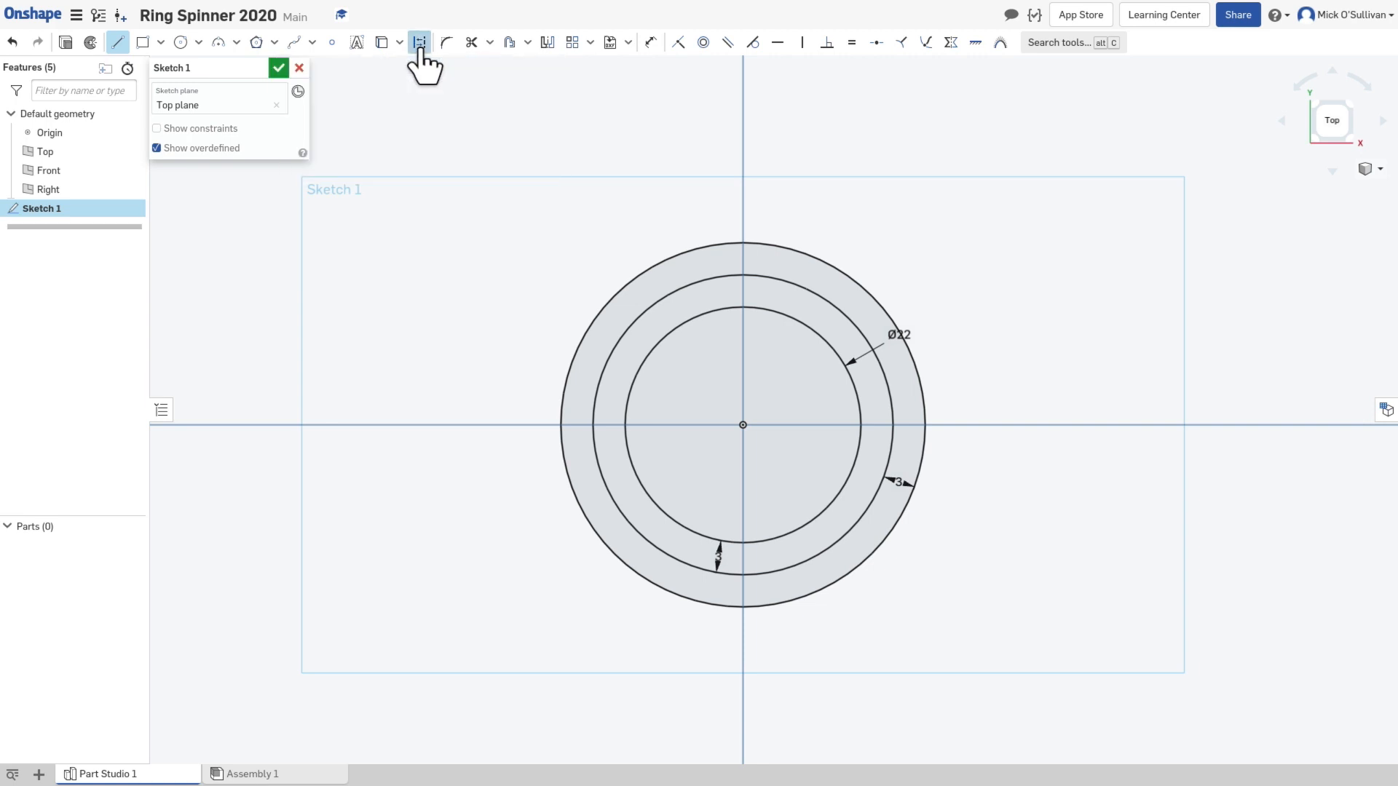
click(741, 425)
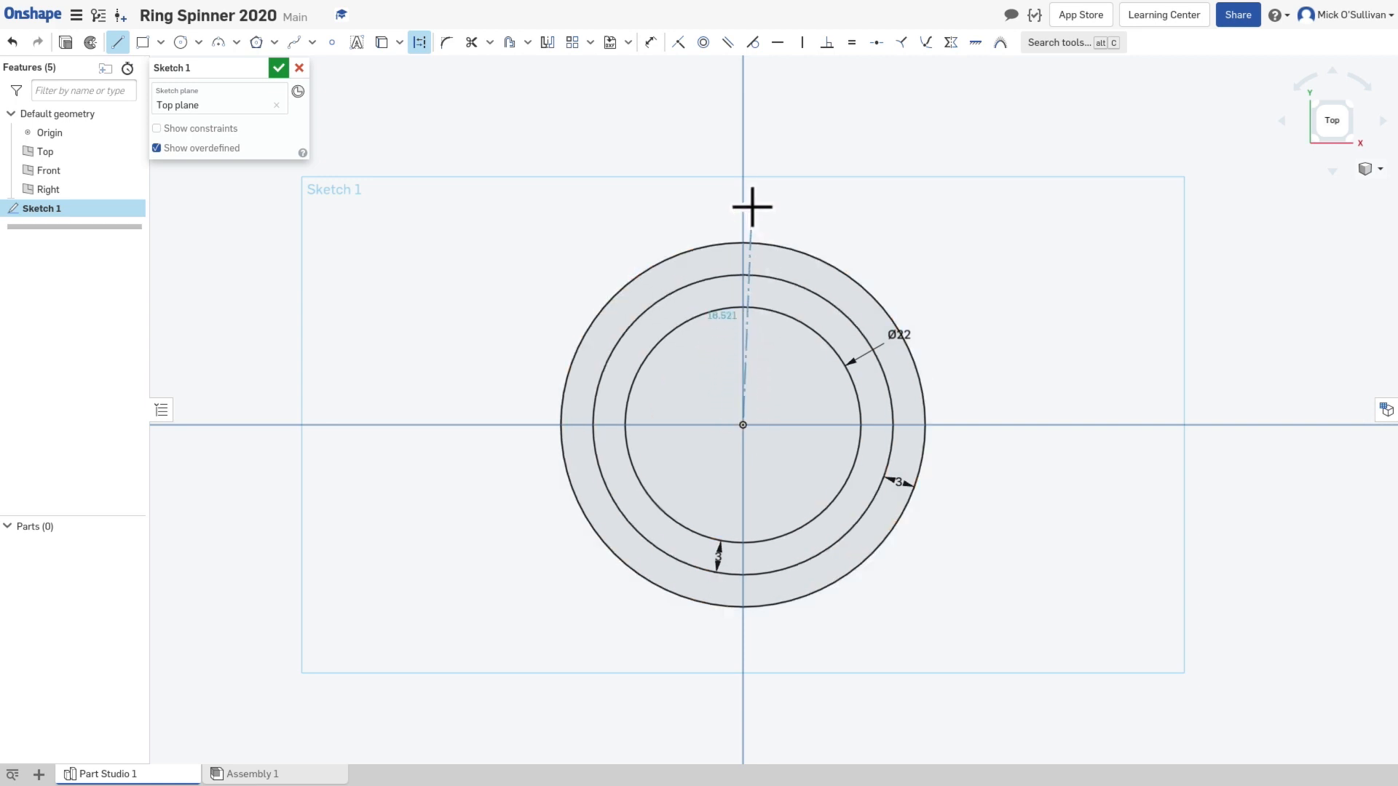
click(743, 165)
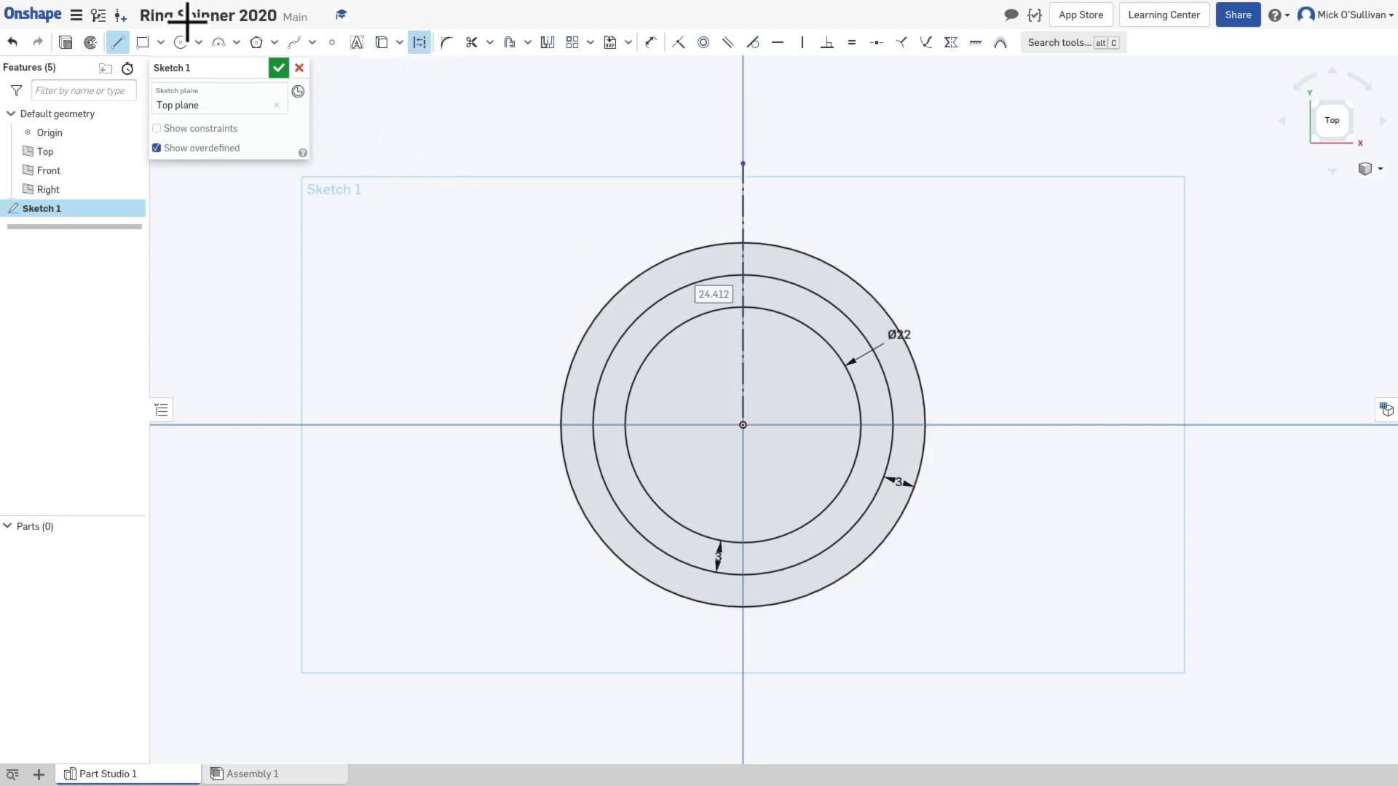
click(115, 42)
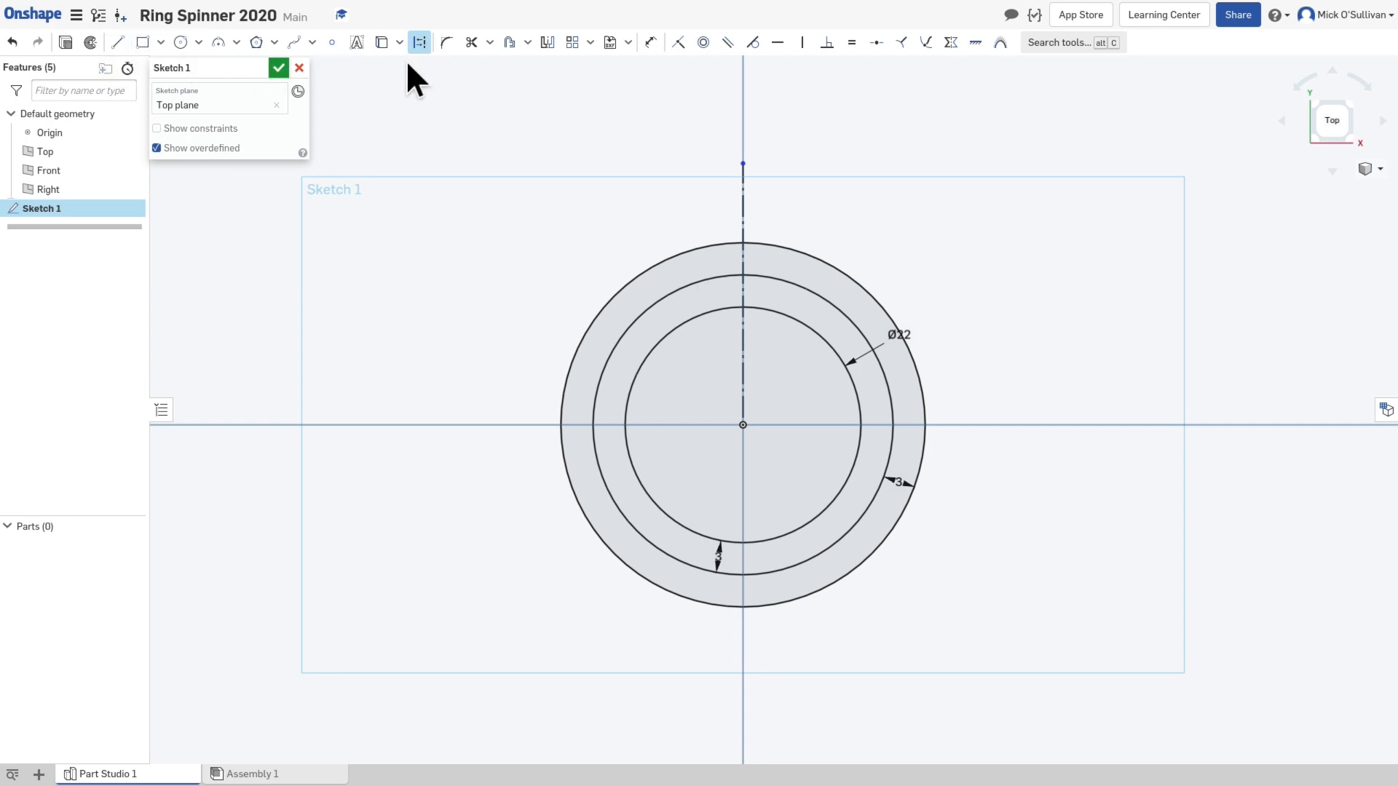
Step: Switch the vertical line to regular geometry and back to construction geometry
click(743, 210)
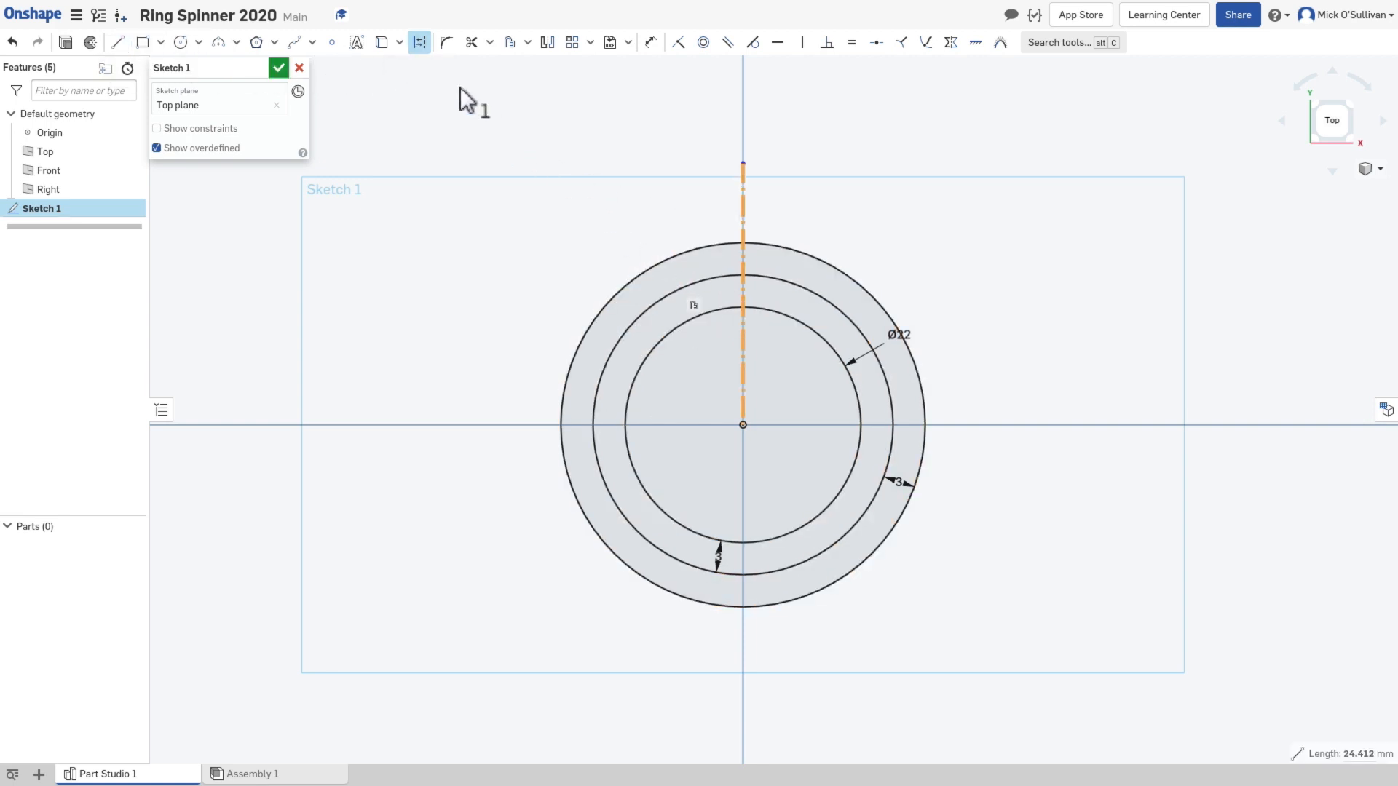
click(419, 42)
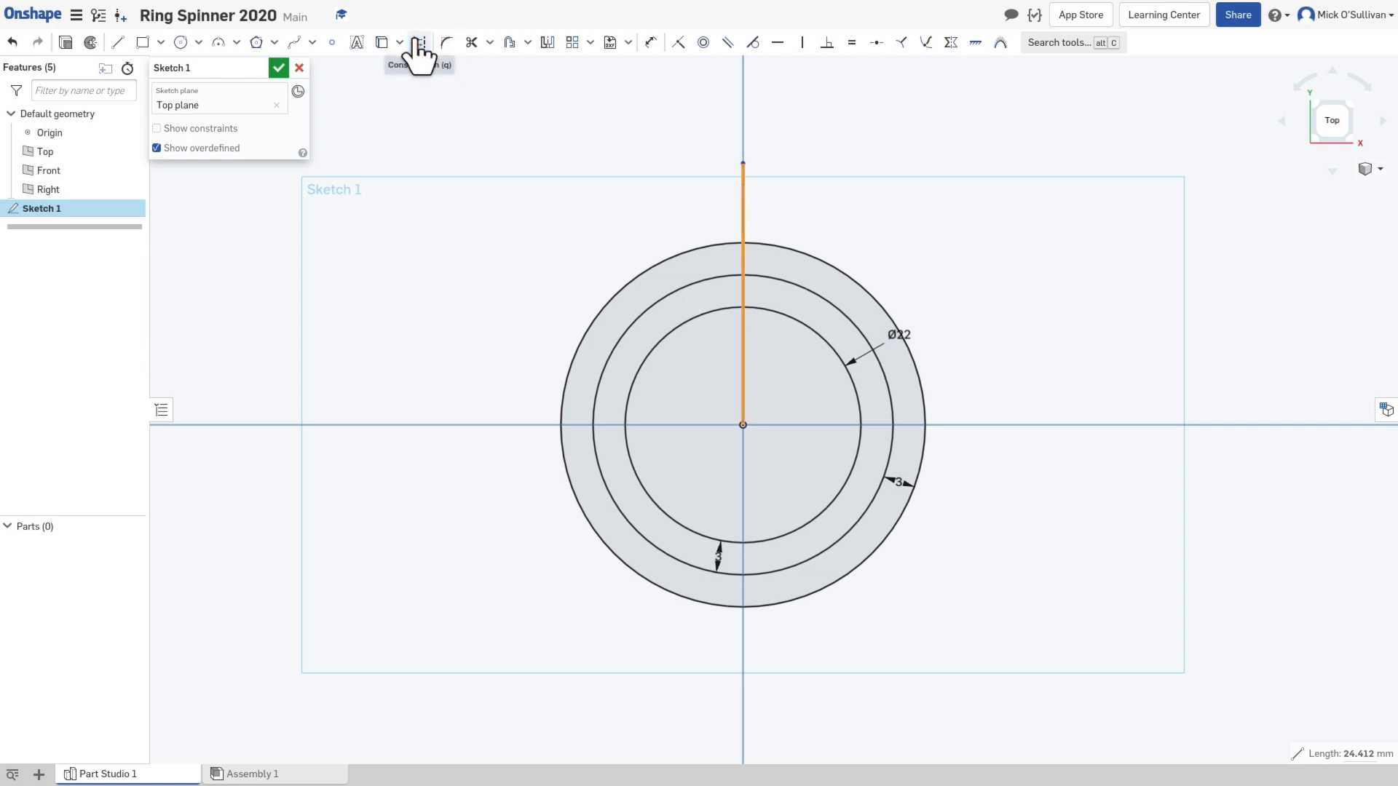
click(420, 44)
click(419, 43)
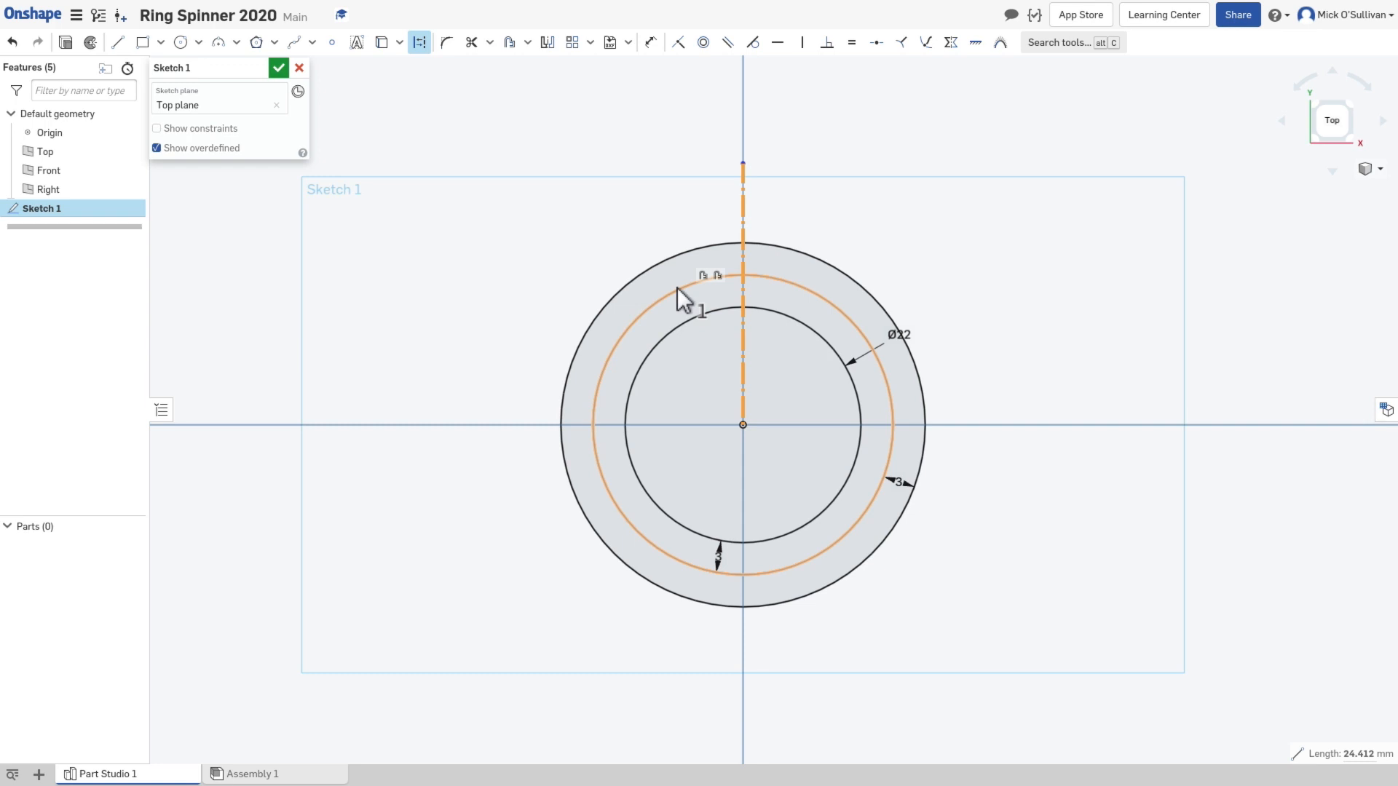
click(671, 215)
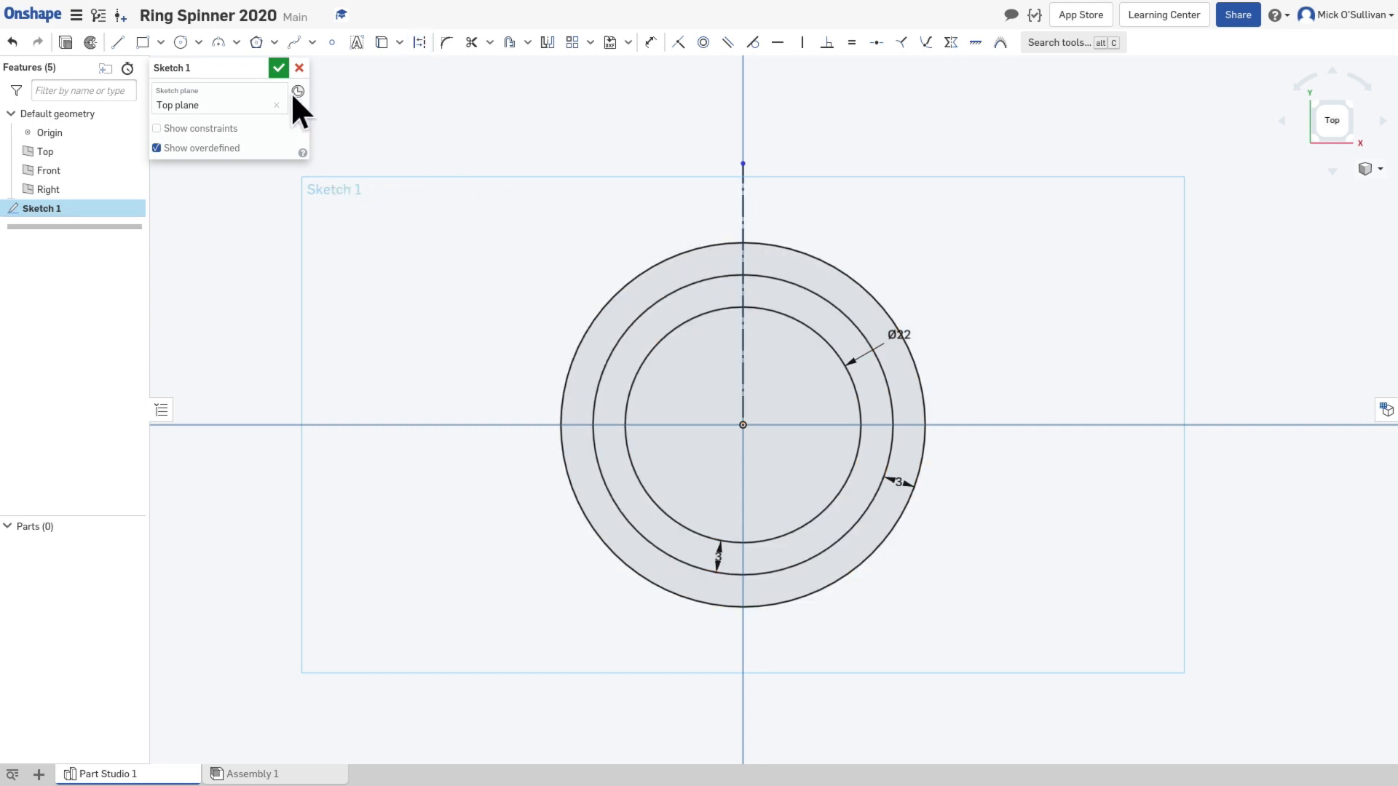
Step: Sketch a solid line about 26.4 mm long from the origin, slanting up and left past the outermost circle
click(128, 46)
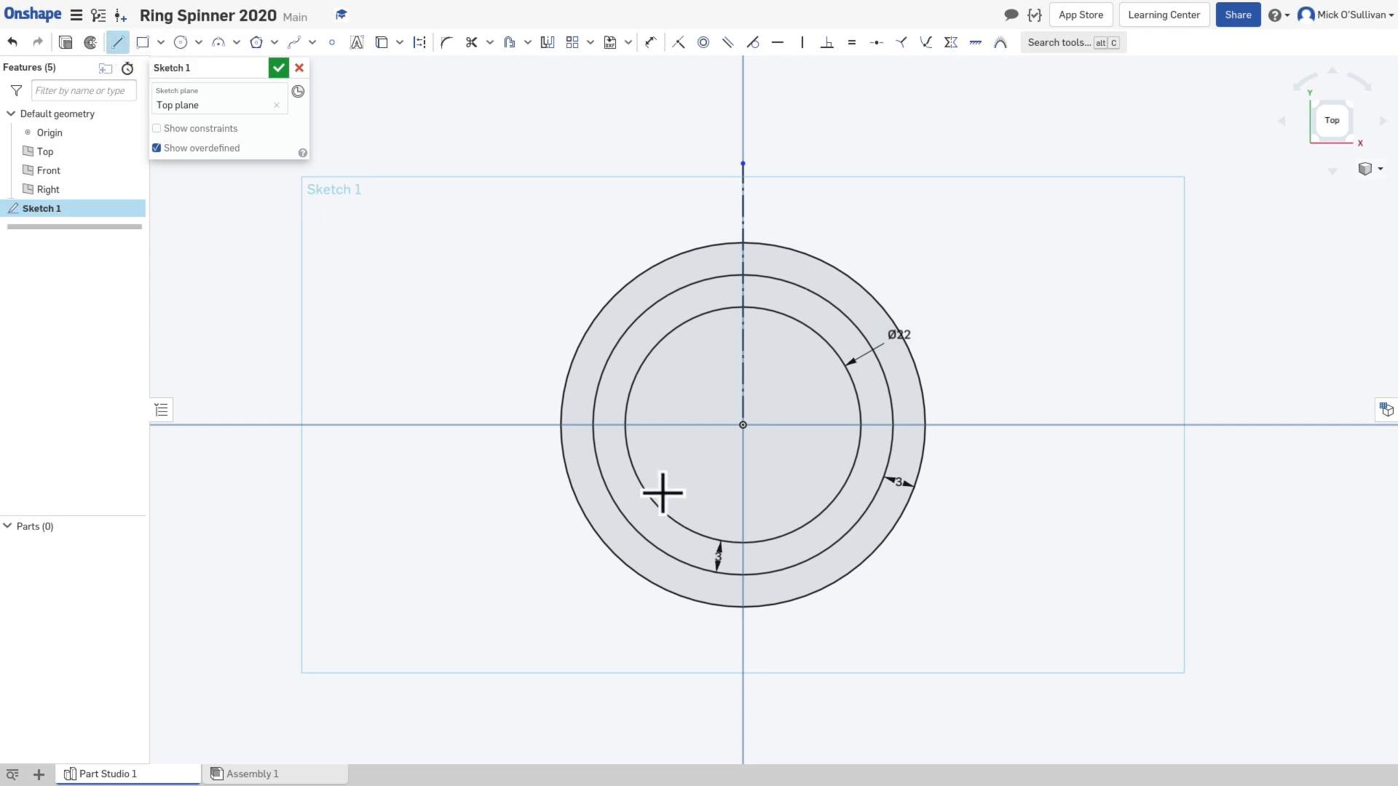
click(742, 425)
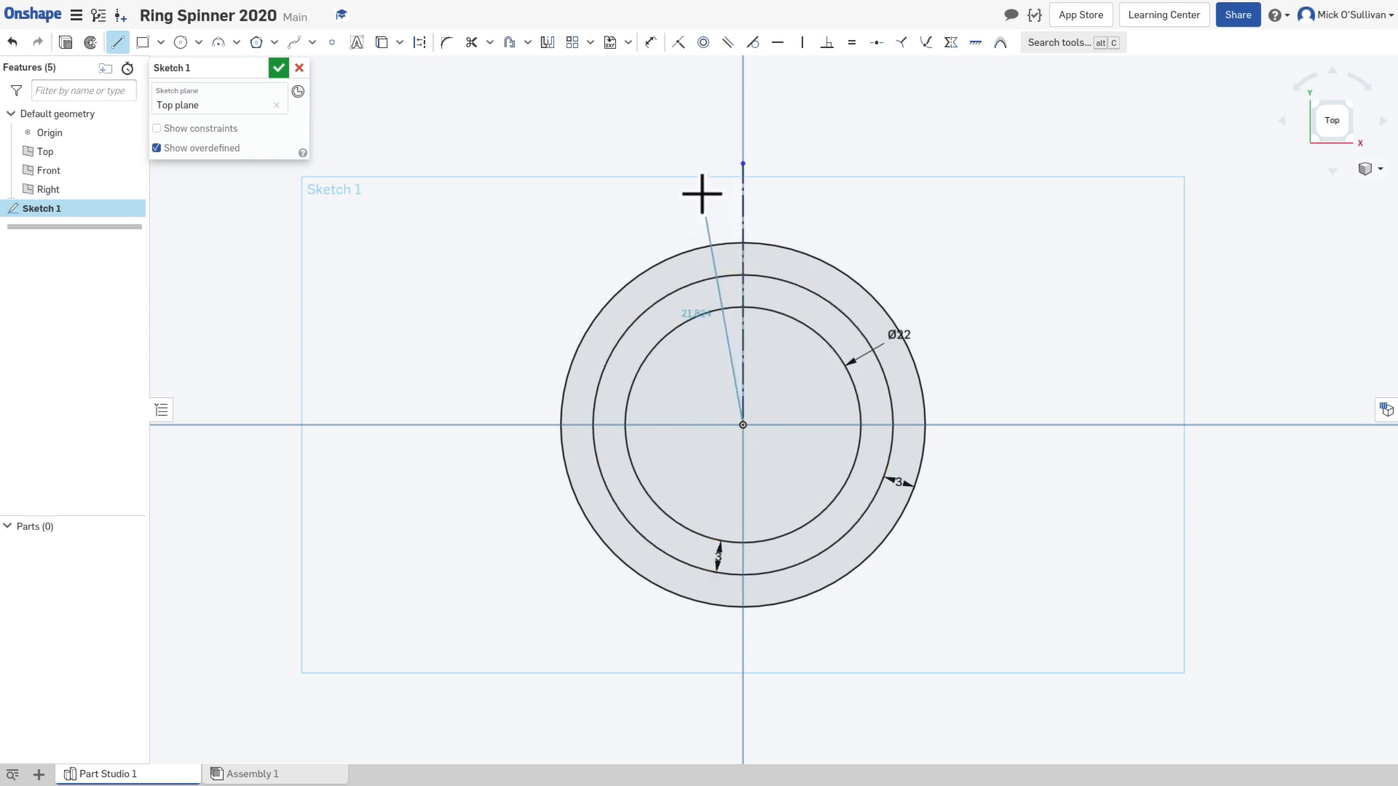
click(650, 159)
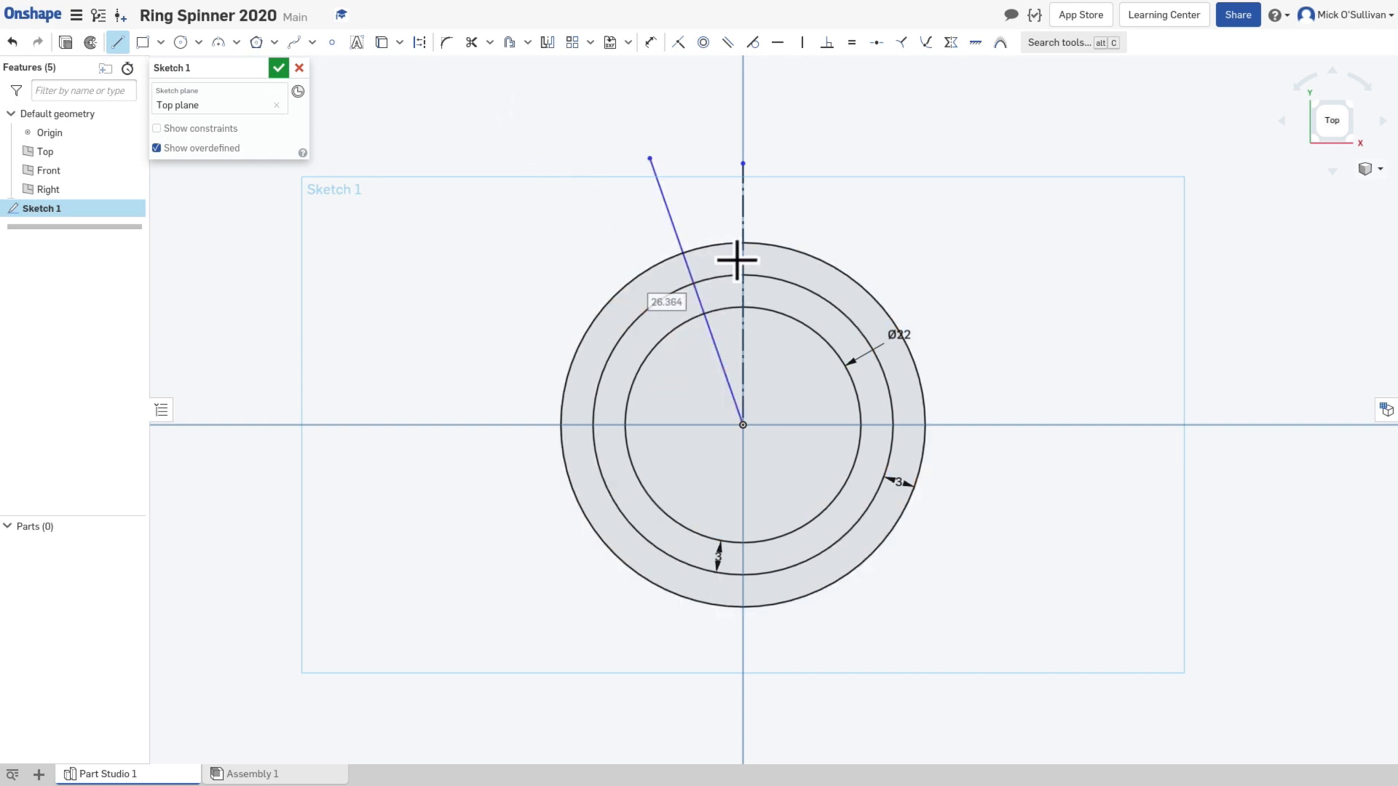
Step: Dimension the angle between the slanted line and the vertical construction line and set it to 7 degrees
click(650, 43)
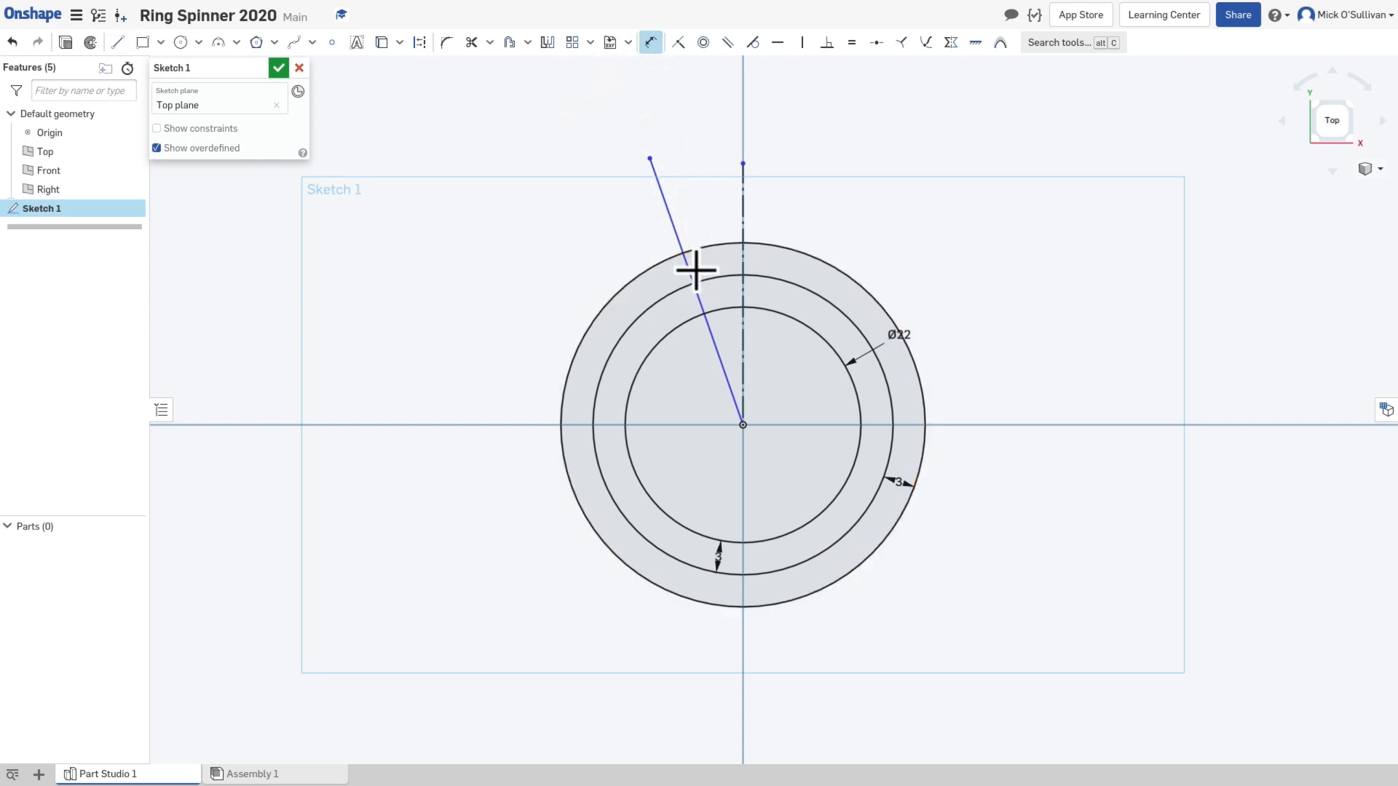
click(700, 300)
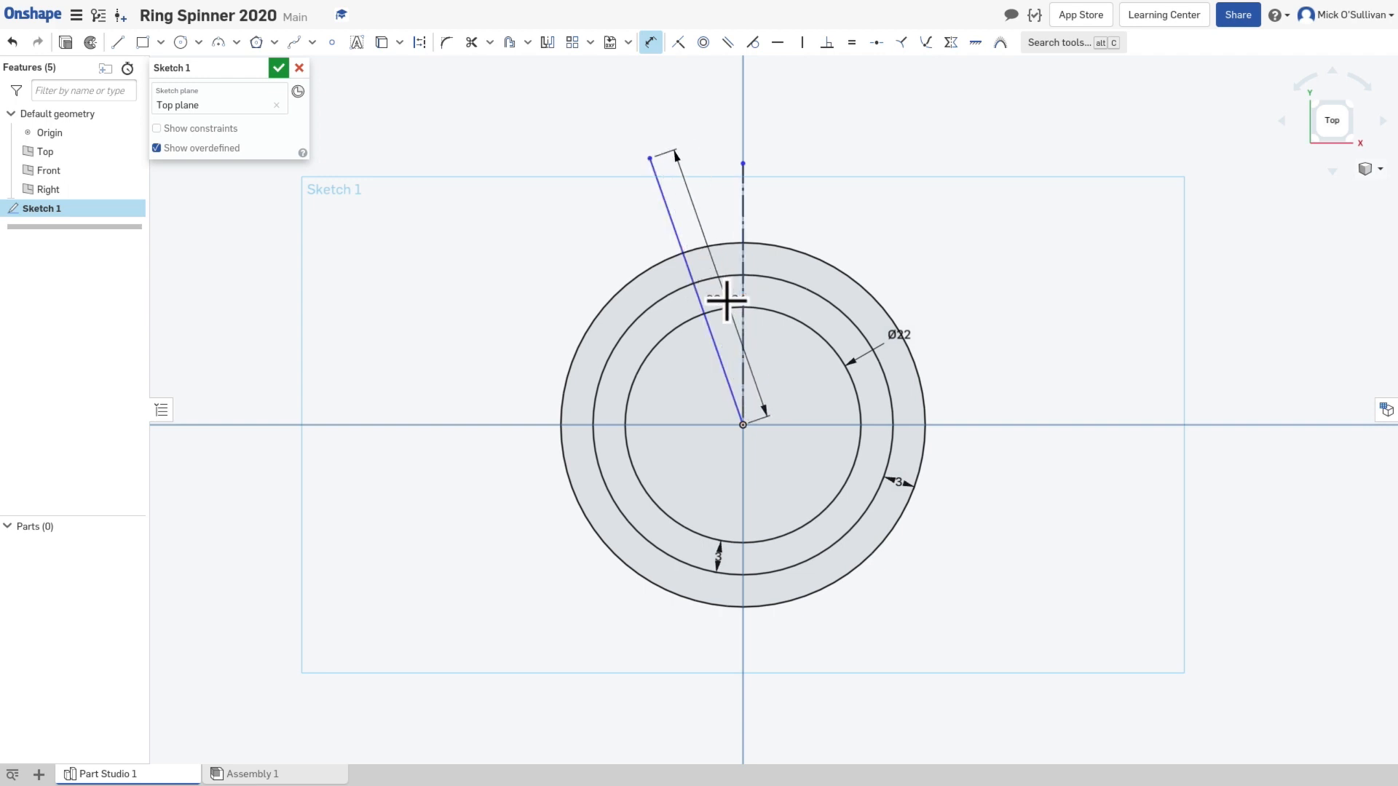
click(743, 293)
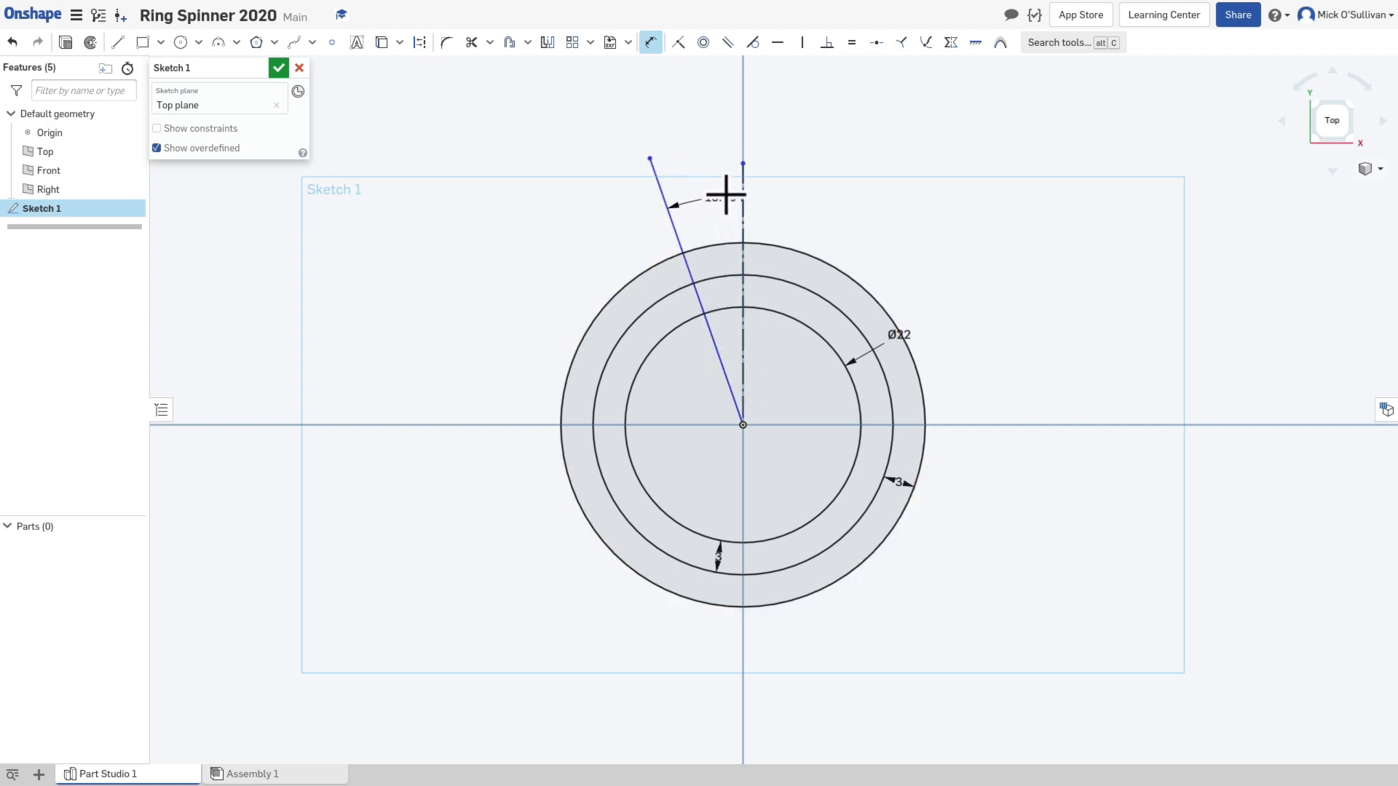
click(685, 117)
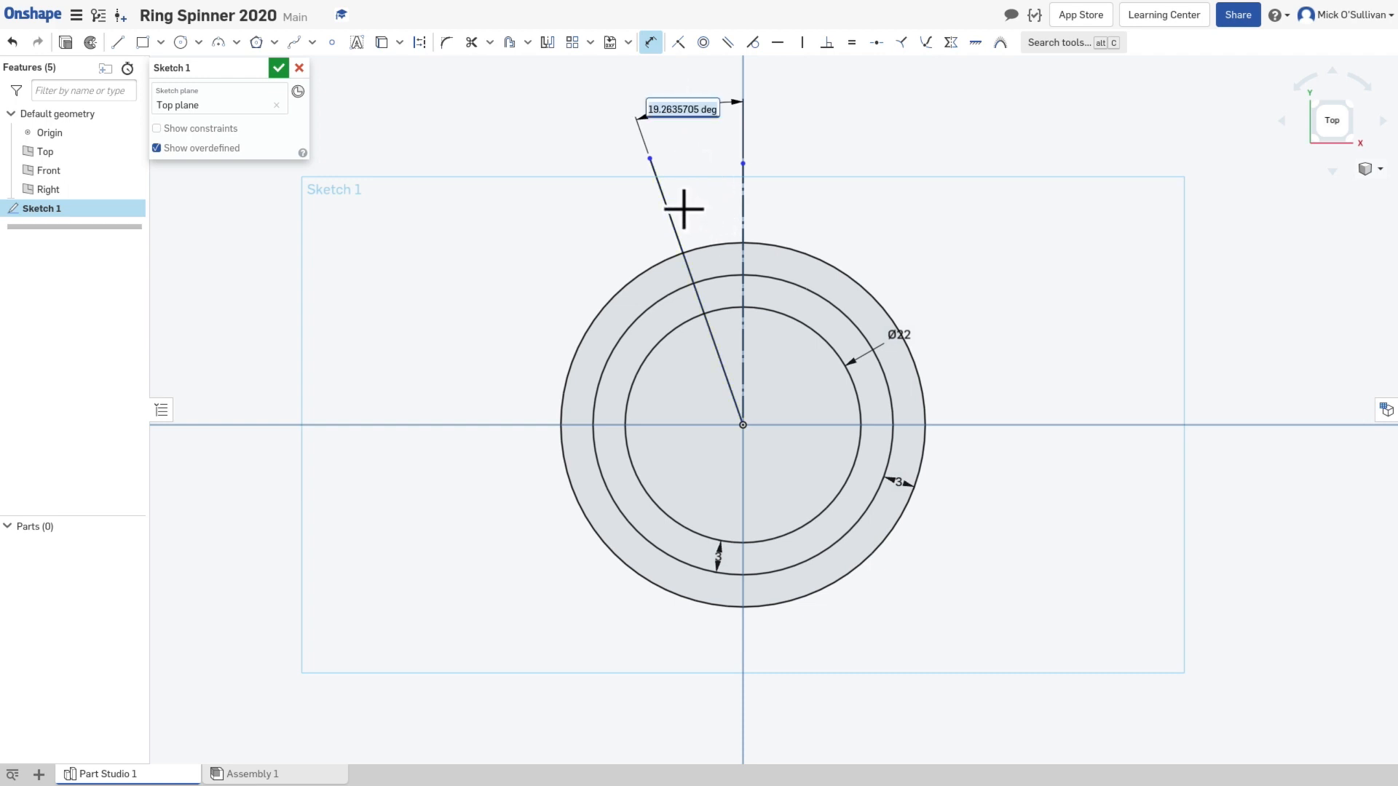
text(7)
key(Return)
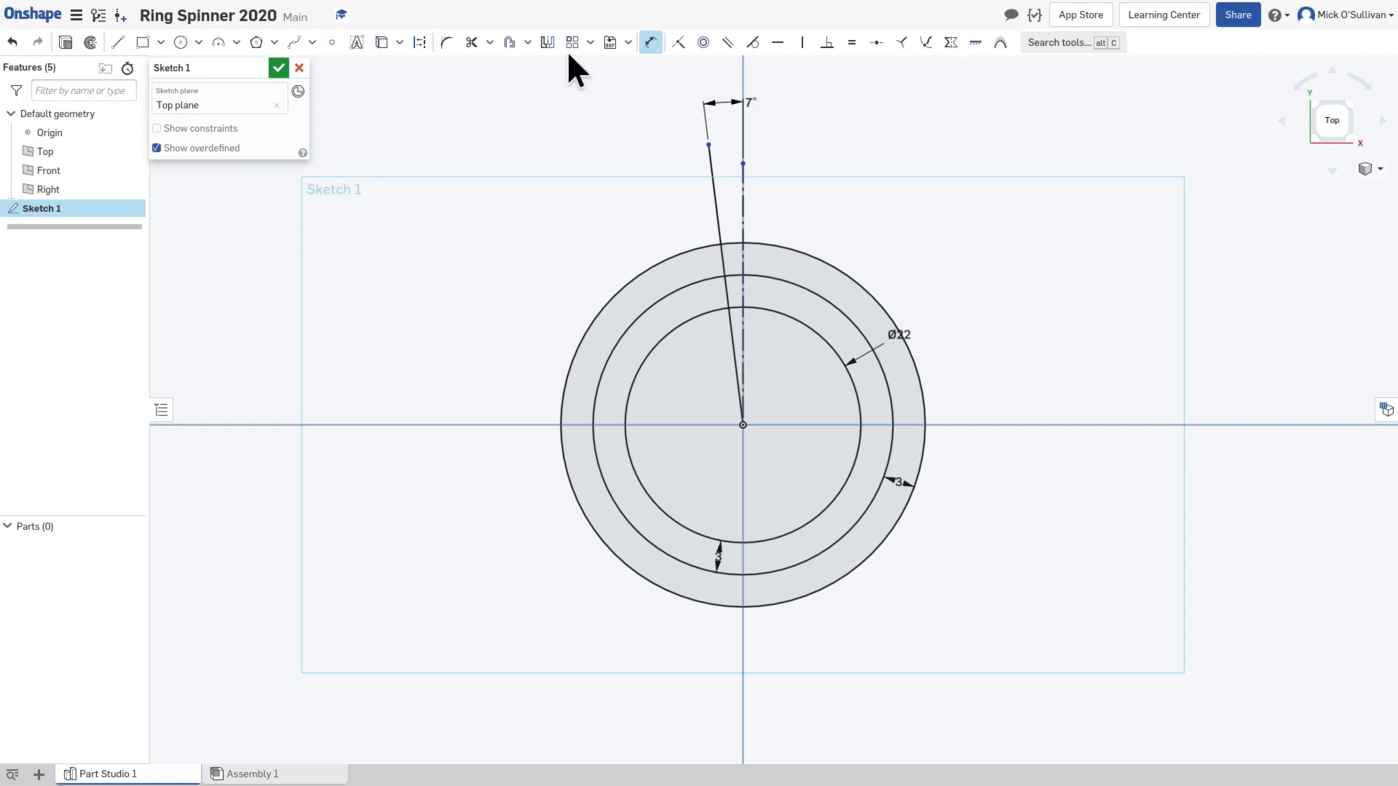
Step: Mirror the slanted line about the vertical construction line
click(547, 42)
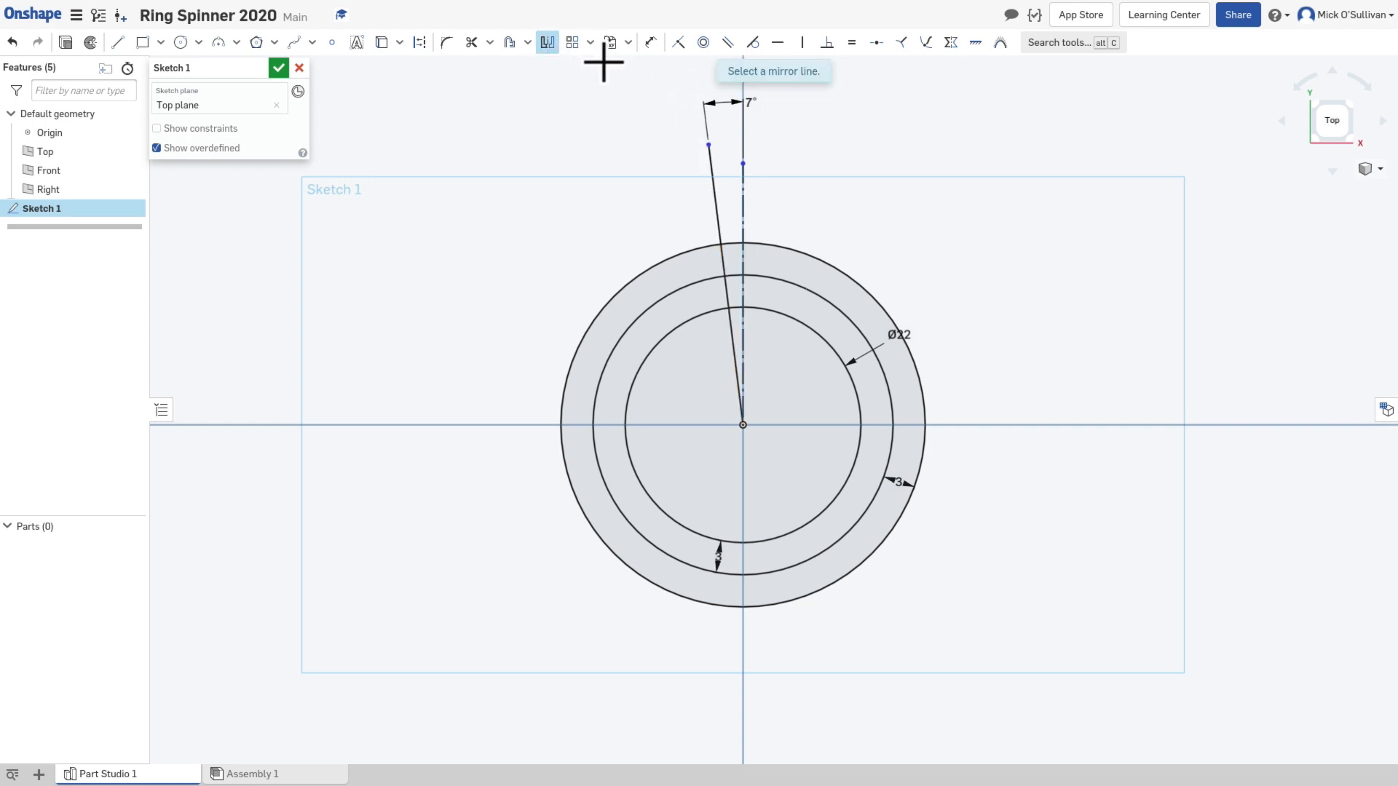
click(744, 173)
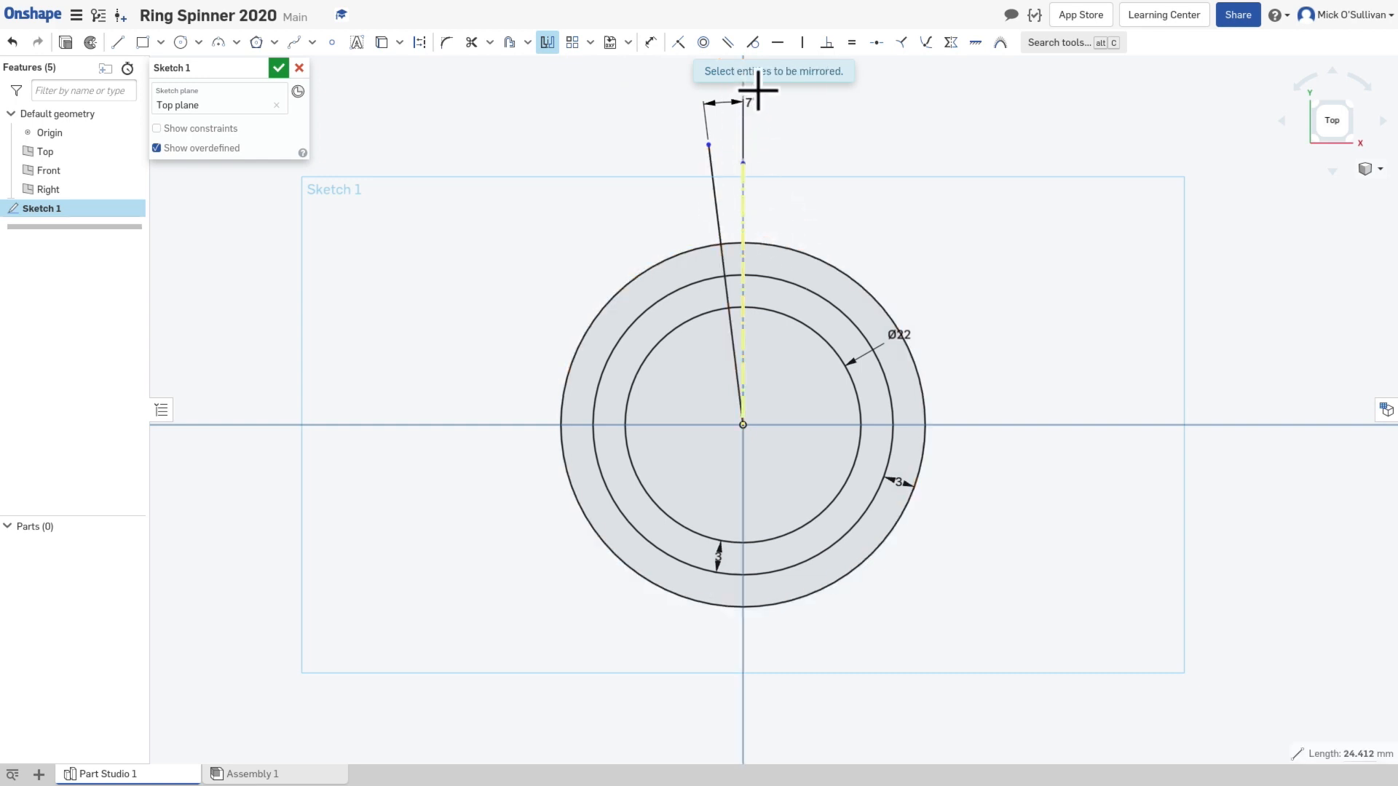
click(711, 186)
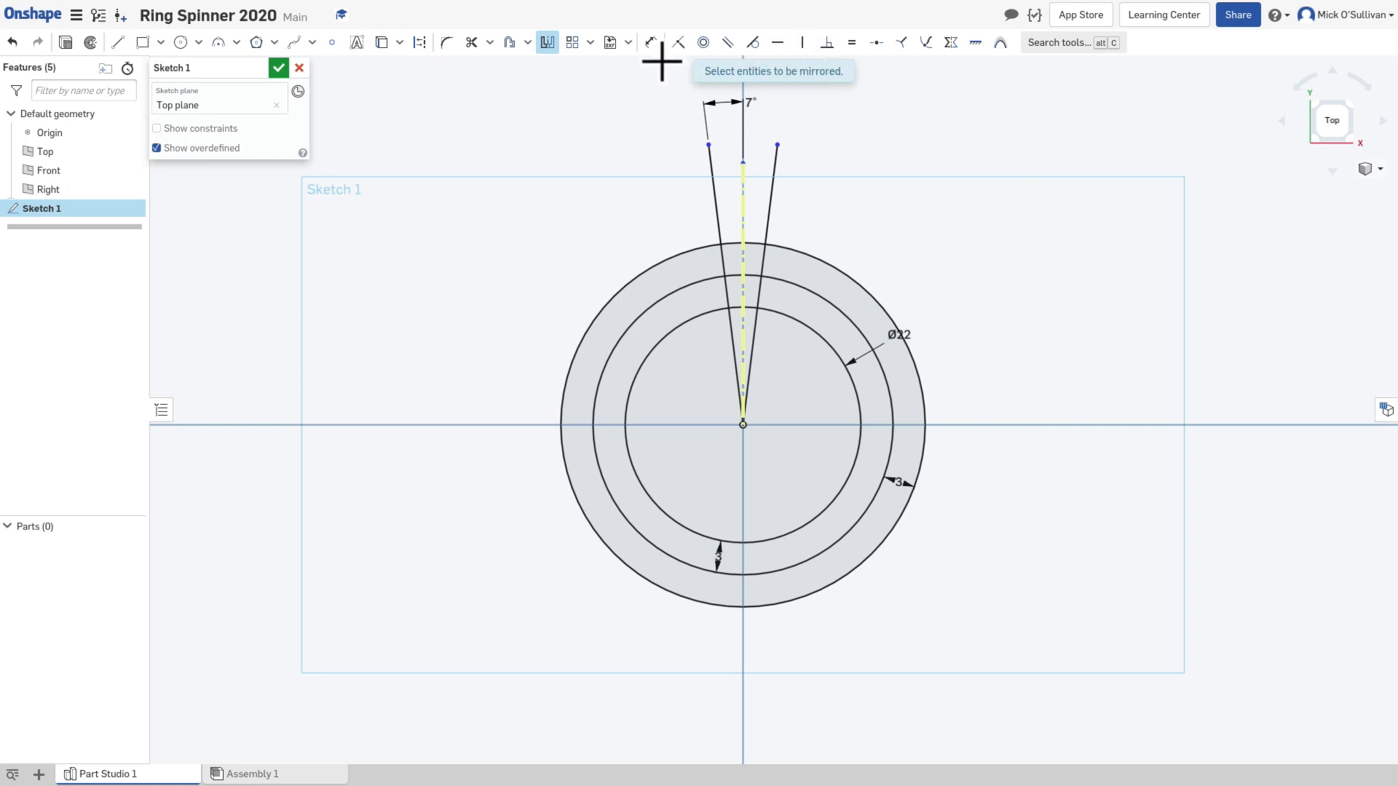
Step: Set the slanted line's angle dimension to 14 degrees to test the mirror symmetry, and return it to 7 degrees
click(651, 44)
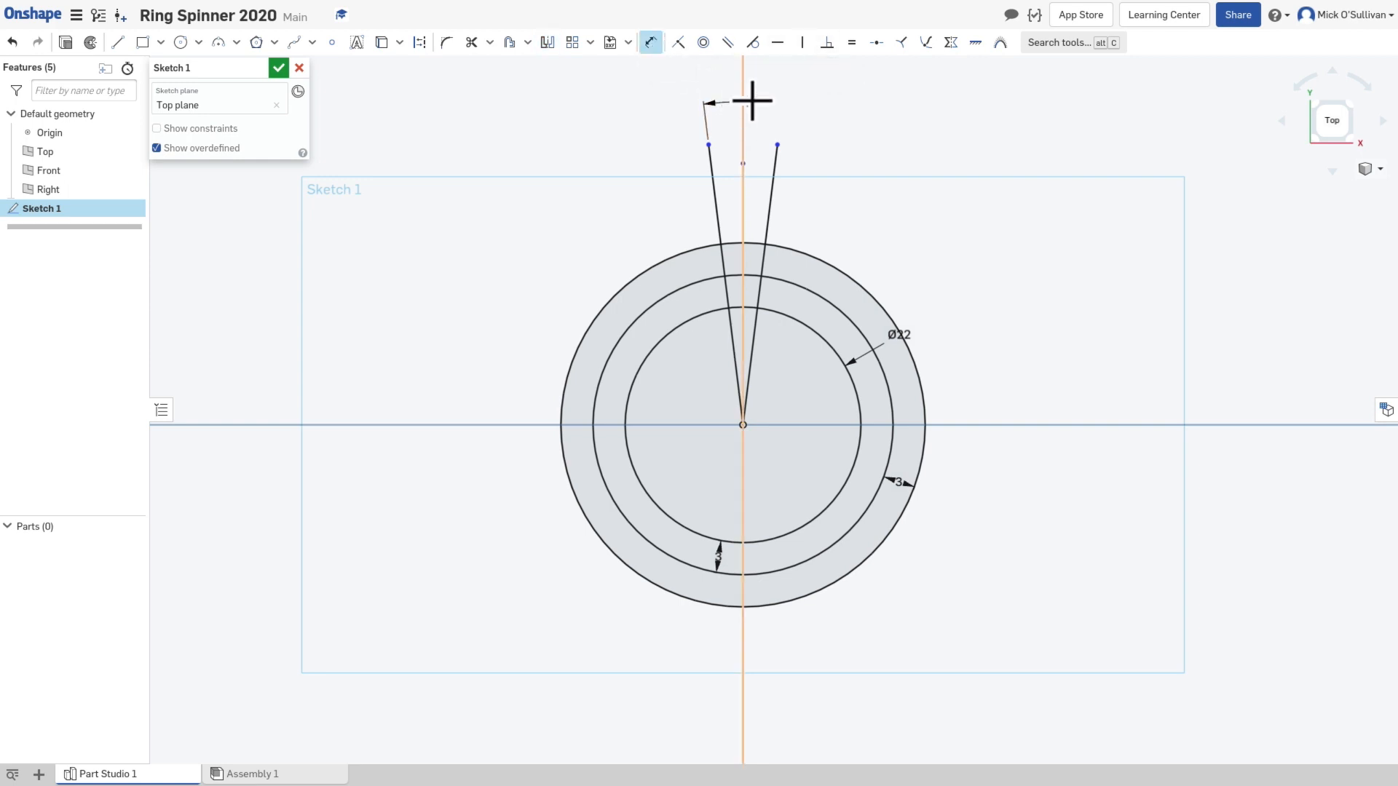
click(653, 42)
double_click(722, 105)
text(14)
key(Return)
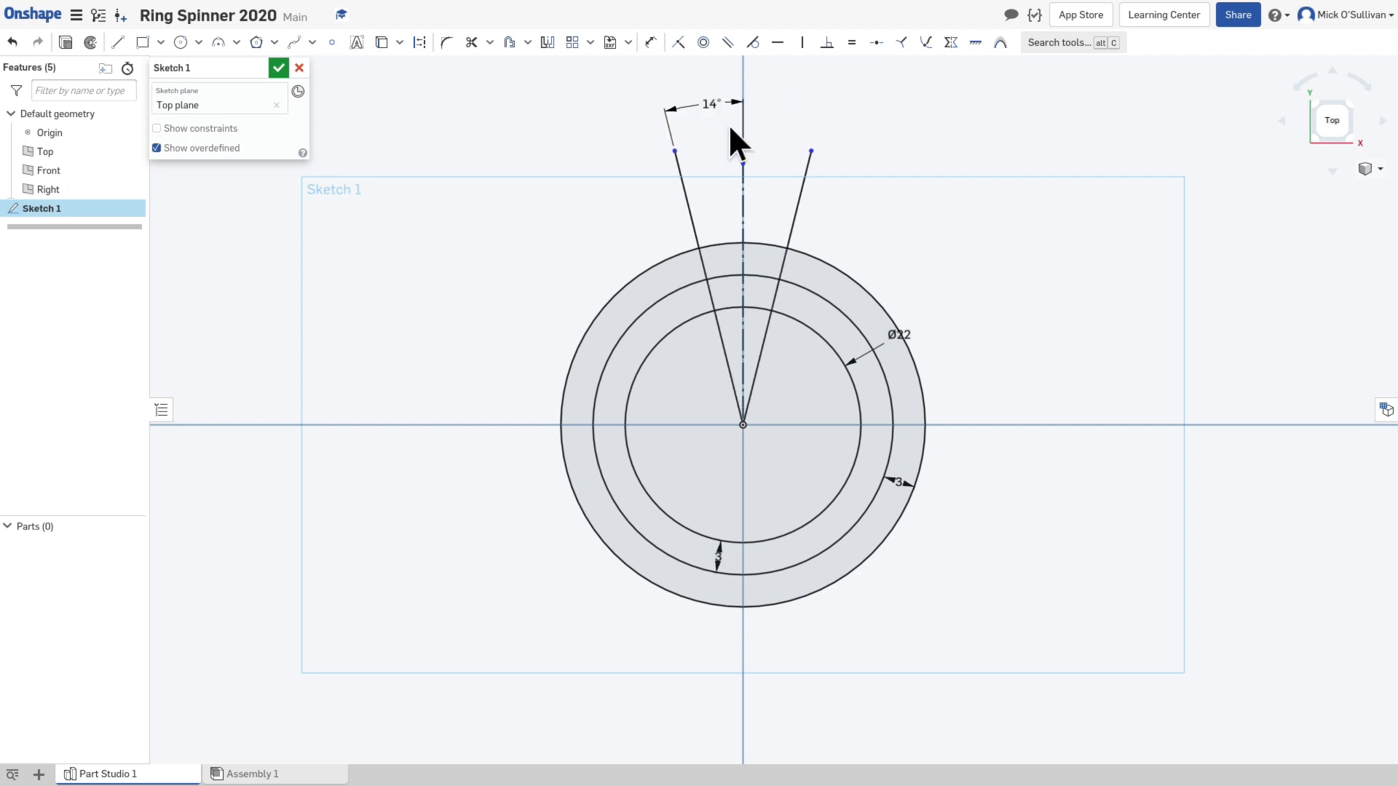
double_click(702, 97)
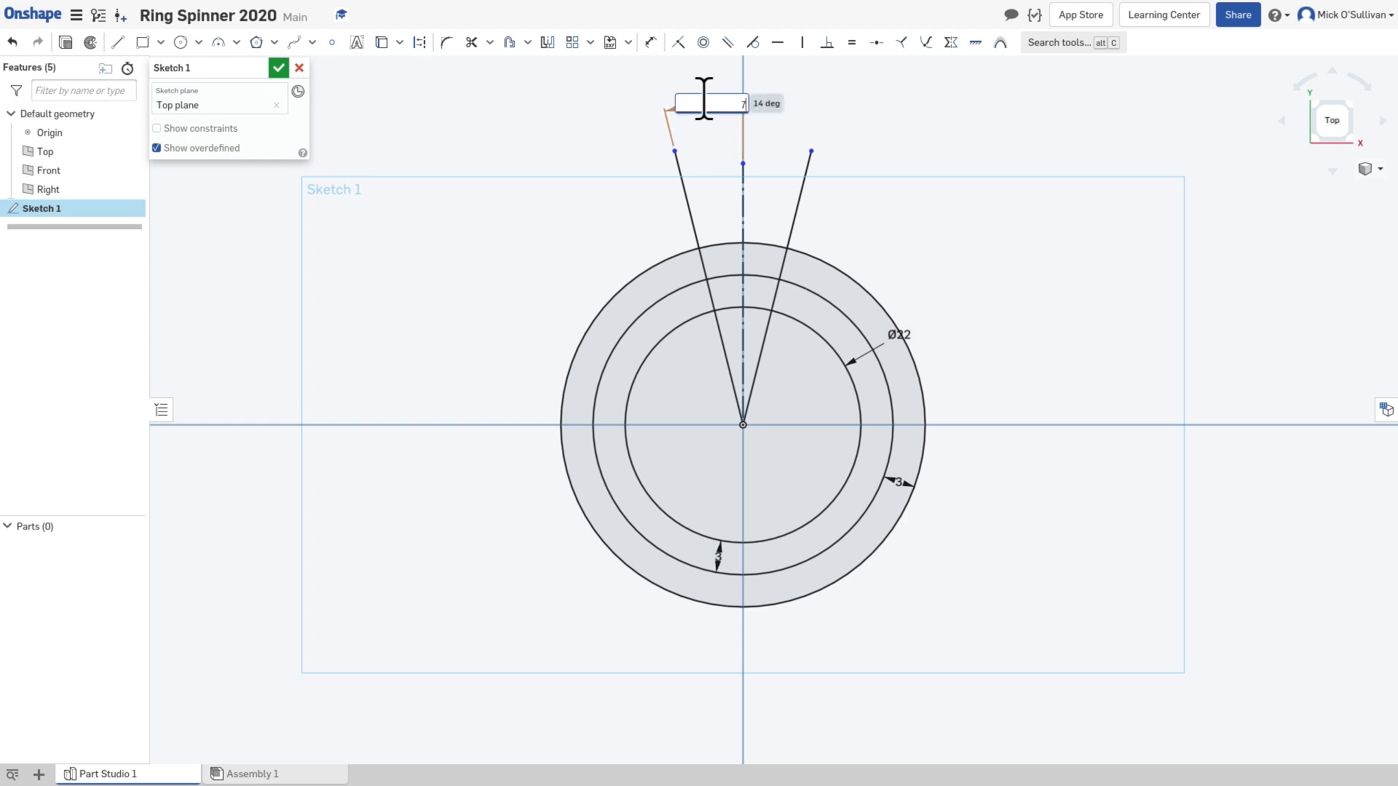
text(7)
key(Return)
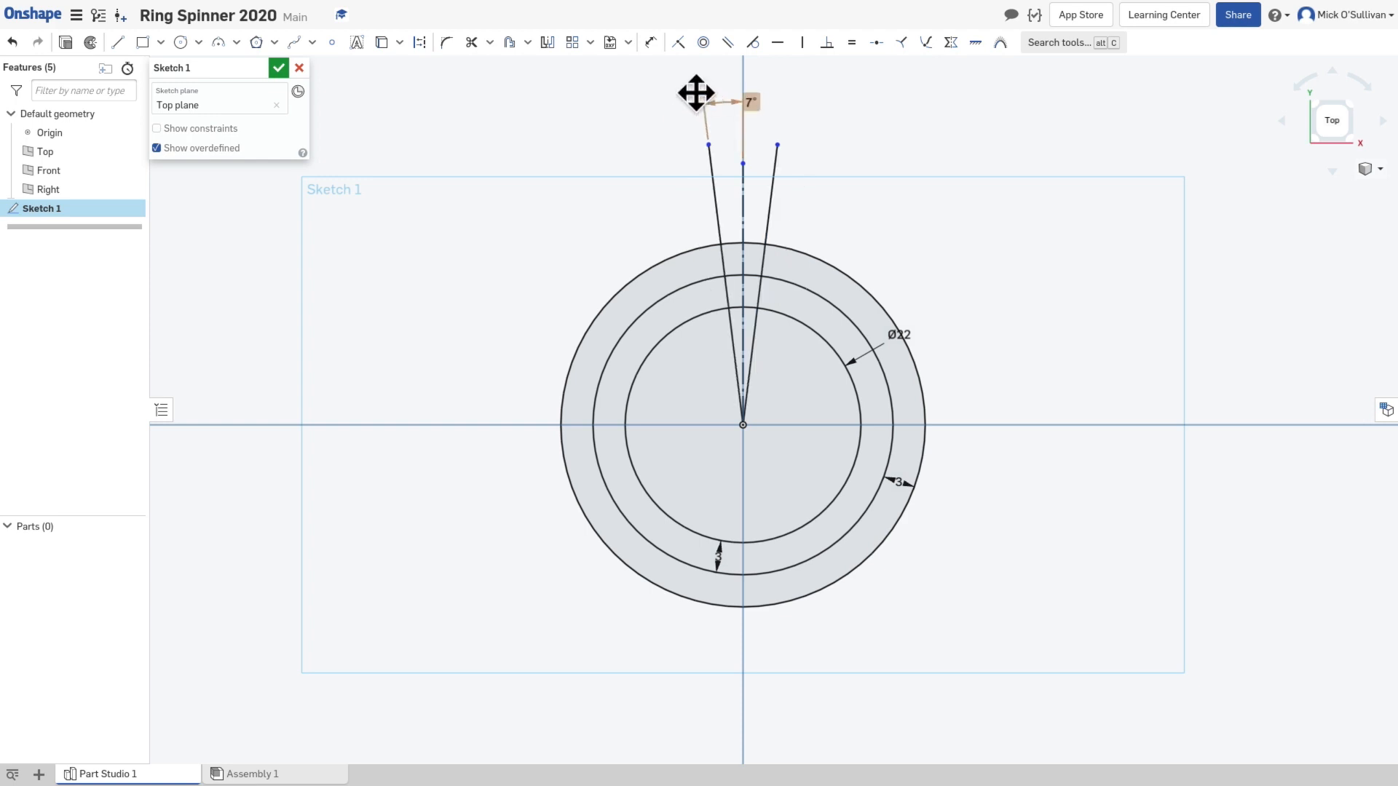
key(o)
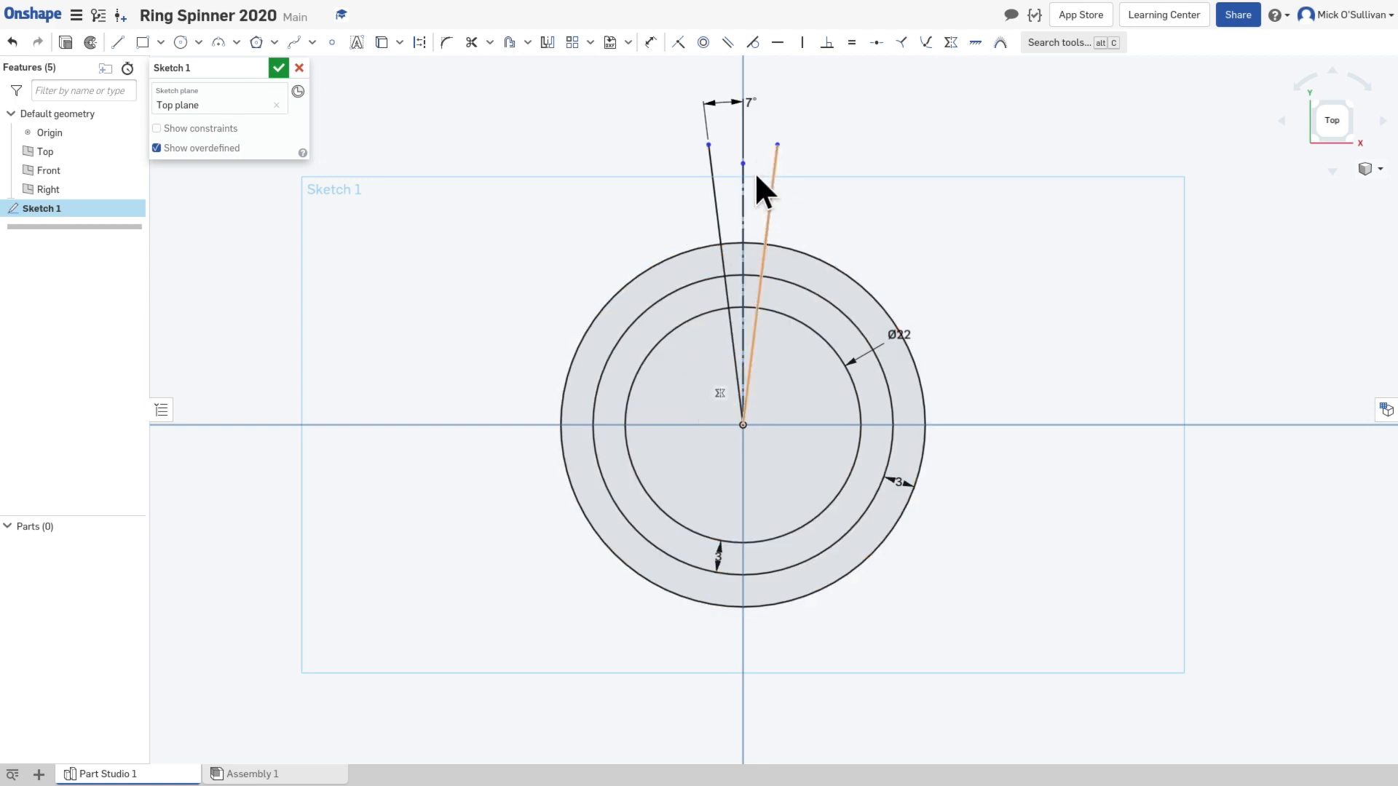
Step: Trim both slanted lines back to the outermost circle, trim away that circle's arc outside the wedge, and accept Sketch 1
click(472, 43)
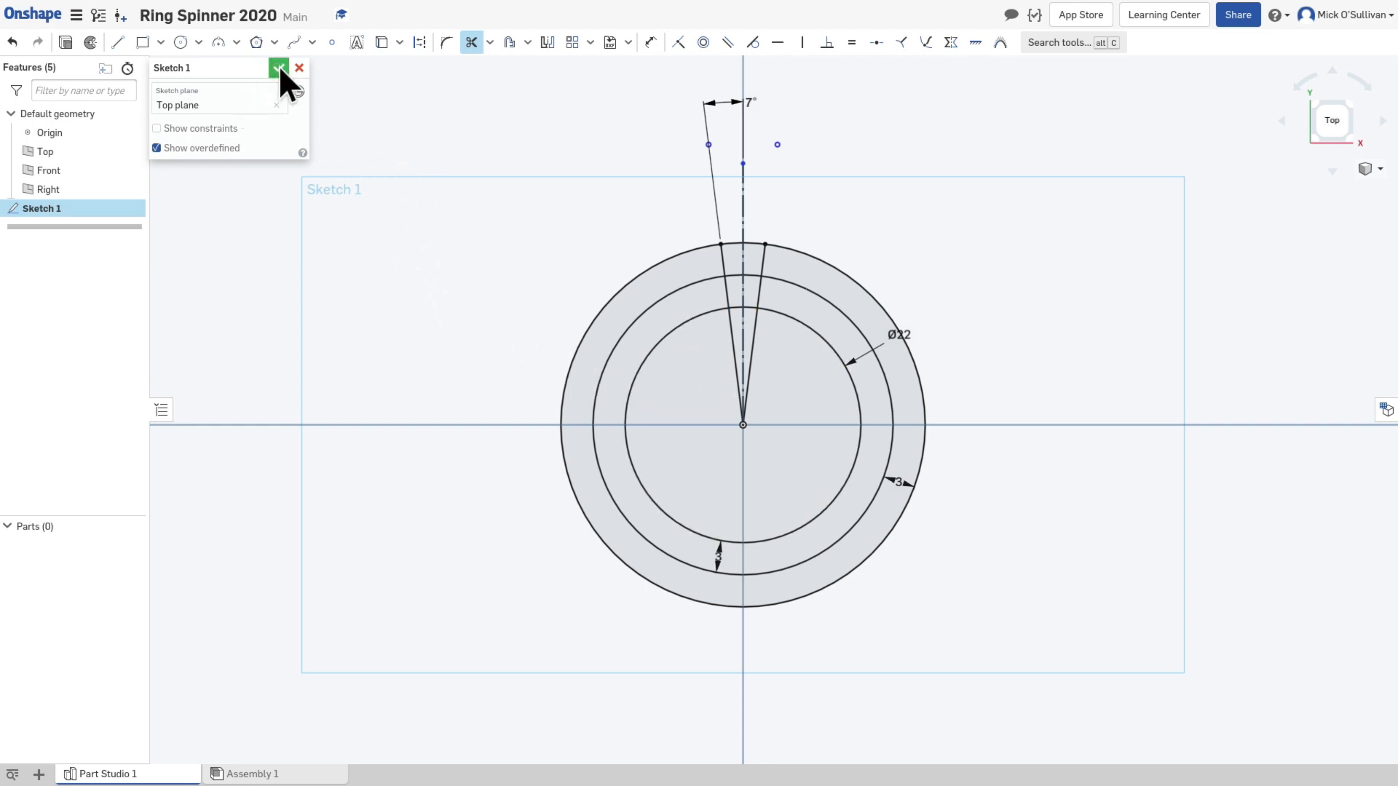
click(674, 260)
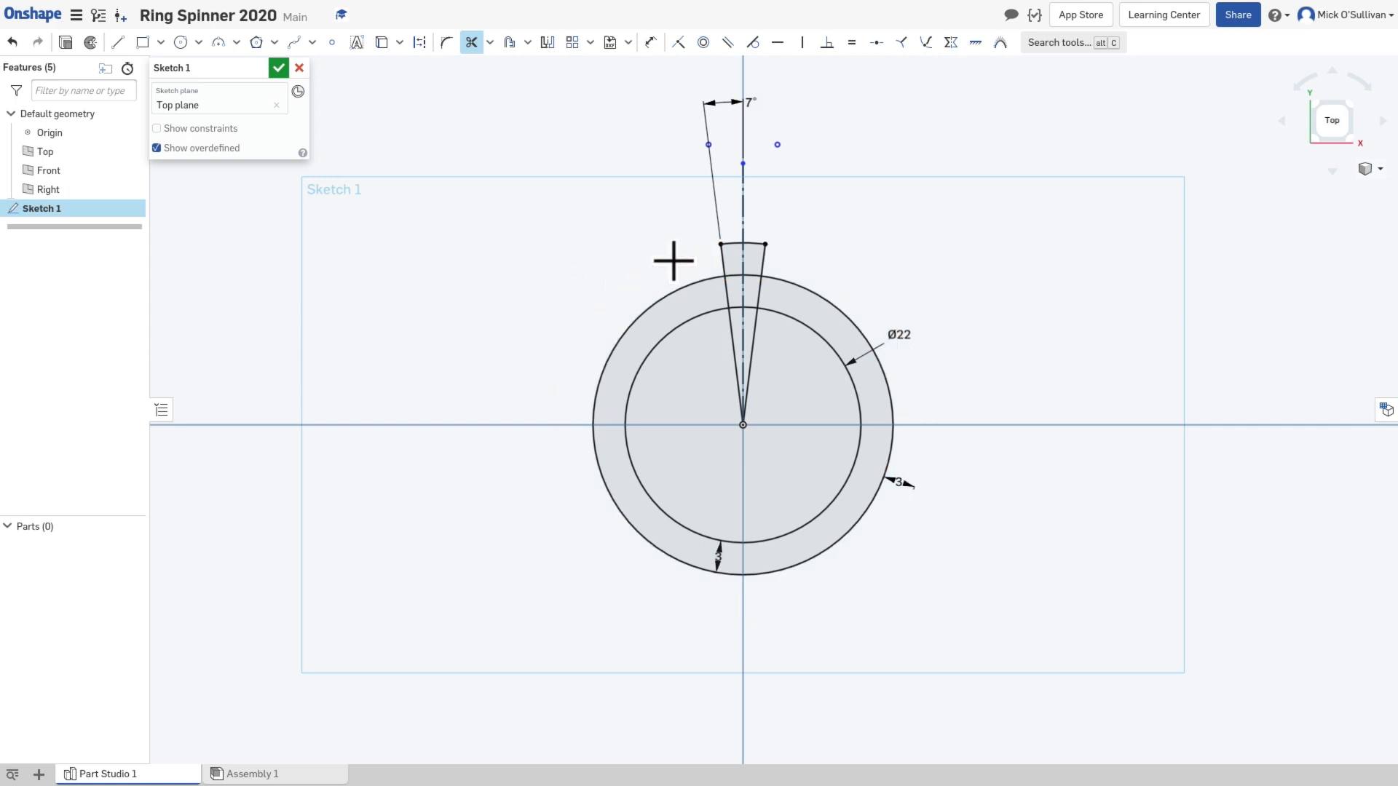
mouse_move(808, 587)
right_down()
mouse_move(736, 549)
mouse_move(877, 434)
mouse_move(701, 540)
mouse_move(749, 514)
mouse_move(792, 593)
mouse_move(752, 587)
mouse_move(752, 499)
right_up()
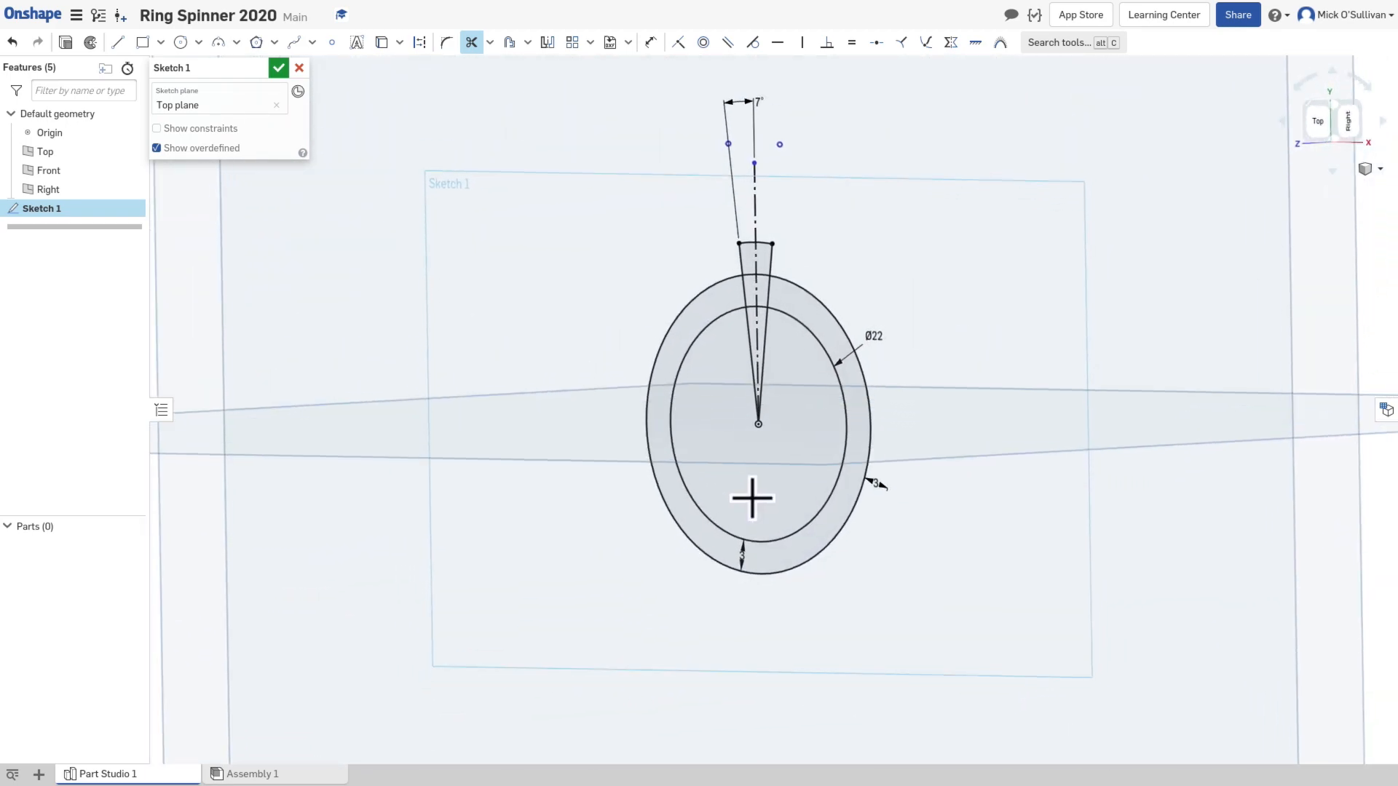
click(278, 67)
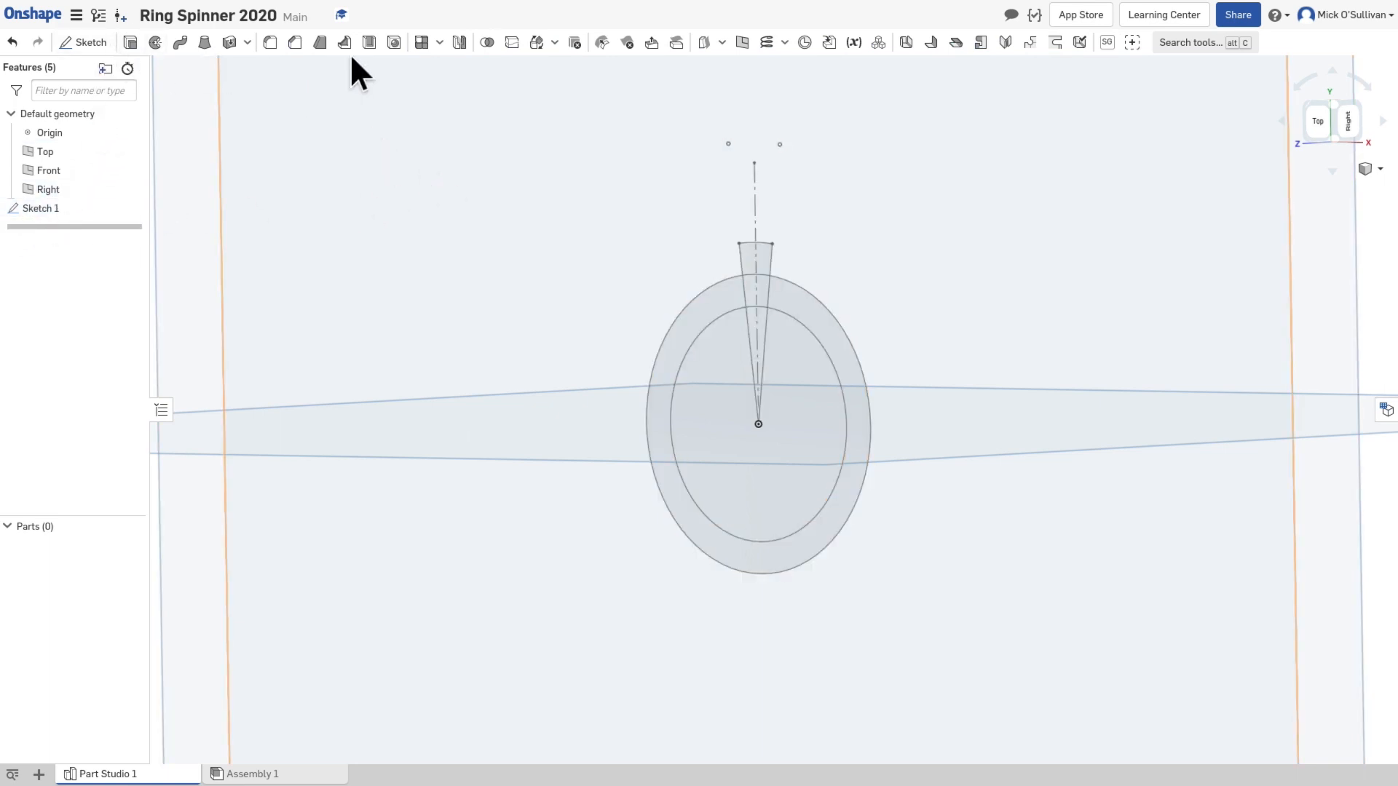
Step: Extrude the large ring region of Sketch 1 between the two circles as a new solid with a depth of 7 mm
mouse_move(437, 356)
right_down()
mouse_move(570, 402)
mouse_move(349, 248)
right_up()
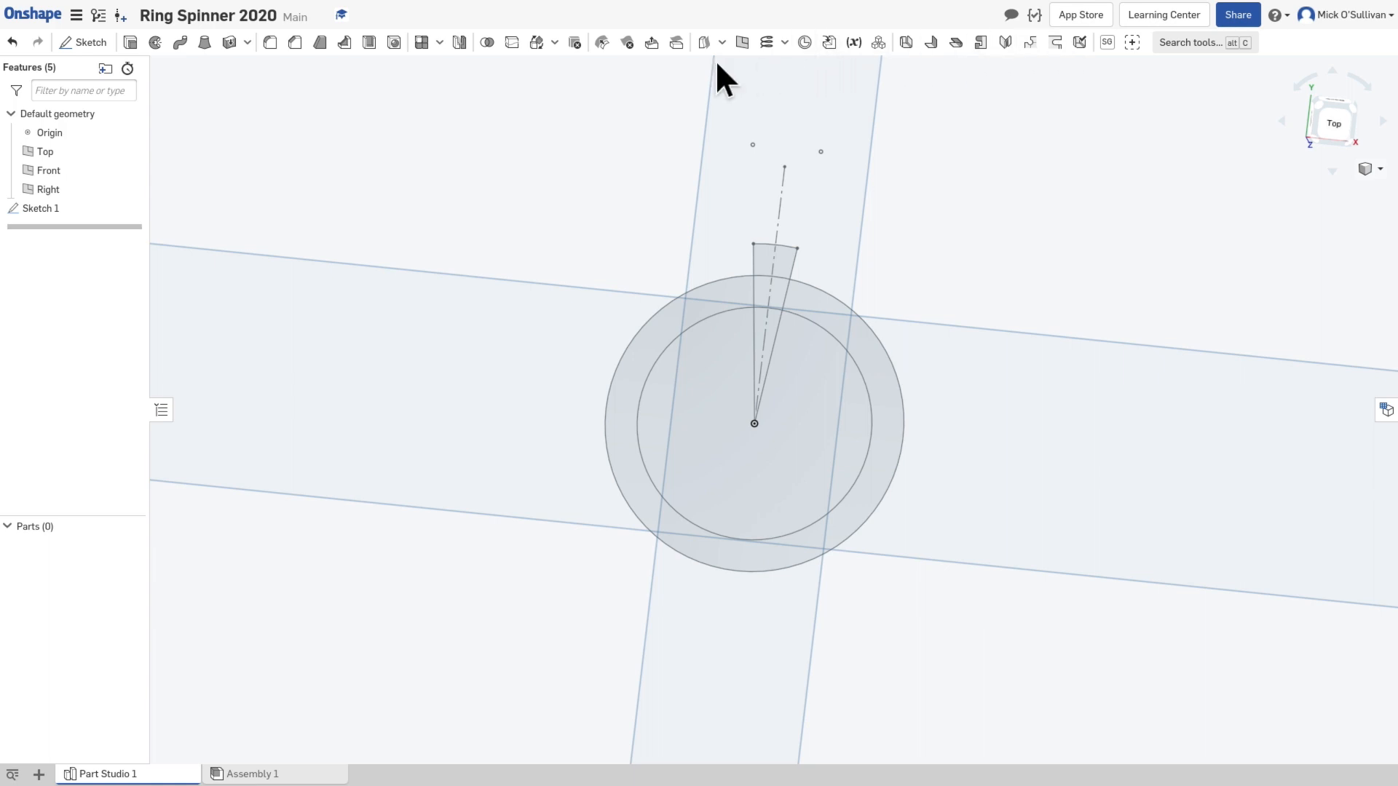
right_drag(566, 256, 518, 233)
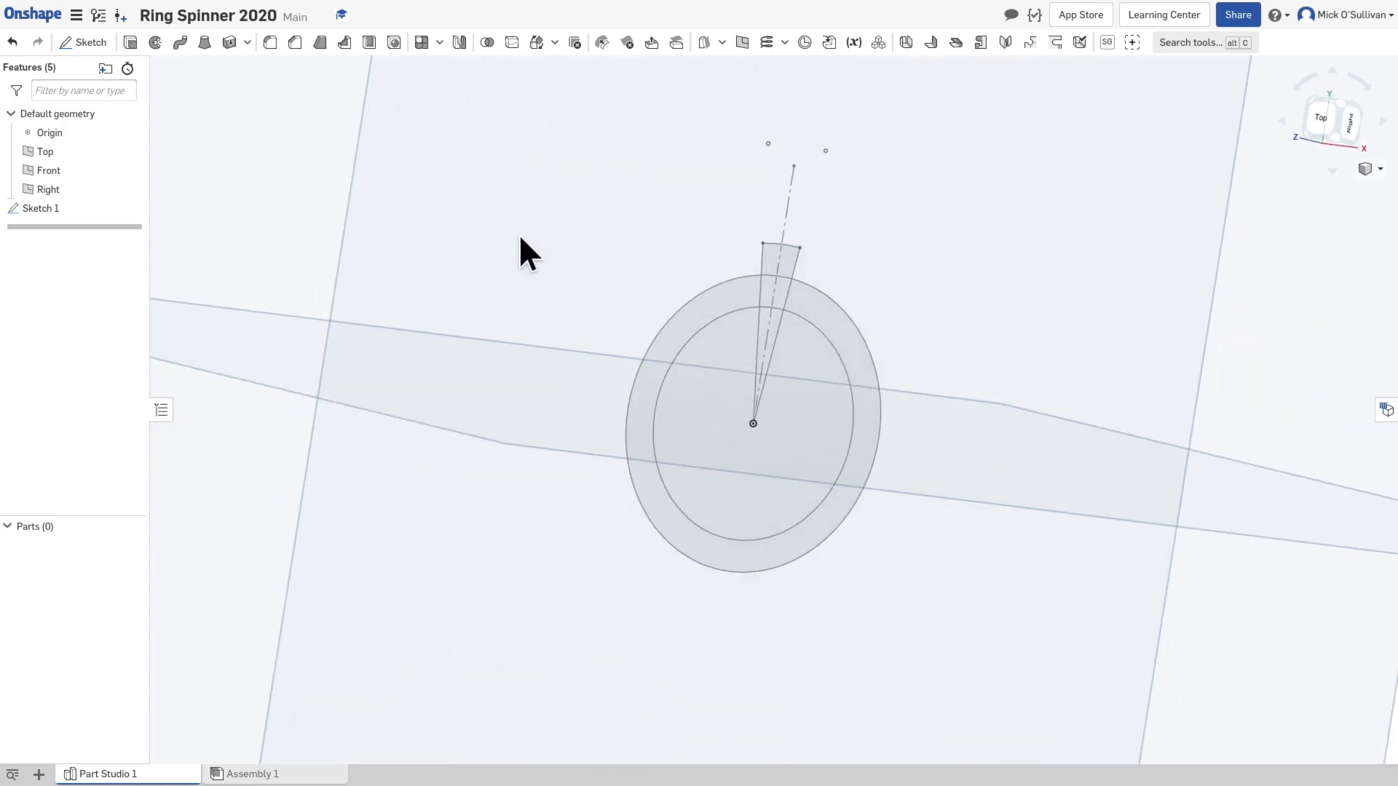
scroll(773, 384, up, 1)
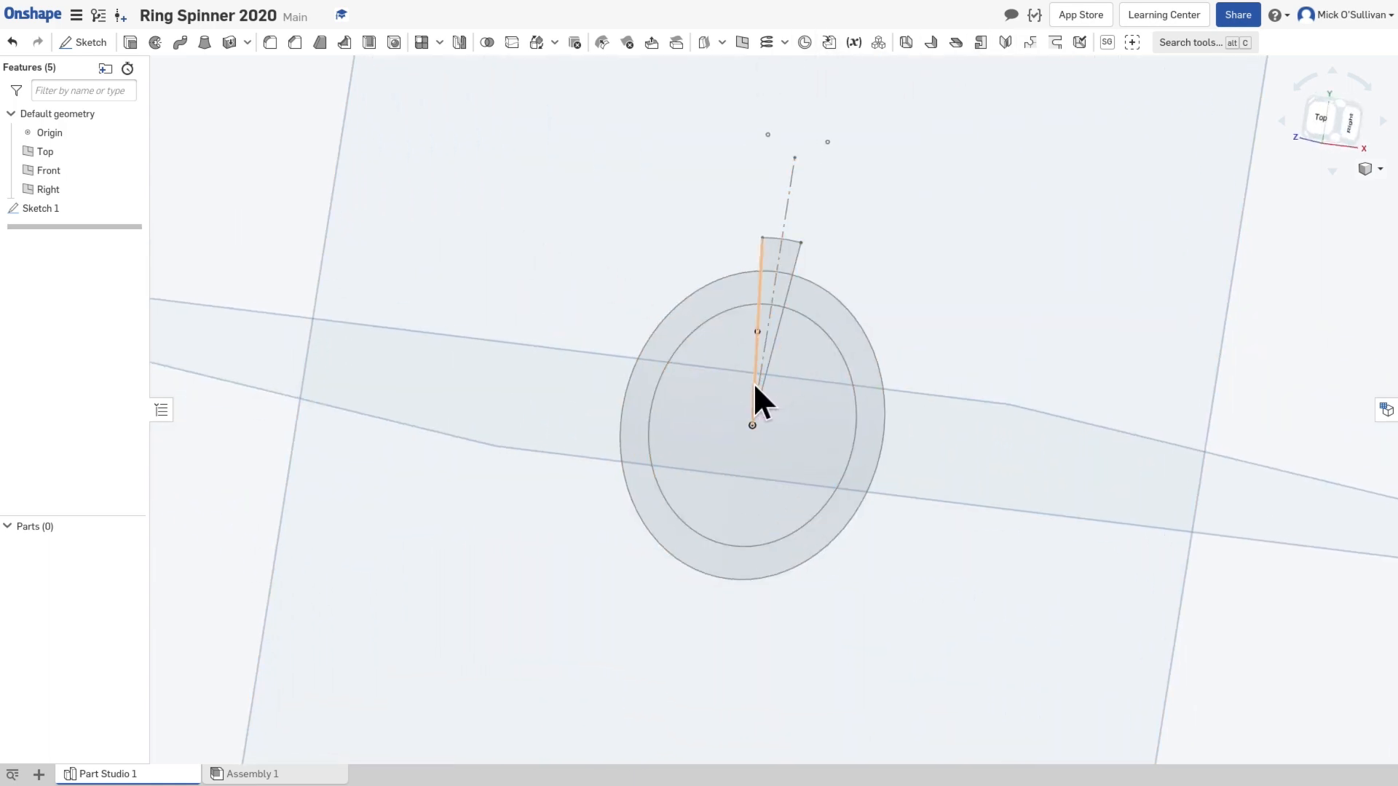
scroll(748, 389, up, 1)
scroll(742, 382, up, 1)
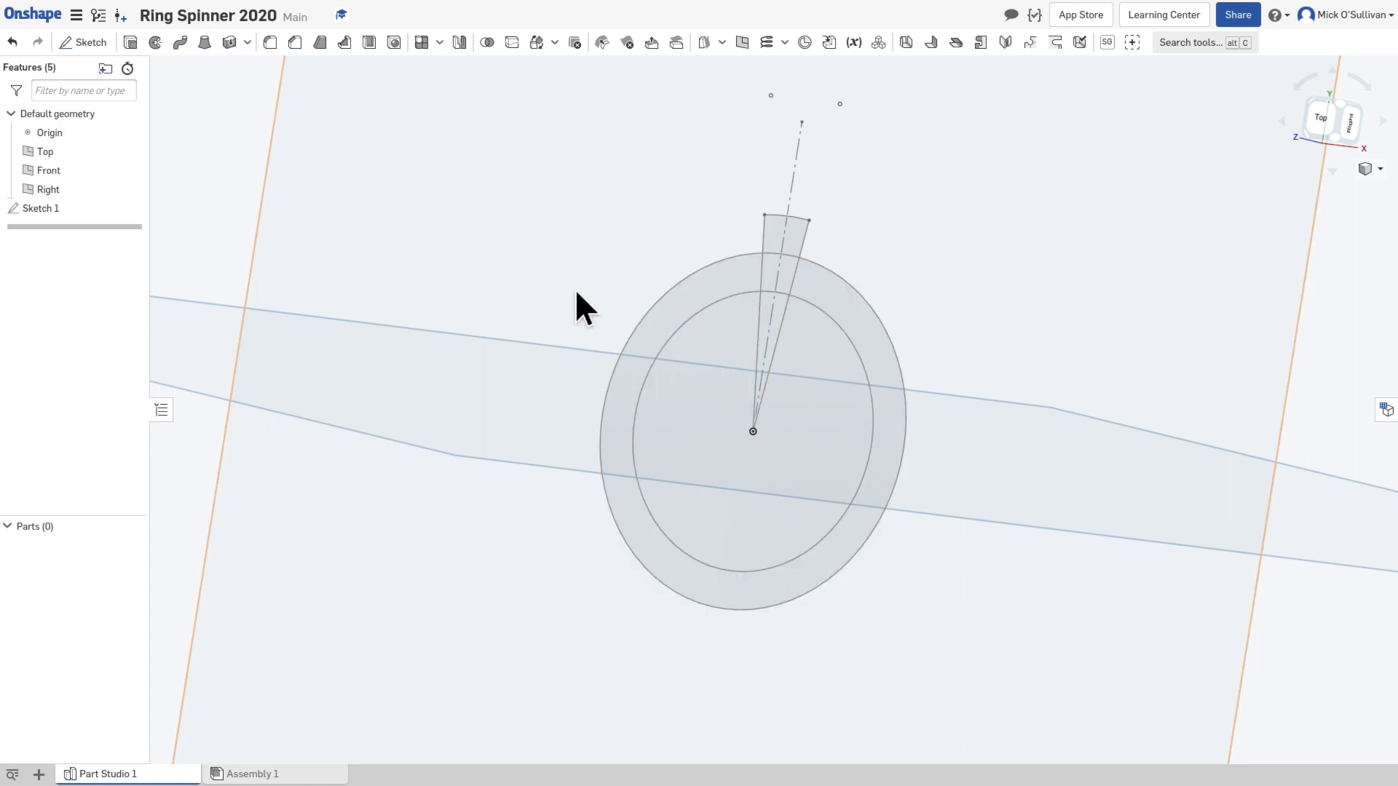
mouse_move(502, 205)
right_down()
mouse_move(511, 222)
mouse_move(515, 206)
mouse_move(507, 250)
right_up()
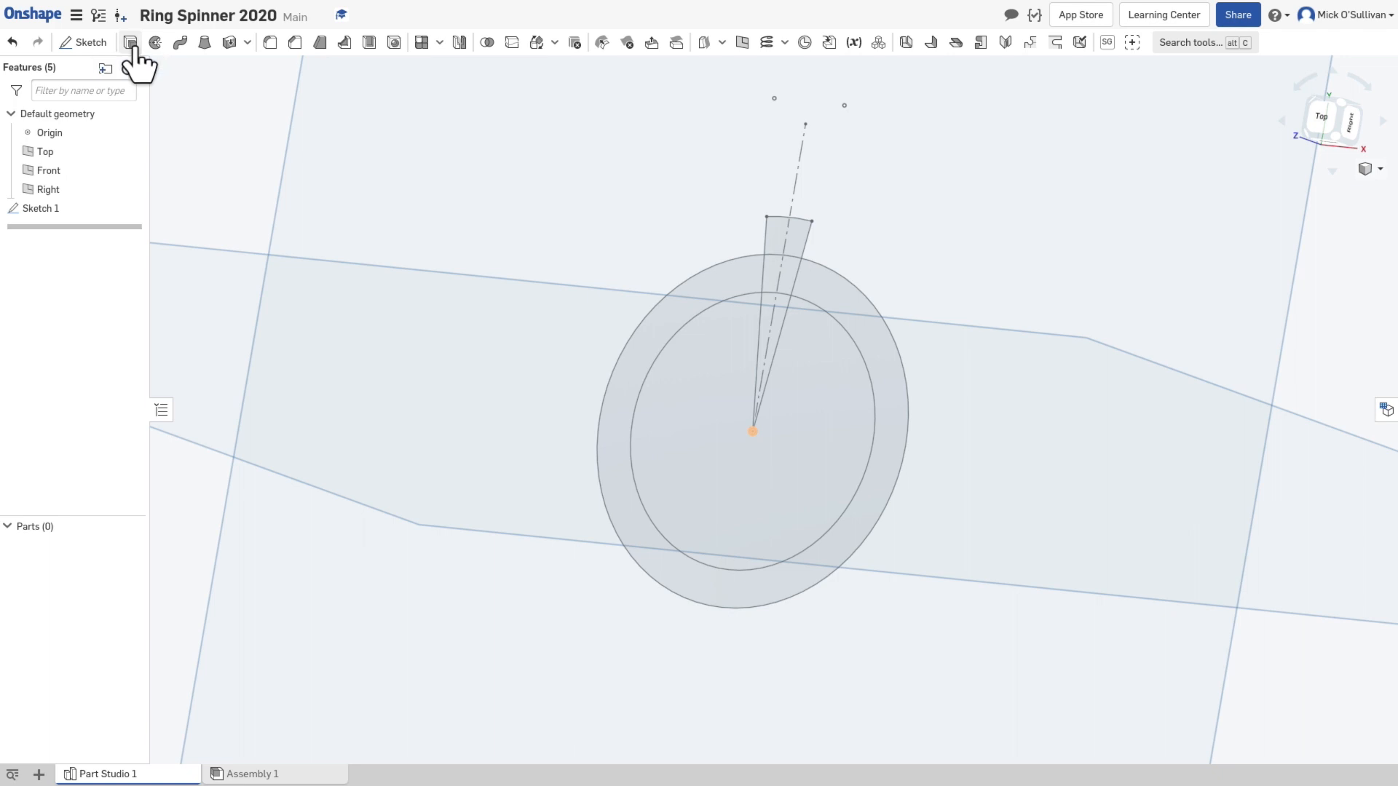
click(130, 42)
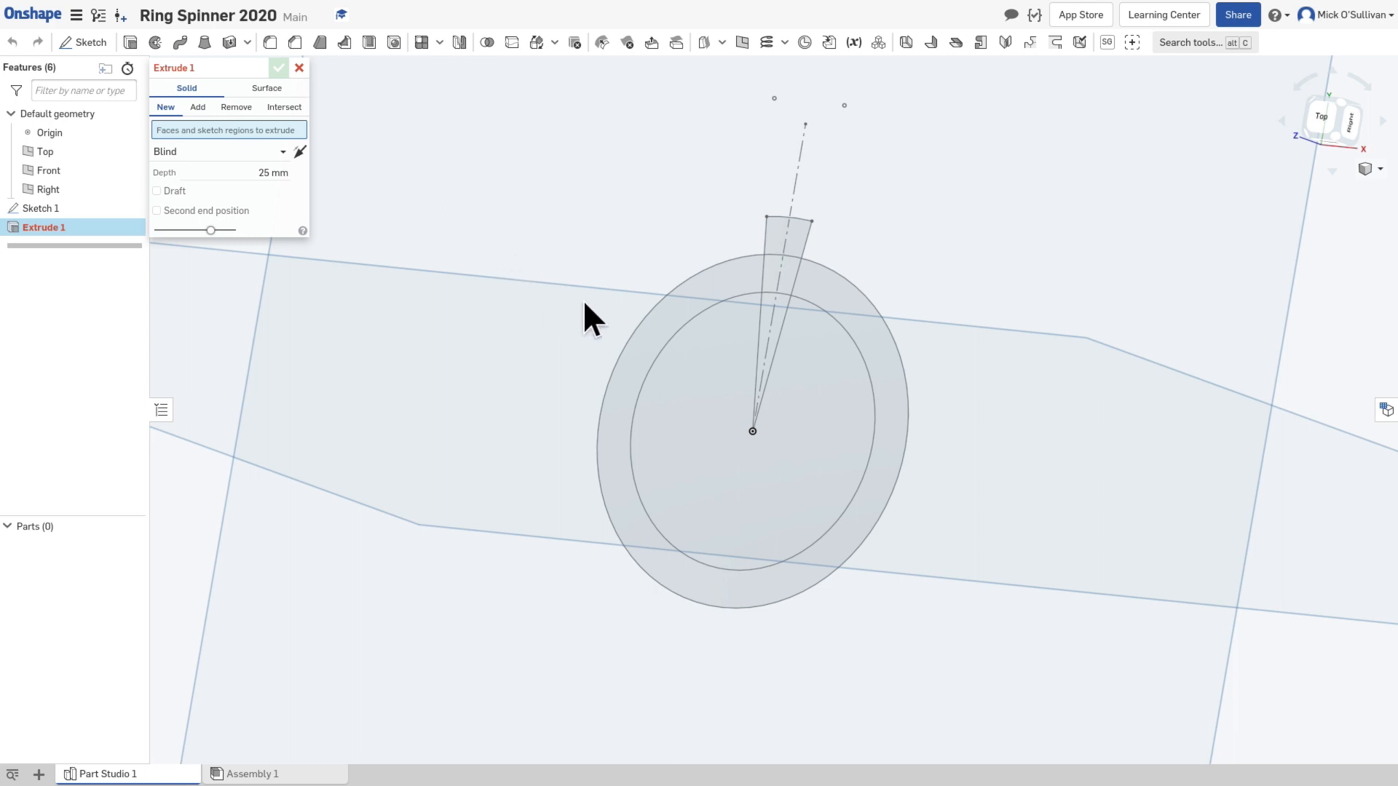
click(657, 336)
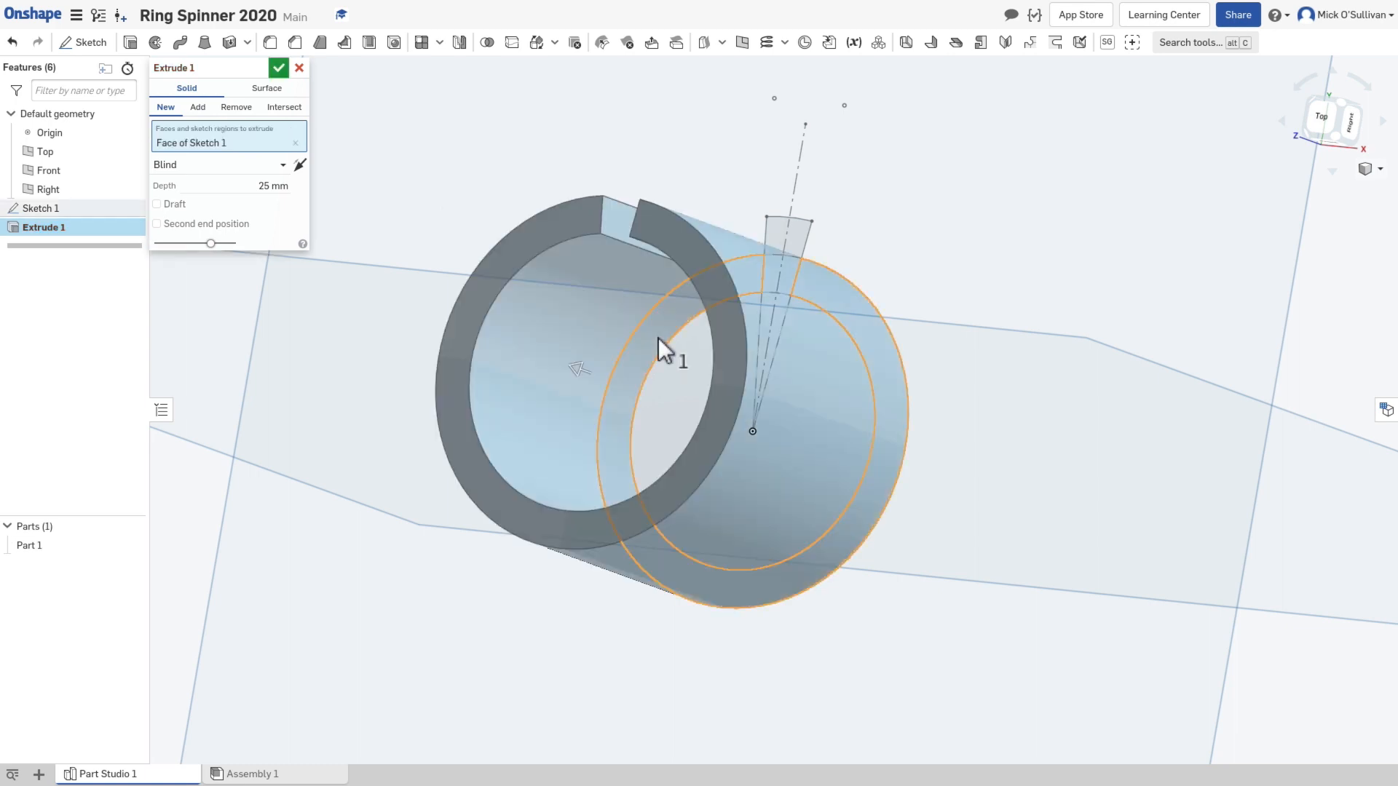
right_drag(675, 330, 706, 343)
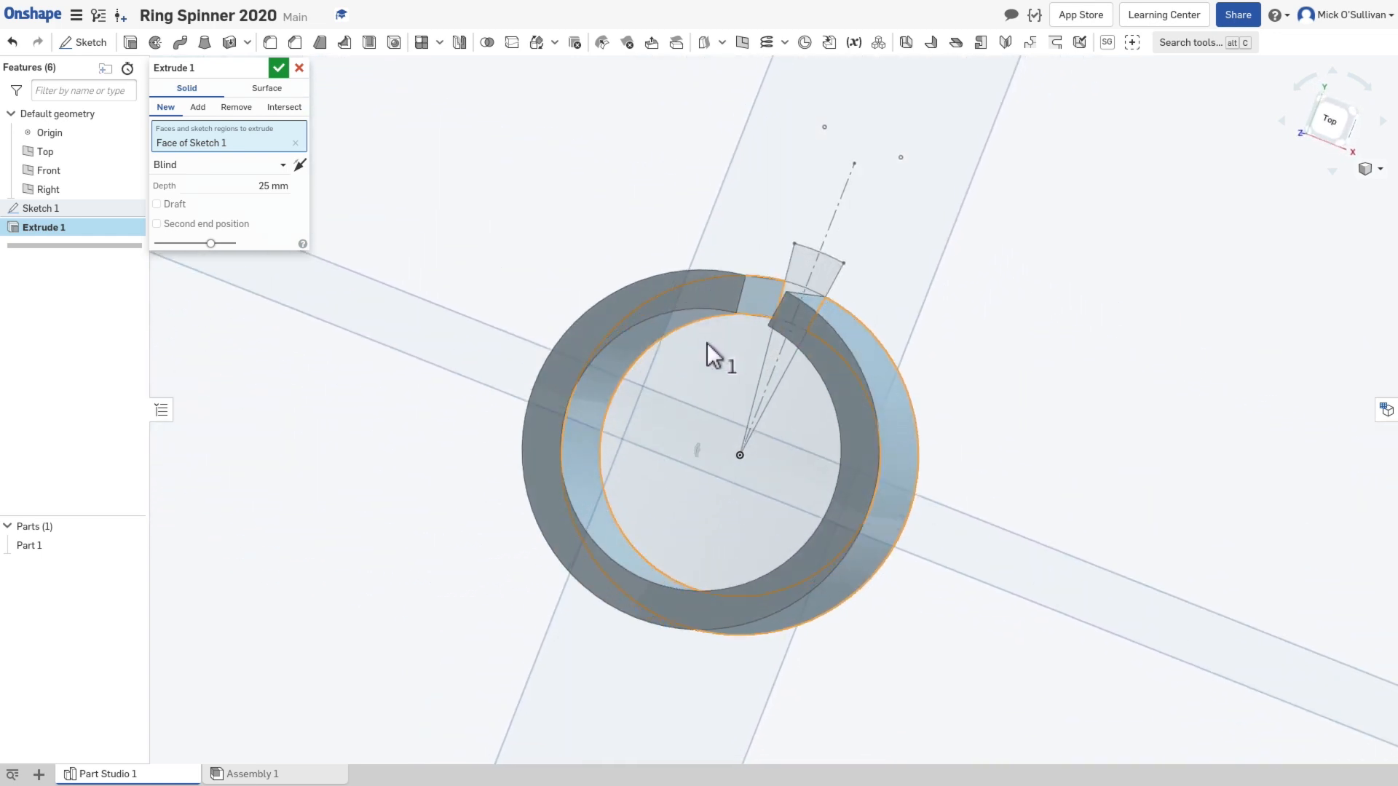
click(284, 188)
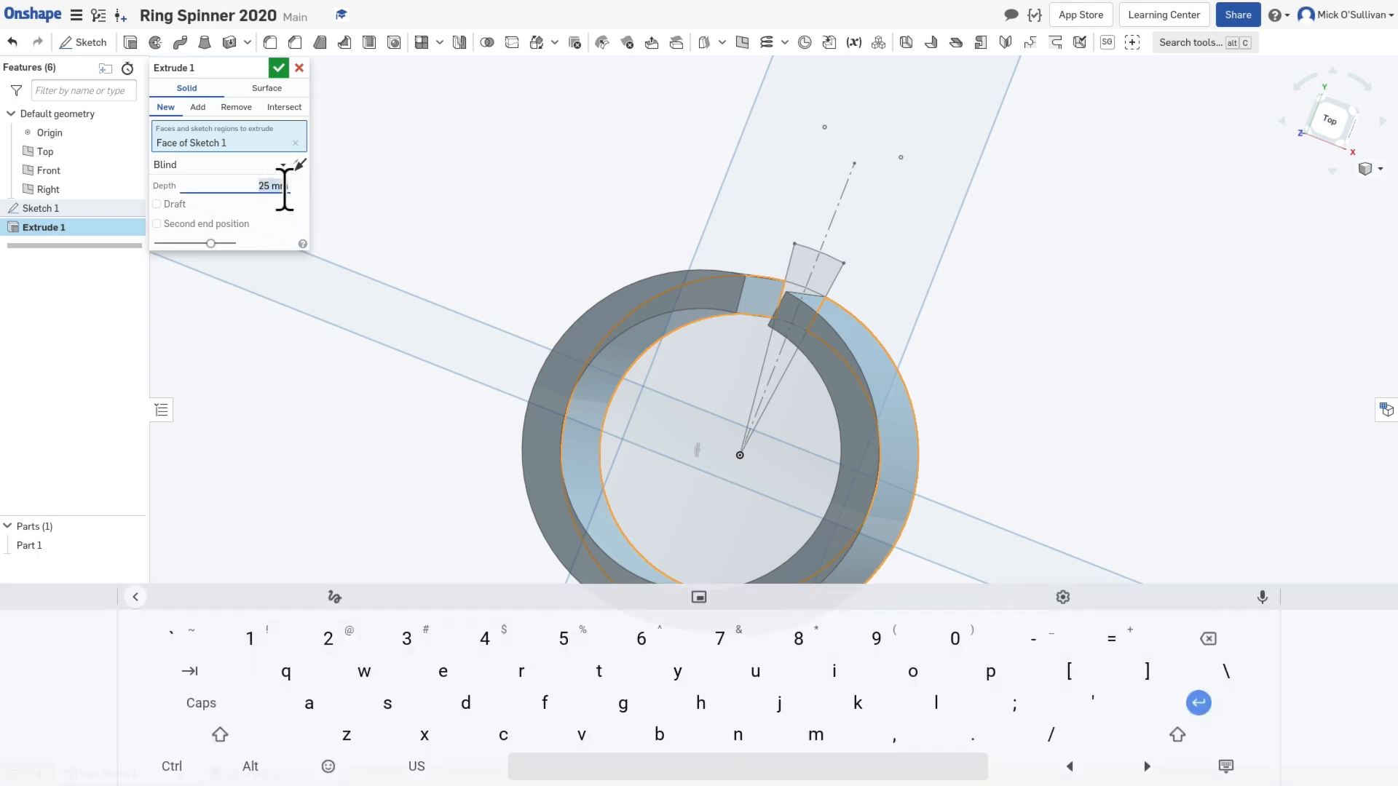
text(7)
key(Return)
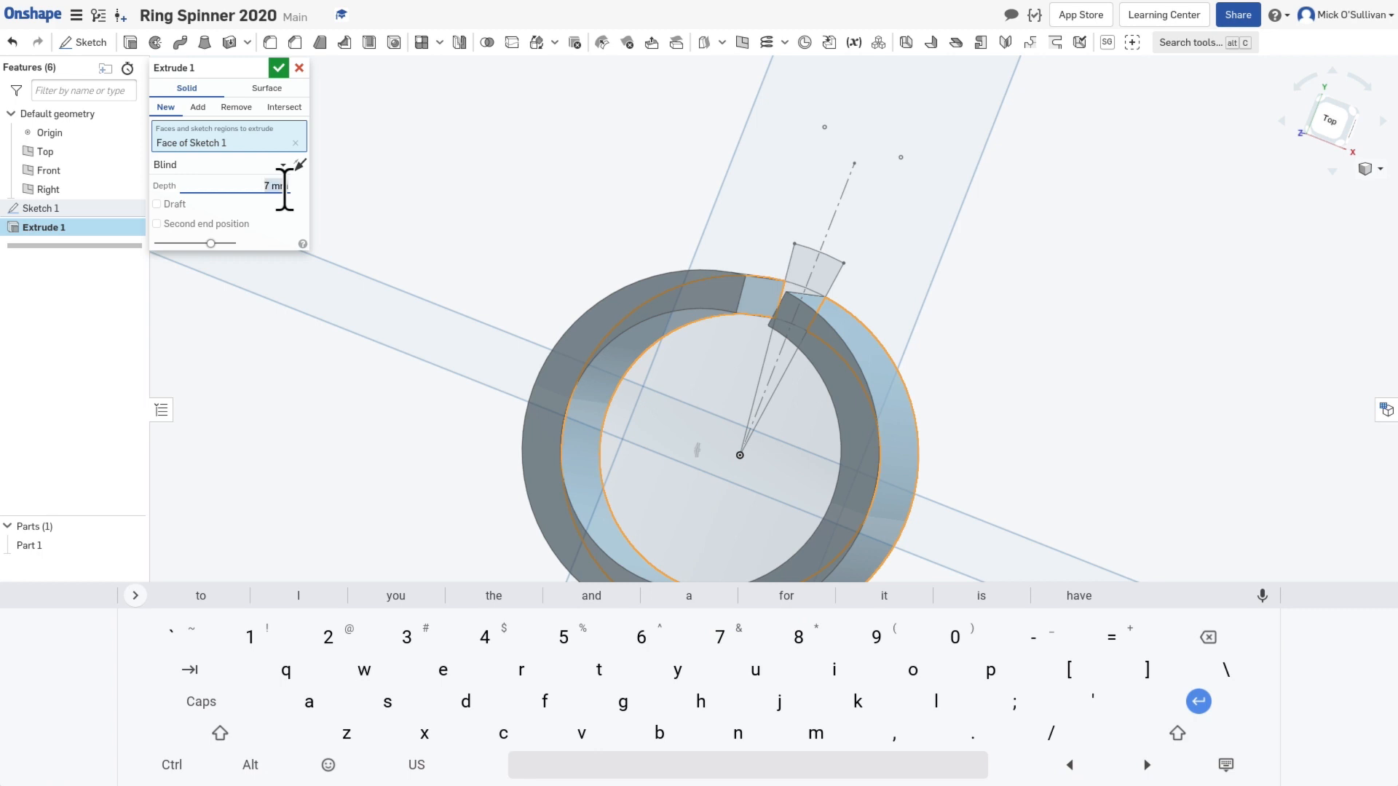
Step: Add the small wedge region in the ring's gap to the extrusion so the ring closes completely
right_drag(763, 354, 720, 397)
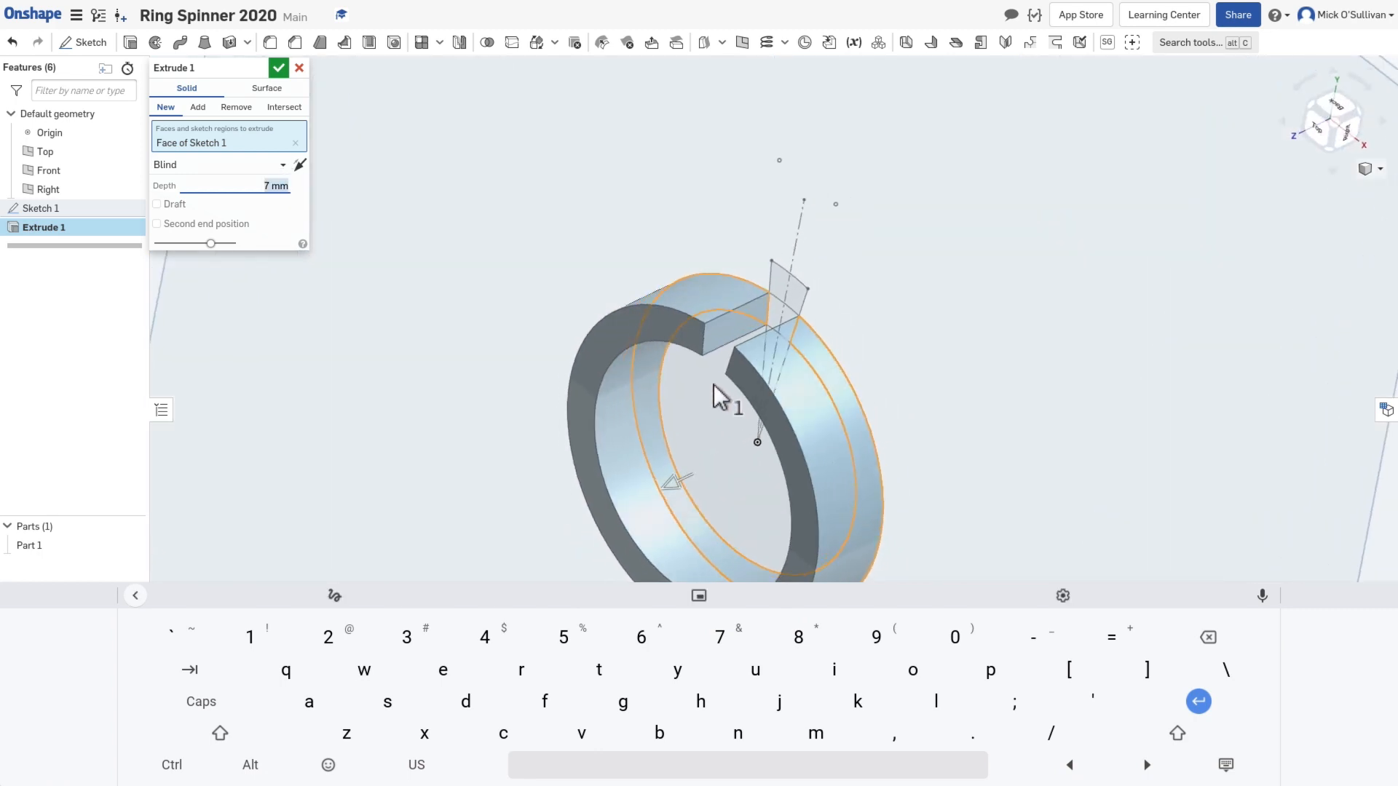
right_drag(749, 309, 757, 299)
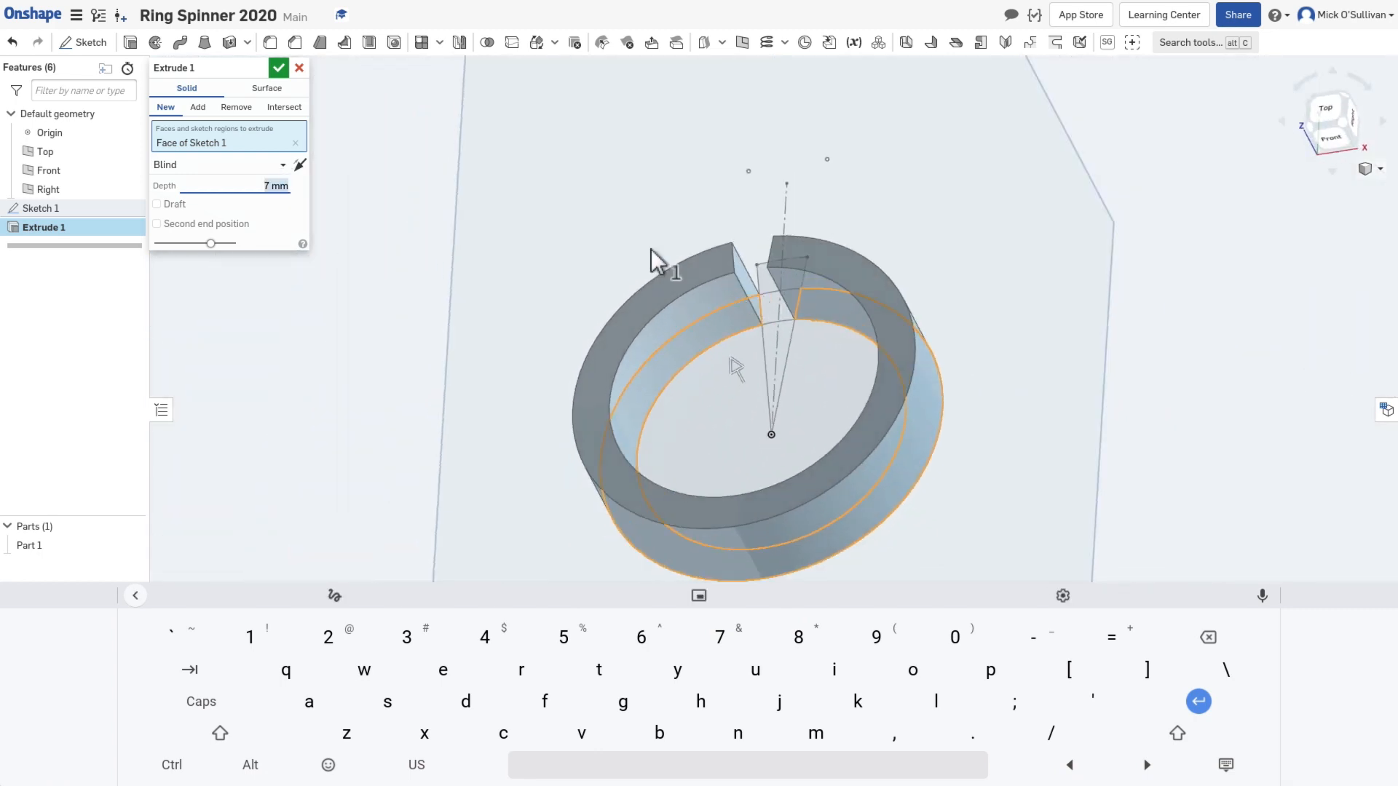
mouse_move(727, 355)
right_down()
mouse_move(713, 357)
mouse_move(733, 347)
right_up()
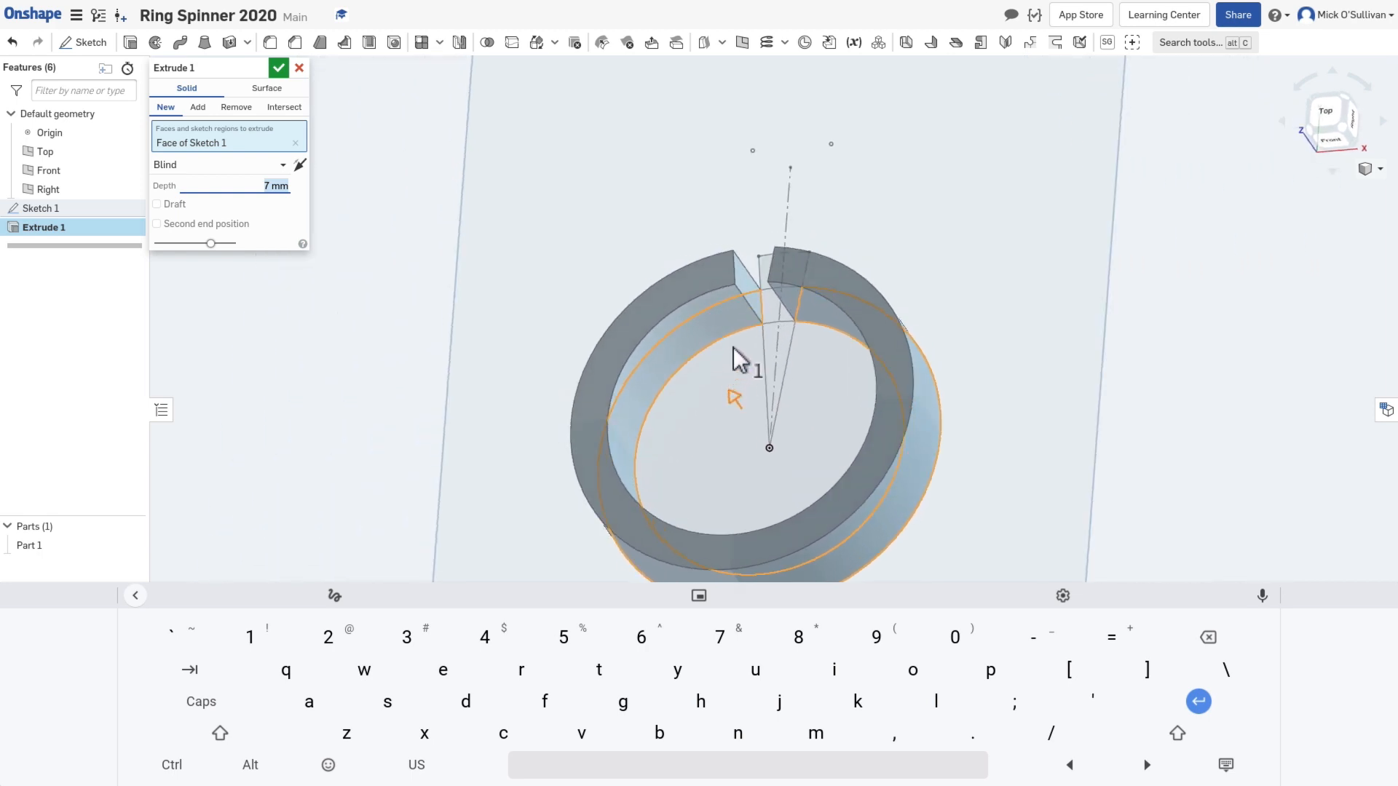
click(767, 310)
mouse_move(767, 310)
right_down()
mouse_move(744, 360)
mouse_move(762, 412)
mouse_move(749, 446)
mouse_move(719, 430)
right_up()
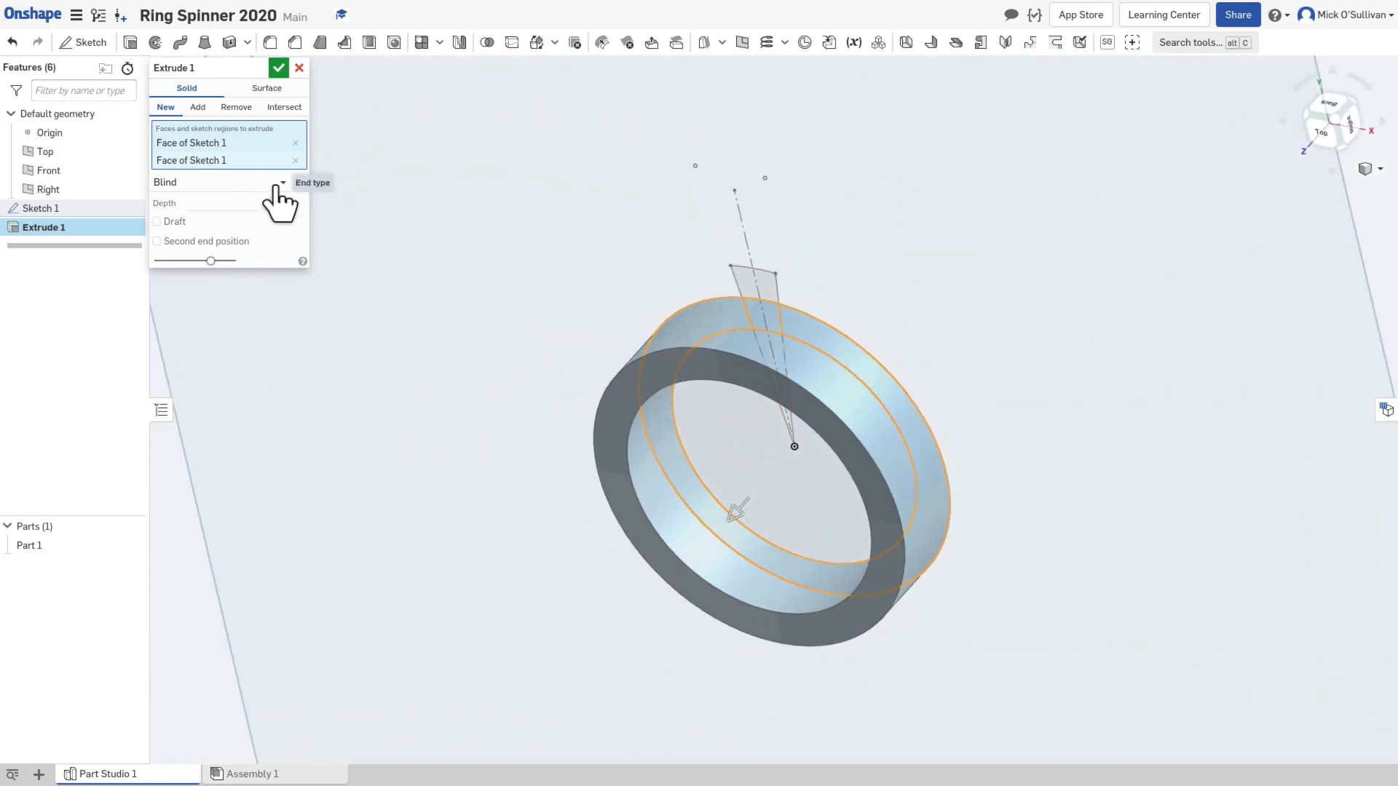
Step: Change the ring extrusion's end type from Blind to Symmetric and check it from the side
click(279, 196)
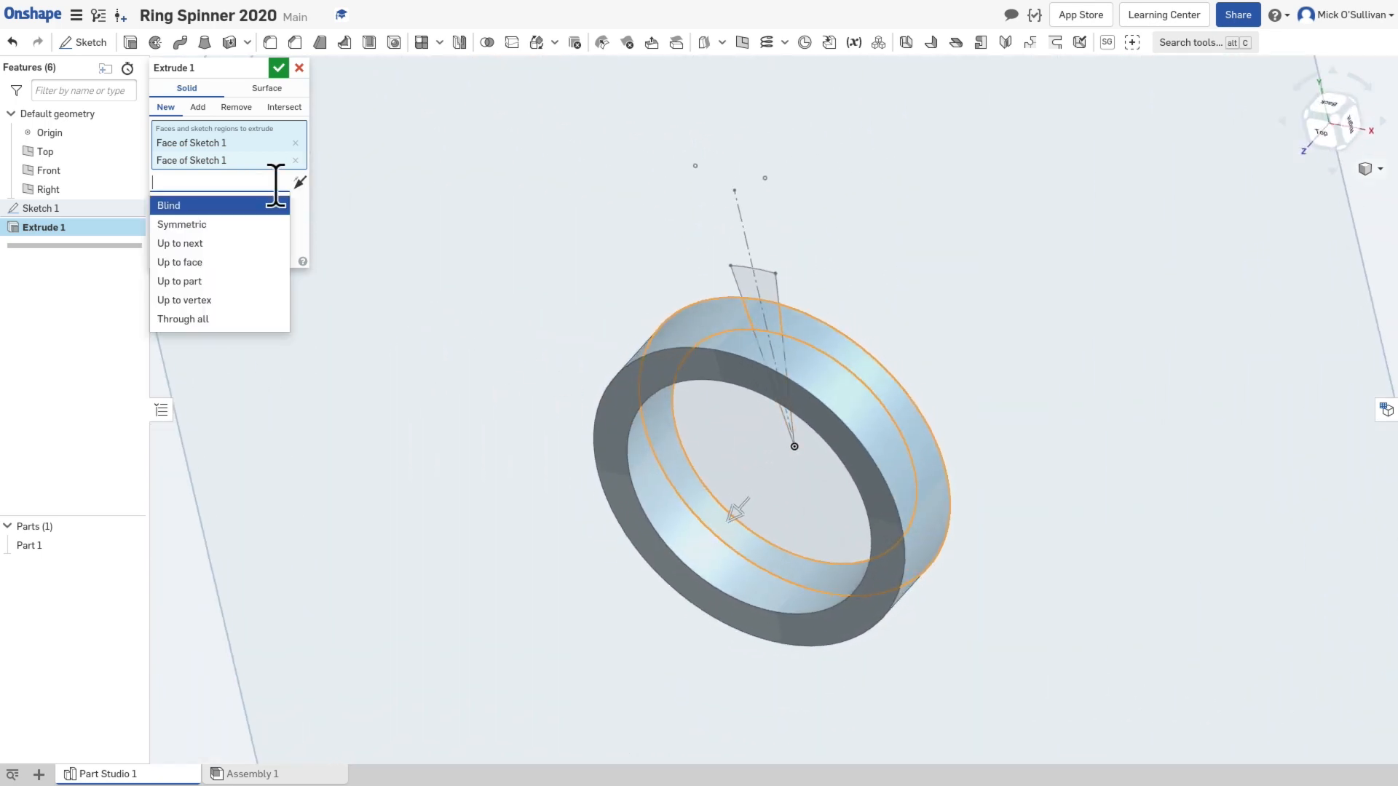
click(246, 225)
right_drag(645, 356, 897, 391)
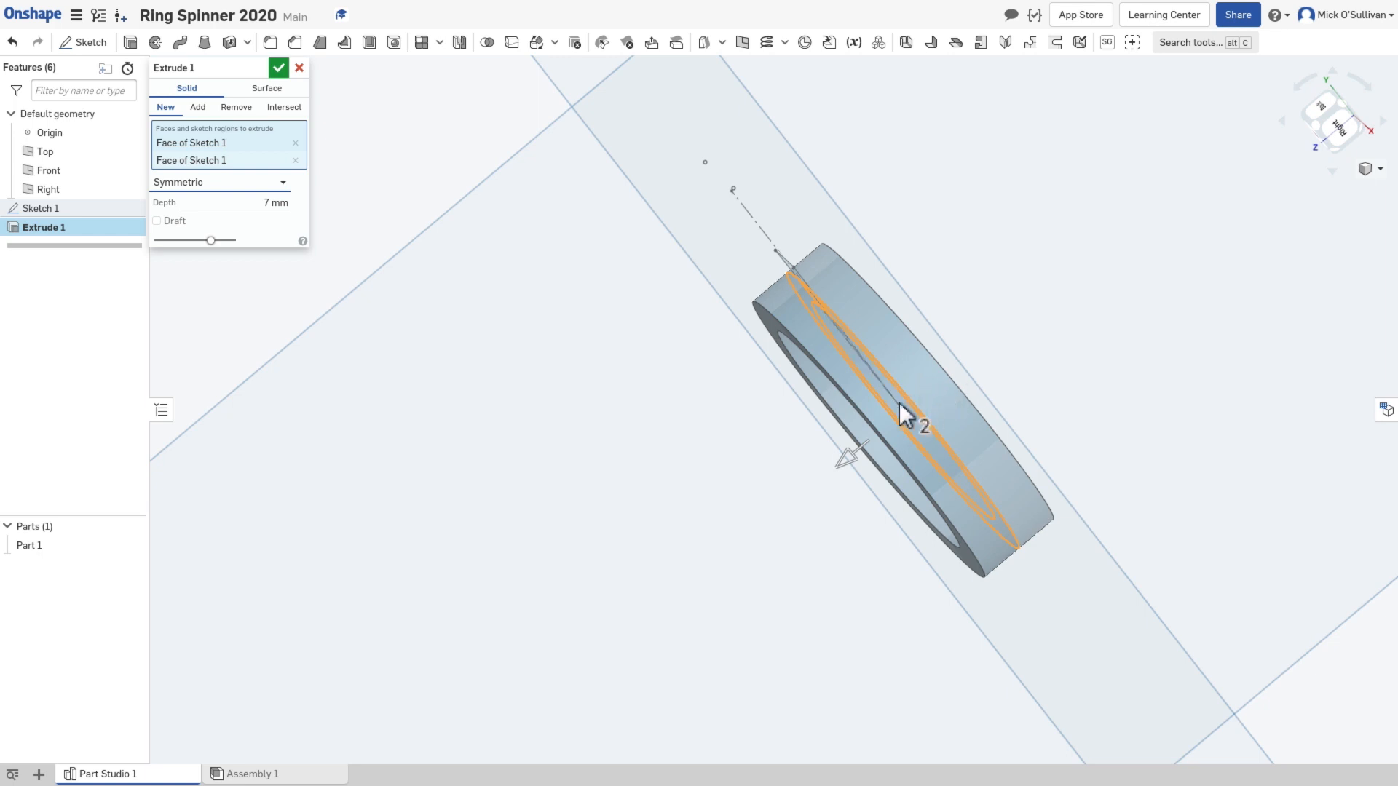
right_drag(850, 435, 651, 342)
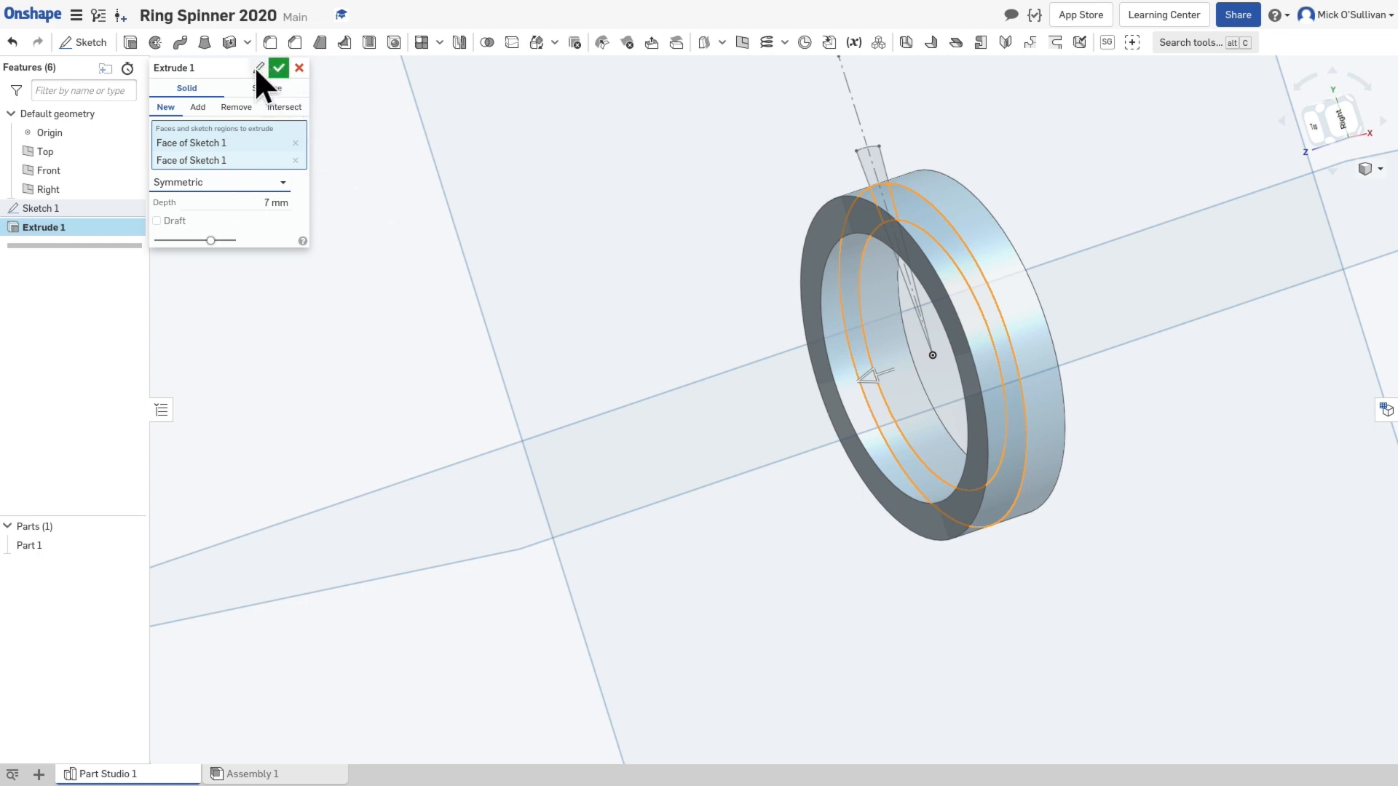
Step: Name the ring extrusion Bearing_Ring and accept it
click(256, 65)
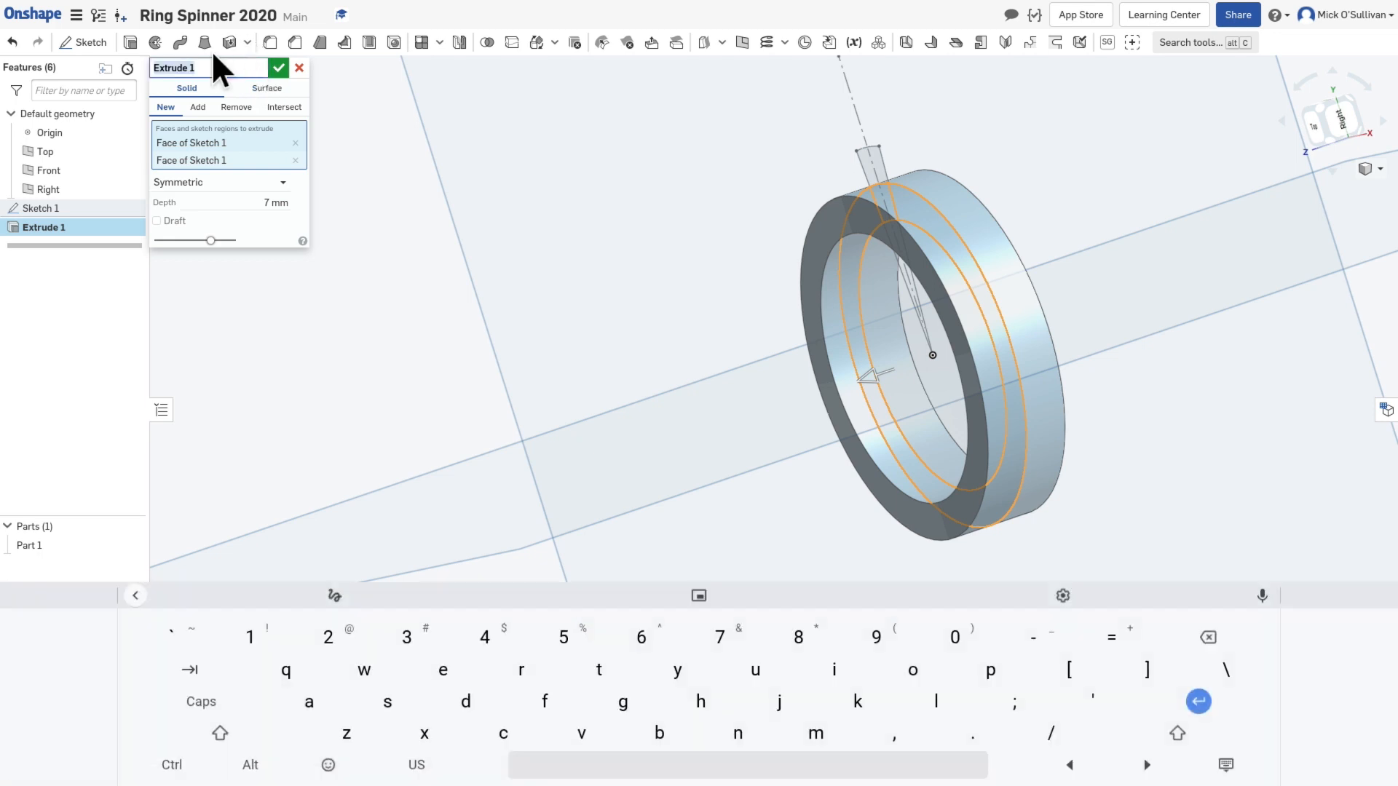
text(Bearing)
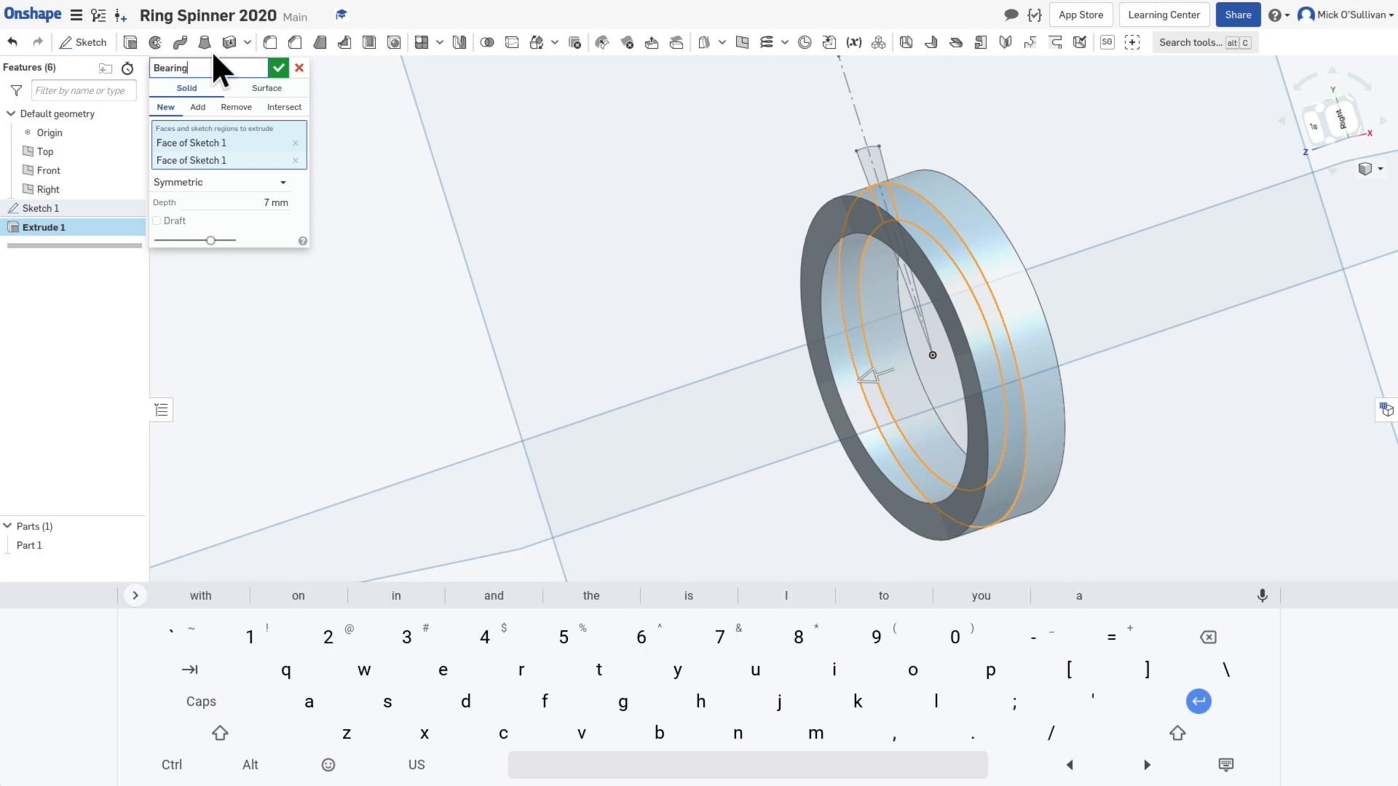
text(_Ring)
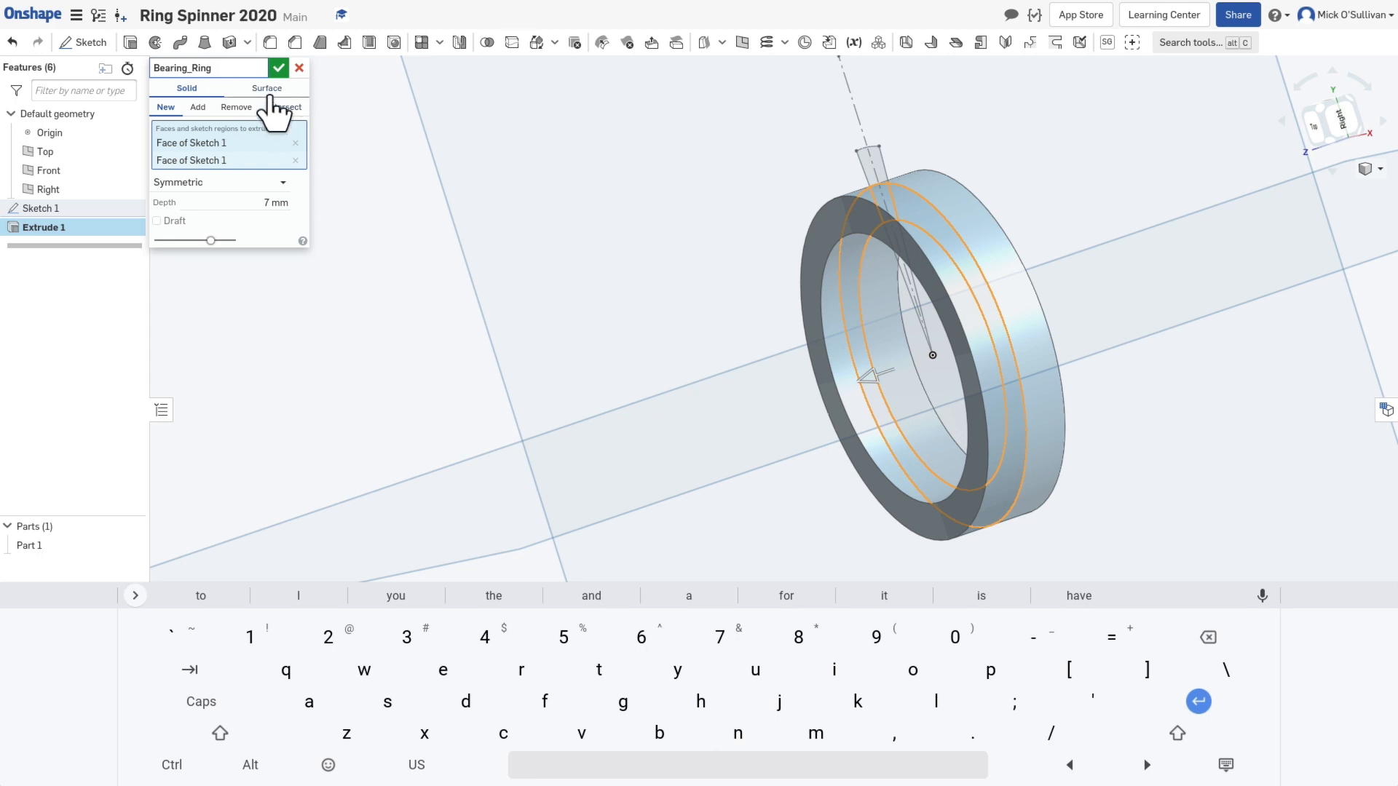
click(280, 64)
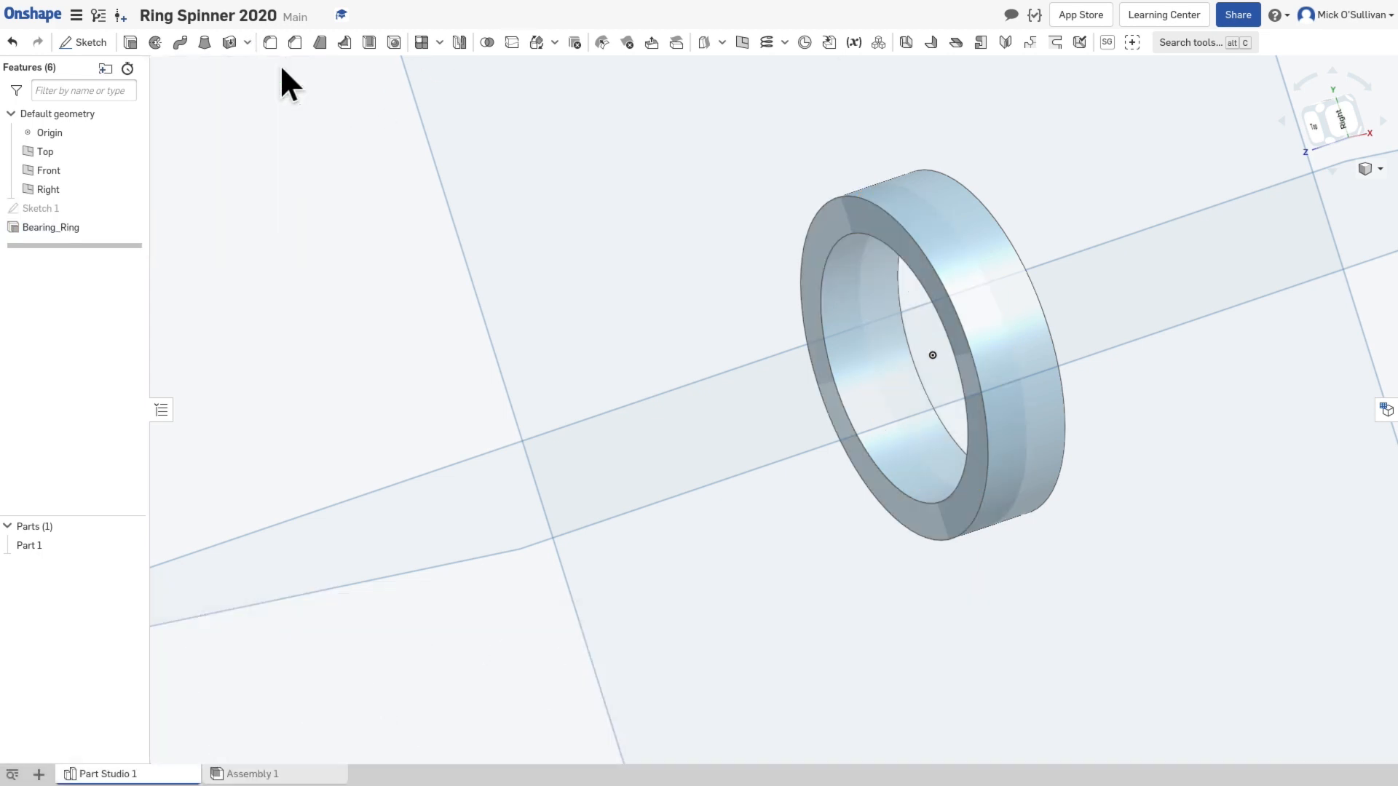
Step: Inspect the extruded ring from several angles, including the isometric view
right_drag(595, 288, 667, 232)
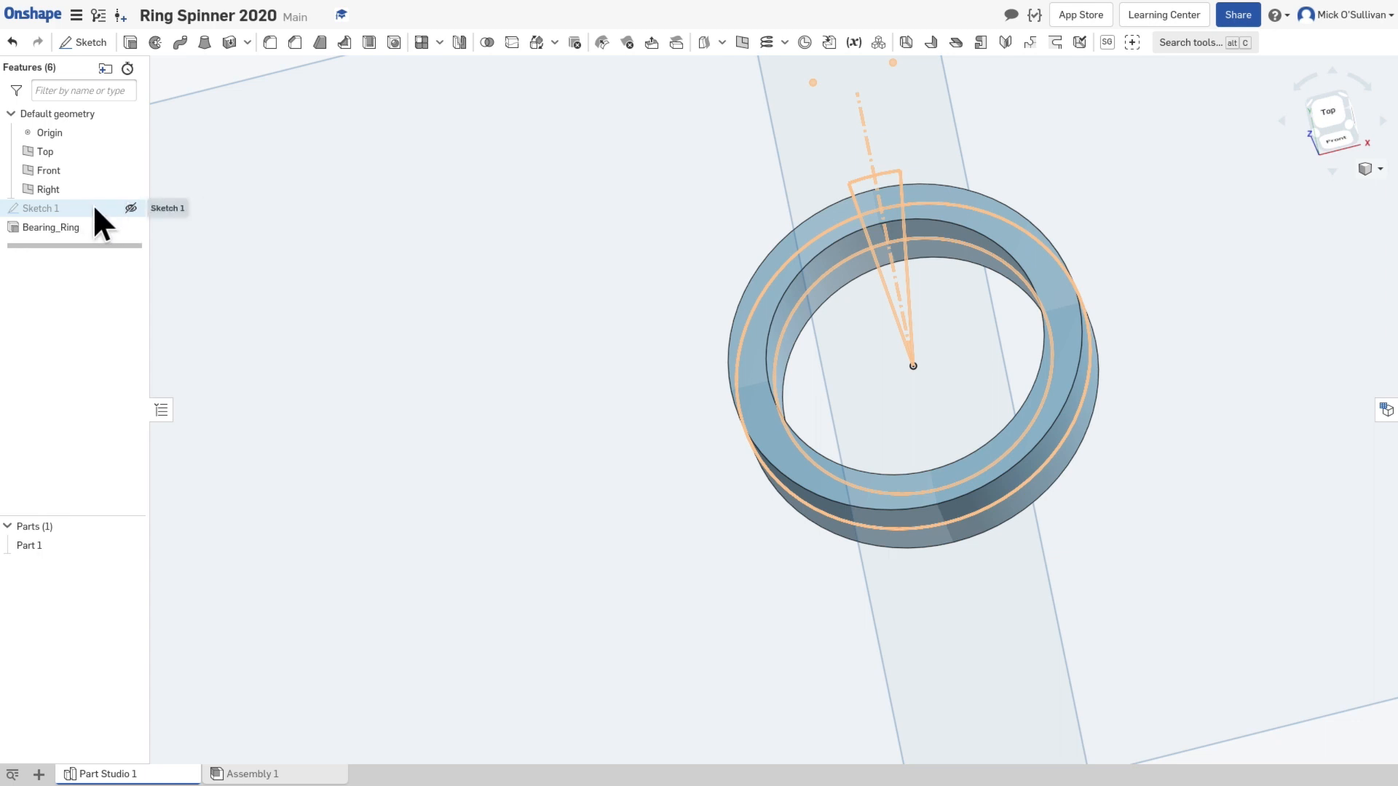
click(131, 209)
right_drag(474, 262, 464, 318)
scroll(590, 375, down, 2)
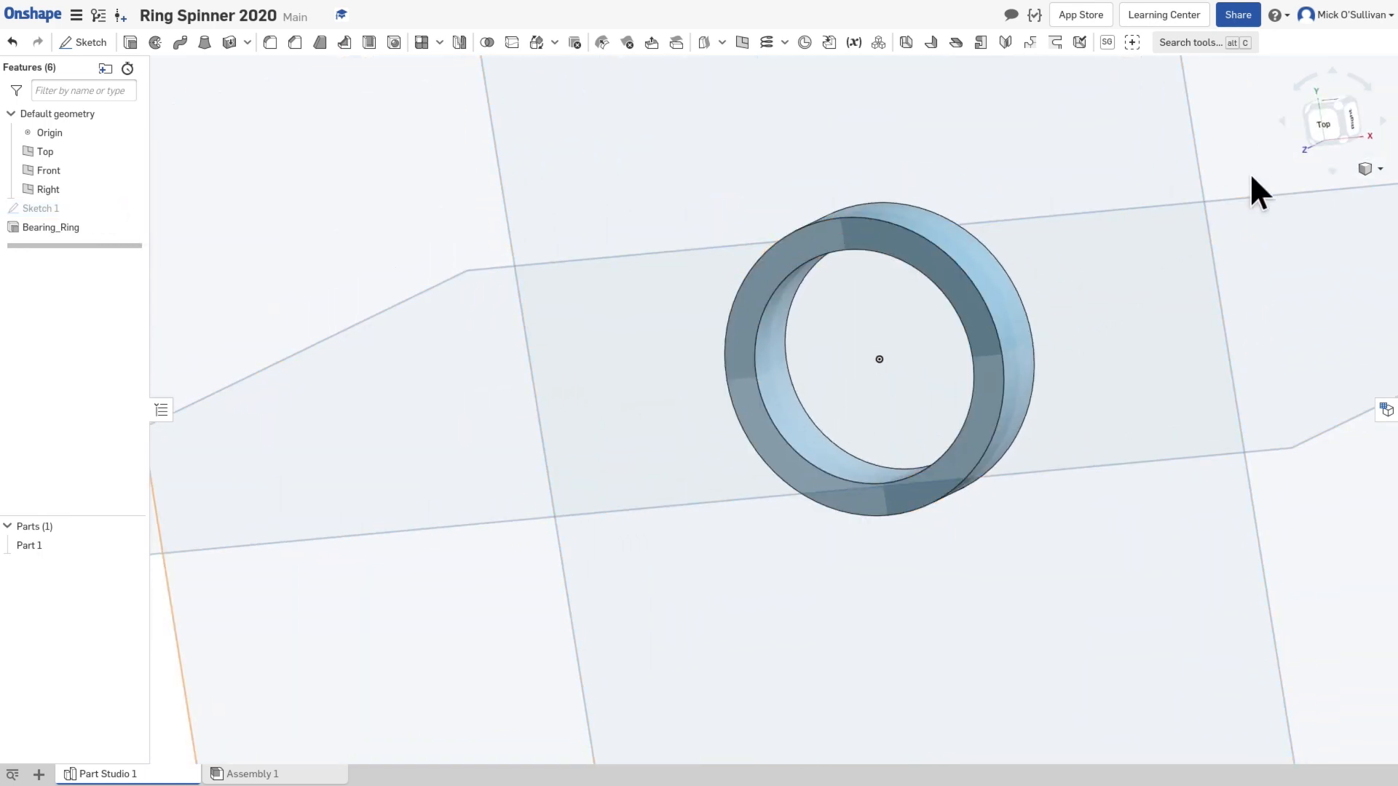
click(1367, 169)
click(1281, 191)
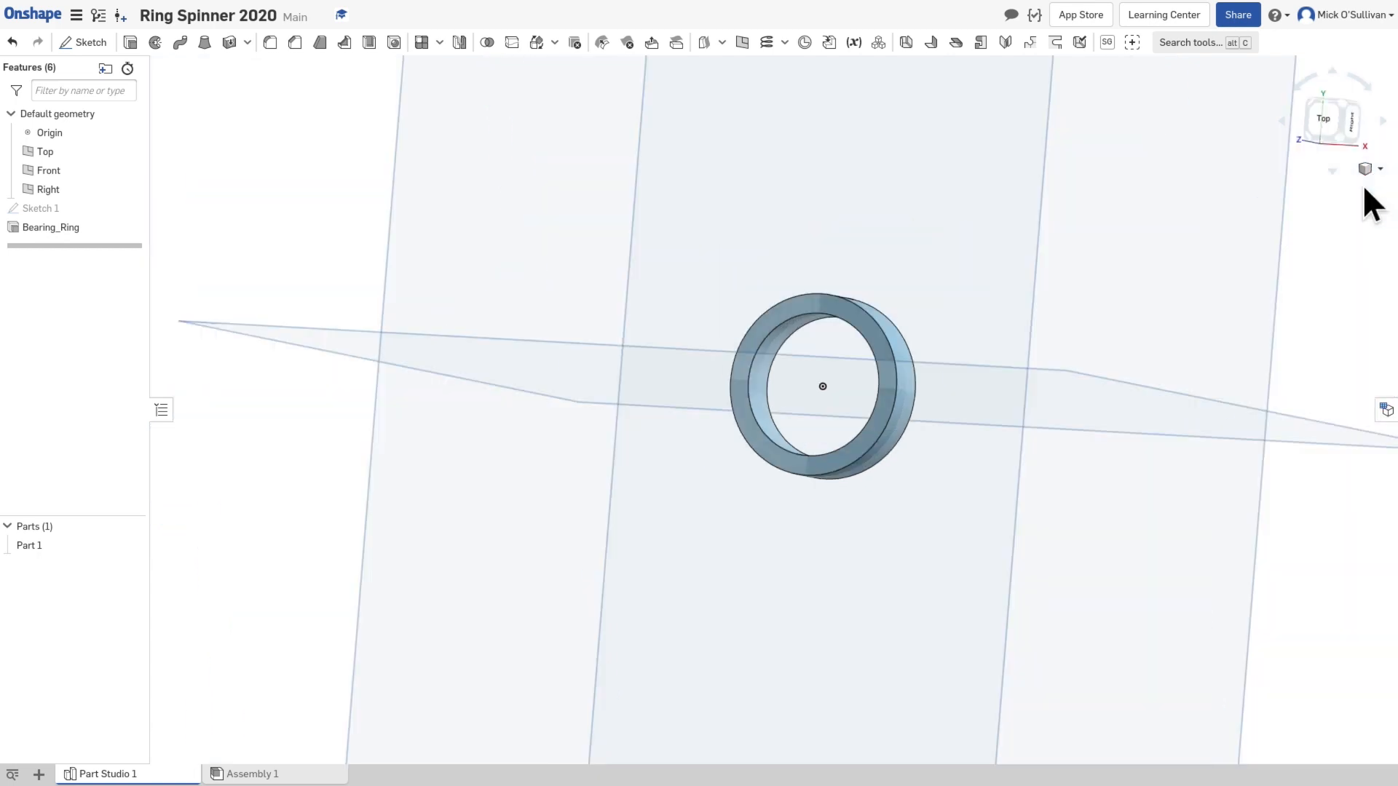
scroll(769, 428, up, 5)
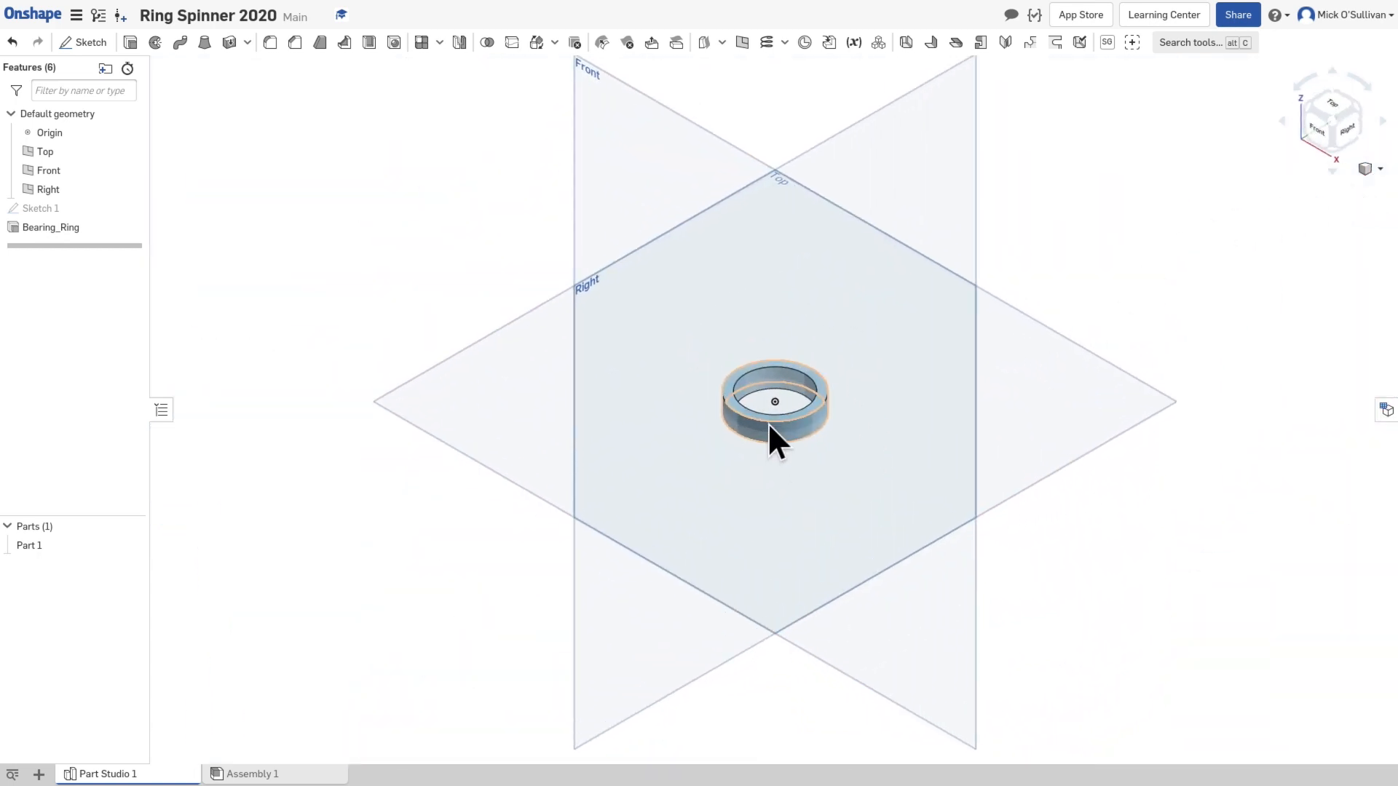
right_drag(766, 421, 845, 423)
Step: Switch to the Top view and show the hidden Sketch 1 over the ring
click(1328, 117)
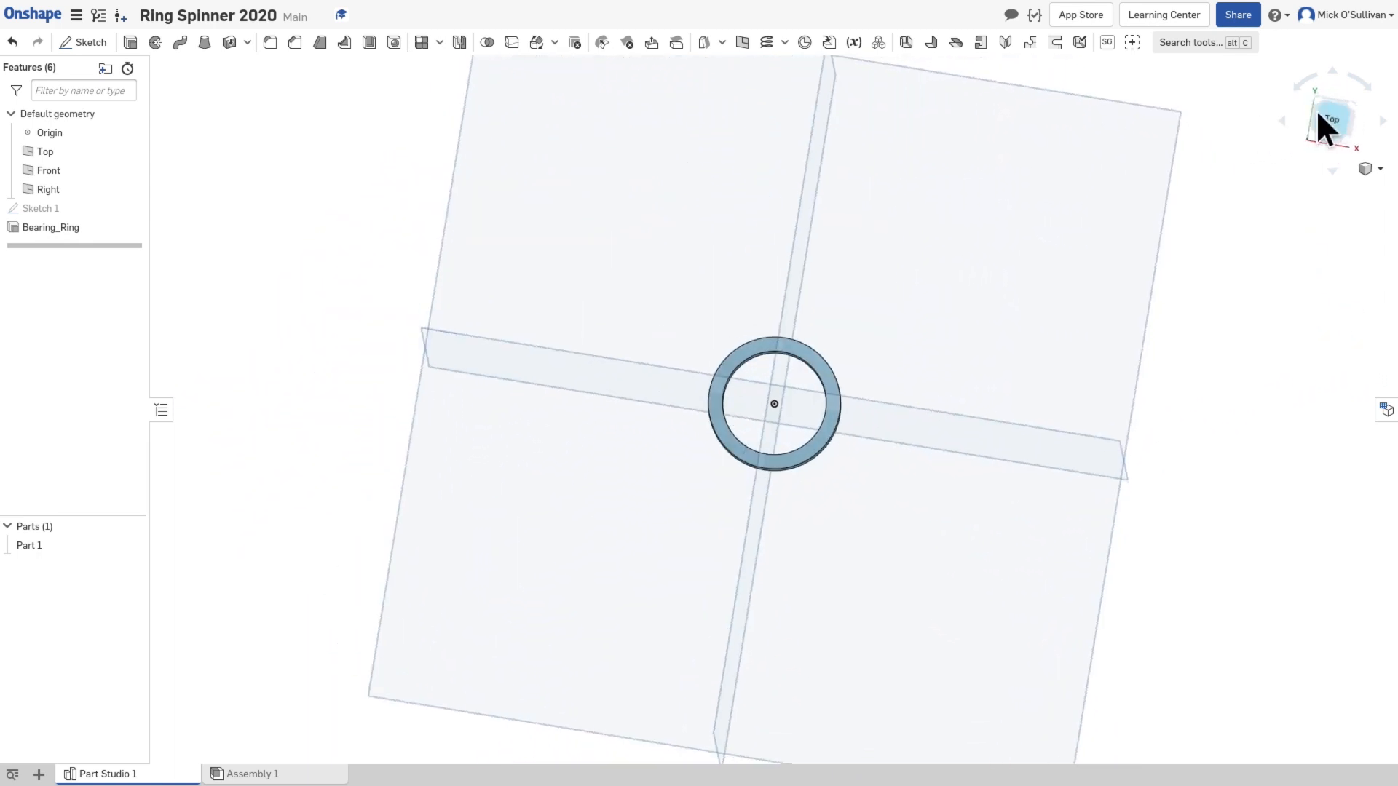
scroll(791, 405, up, 5)
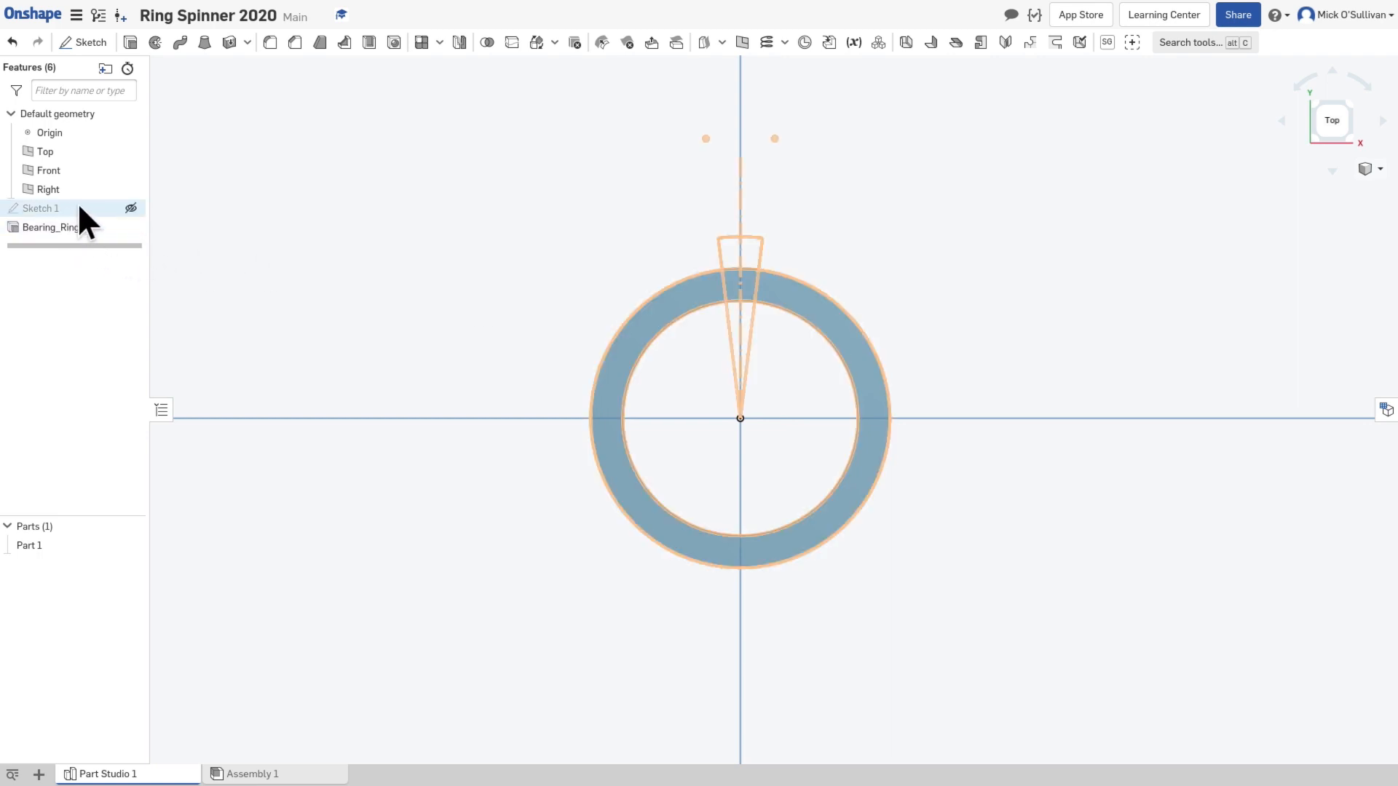
click(130, 208)
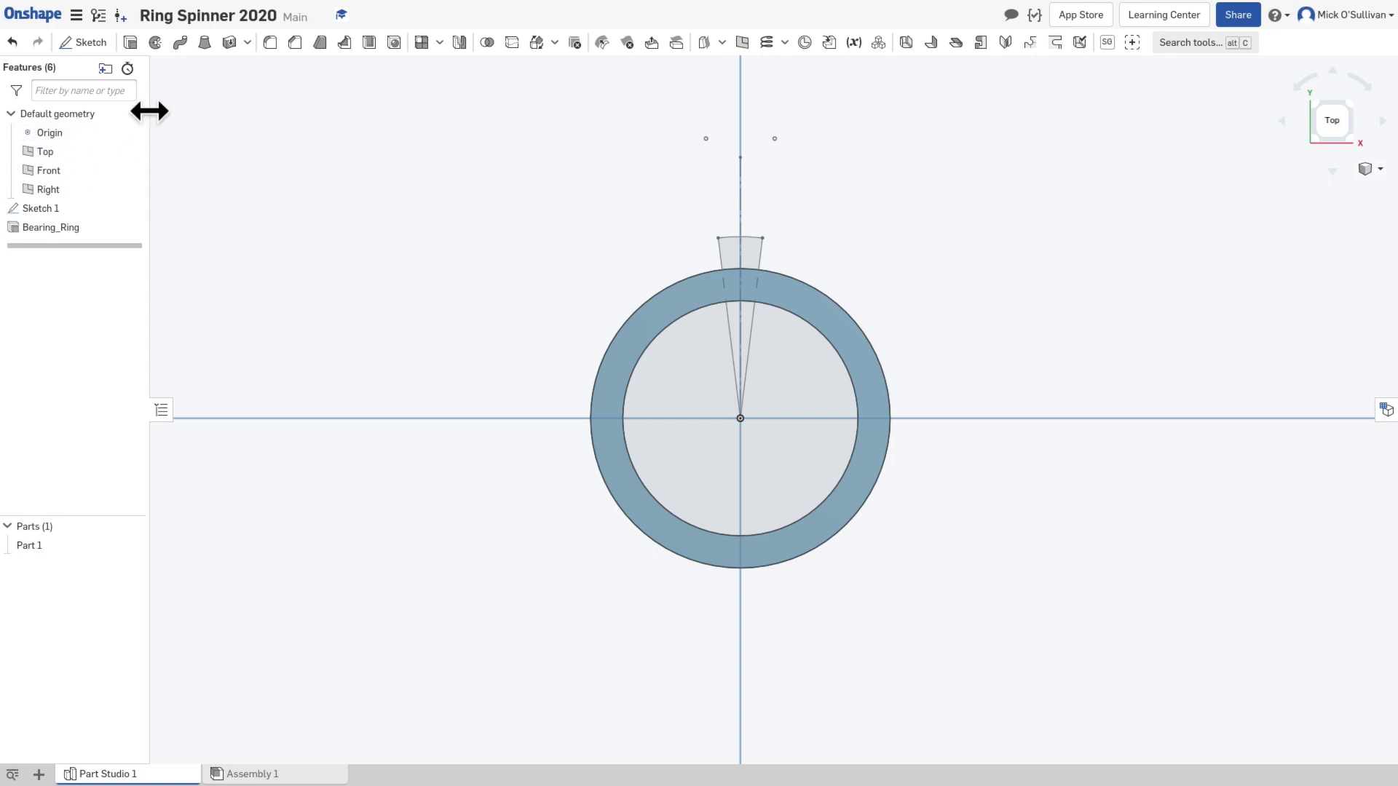
Step: Extrude the tooth region outside the ring with a depth of 7 mm, added to Part 1
click(130, 43)
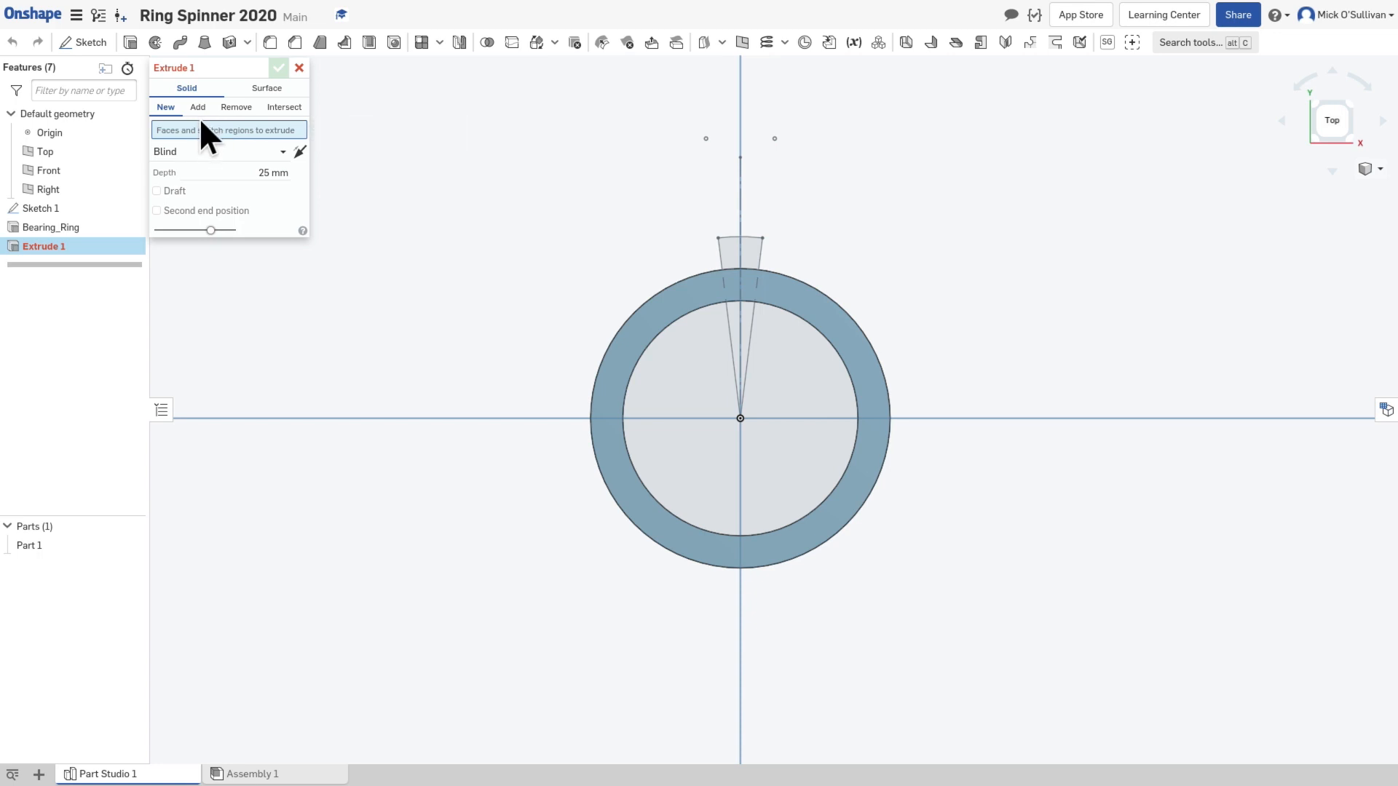
click(734, 249)
right_drag(888, 313, 866, 349)
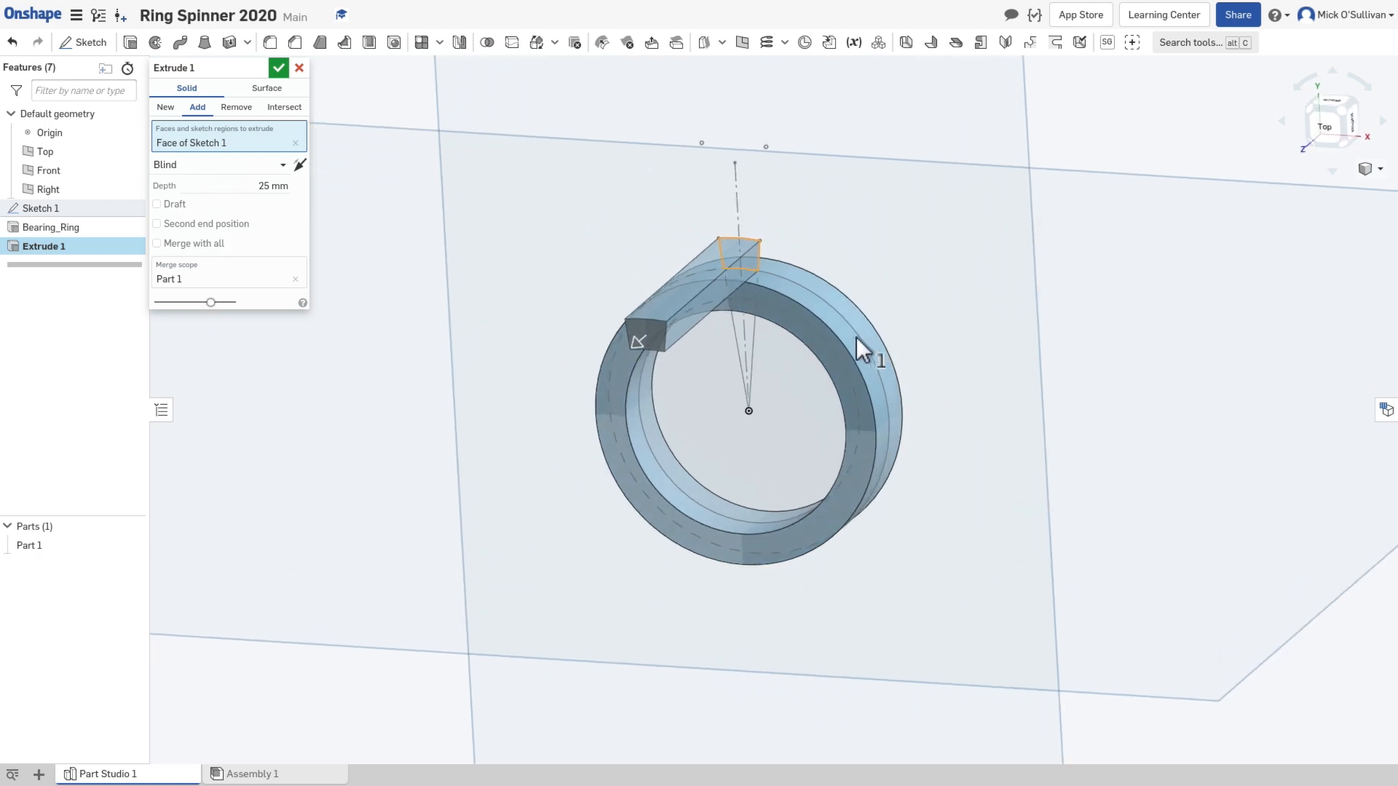
click(281, 184)
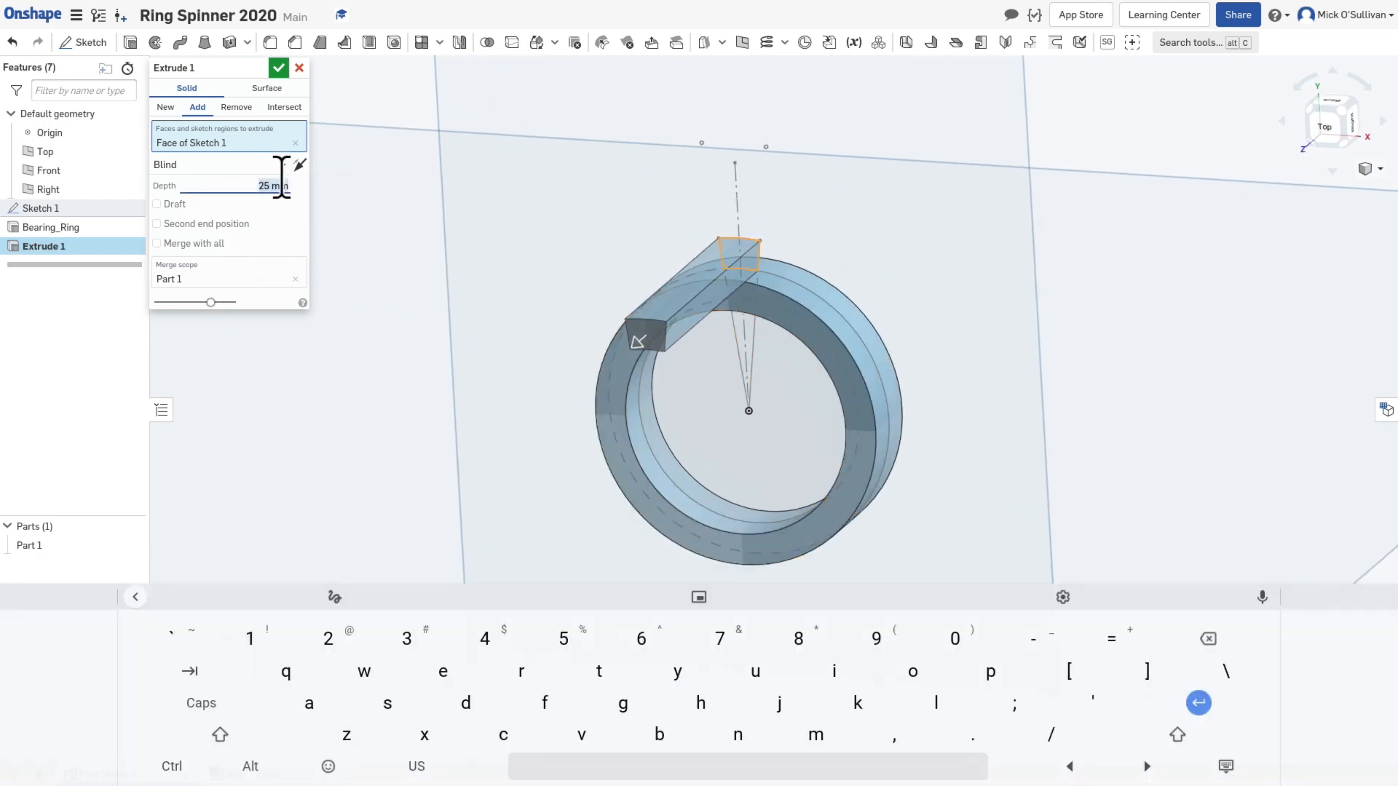
text(7)
key(Return)
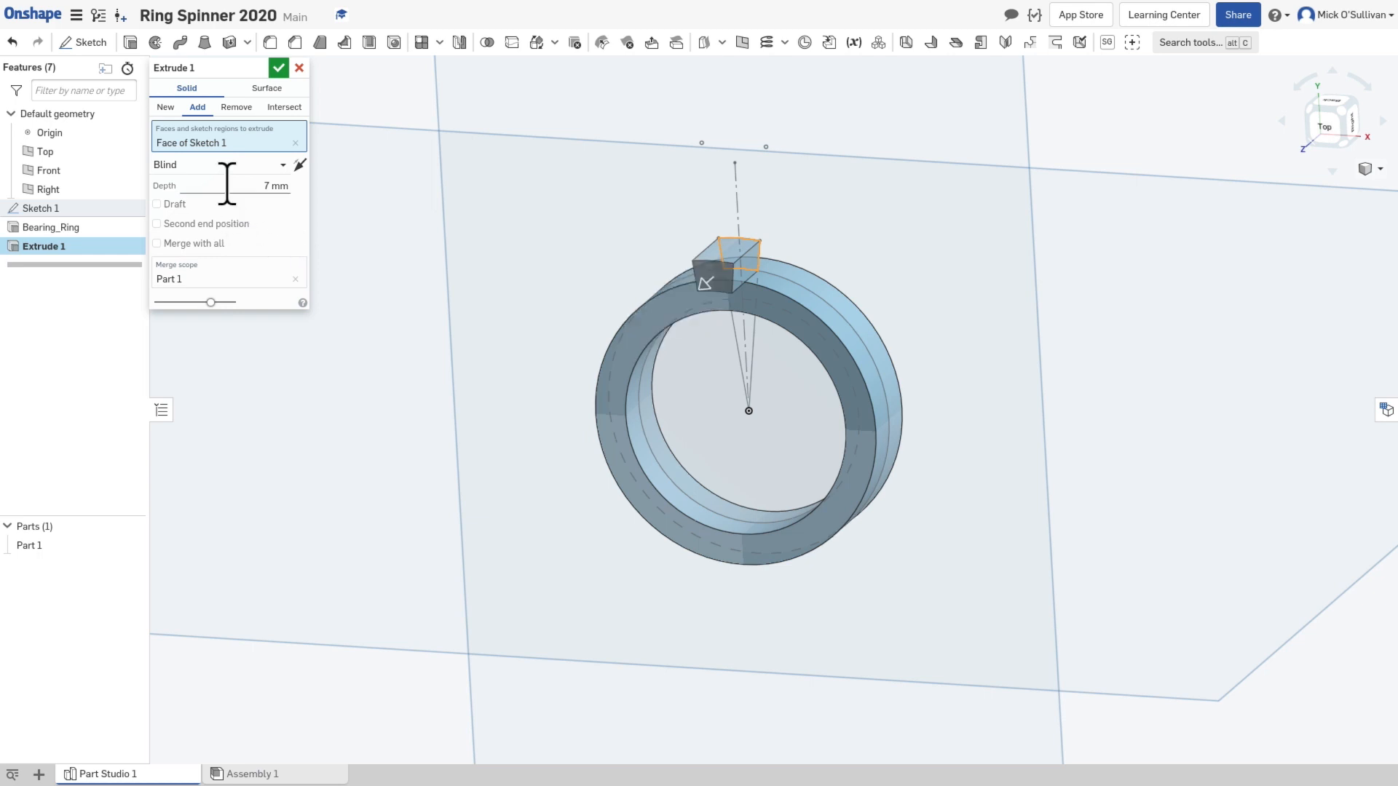
Step: Make the tooth extrusion Symmetric, accept it, and view the ring with its tooth from the other side
click(283, 165)
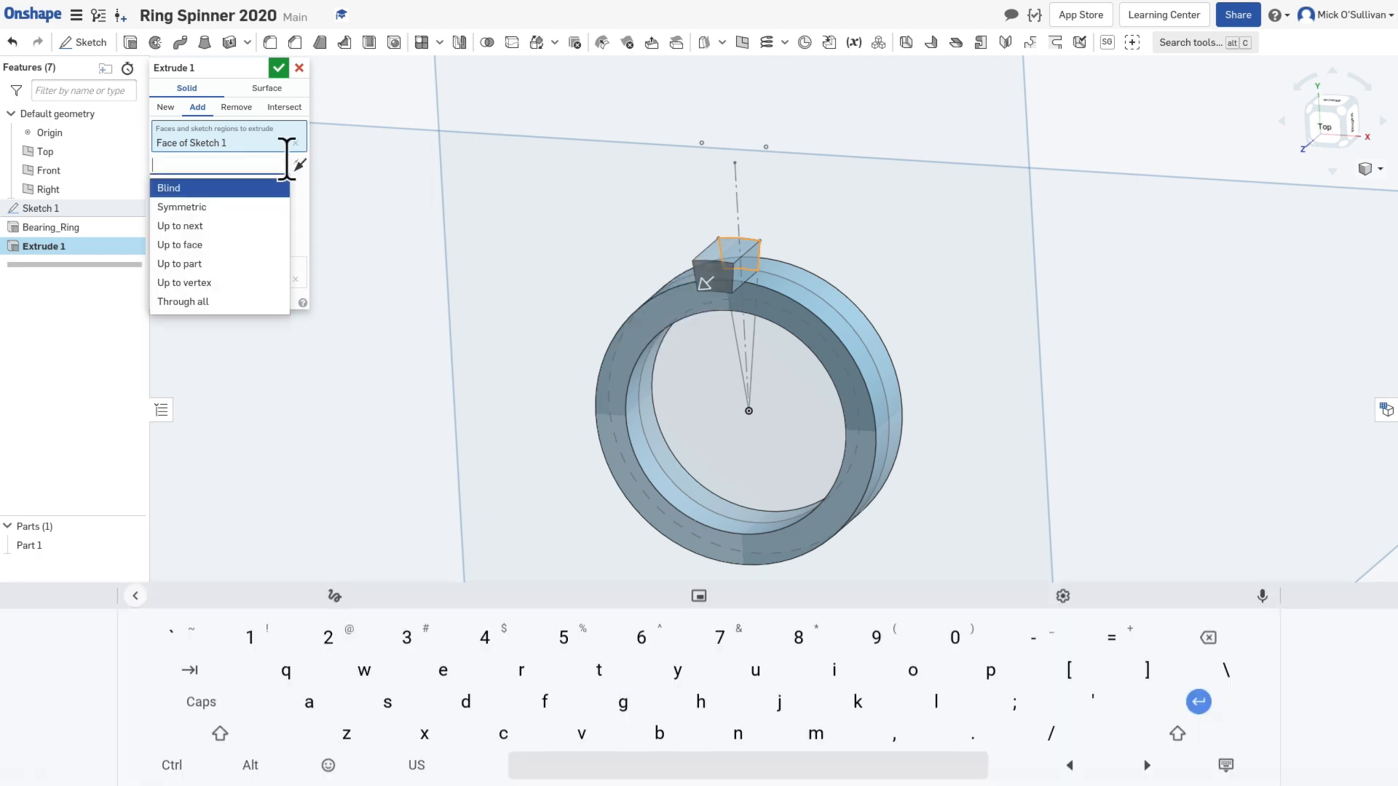
click(249, 211)
right_drag(655, 439, 622, 421)
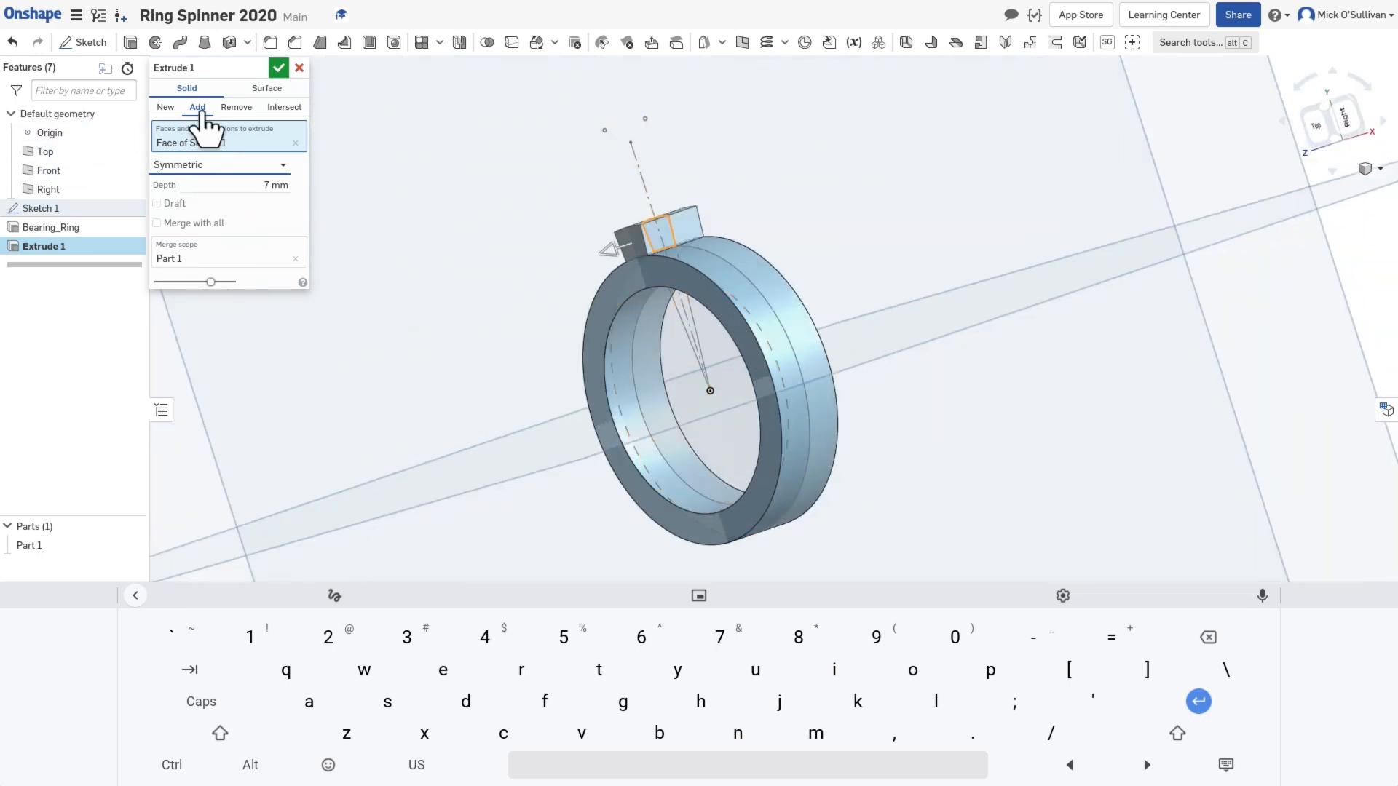
click(278, 68)
right_drag(419, 348, 522, 317)
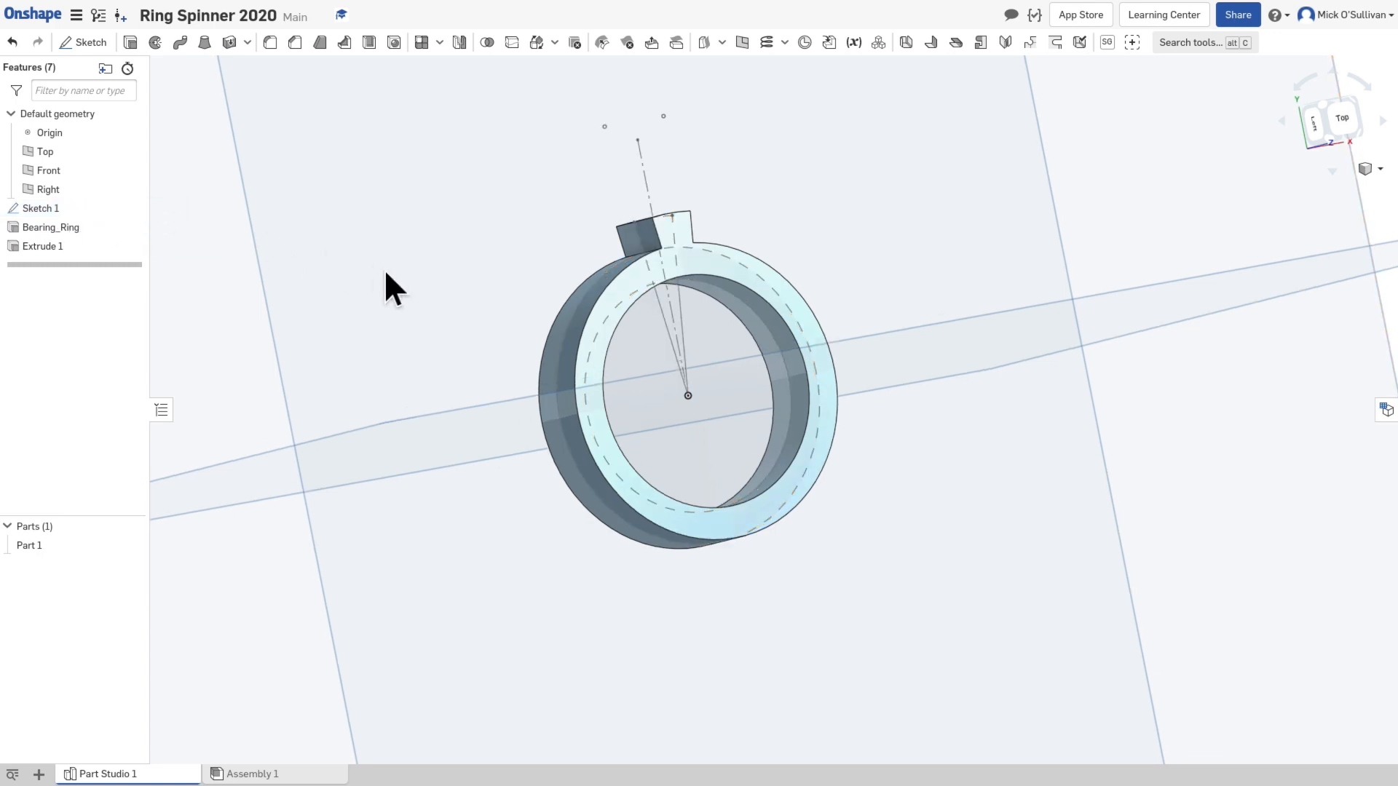
Step: Examine the ring and its tooth from several angles, and review the dimensions of Sketch 1 without changing them
right_drag(382, 268, 183, 260)
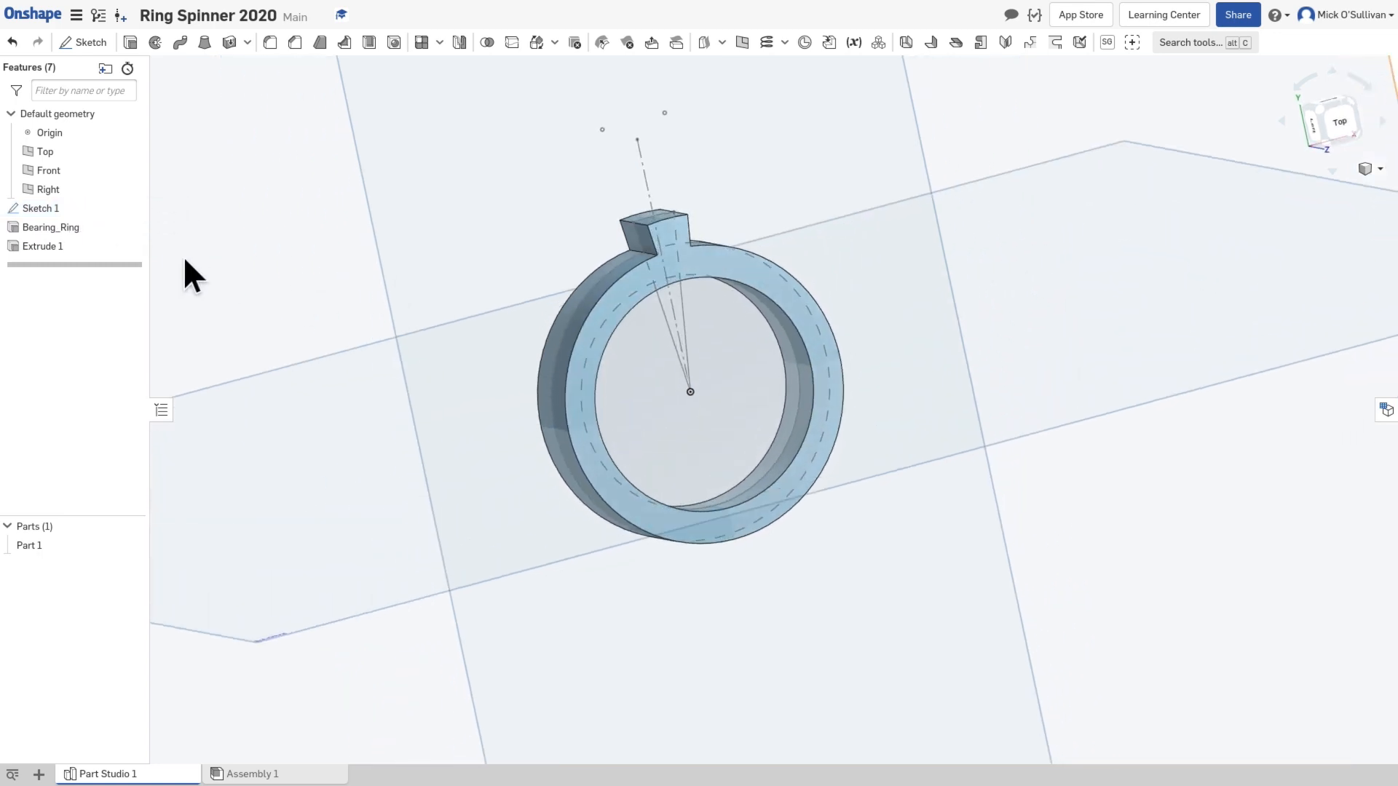
right_click(391, 362)
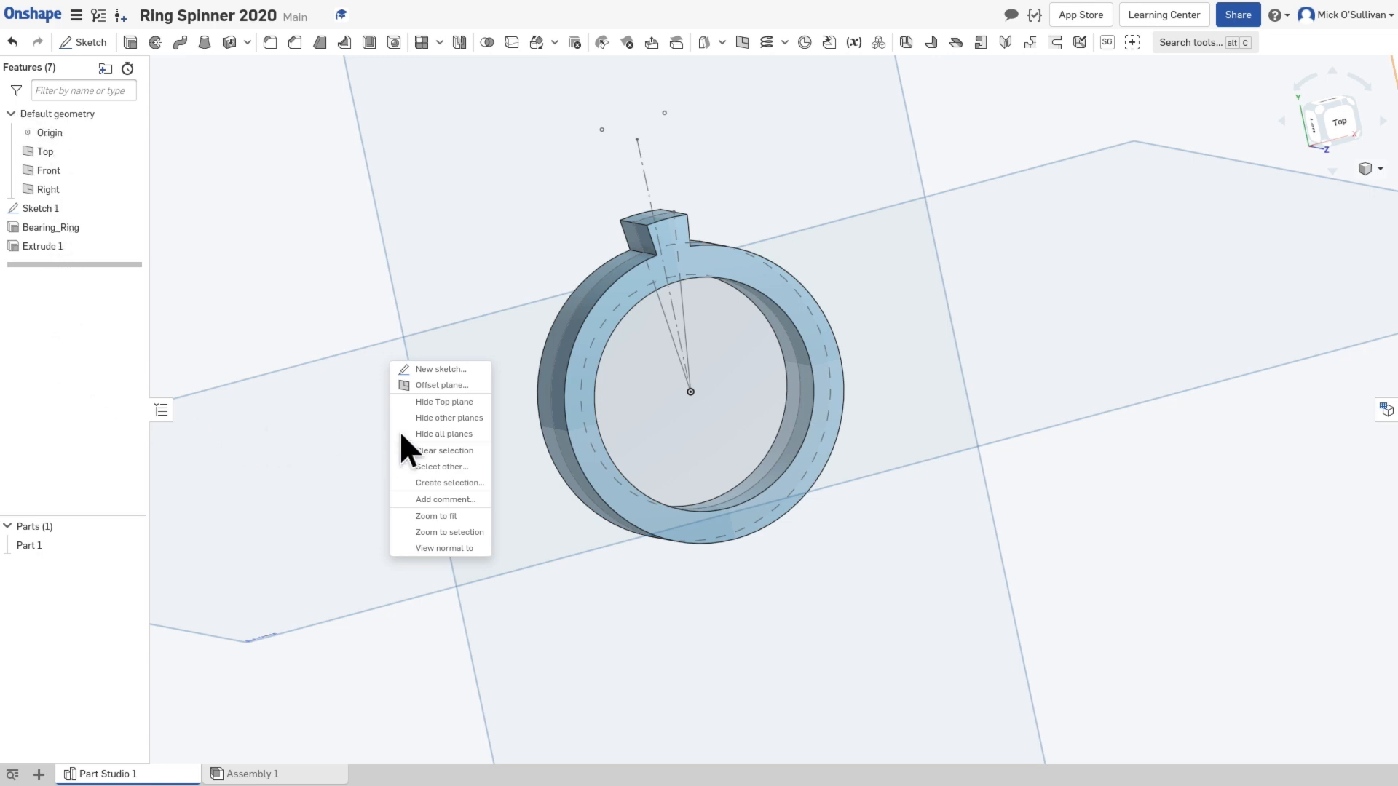
click(331, 400)
right_drag(431, 367, 430, 409)
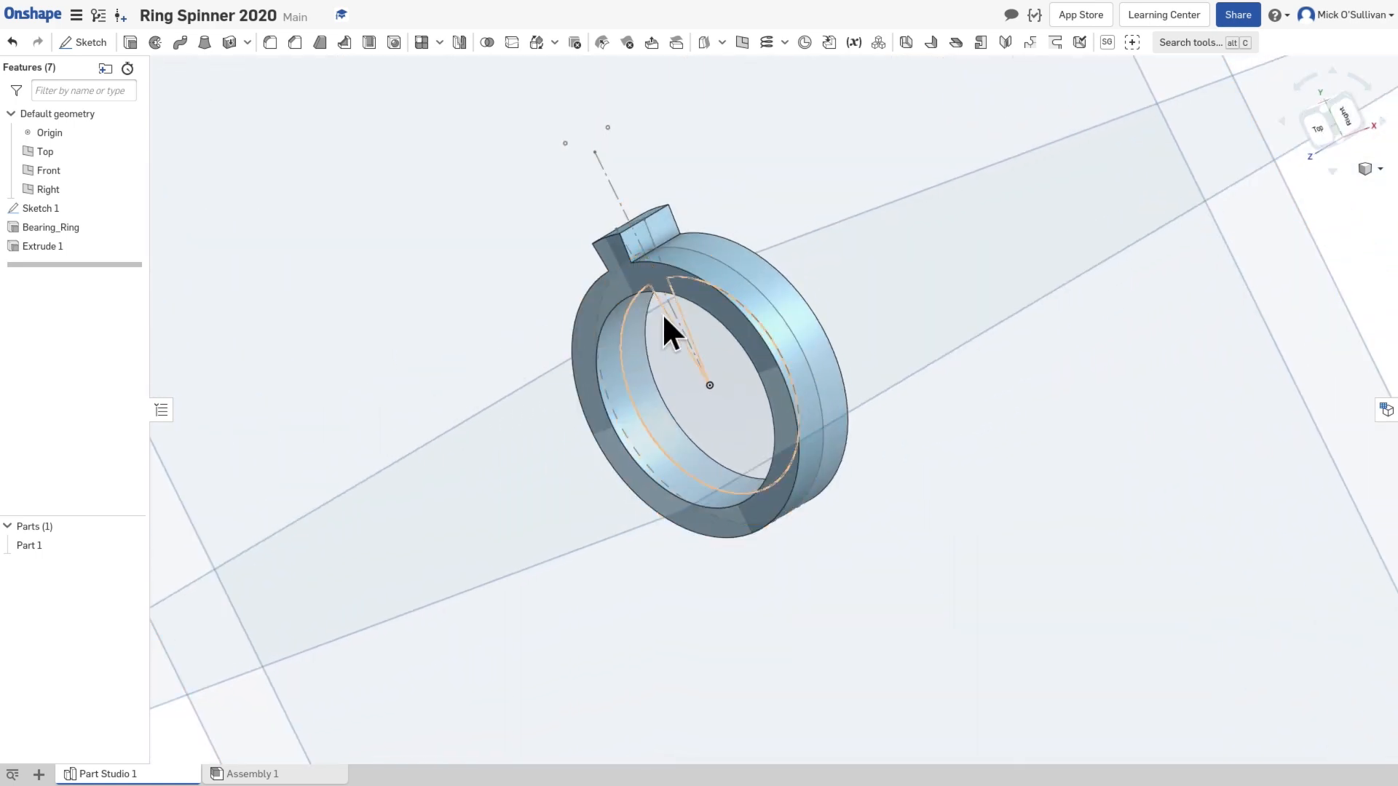
right_drag(663, 331, 695, 293)
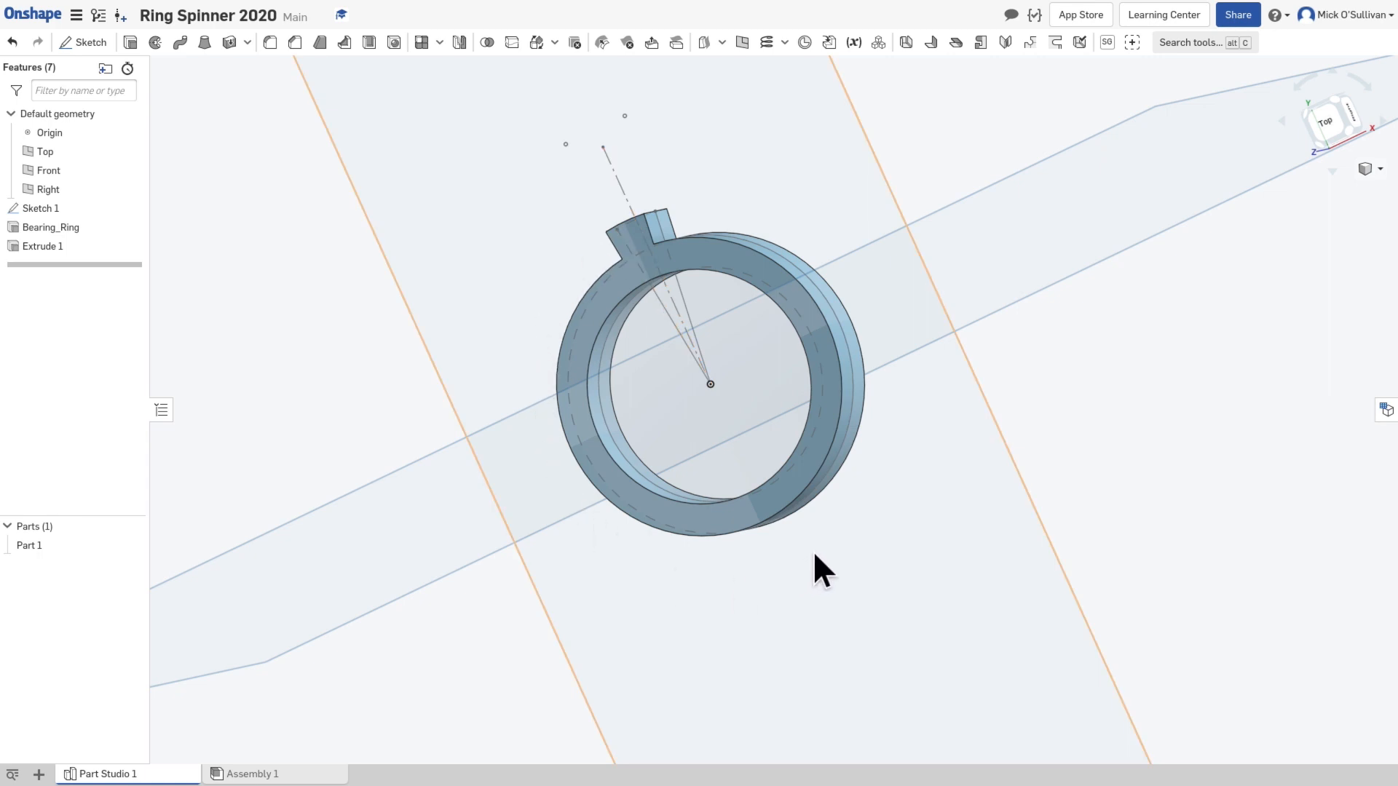
click(44, 211)
double_click(46, 211)
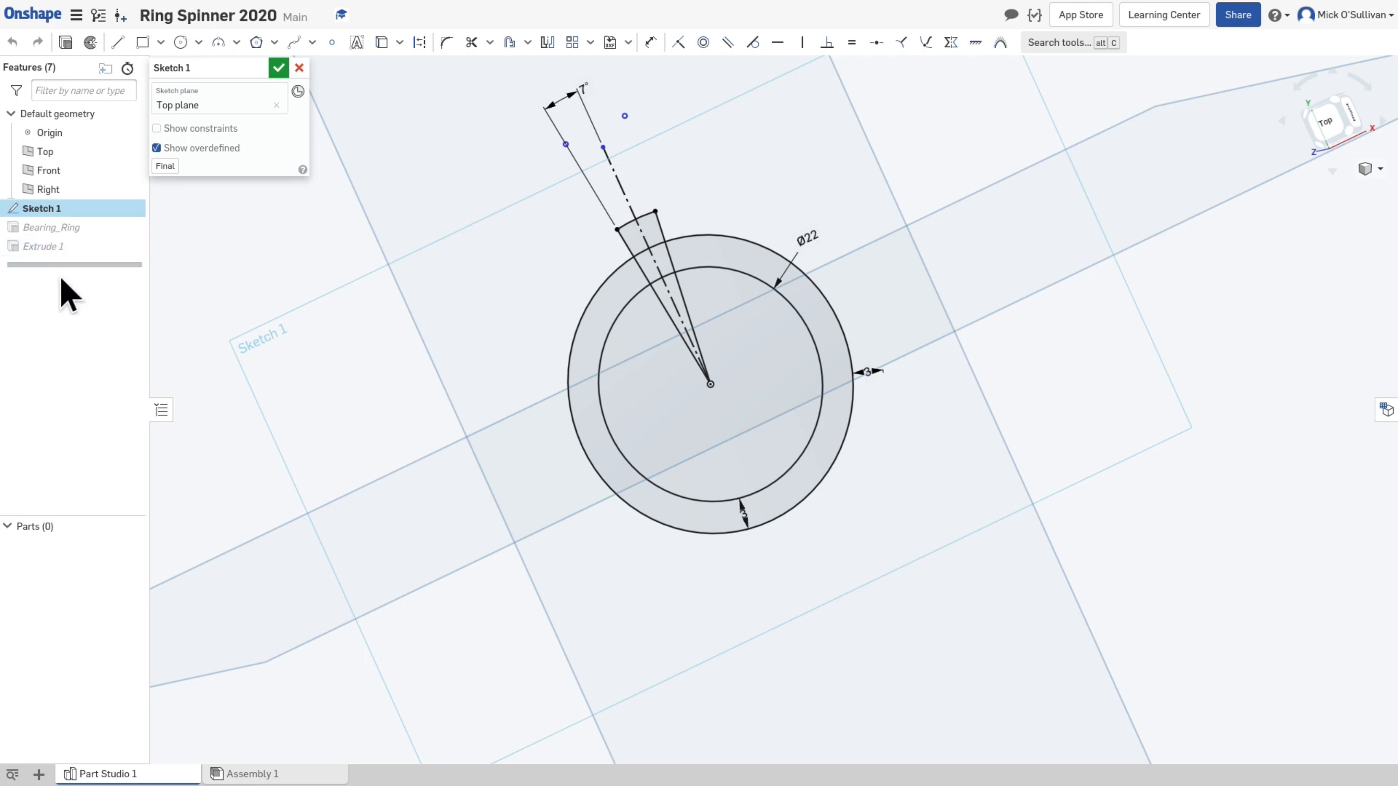
click(281, 68)
right_drag(489, 231, 528, 242)
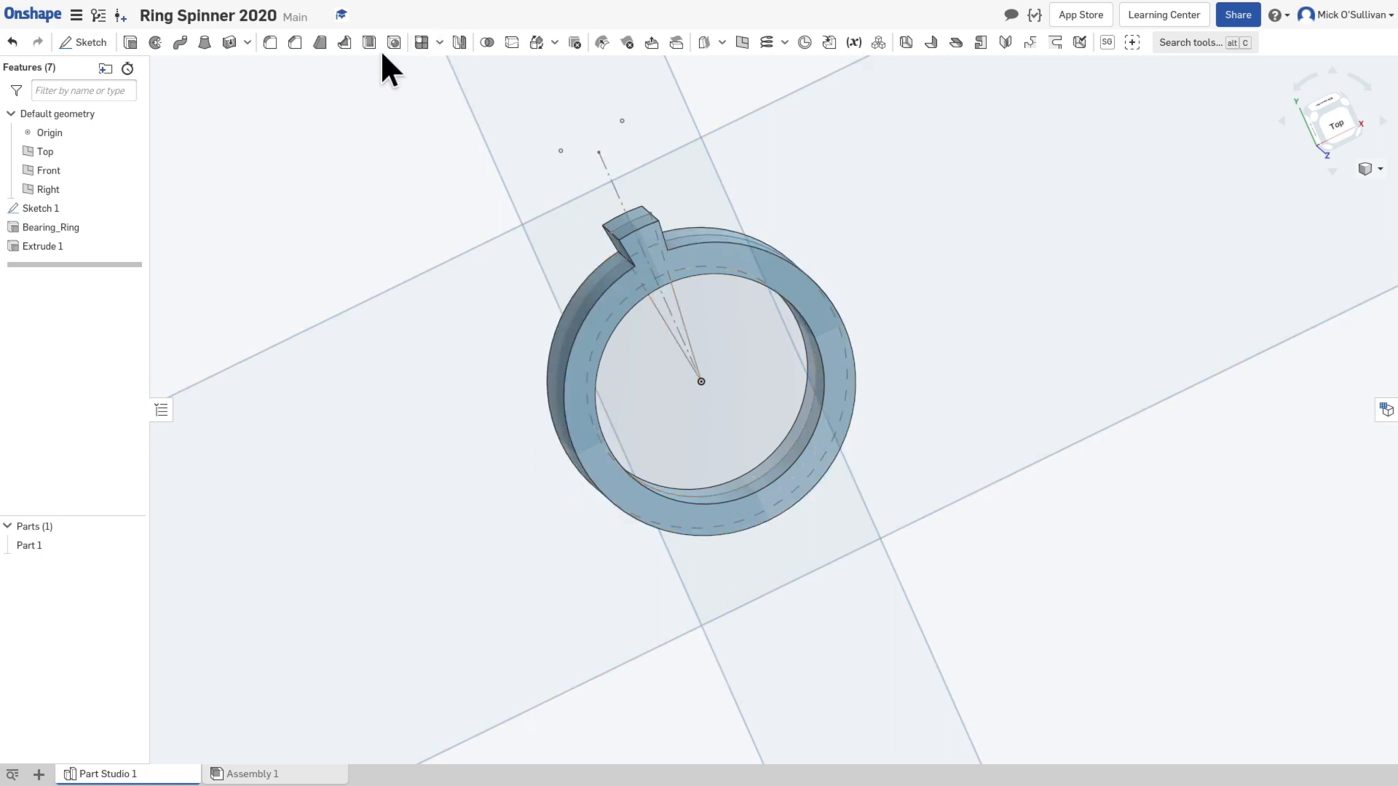
Step: Start a circular Feature pattern with the tooth extrusion, Extrude 1, as the feature to pattern
click(440, 43)
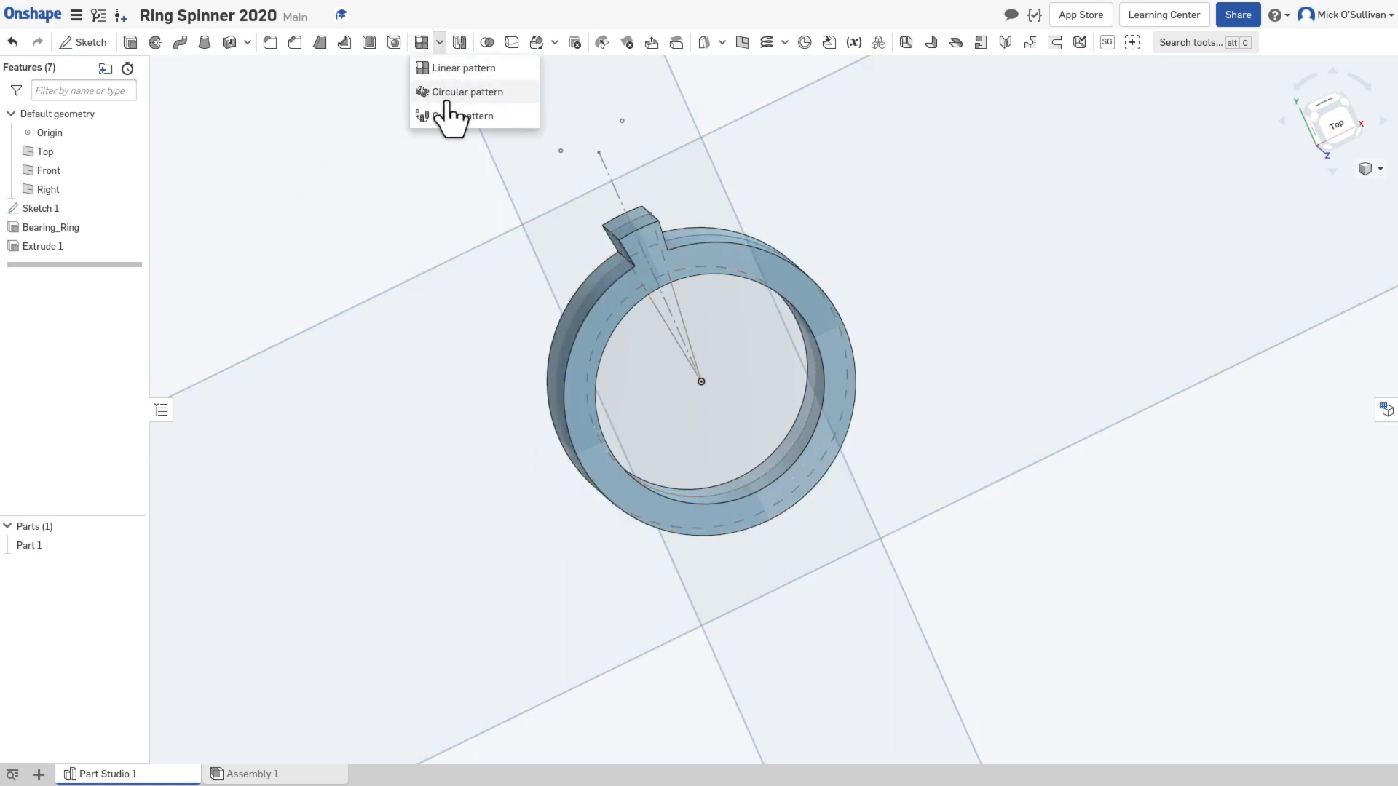
click(445, 96)
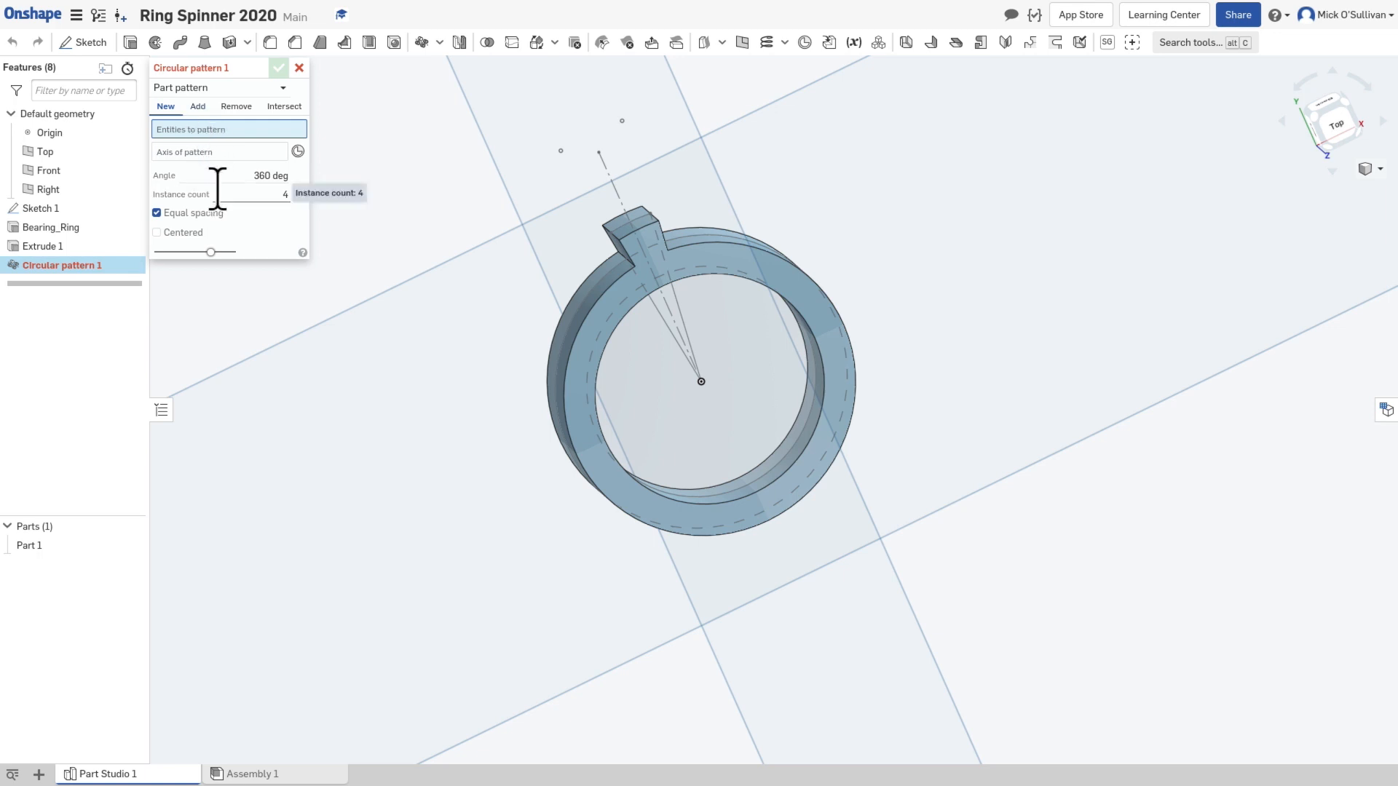
click(215, 89)
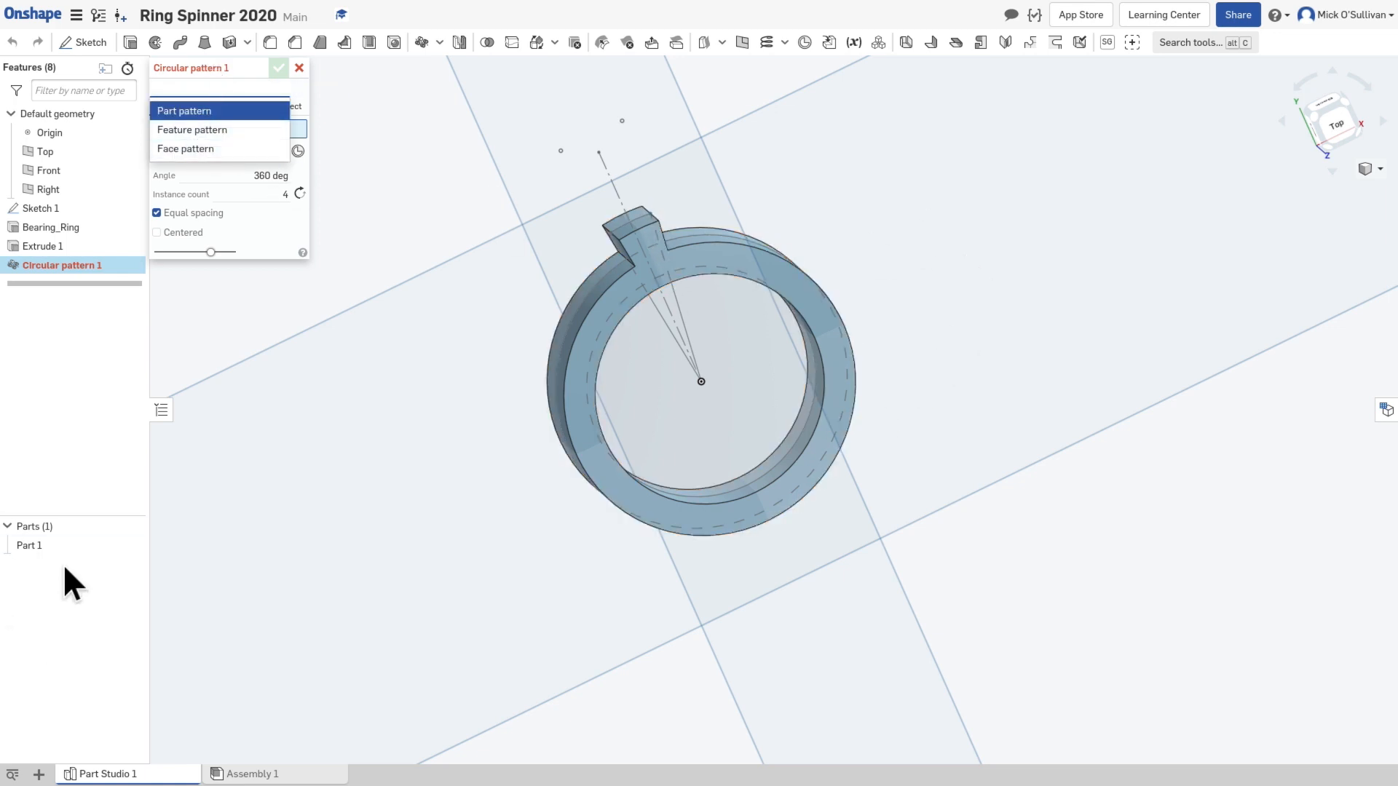
click(199, 134)
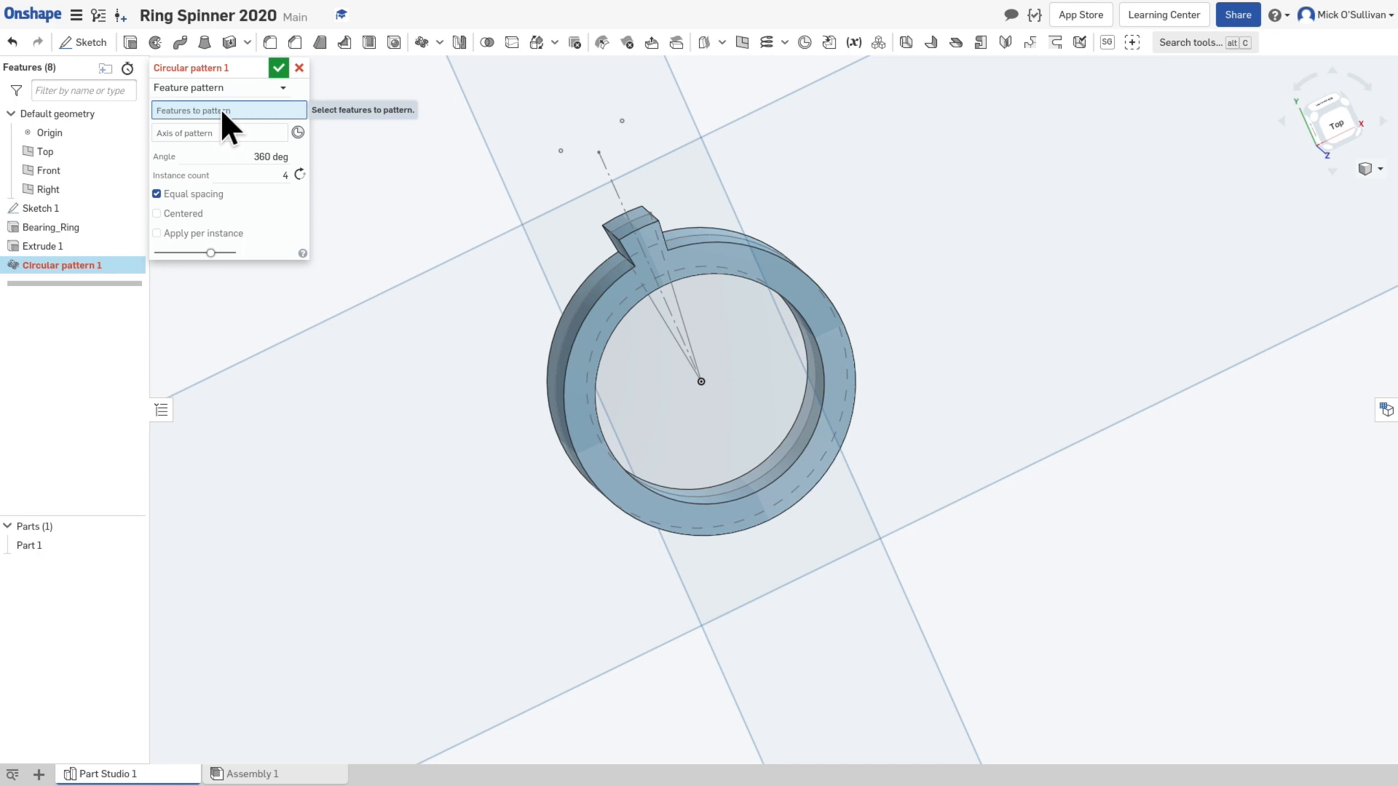
click(61, 245)
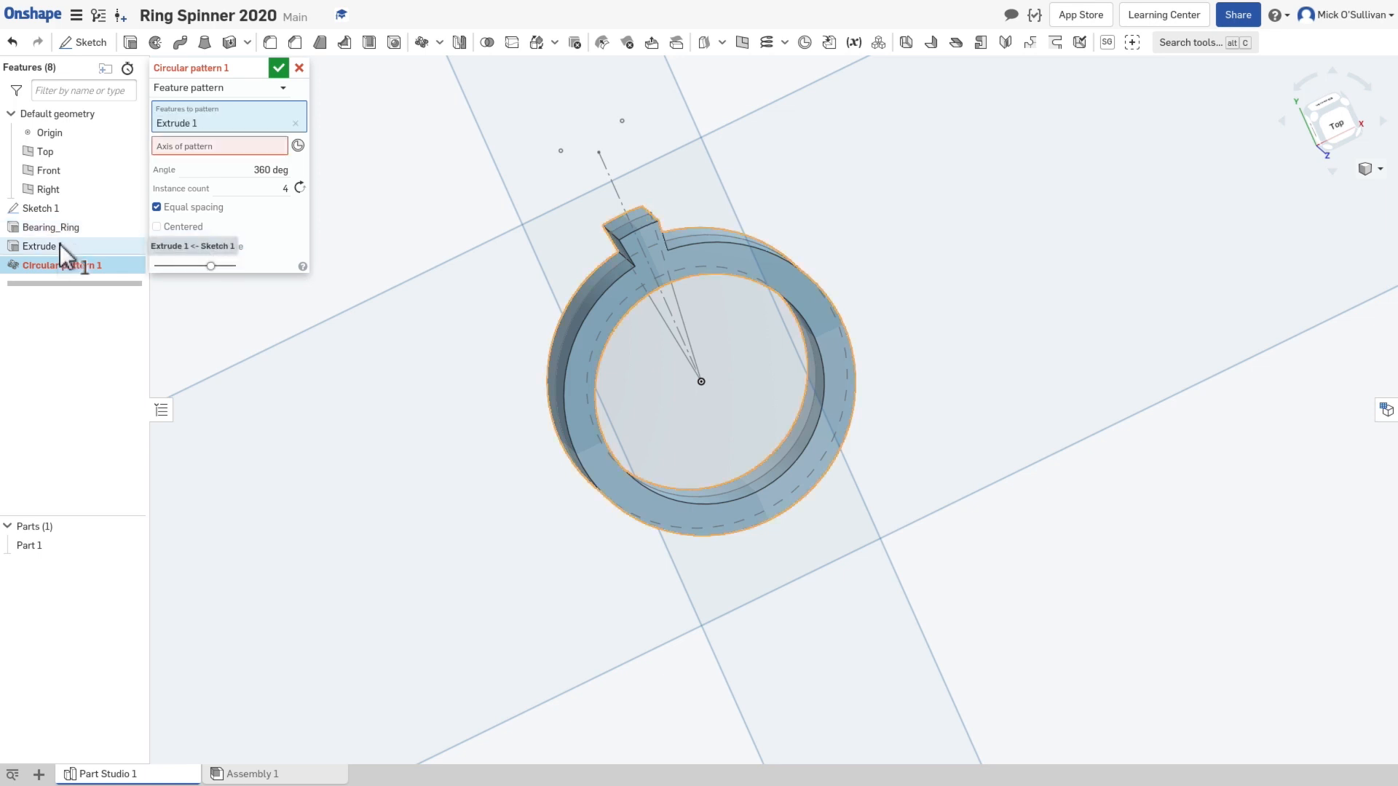
Step: Use the mate connector at the ring's centre as the pattern axis and enable Apply per instance
click(176, 147)
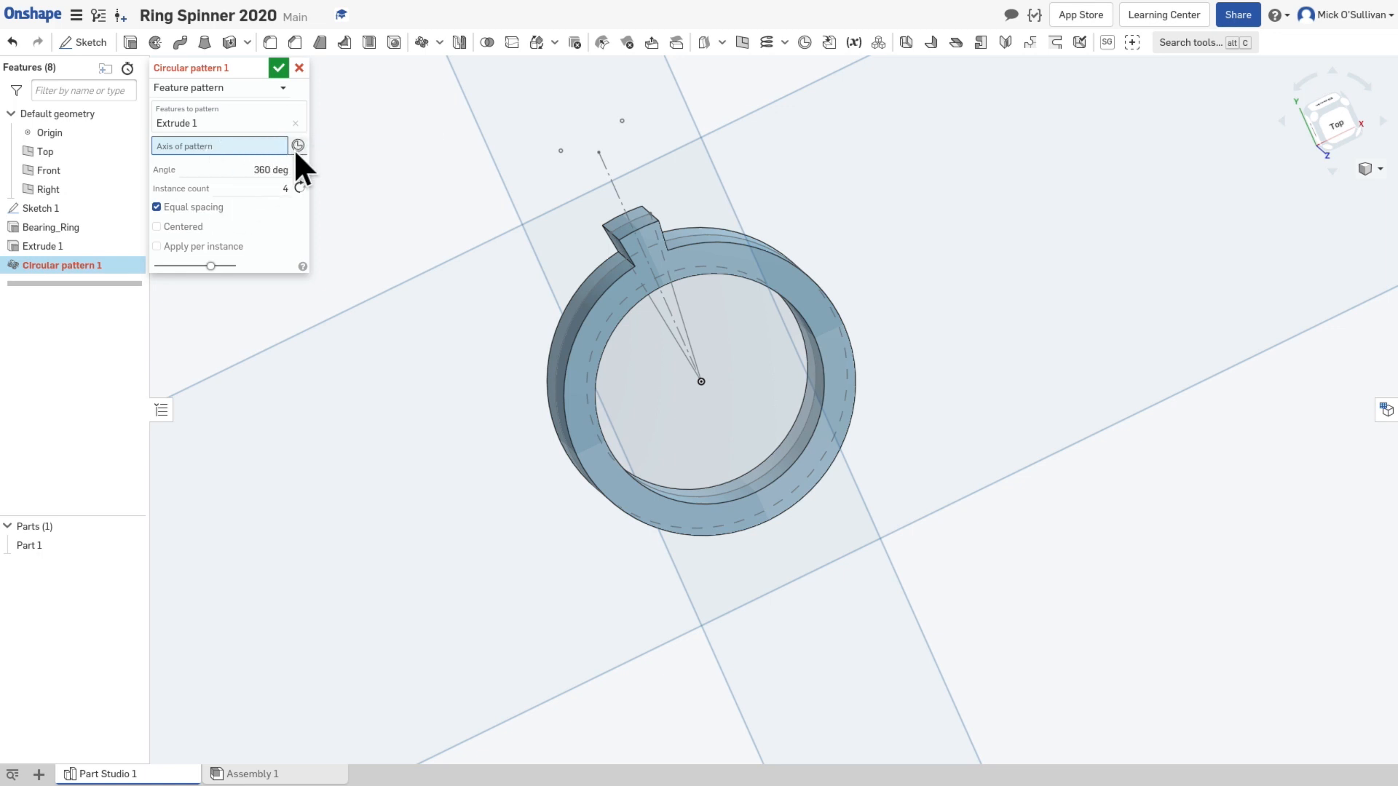
mouse_move(707, 395)
right_down()
mouse_move(723, 369)
mouse_move(689, 392)
right_up()
scroll(690, 395, up, 8)
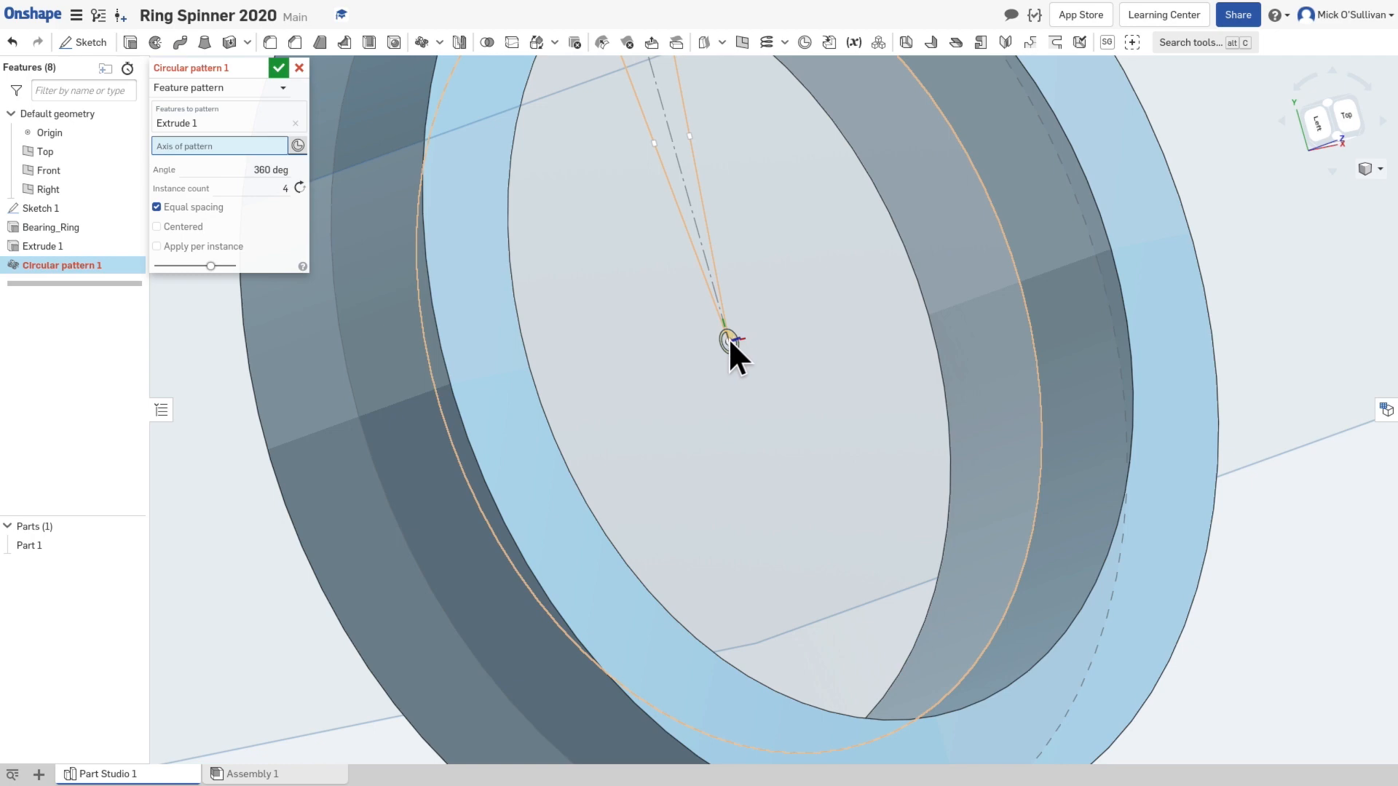
click(728, 338)
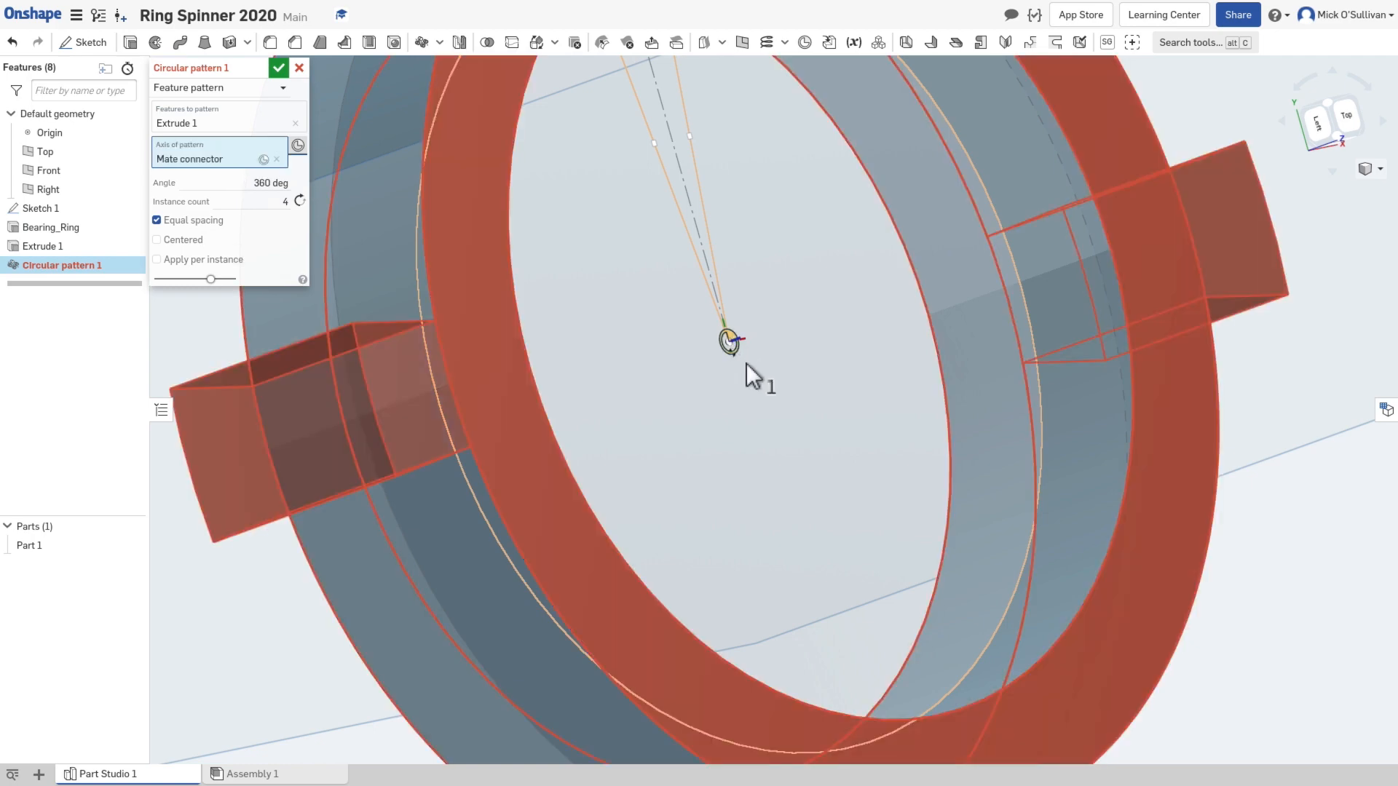
right_drag(800, 431, 755, 467)
scroll(754, 468, down, 5)
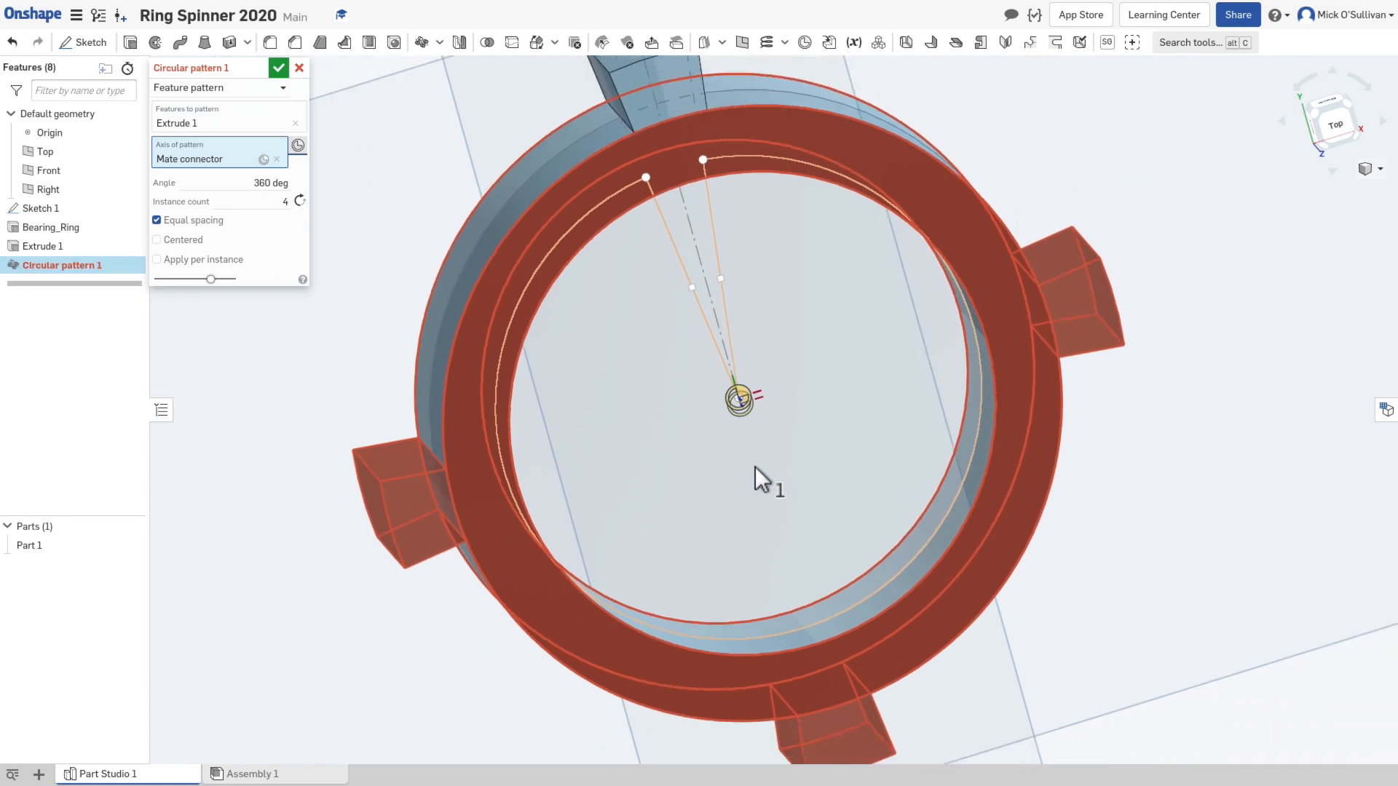
right_drag(755, 469, 595, 397)
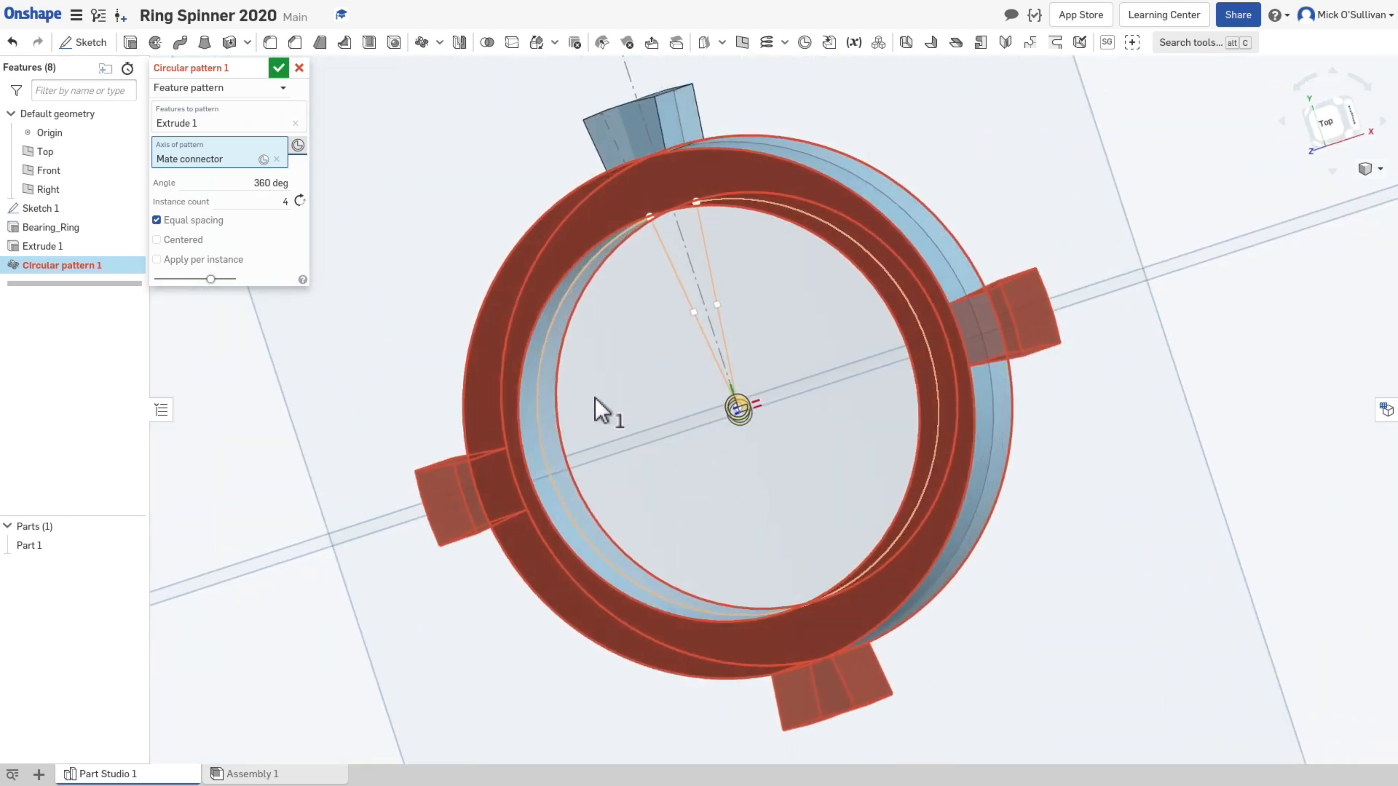
click(198, 260)
right_drag(295, 316, 389, 313)
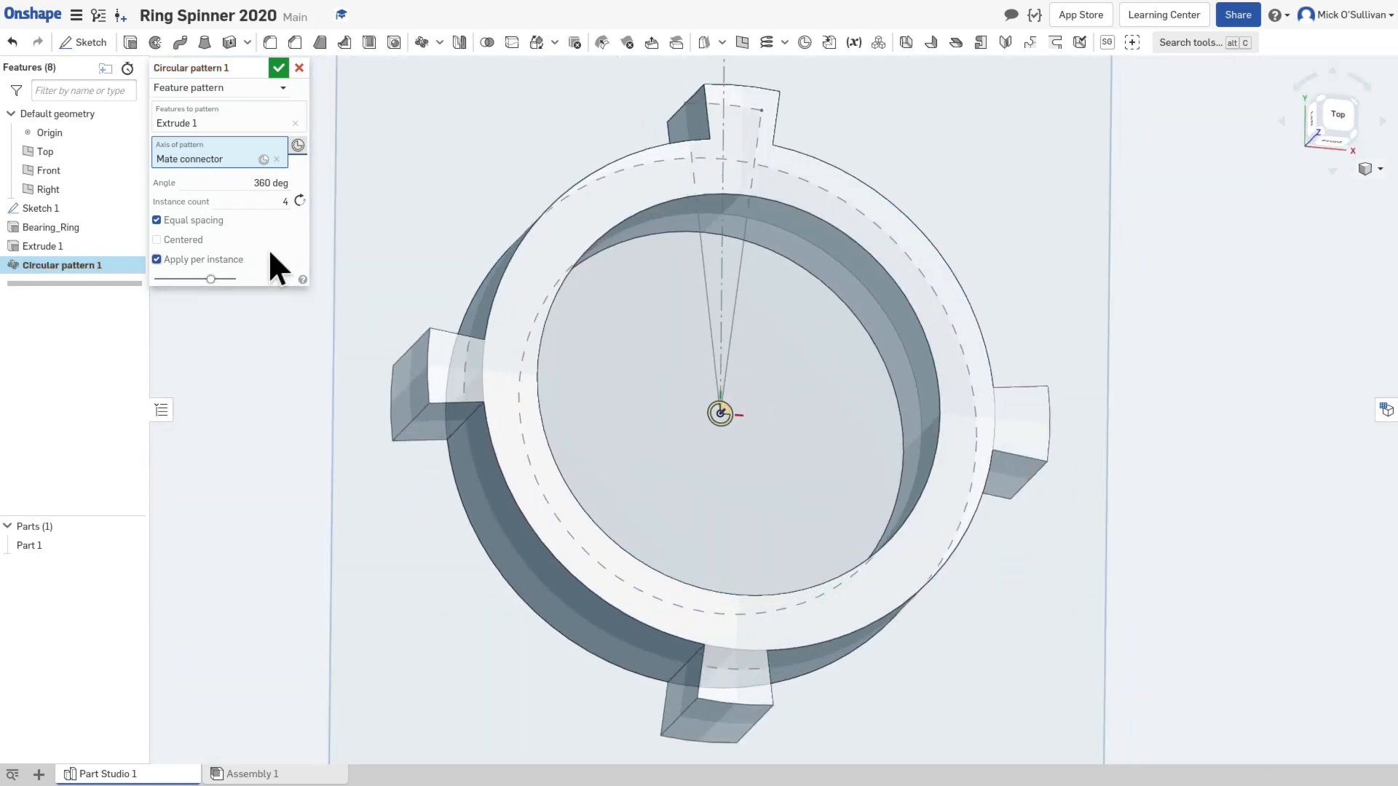
Step: Set the circular pattern's instance count to 10 and check the tooth spacing
click(285, 206)
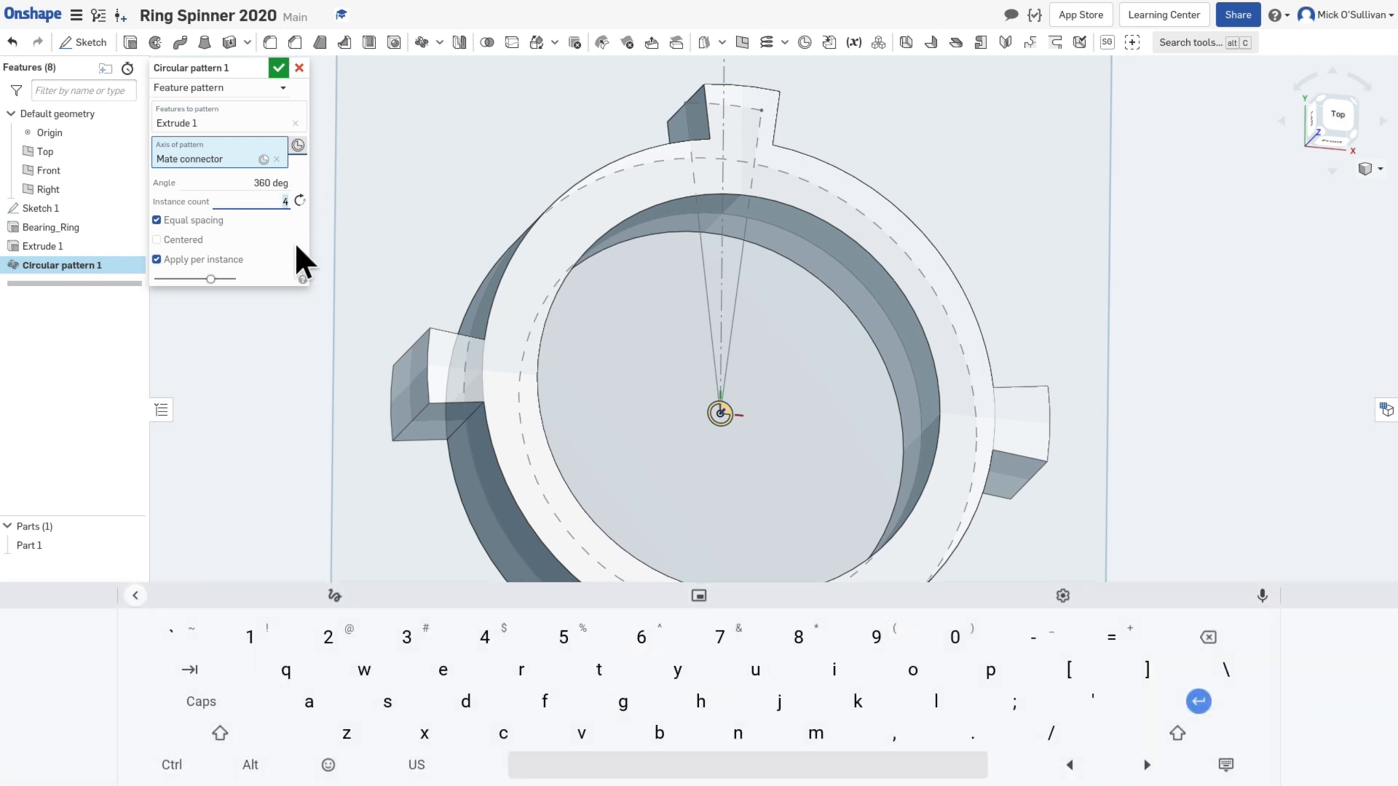
text(10)
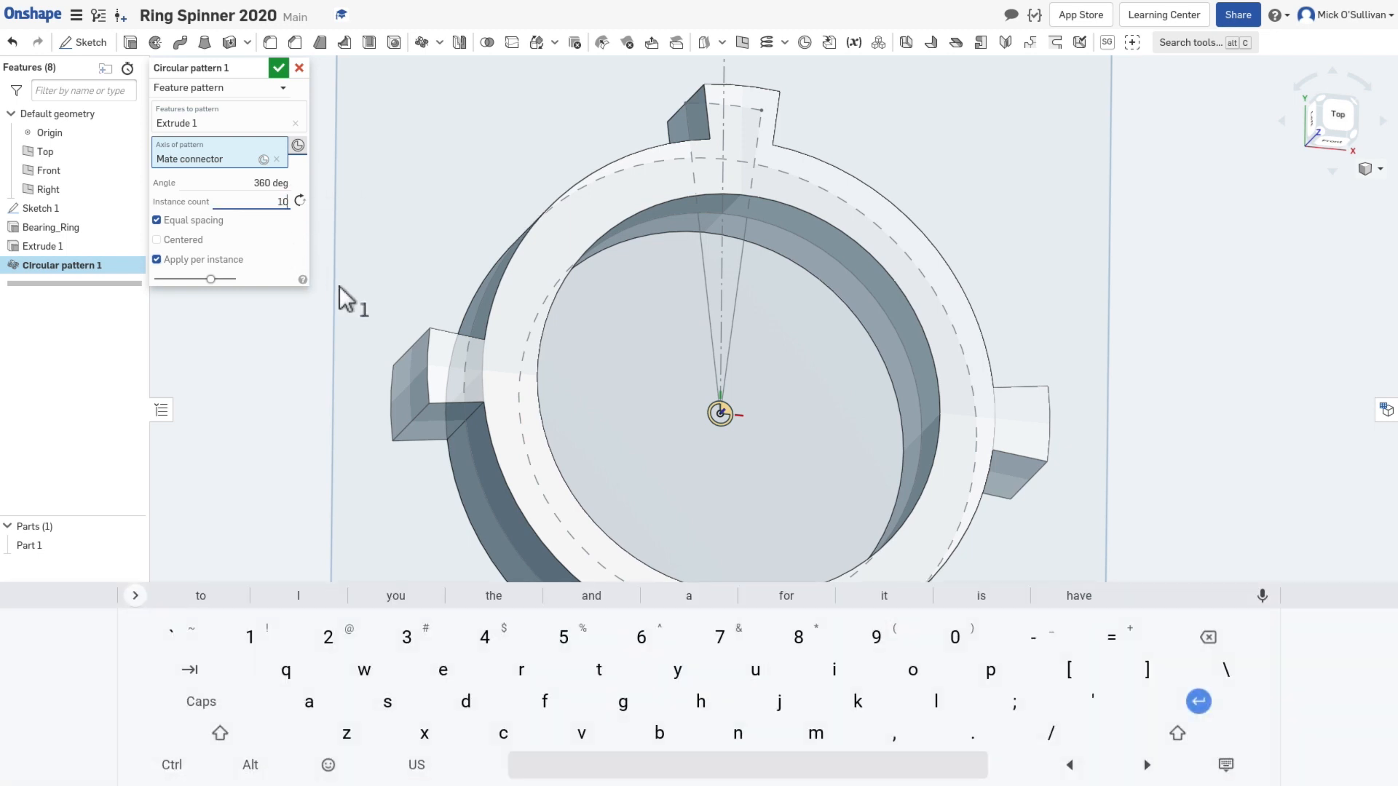
key(Tab)
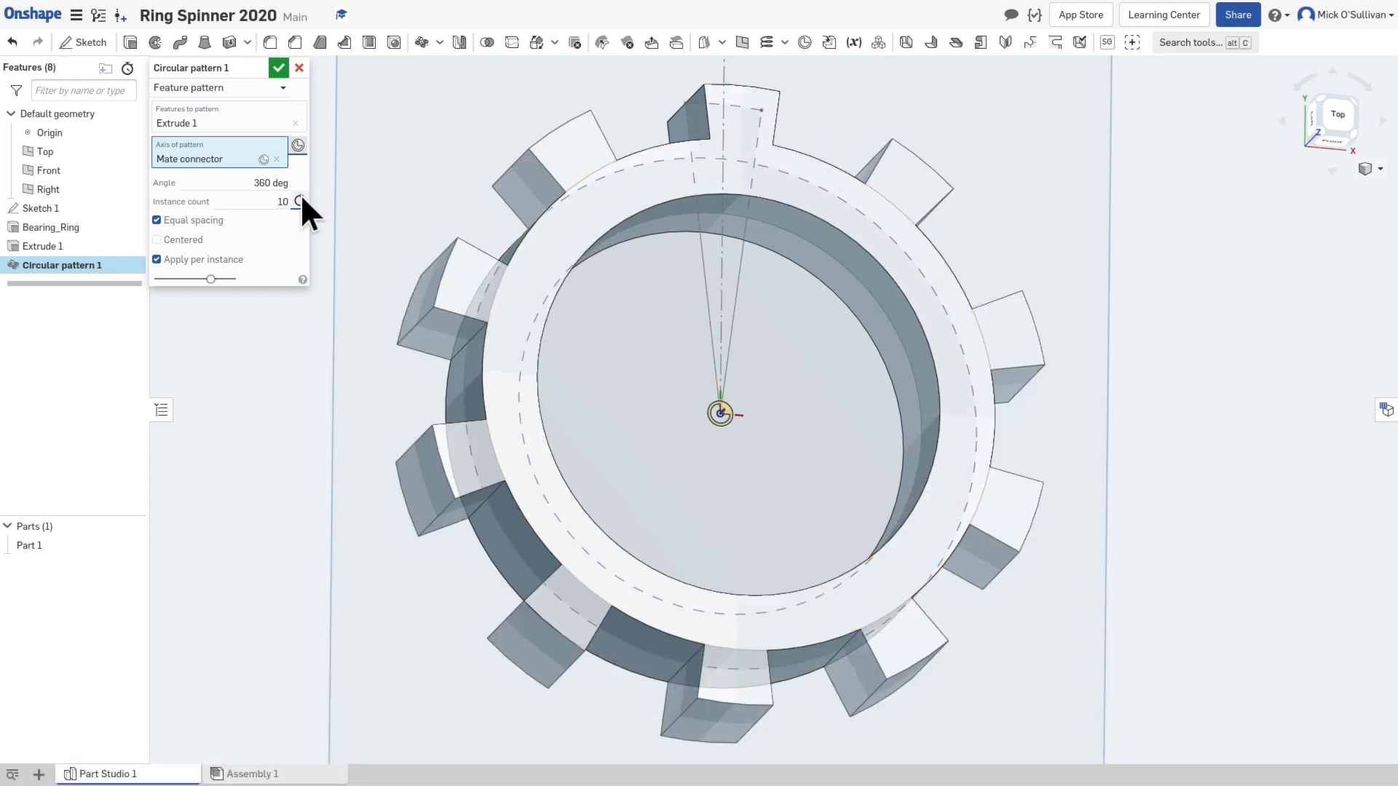
right_drag(356, 264, 333, 291)
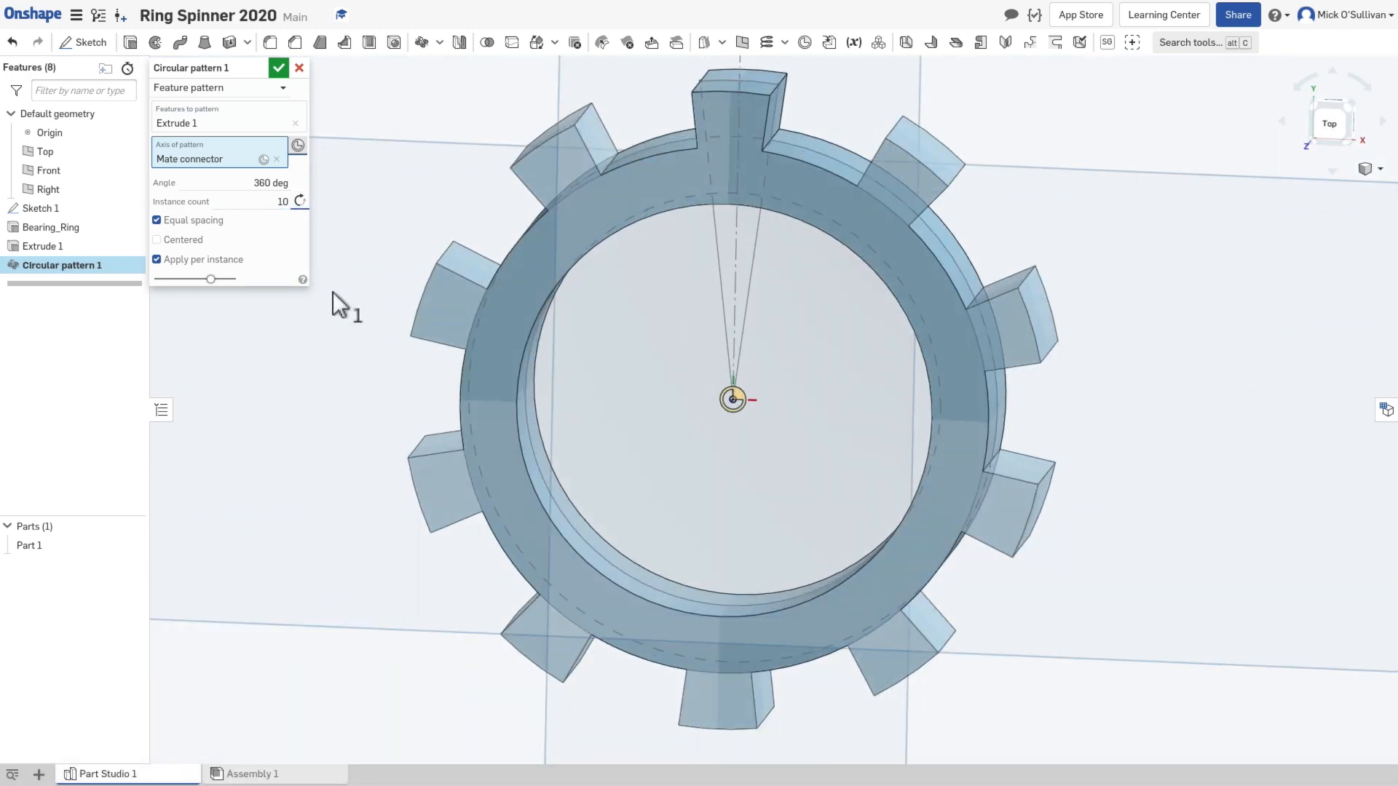
Step: Set the circular pattern's instance count to 14 and accept the pattern
click(285, 198)
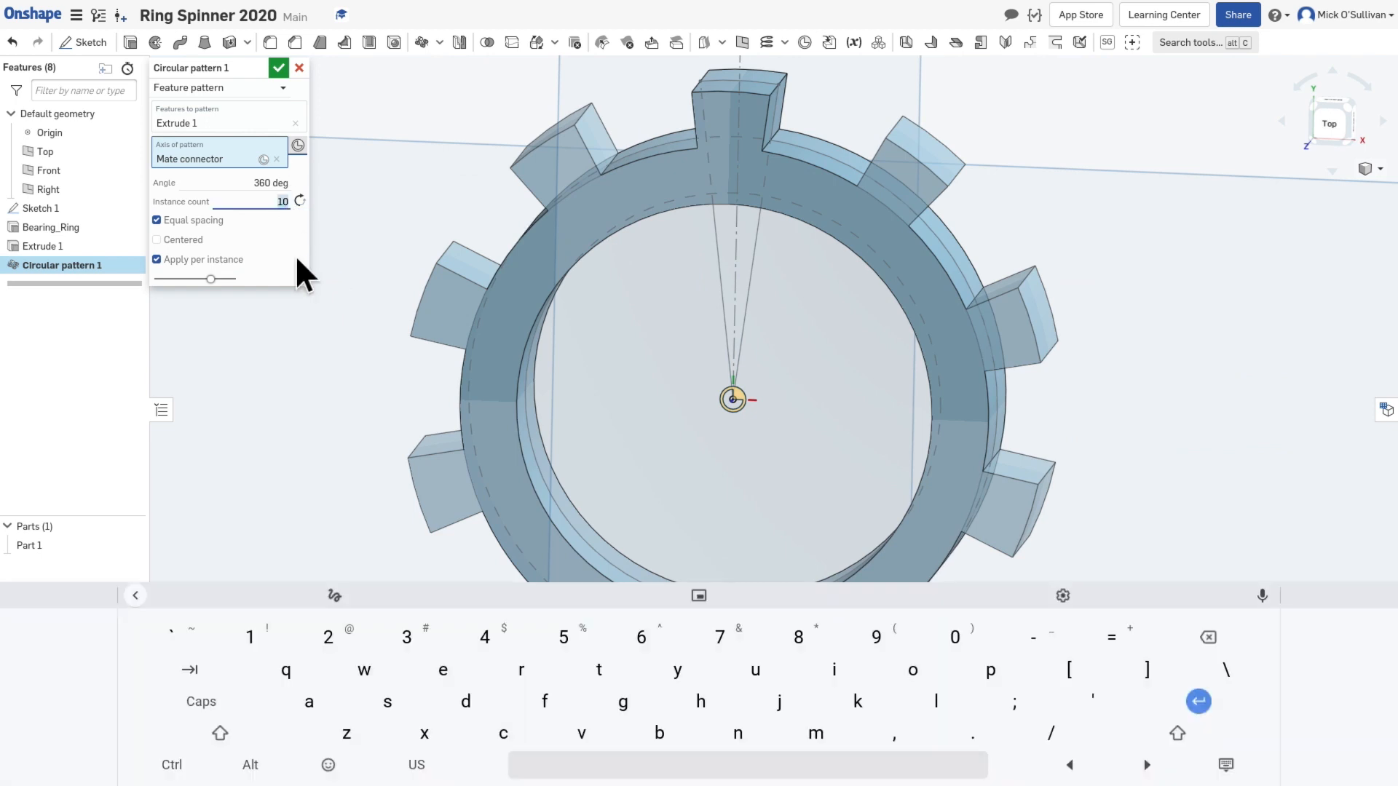
text(14)
key(Tab)
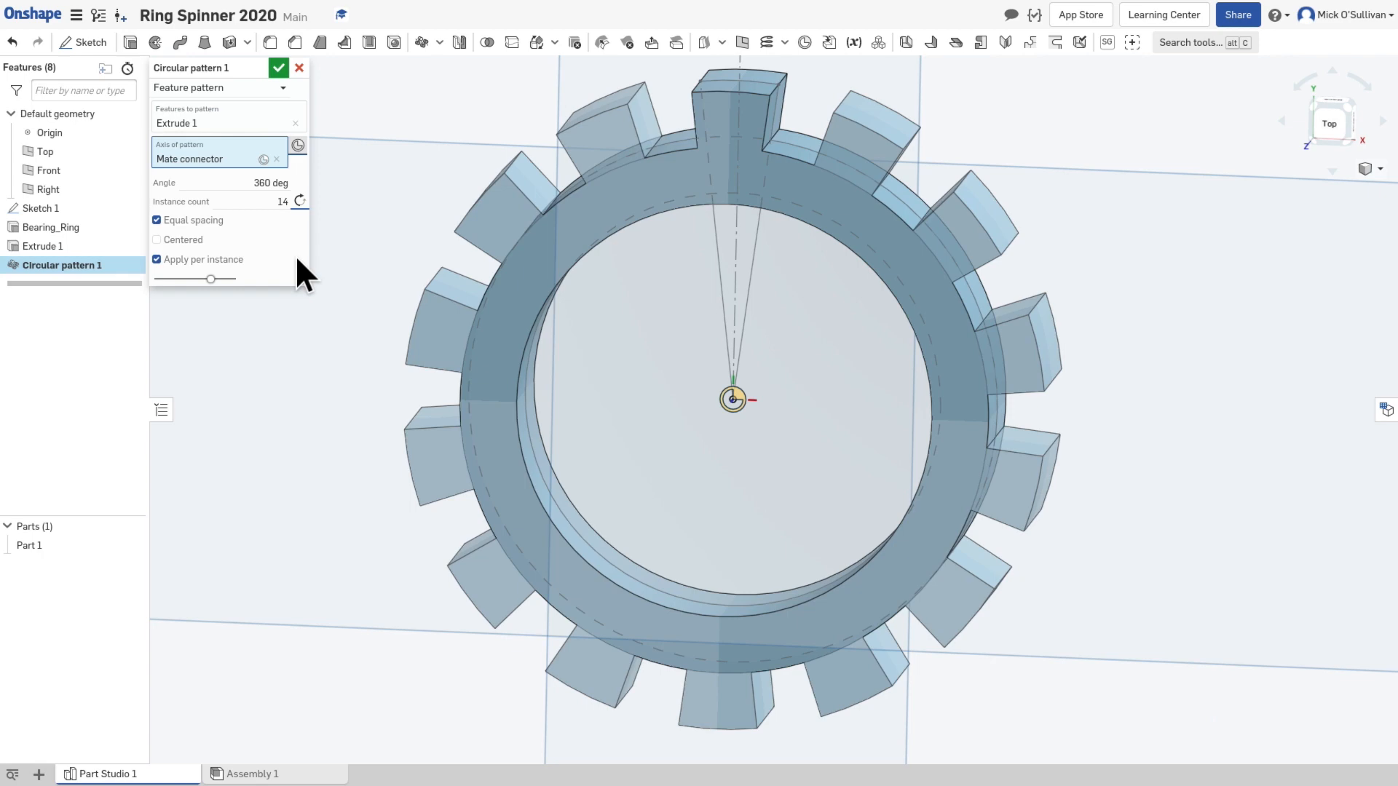
right_drag(643, 411, 584, 329)
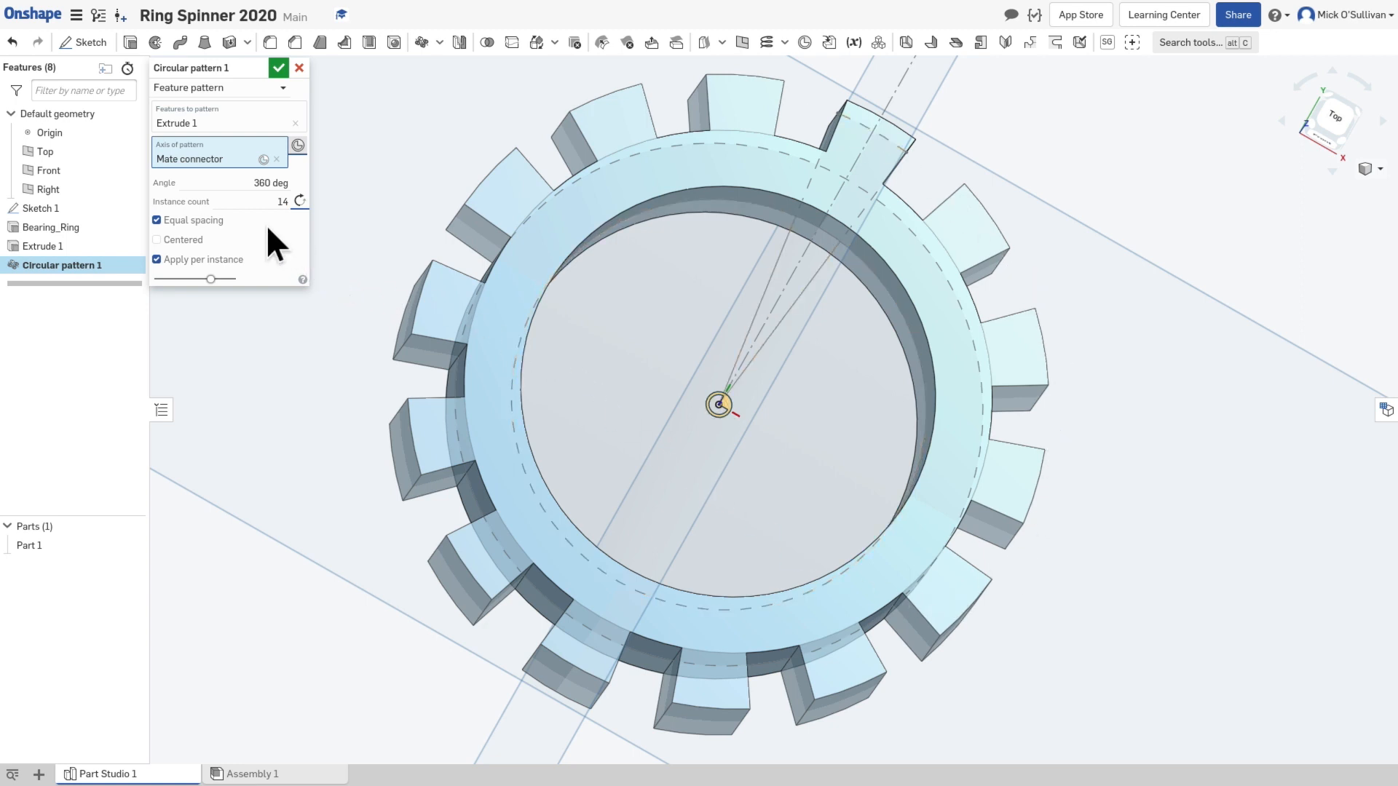
click(278, 68)
Step: Inspect the toothed ring, and start a new sketch on the flat side face of the original tooth
right_drag(511, 195, 494, 159)
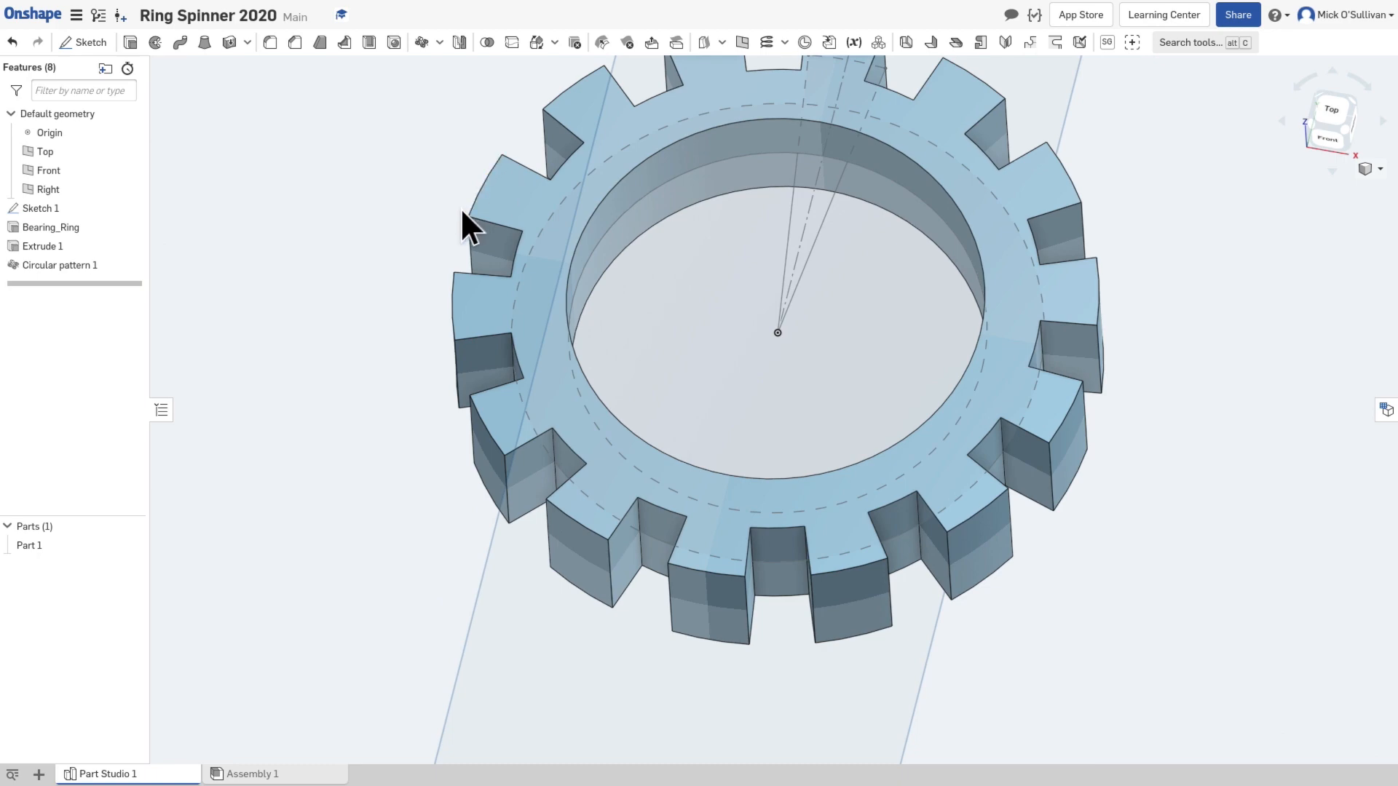
right_drag(471, 240, 459, 350)
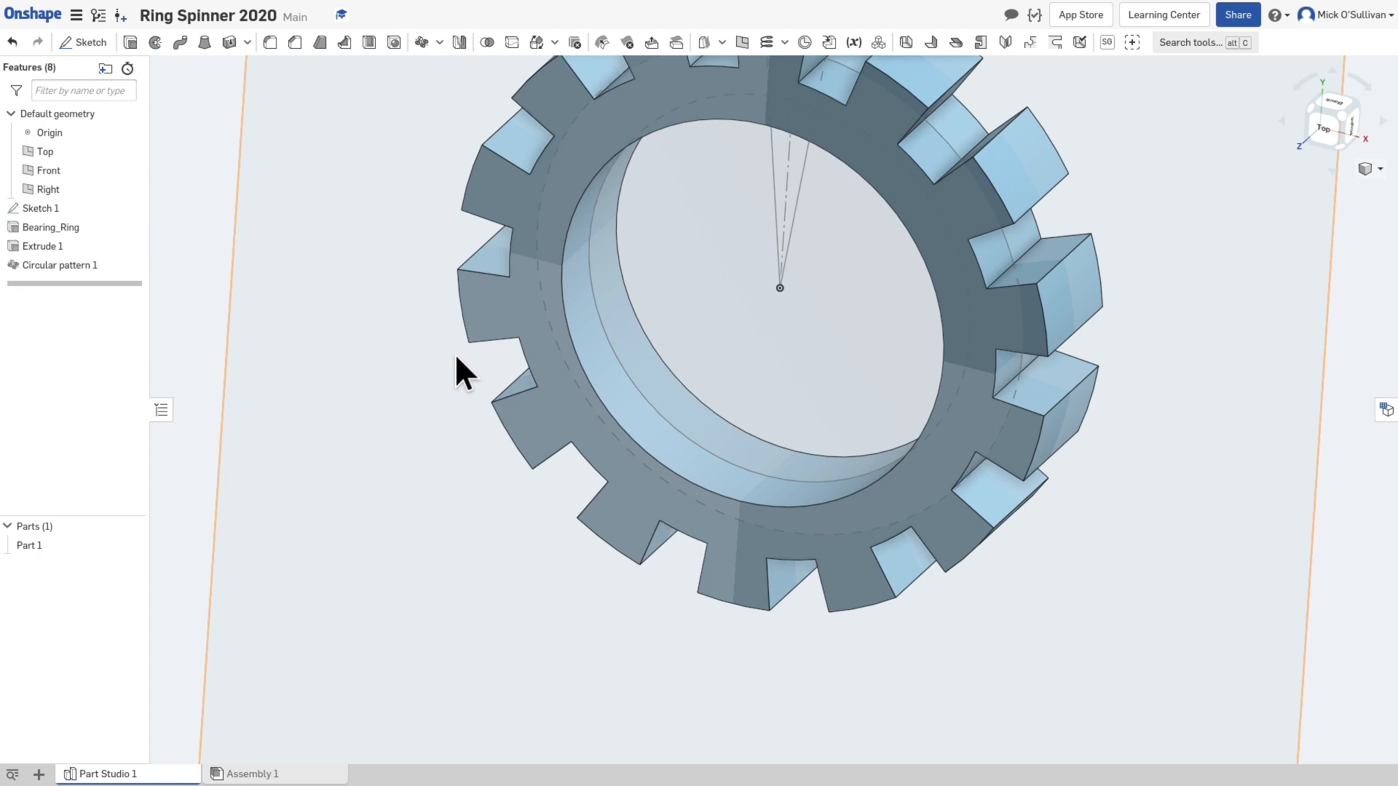
click(1330, 122)
scroll(782, 348, up, 5)
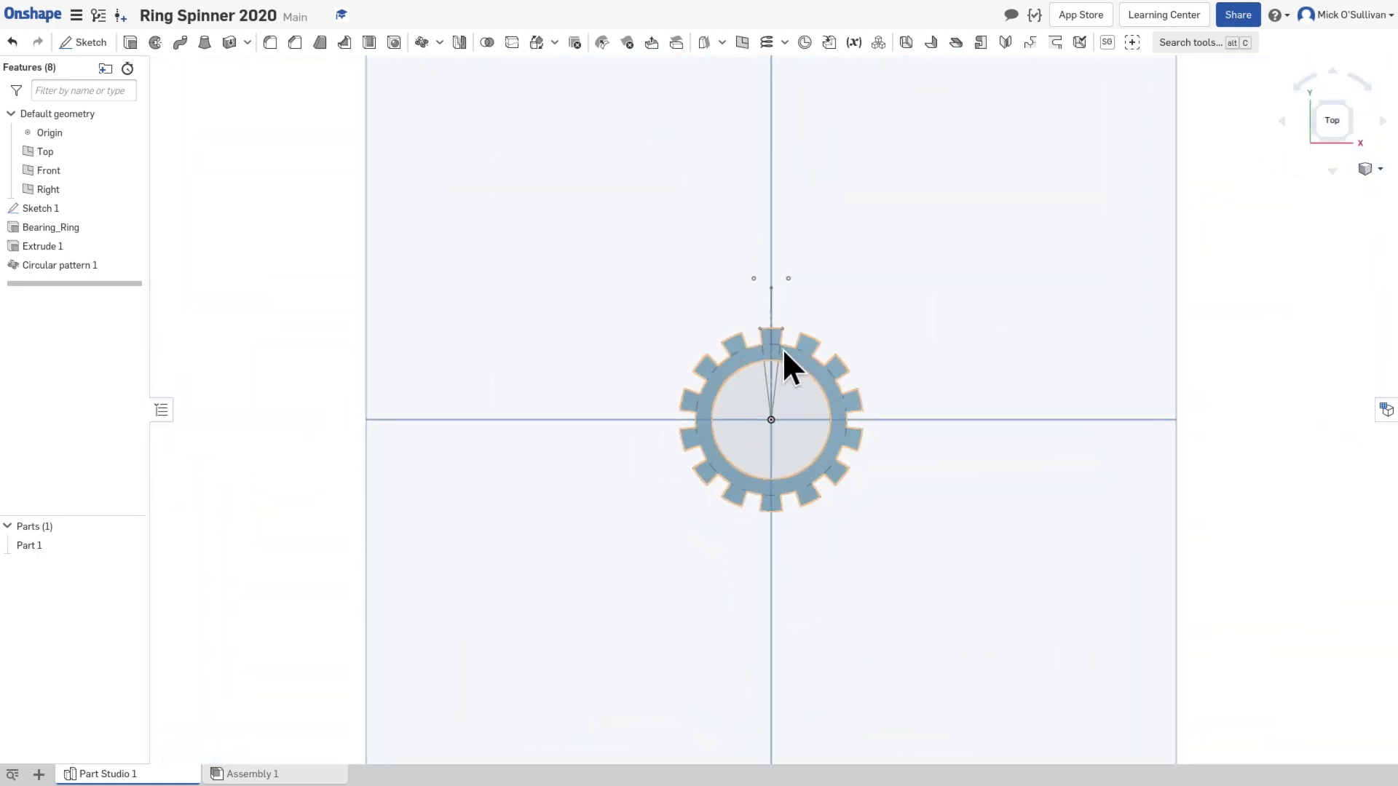
right_drag(811, 355, 764, 368)
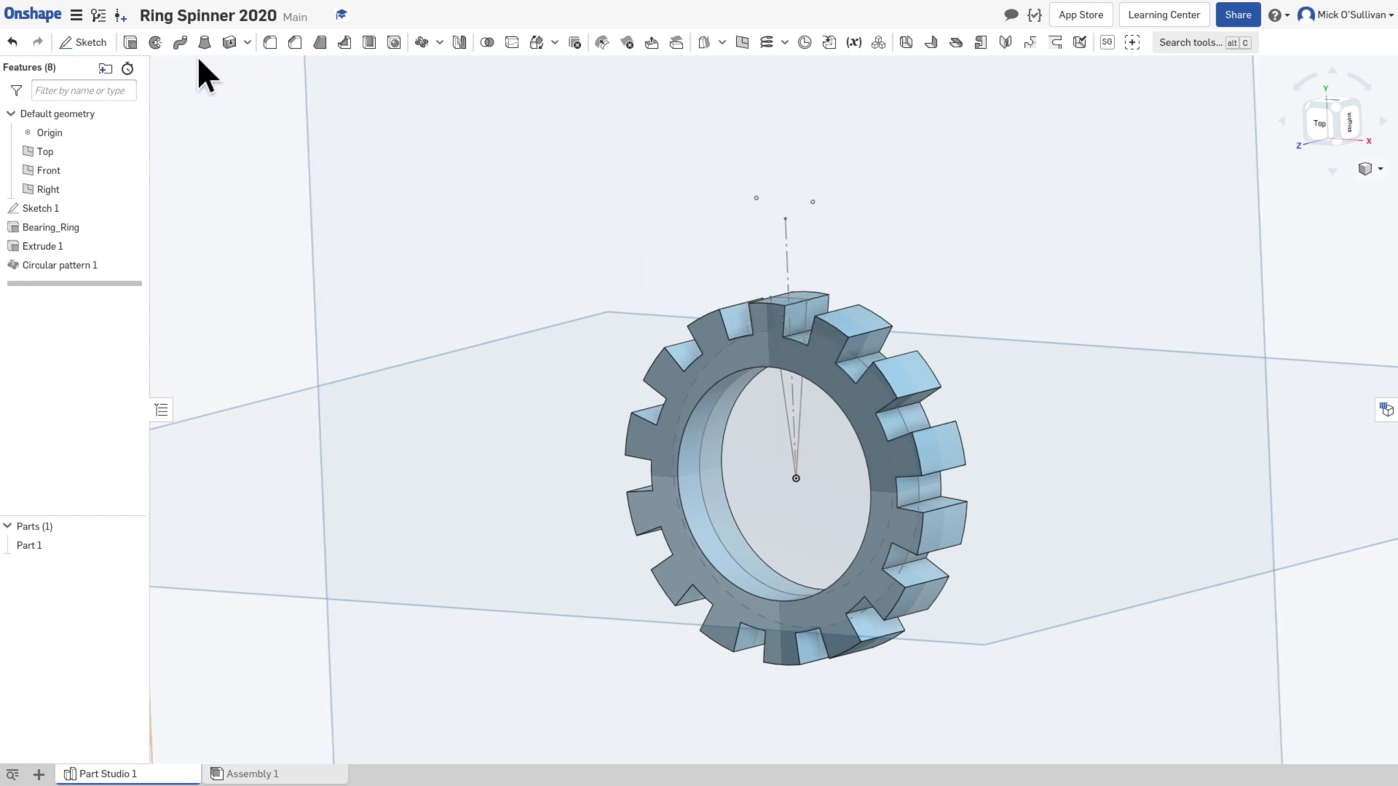
click(98, 45)
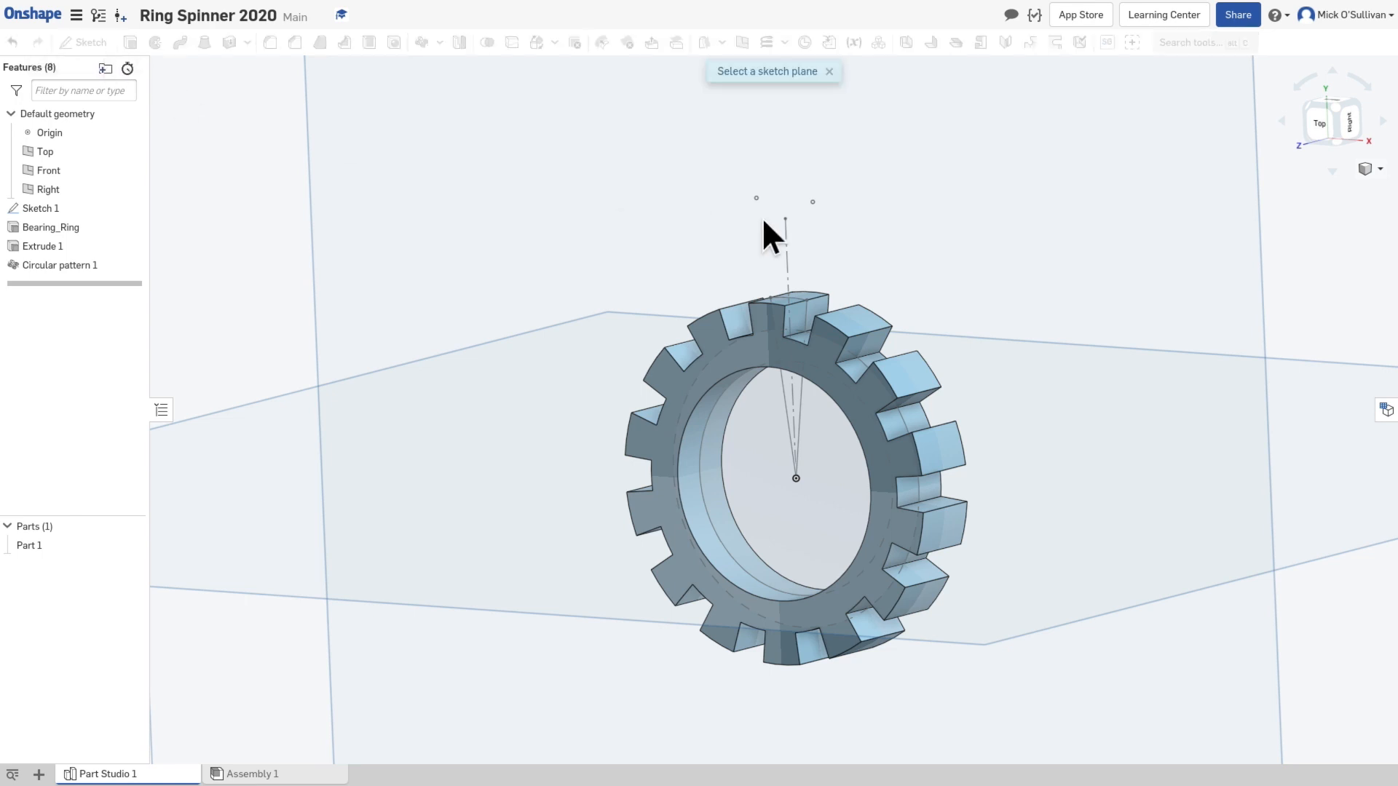
click(797, 331)
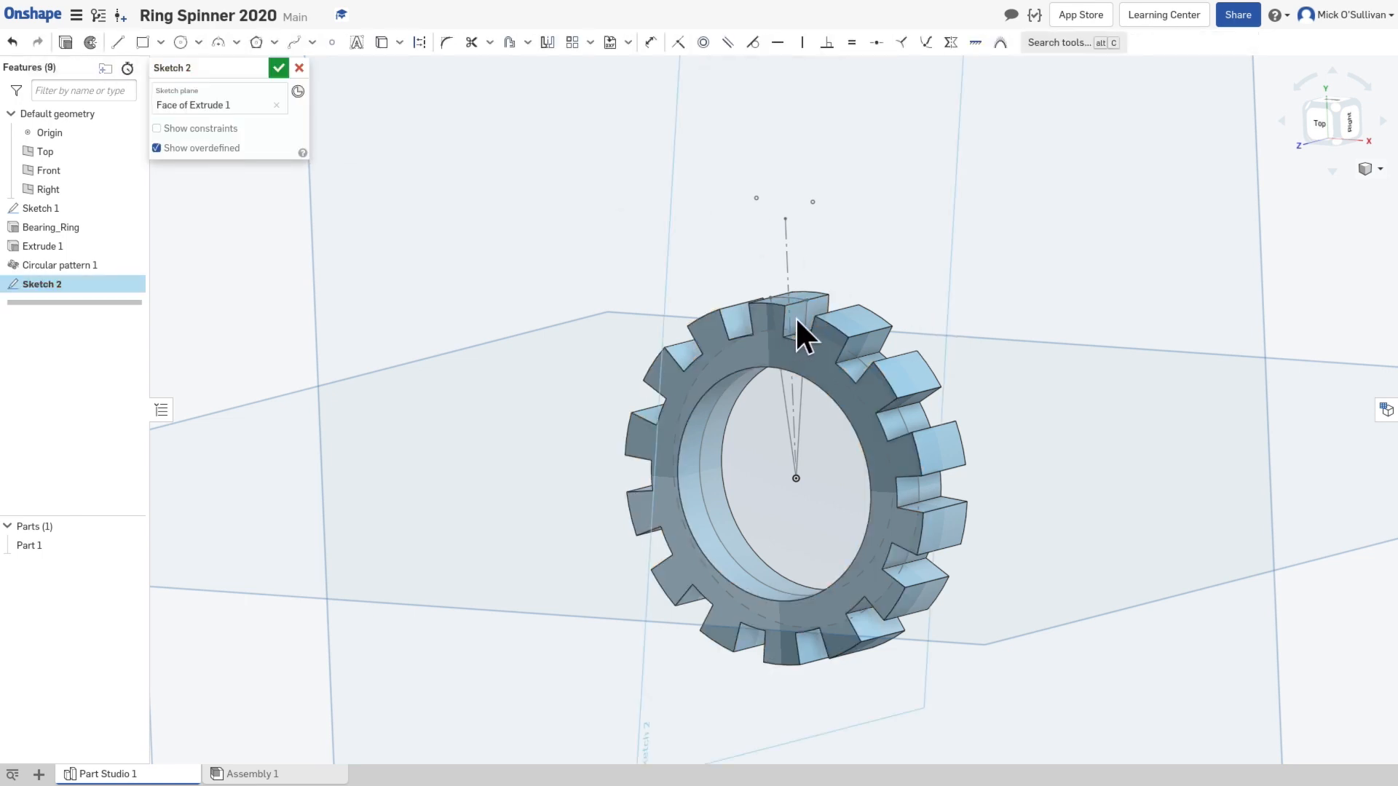
scroll(795, 316, up, 6)
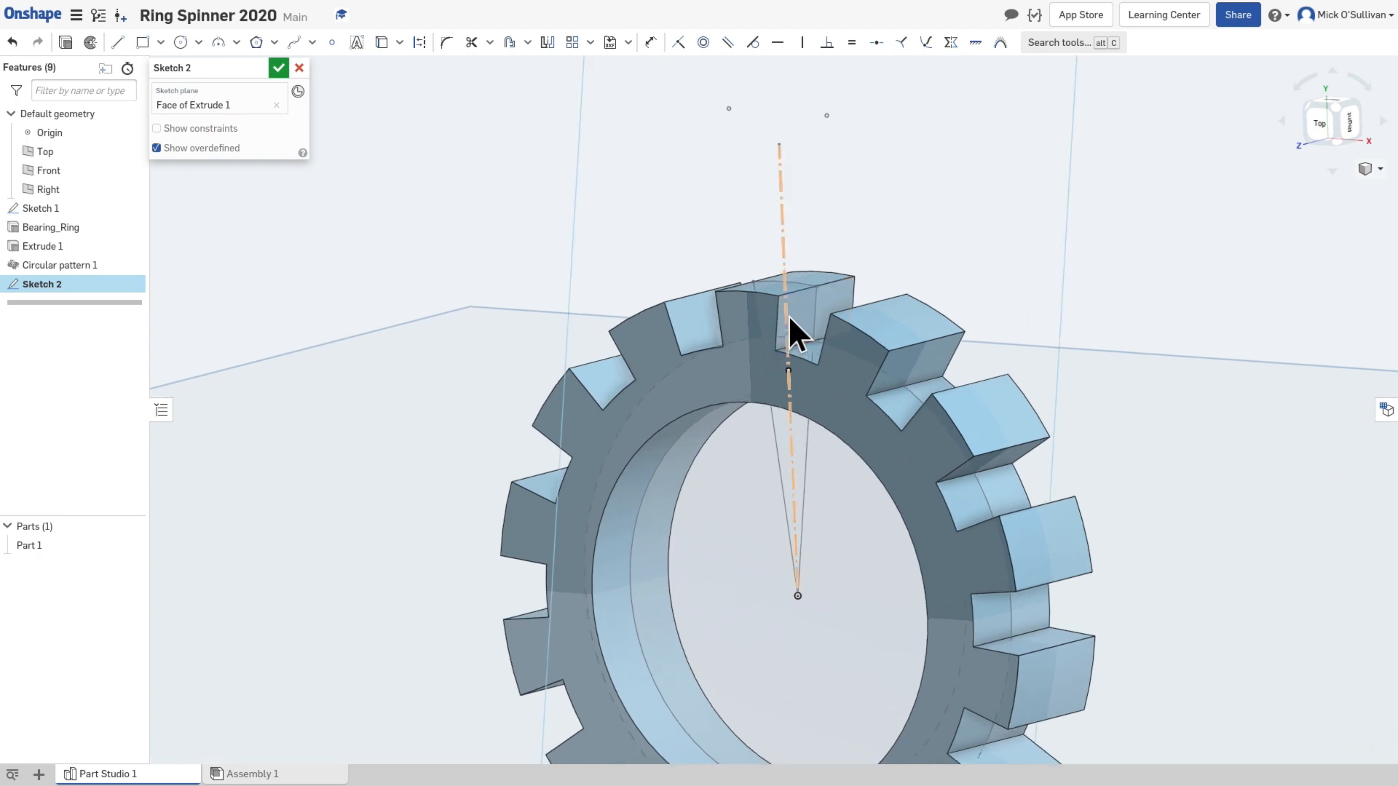
scroll(785, 309, up, 3)
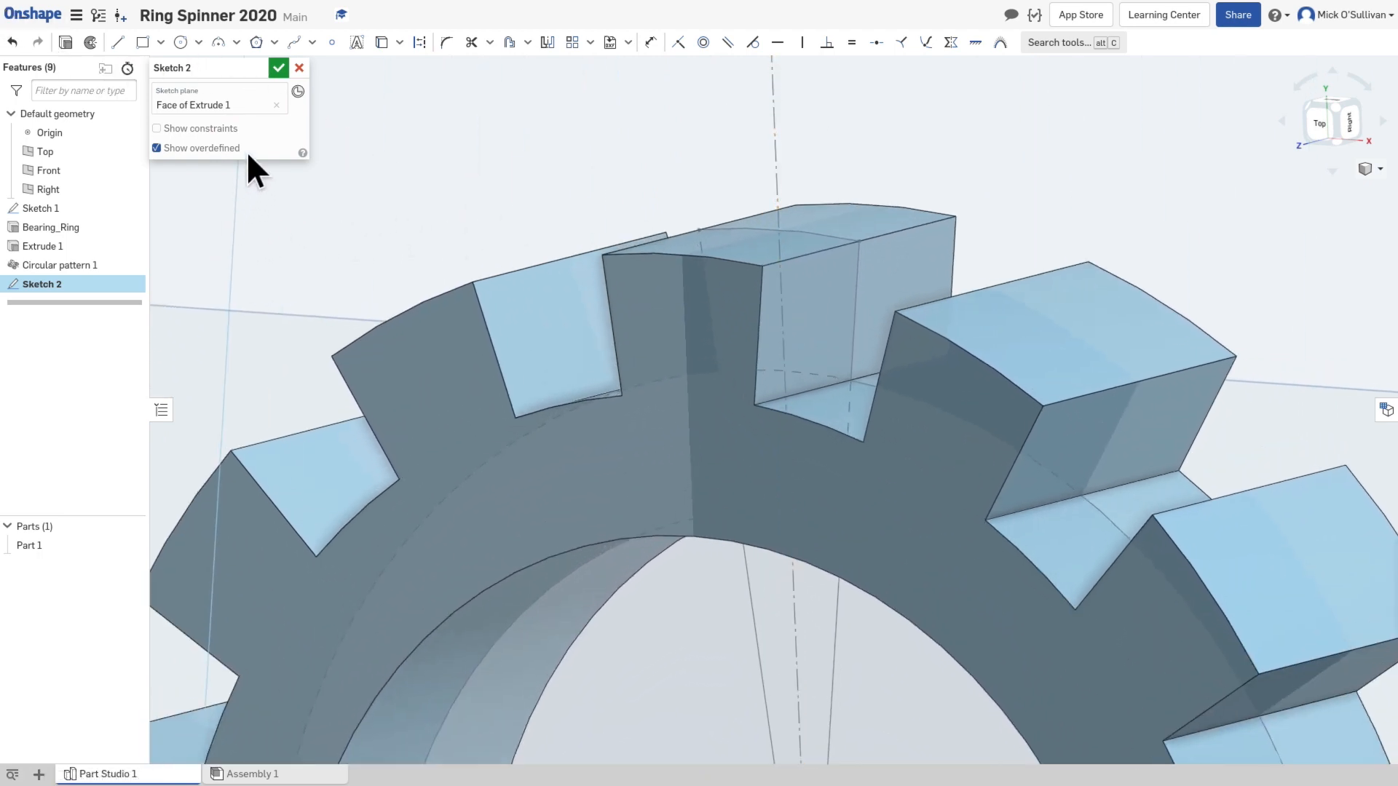
Step: Sketch a V about 1.1 mm deep on the tooth's side face, joining both outer corners to a point on the vertical centre edge
click(119, 43)
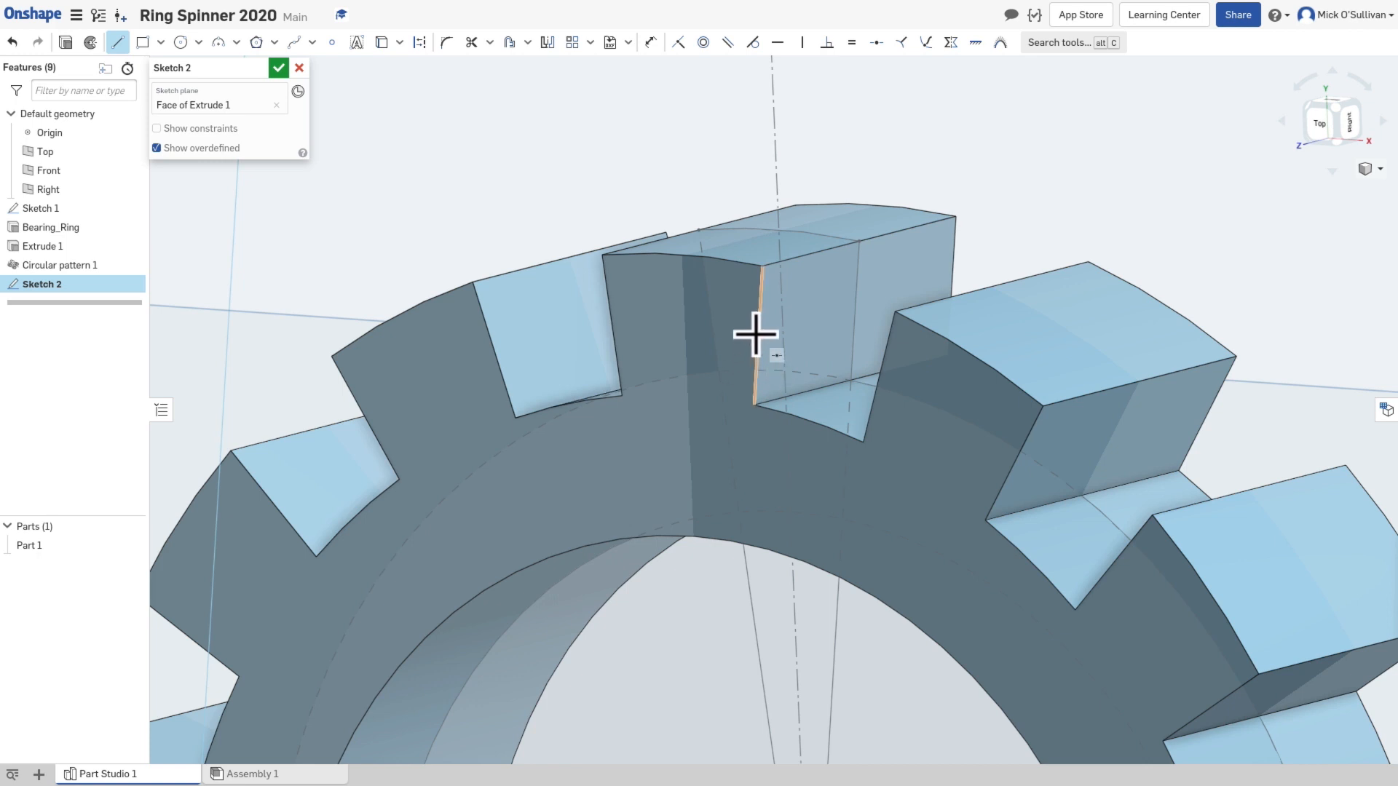
click(760, 266)
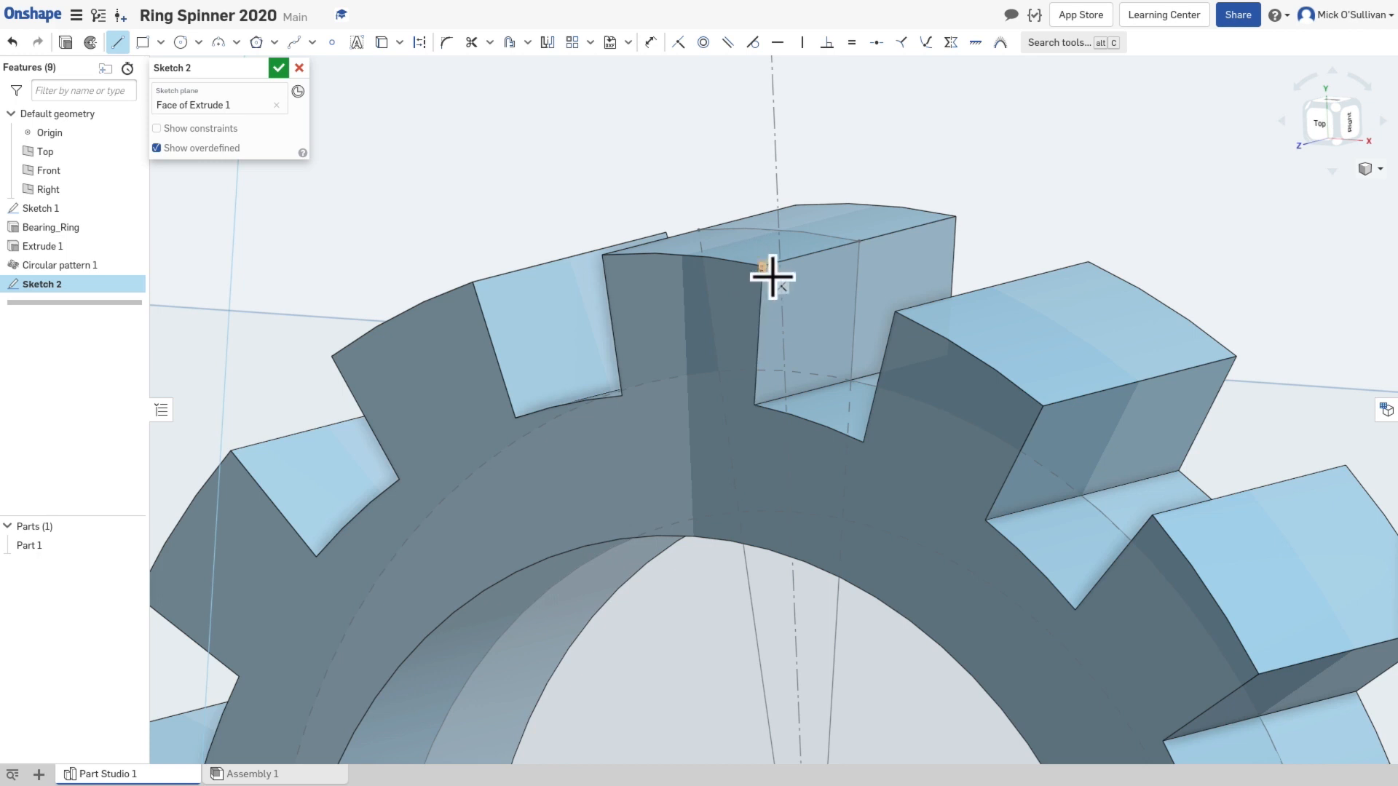
click(856, 293)
click(955, 217)
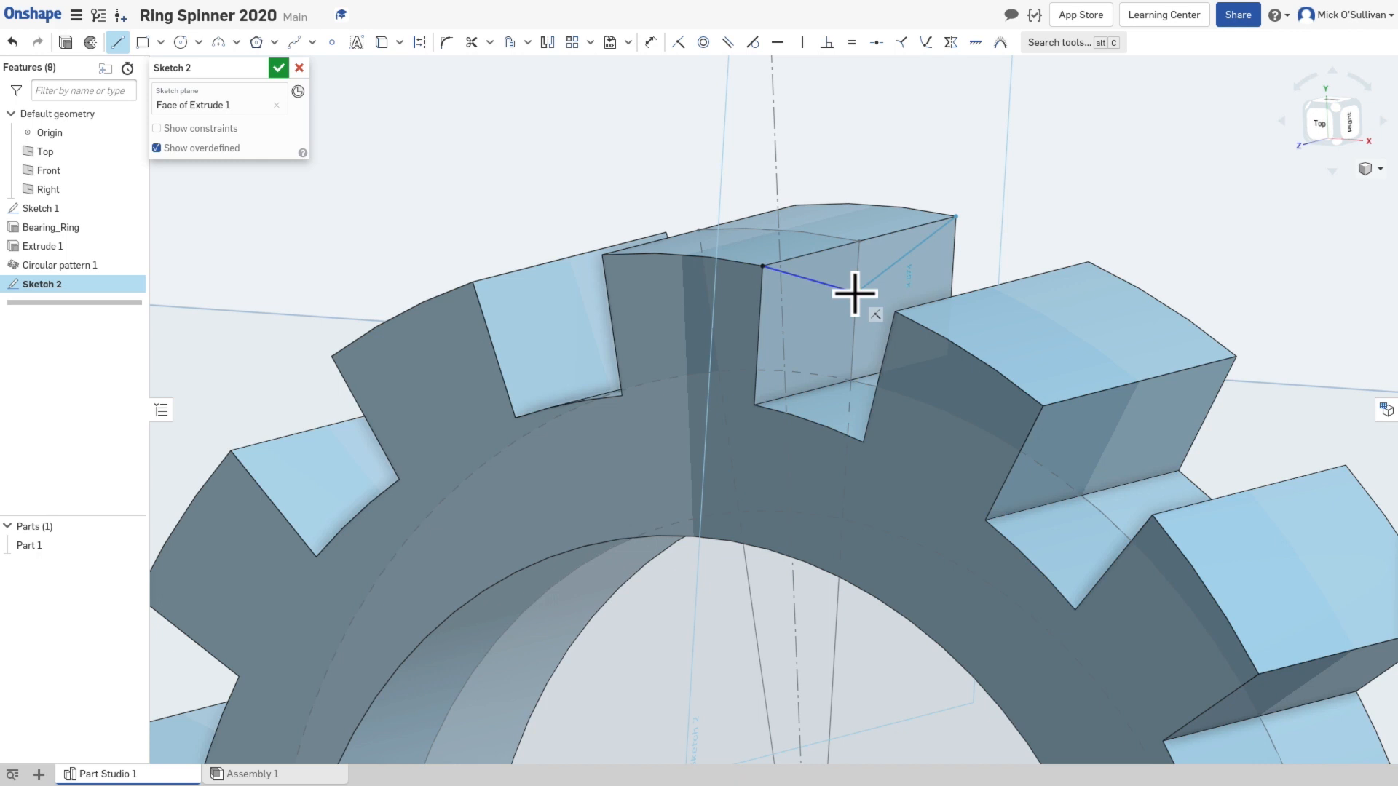
click(855, 293)
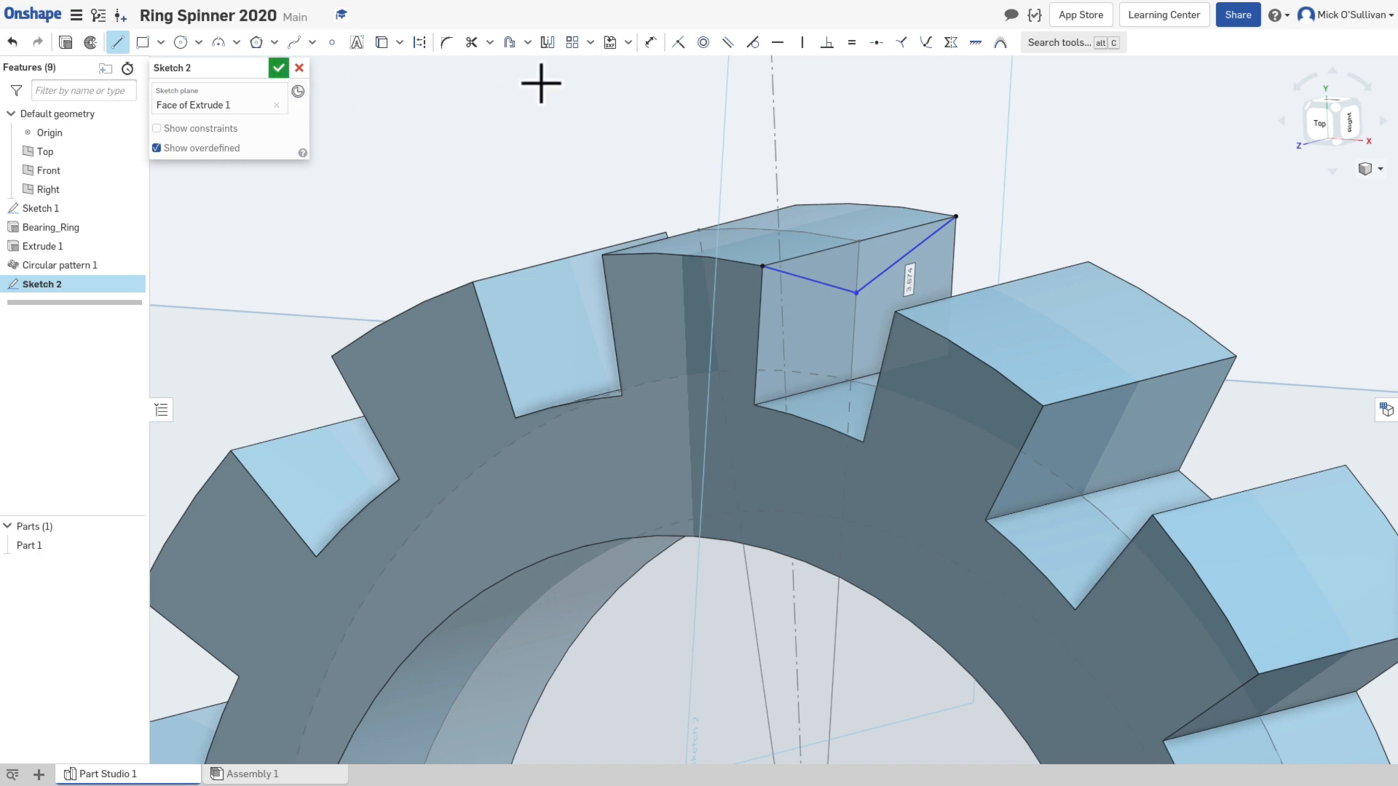
Step: Dimension the V's depth from the tooth's outer edge to its lowest point as 0.85 mm and accept the sketch
click(651, 43)
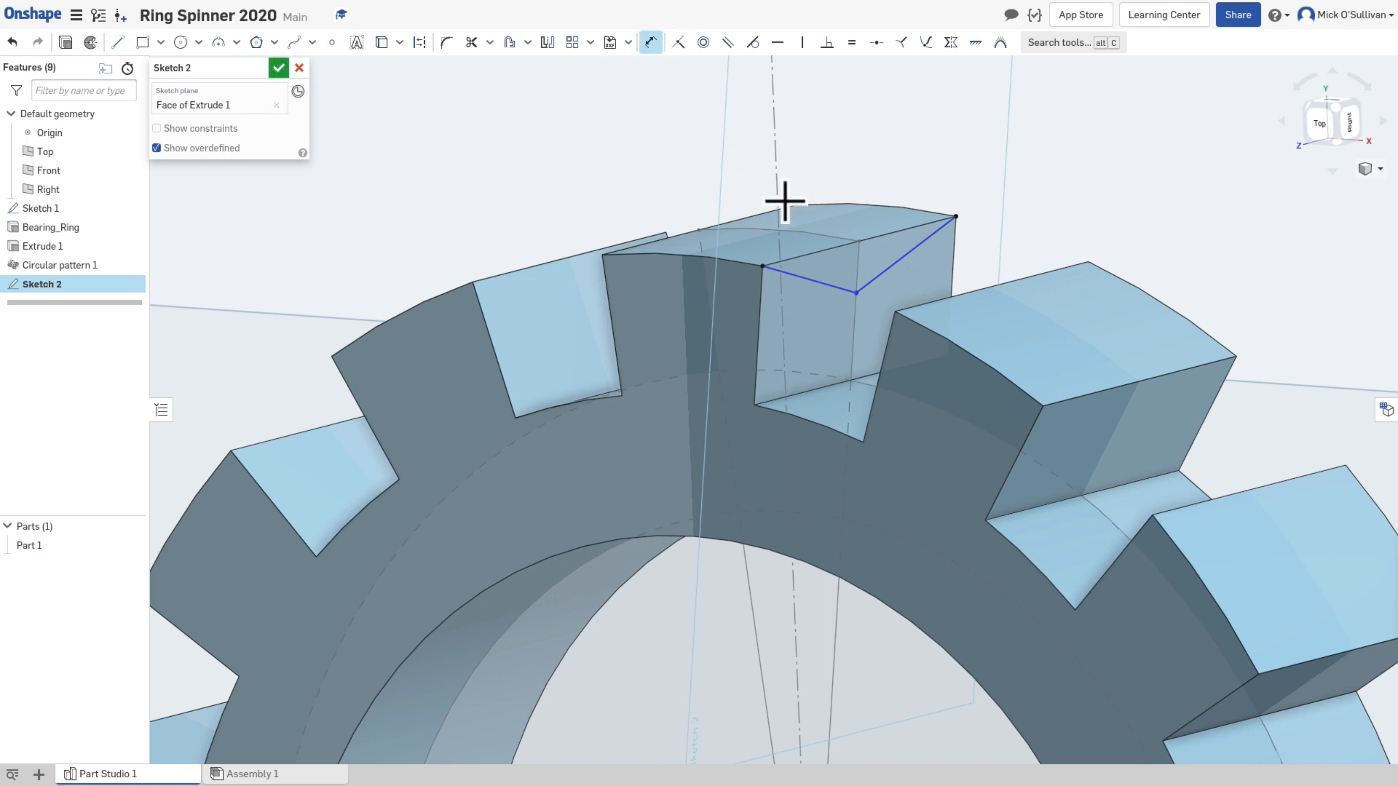
click(859, 243)
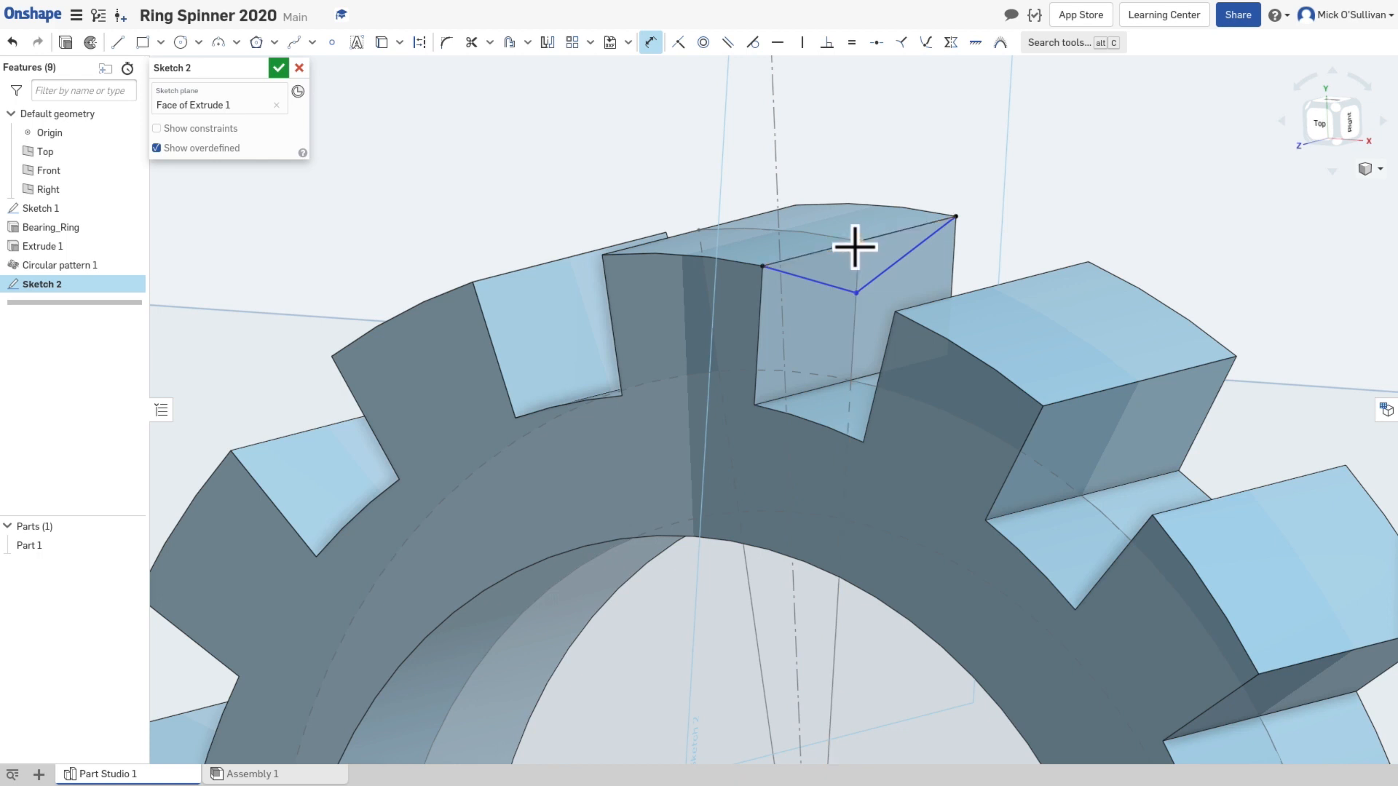
click(859, 293)
click(1118, 213)
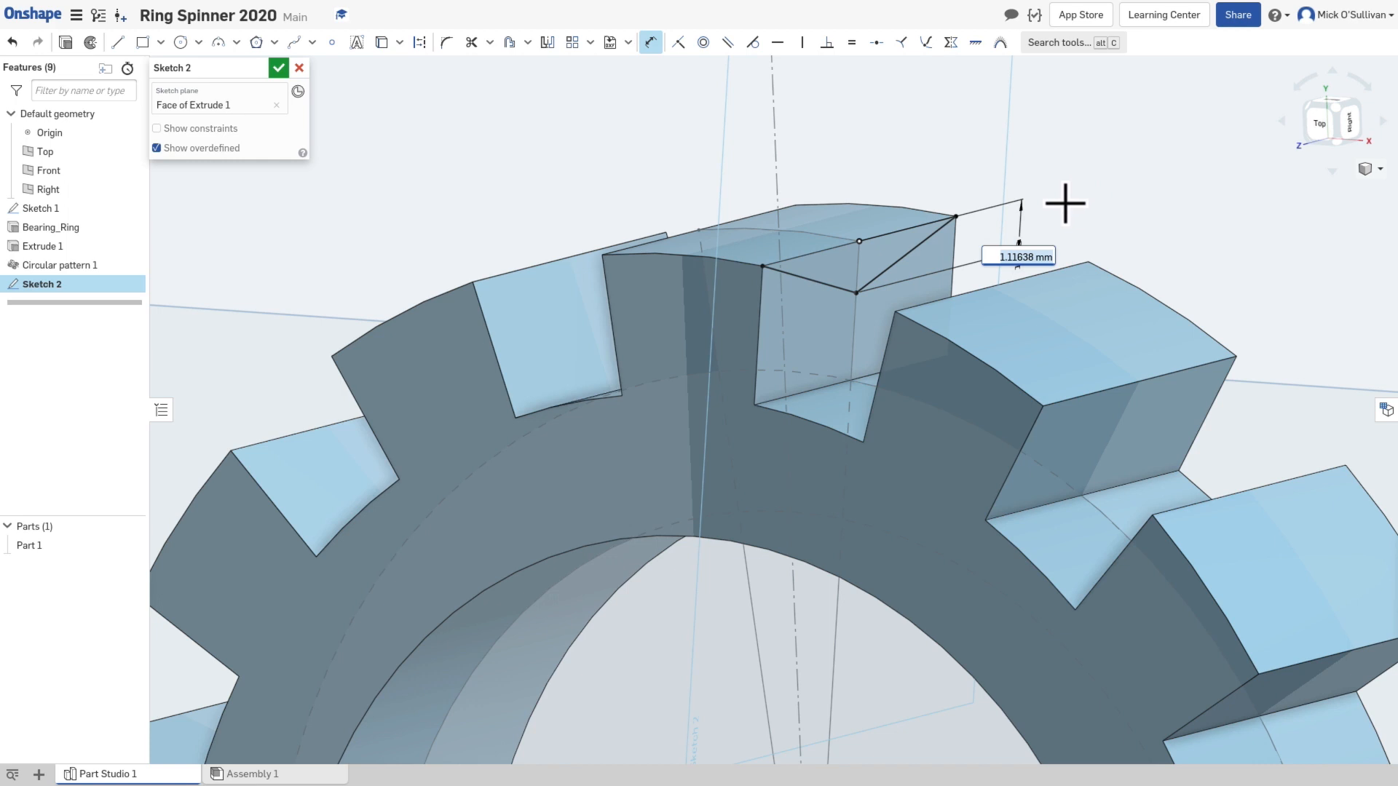
text(.85)
key(Return)
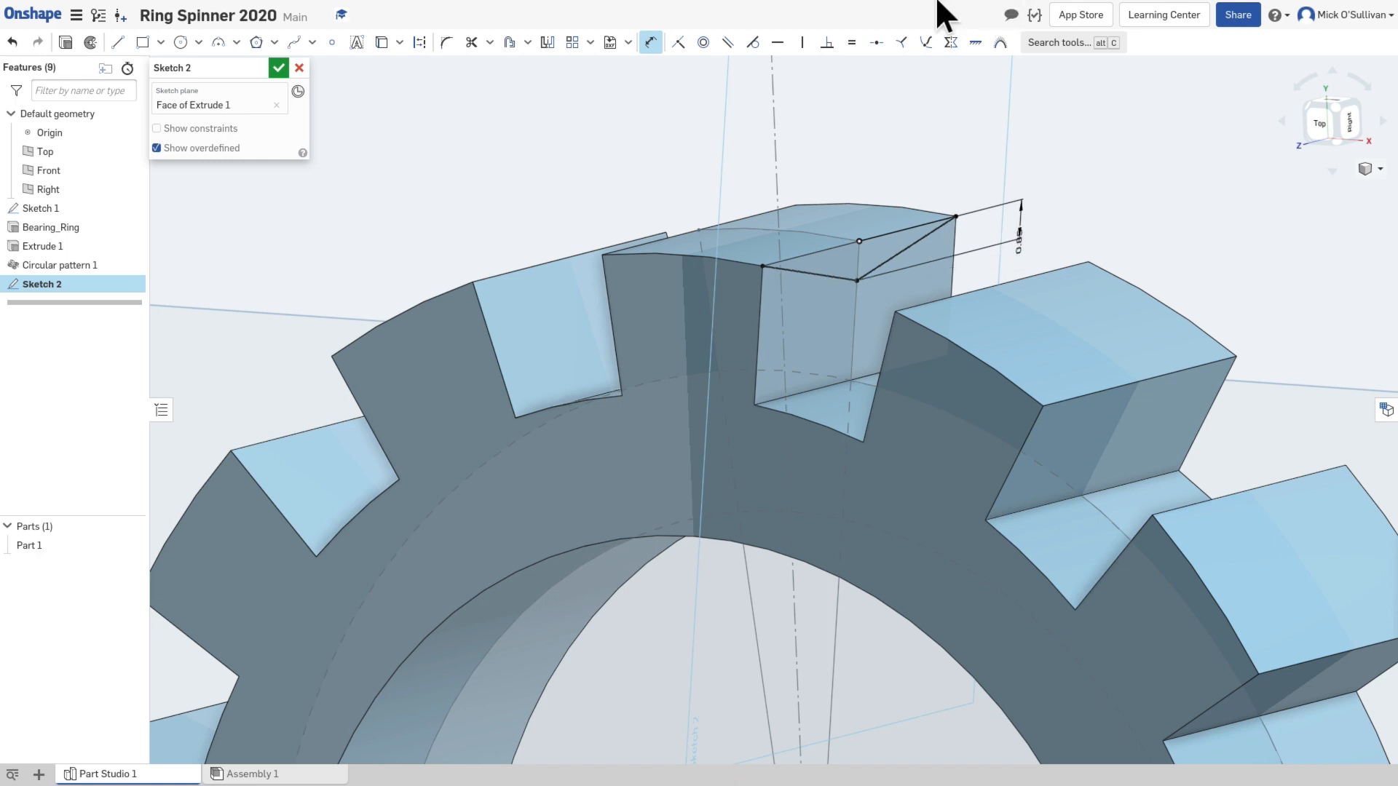
click(278, 69)
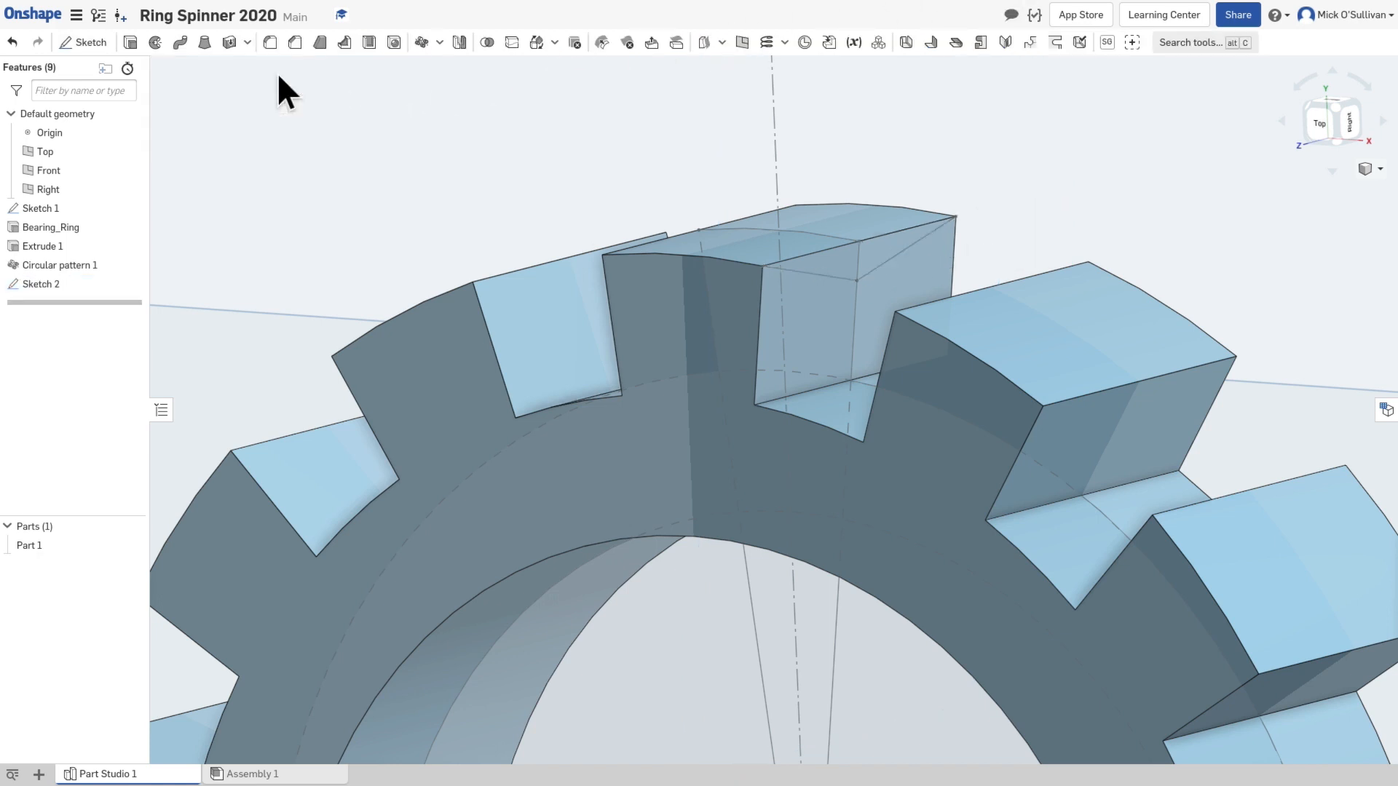
Step: Set up a solid Remove sweep of the V sketch region along the ring's inner circular edge
scroll(601, 375, down, 1)
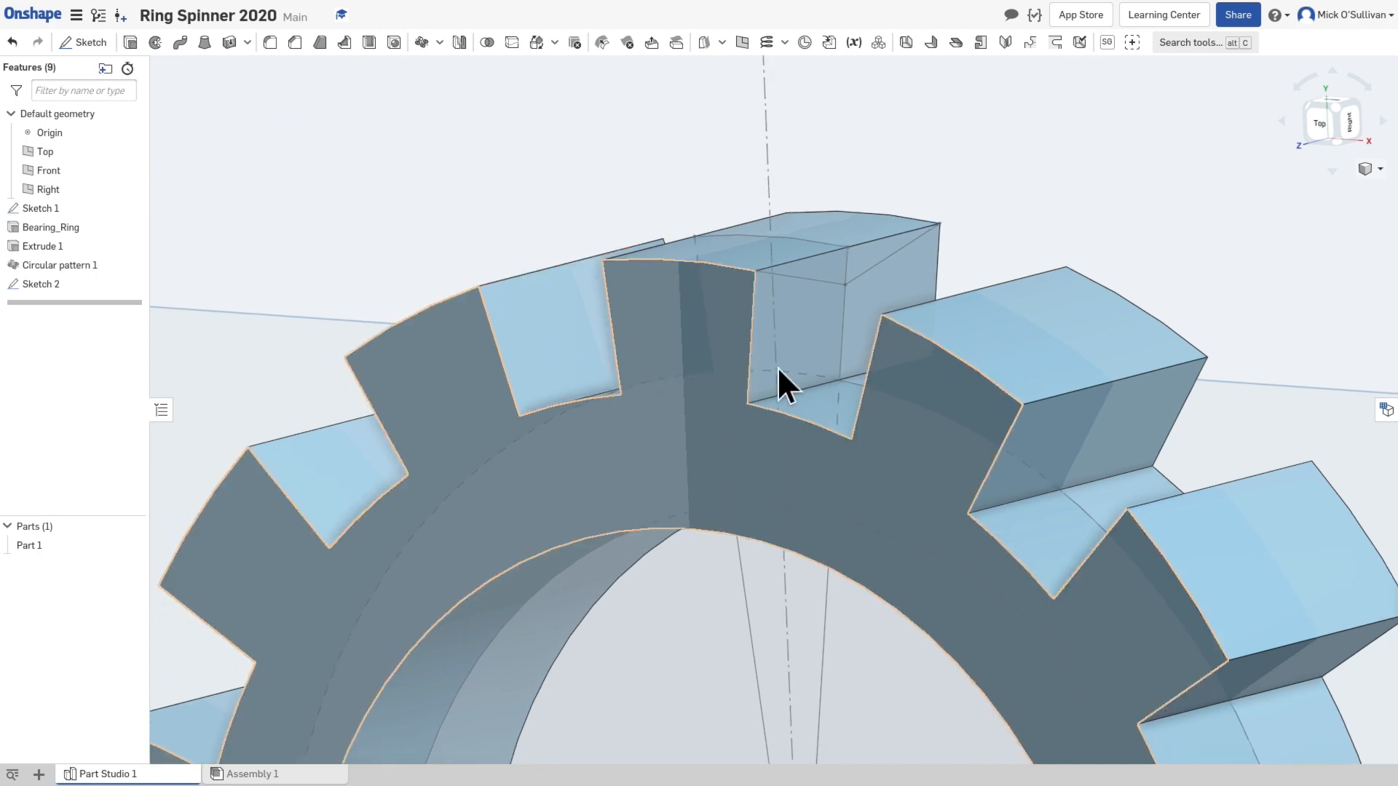
scroll(793, 363, down, 8)
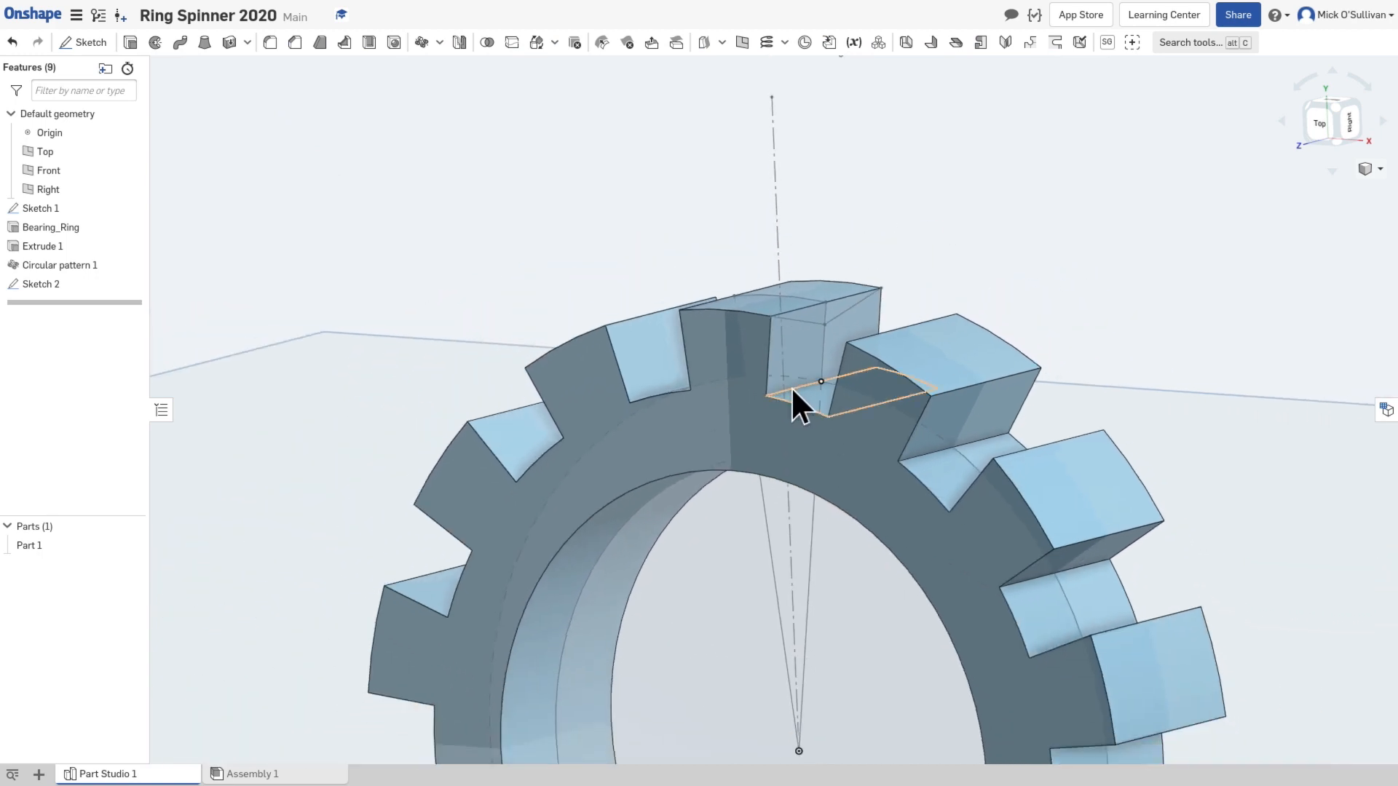
middle_drag(739, 552, 771, 332)
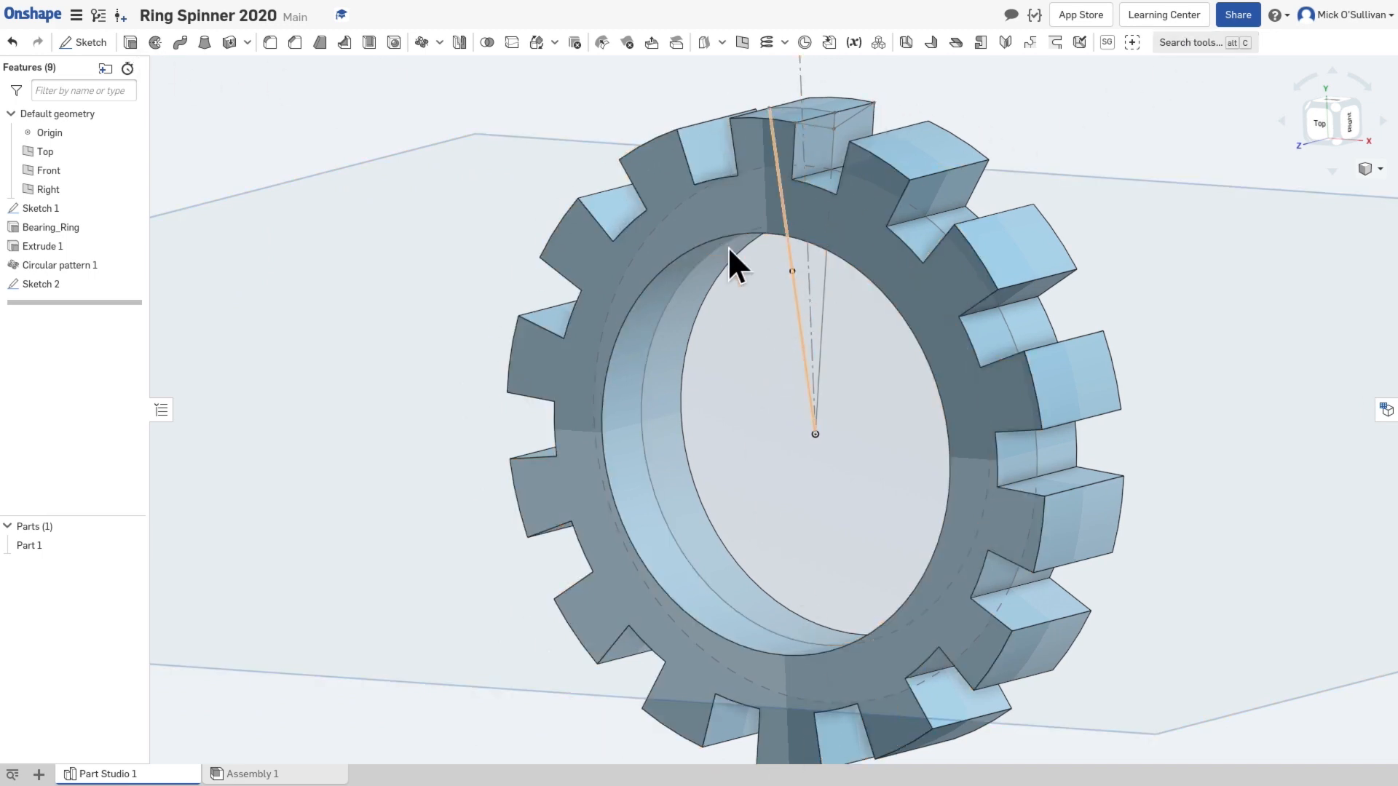
click(181, 42)
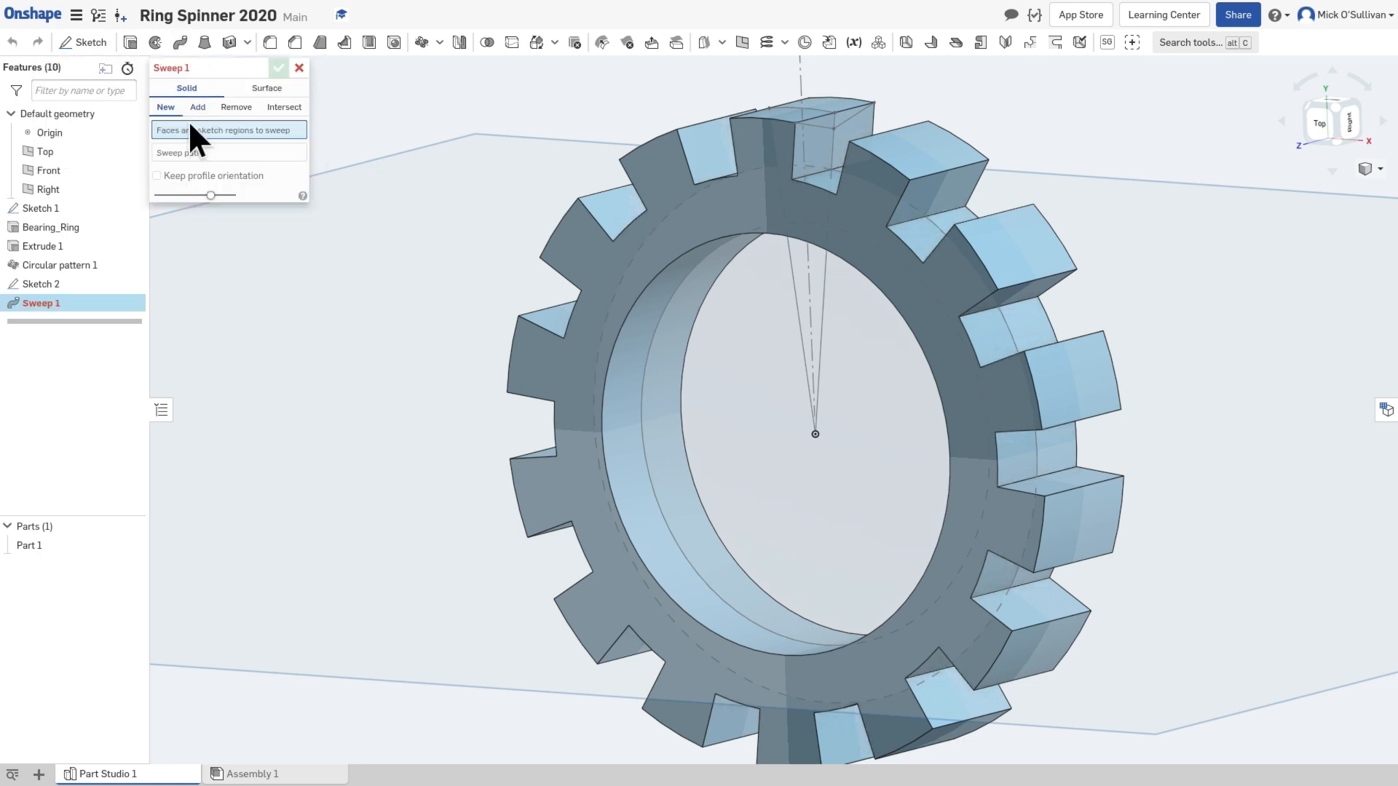
click(231, 108)
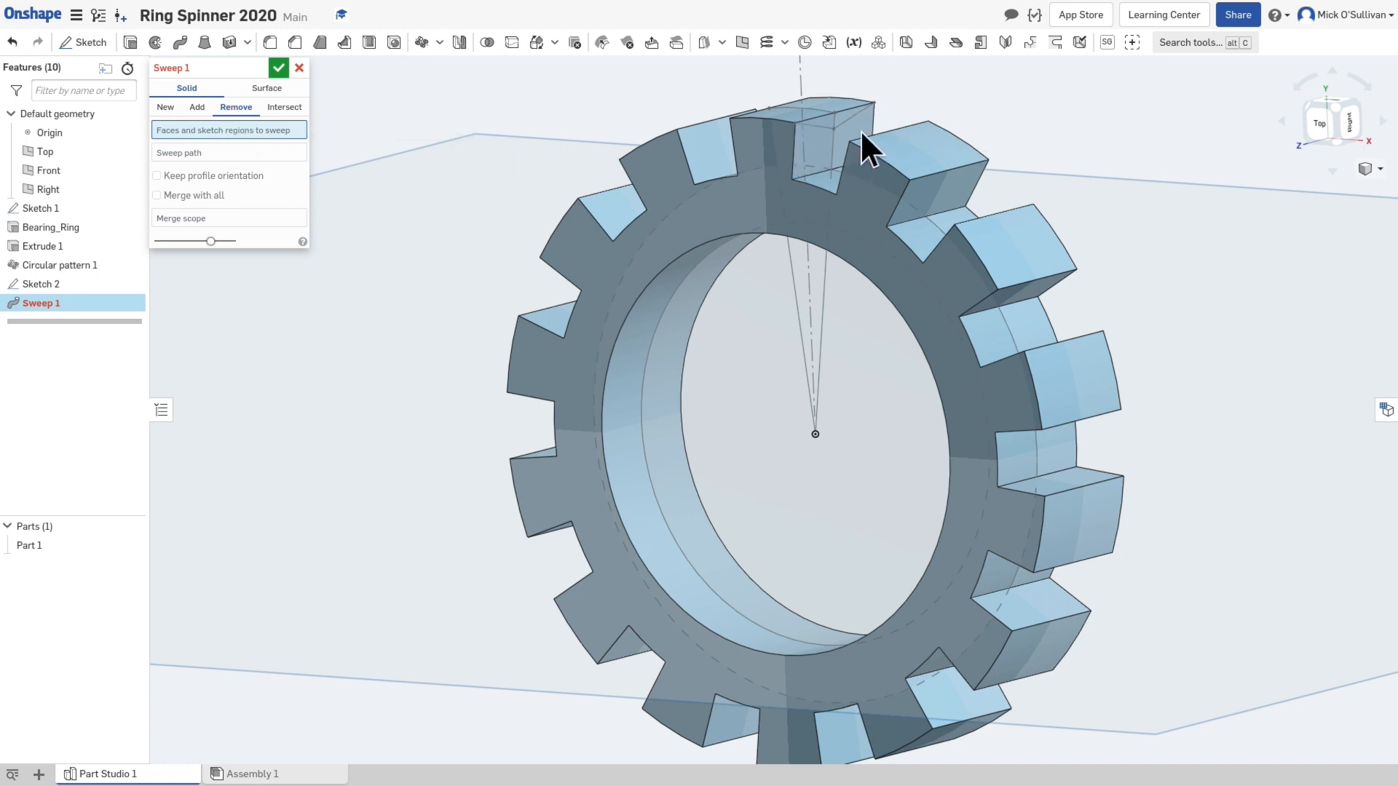
click(831, 121)
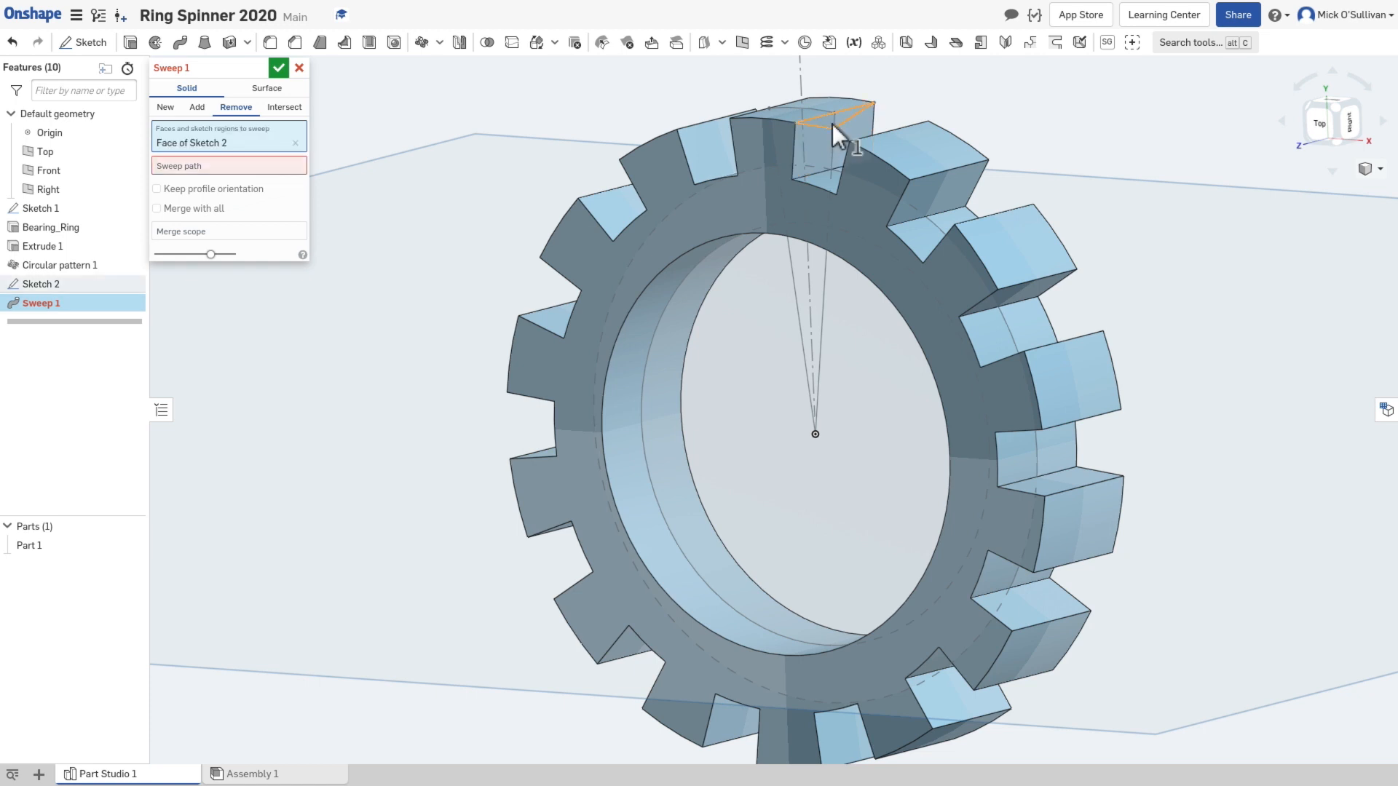
click(230, 164)
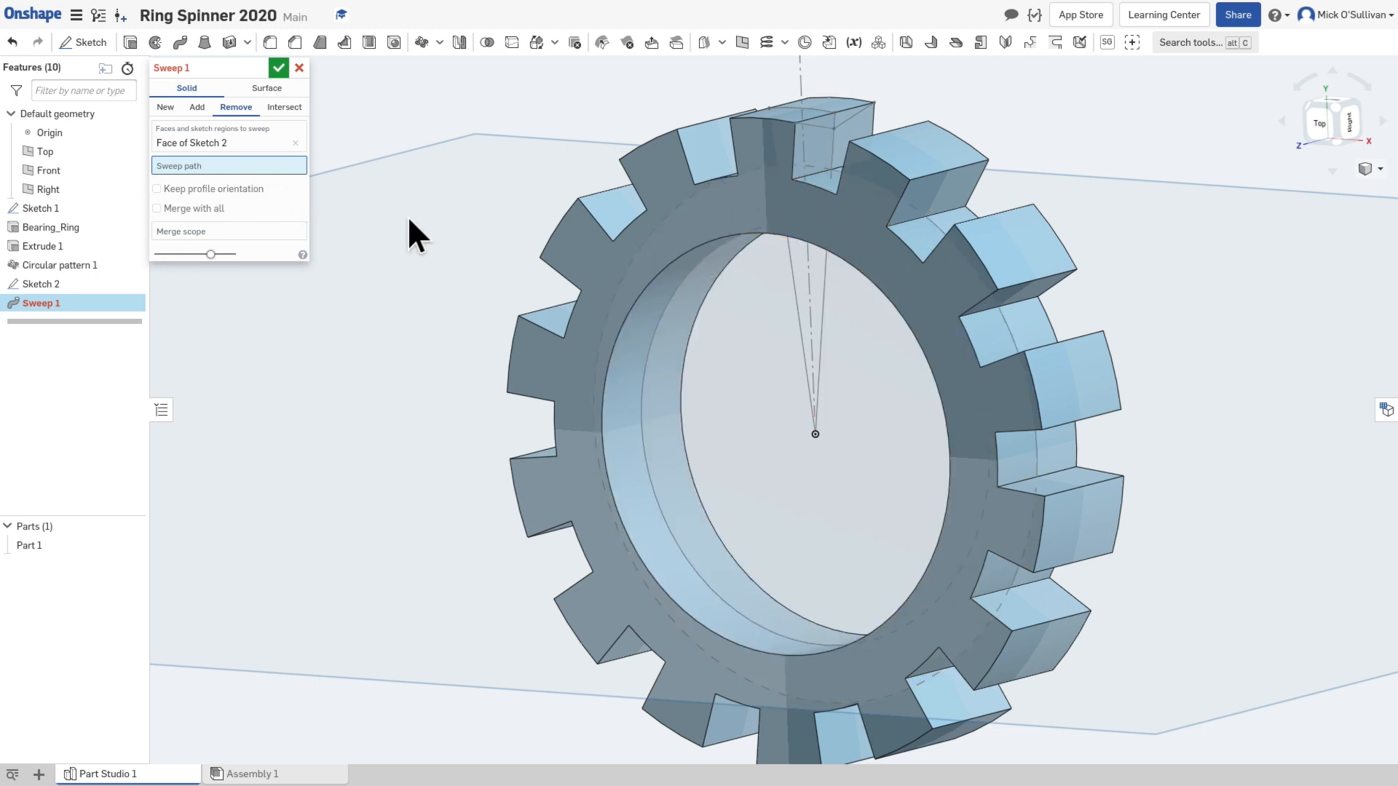
click(653, 268)
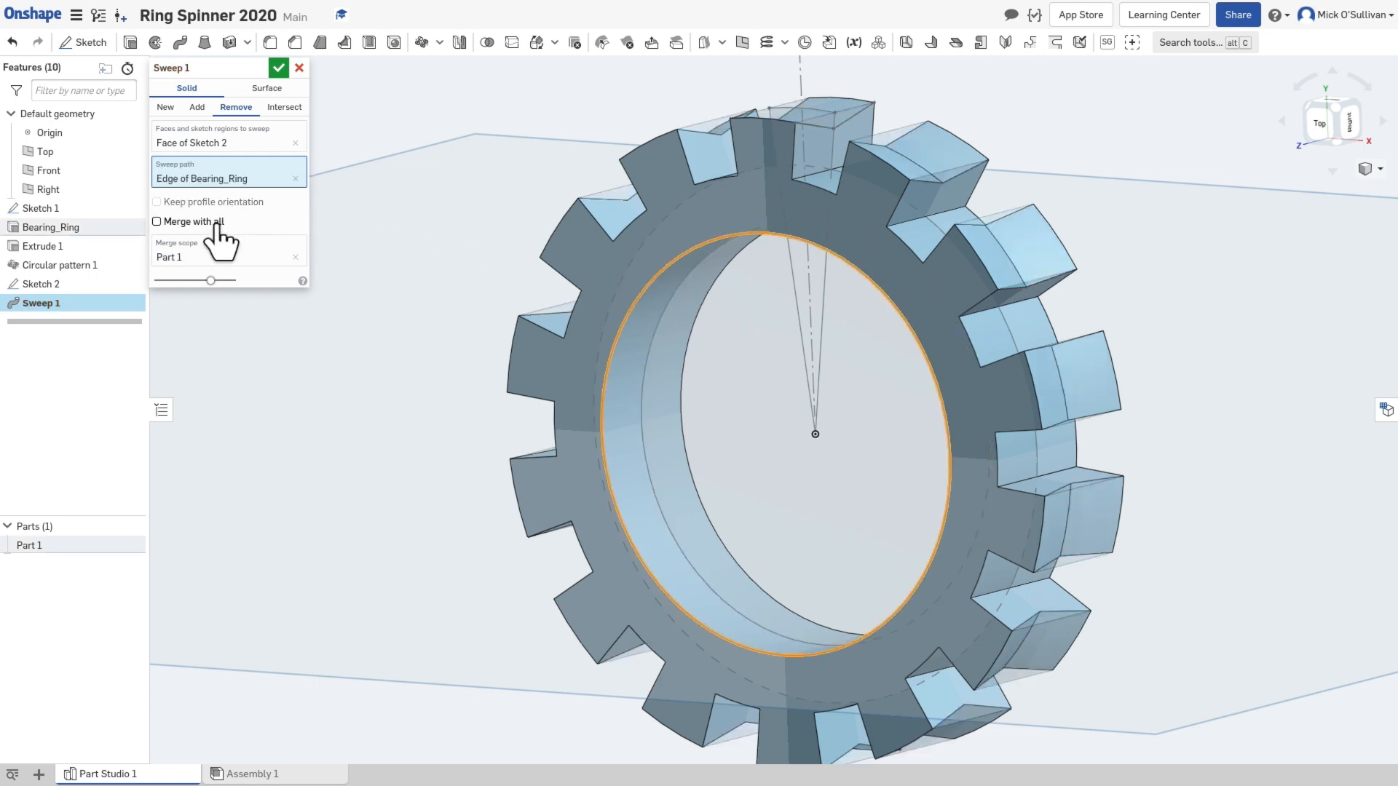
Step: Enable Merge with all for the sweep and accept it to cut the V groove around all teeth
click(191, 222)
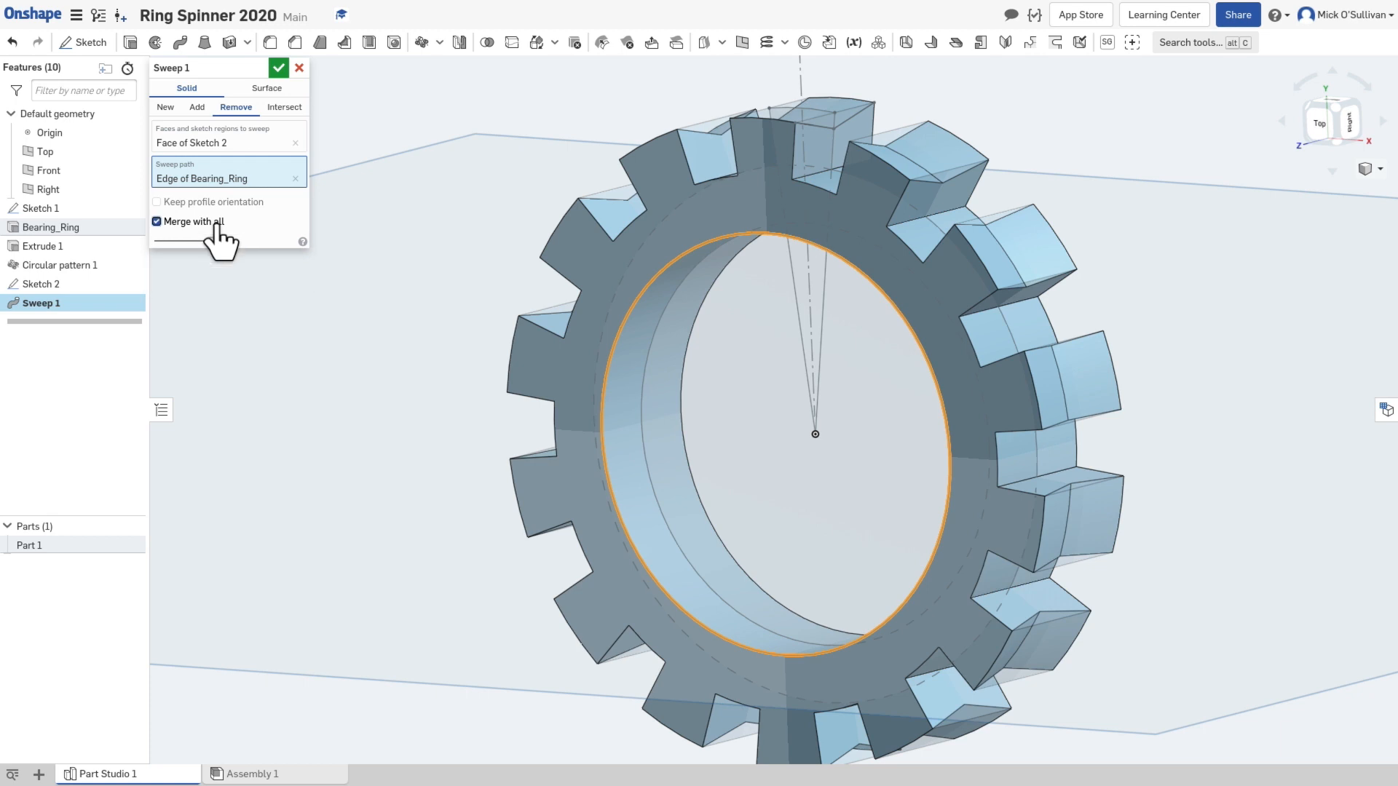
click(190, 222)
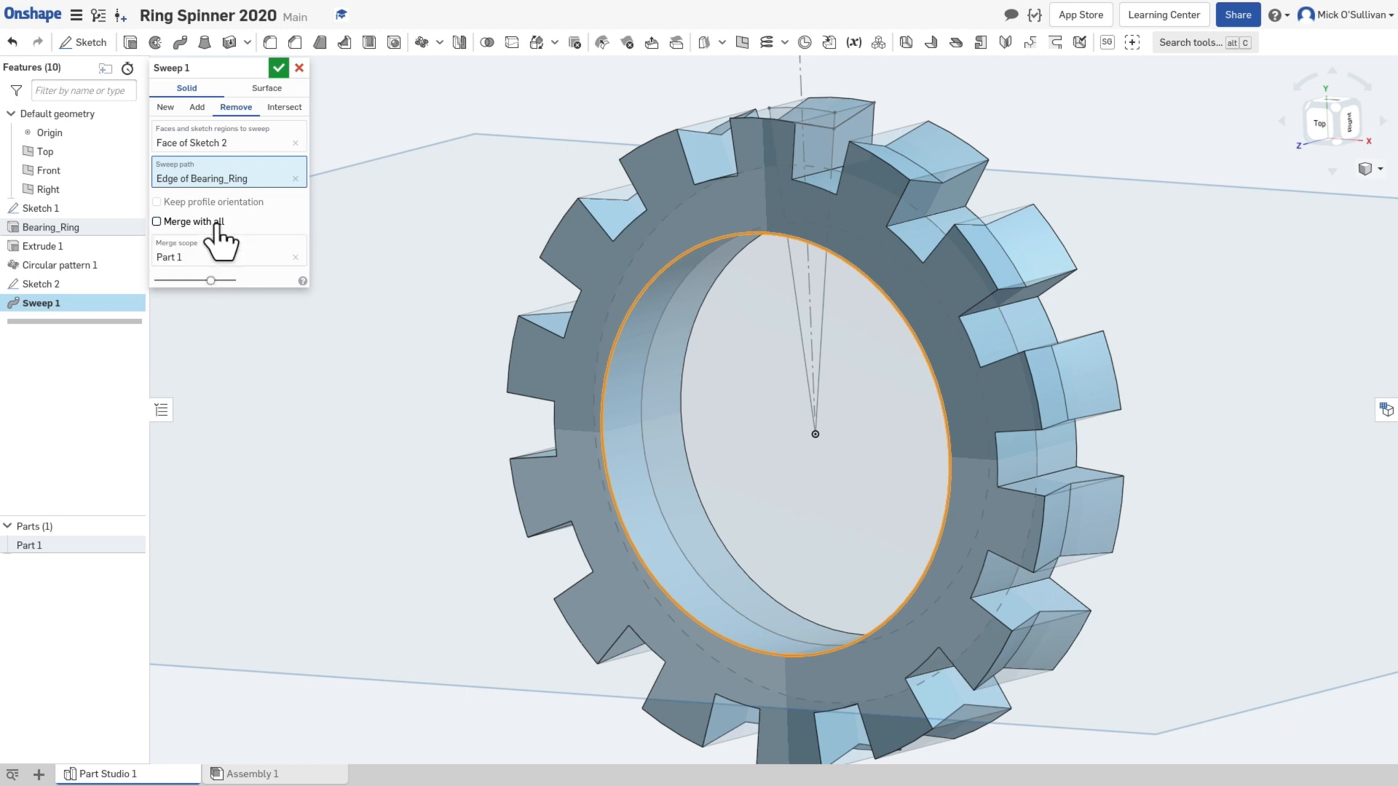
click(217, 226)
click(217, 225)
click(217, 225)
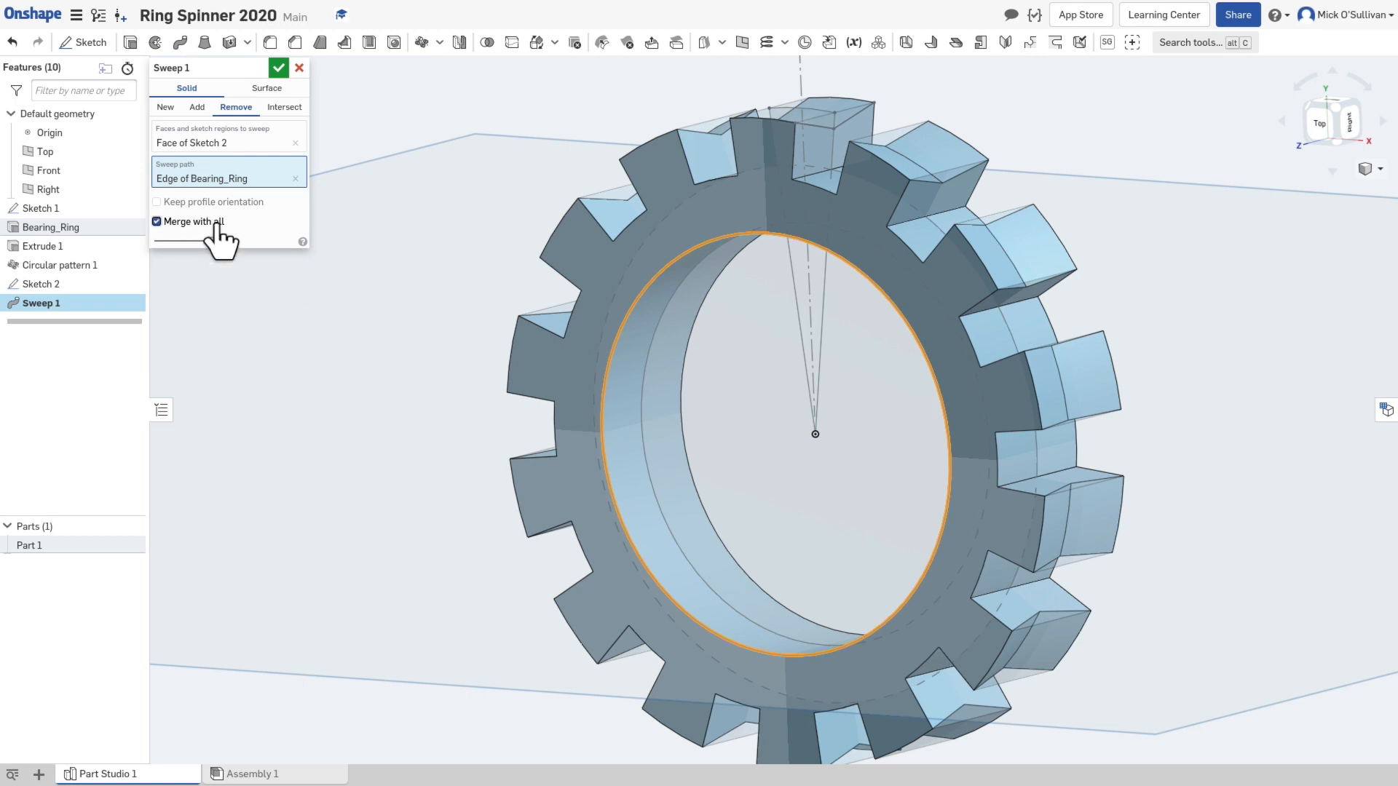
click(278, 68)
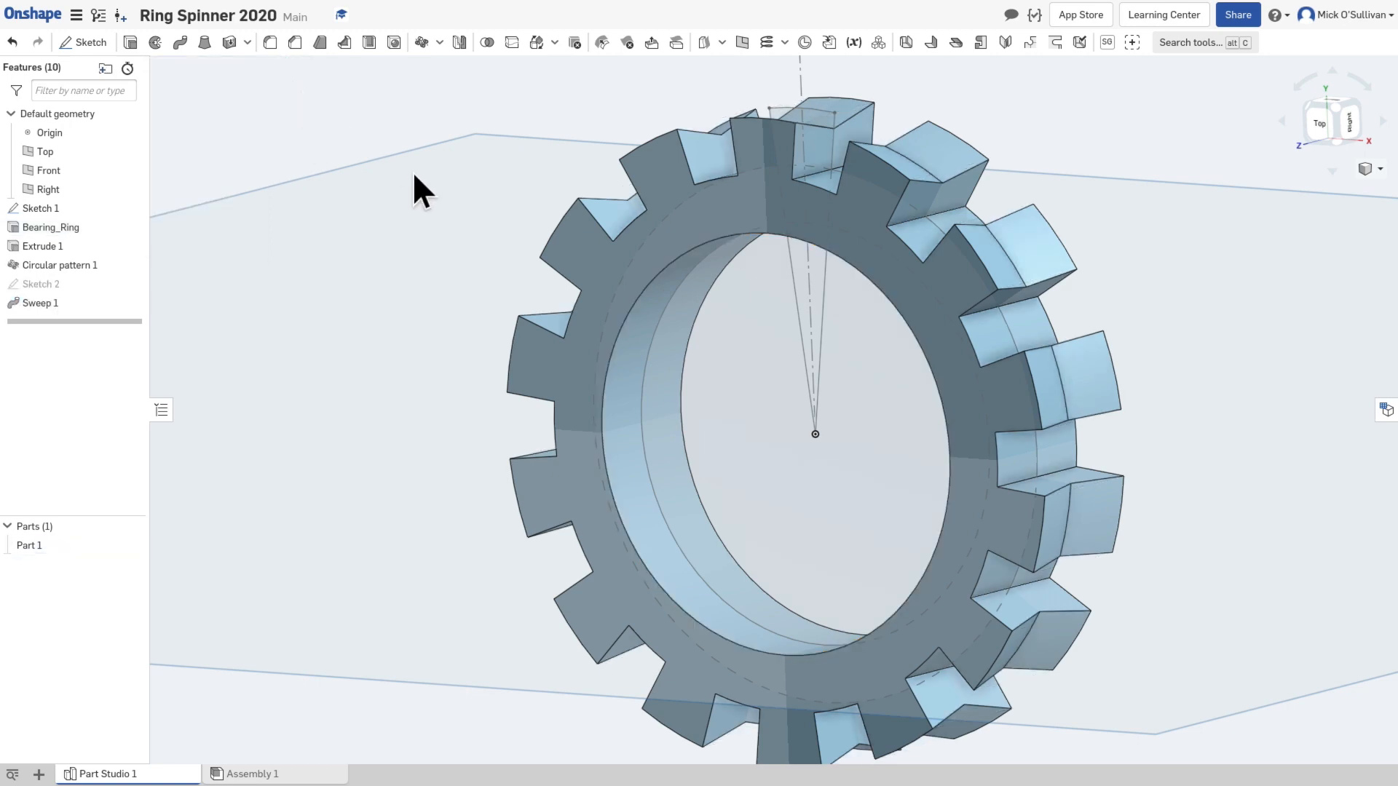
Step: Start exporting Part Studio 1 and name the export file RingSpinner
right_drag(703, 360, 708, 323)
middle_drag(709, 325, 683, 320)
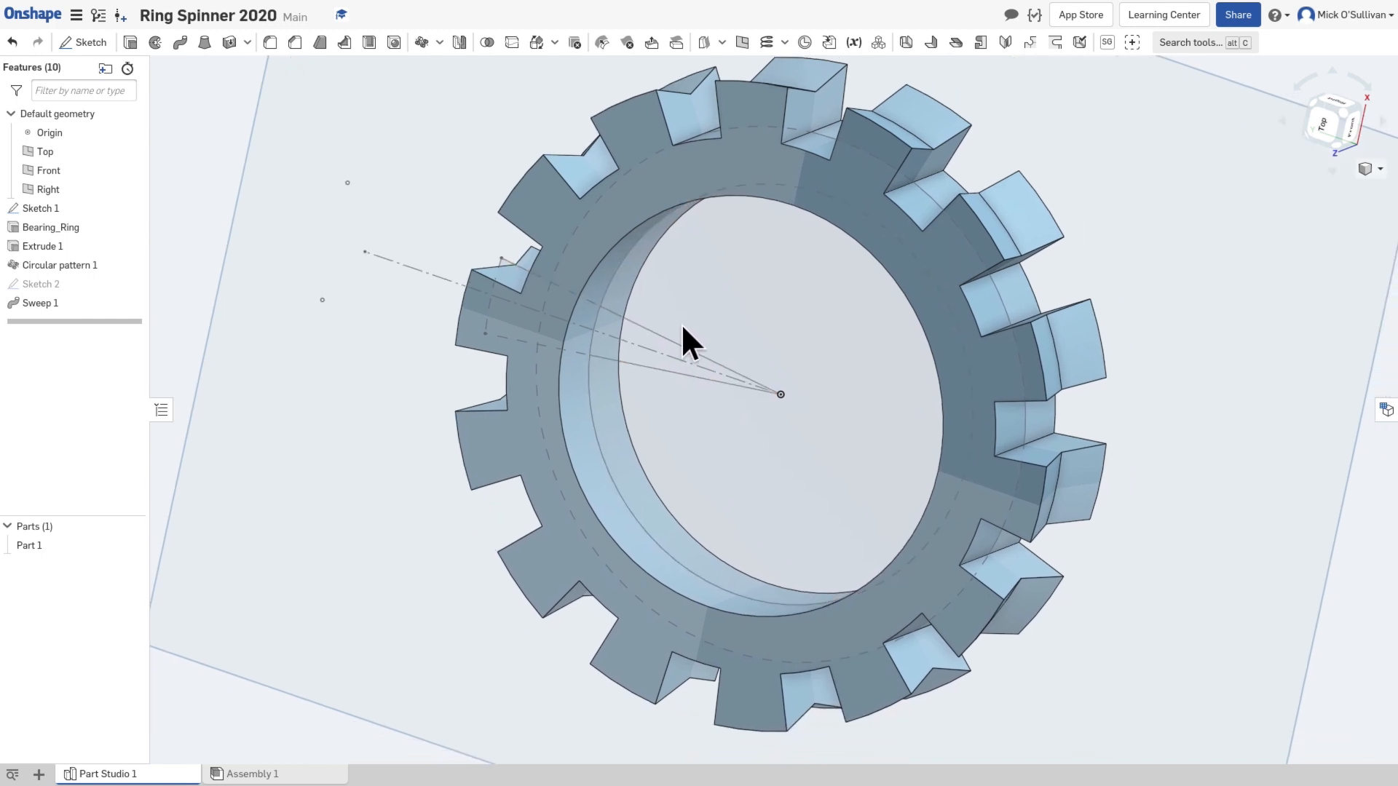
mouse_move(154, 783)
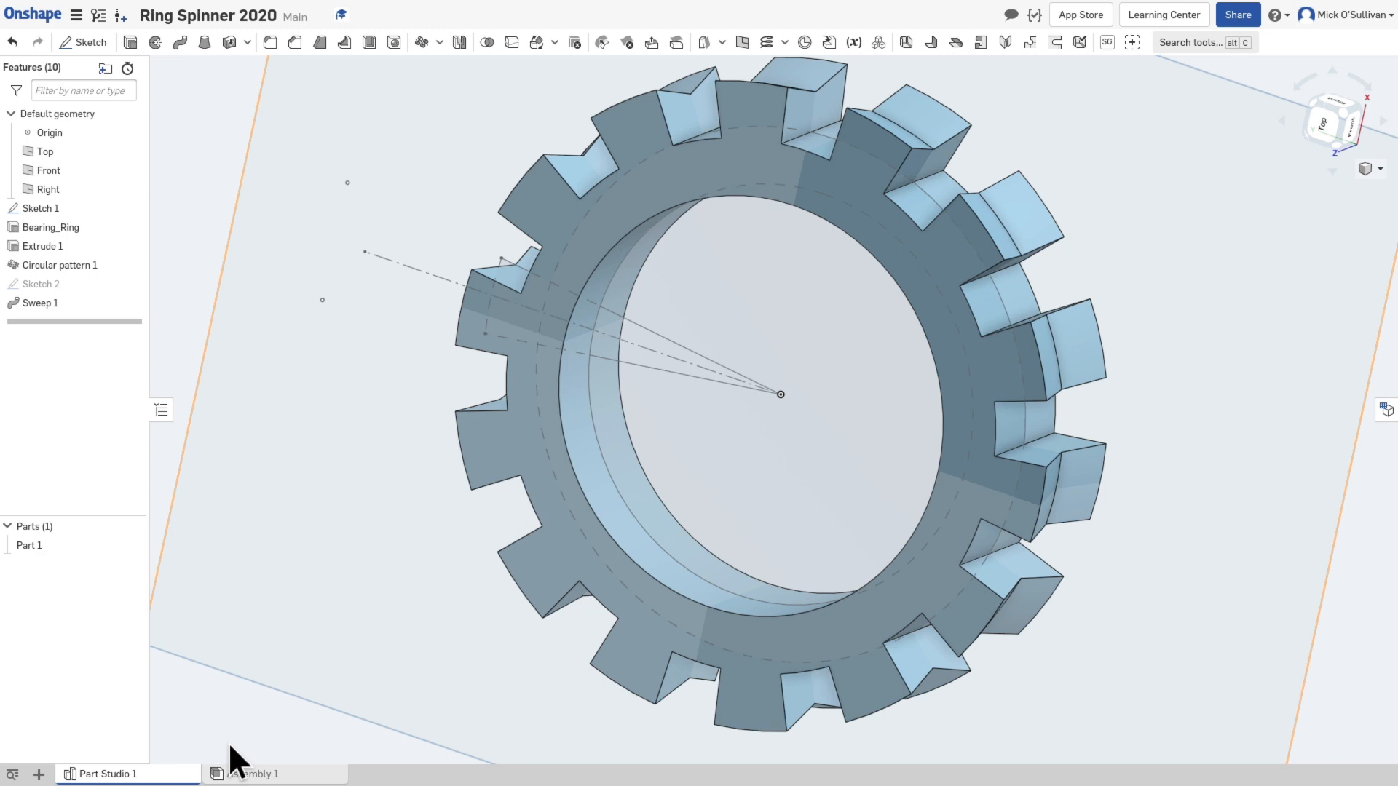
mouse_move(233, 774)
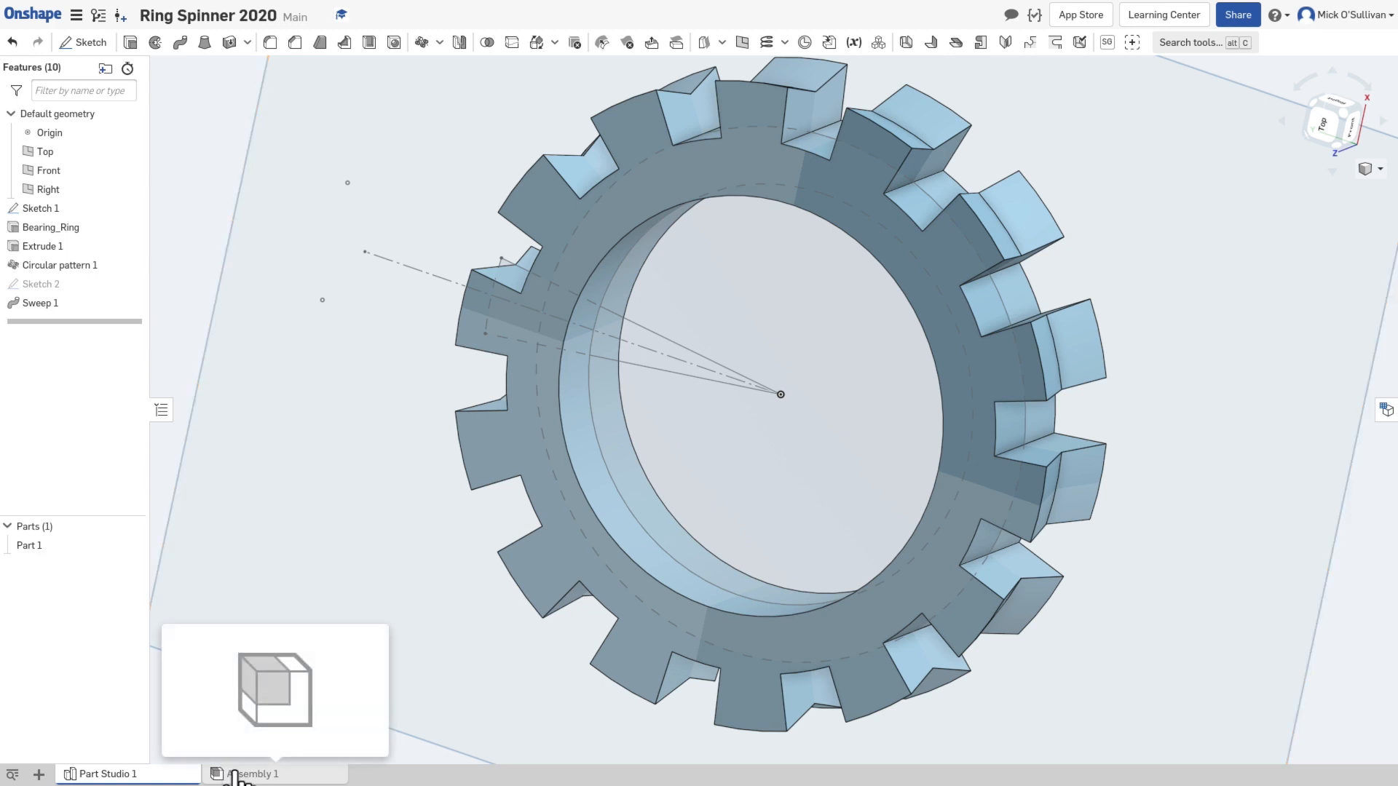
right_click(158, 777)
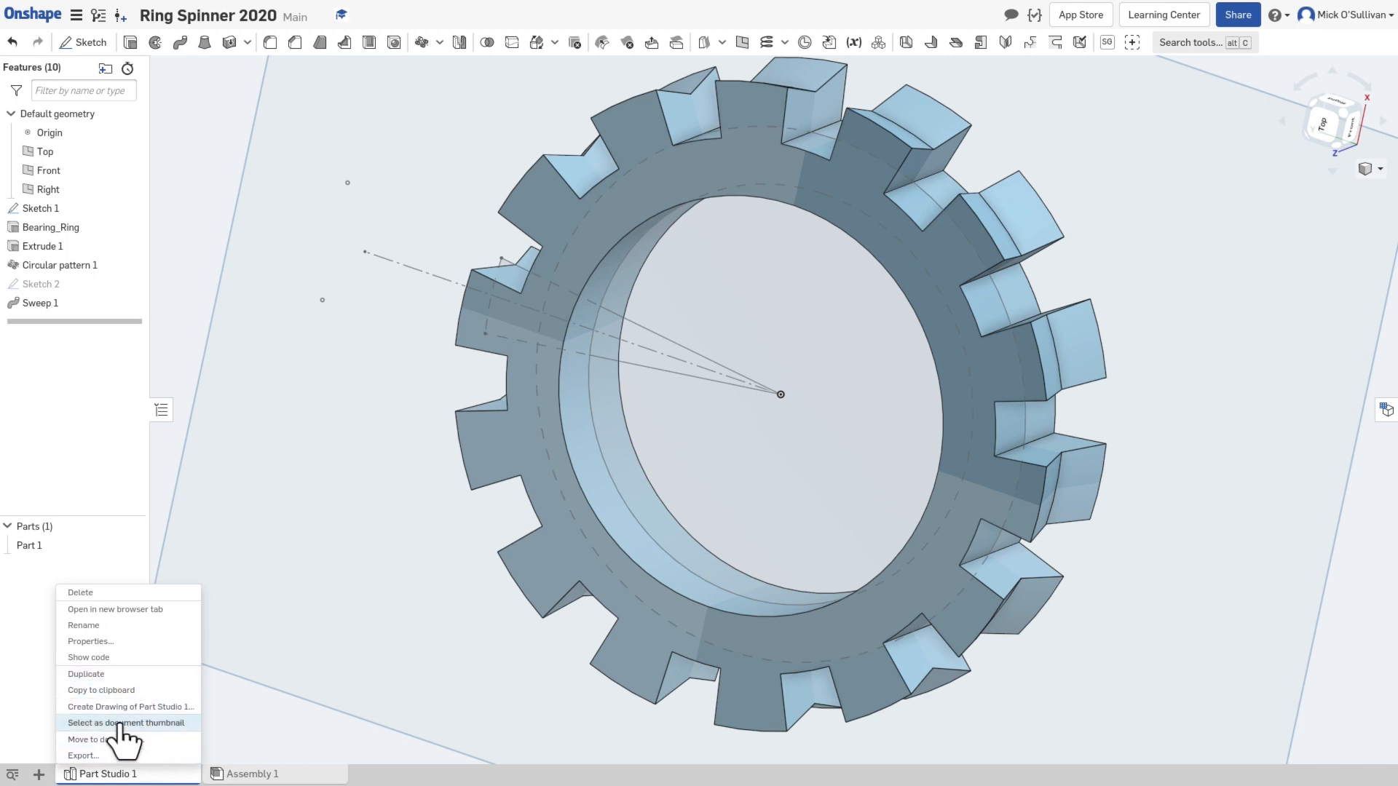
click(115, 756)
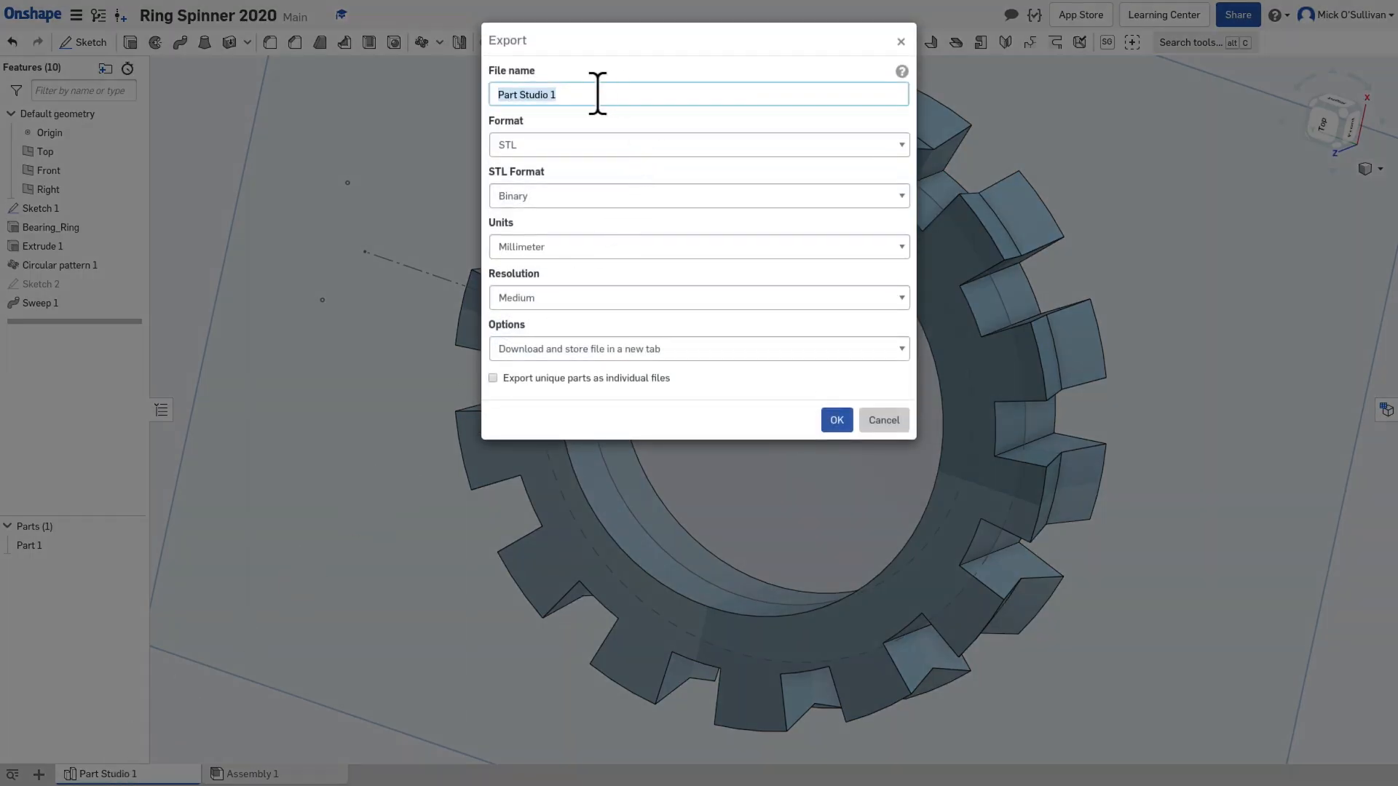
text(RingSpinner)
Step: Export in STL format at Medium resolution, with the Download option and unique parts exported as individual files
click(534, 142)
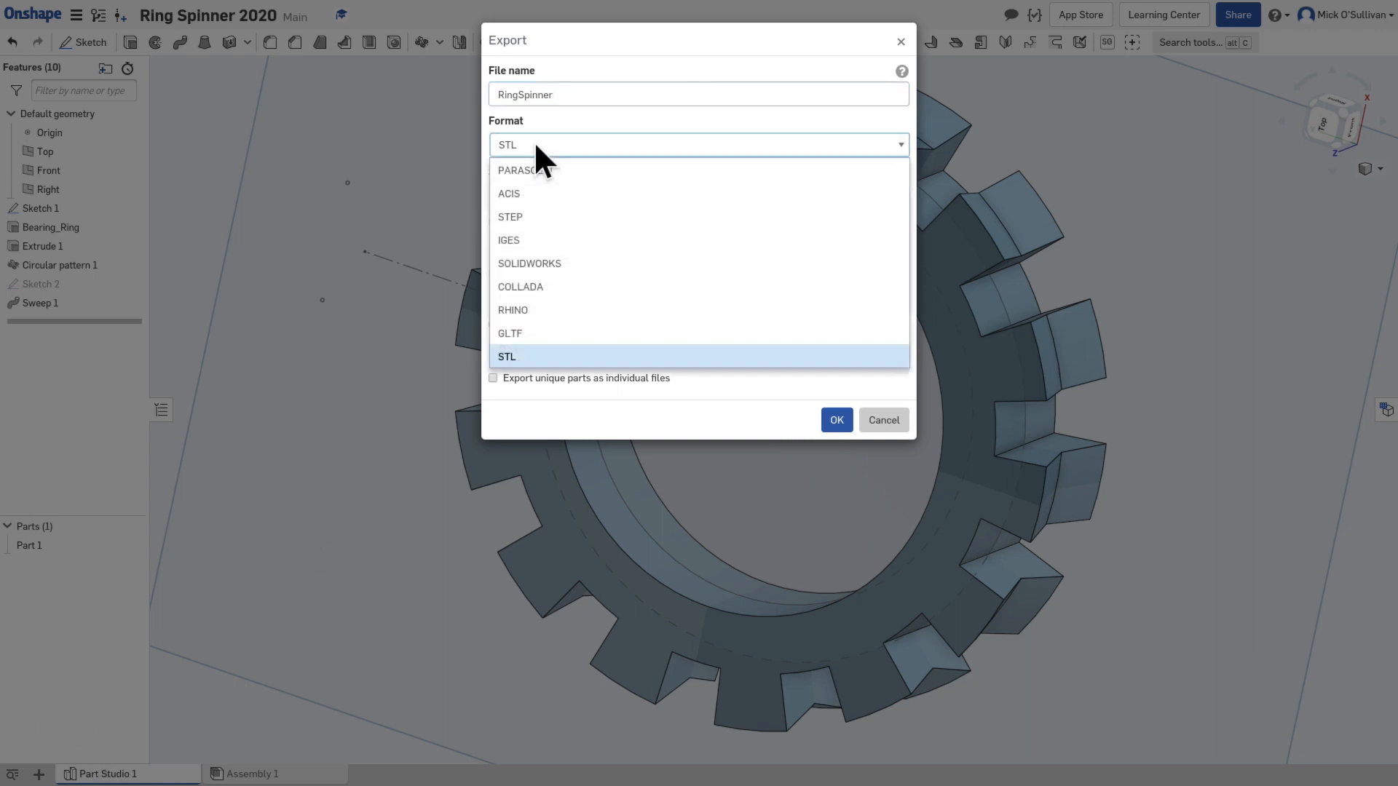
click(513, 355)
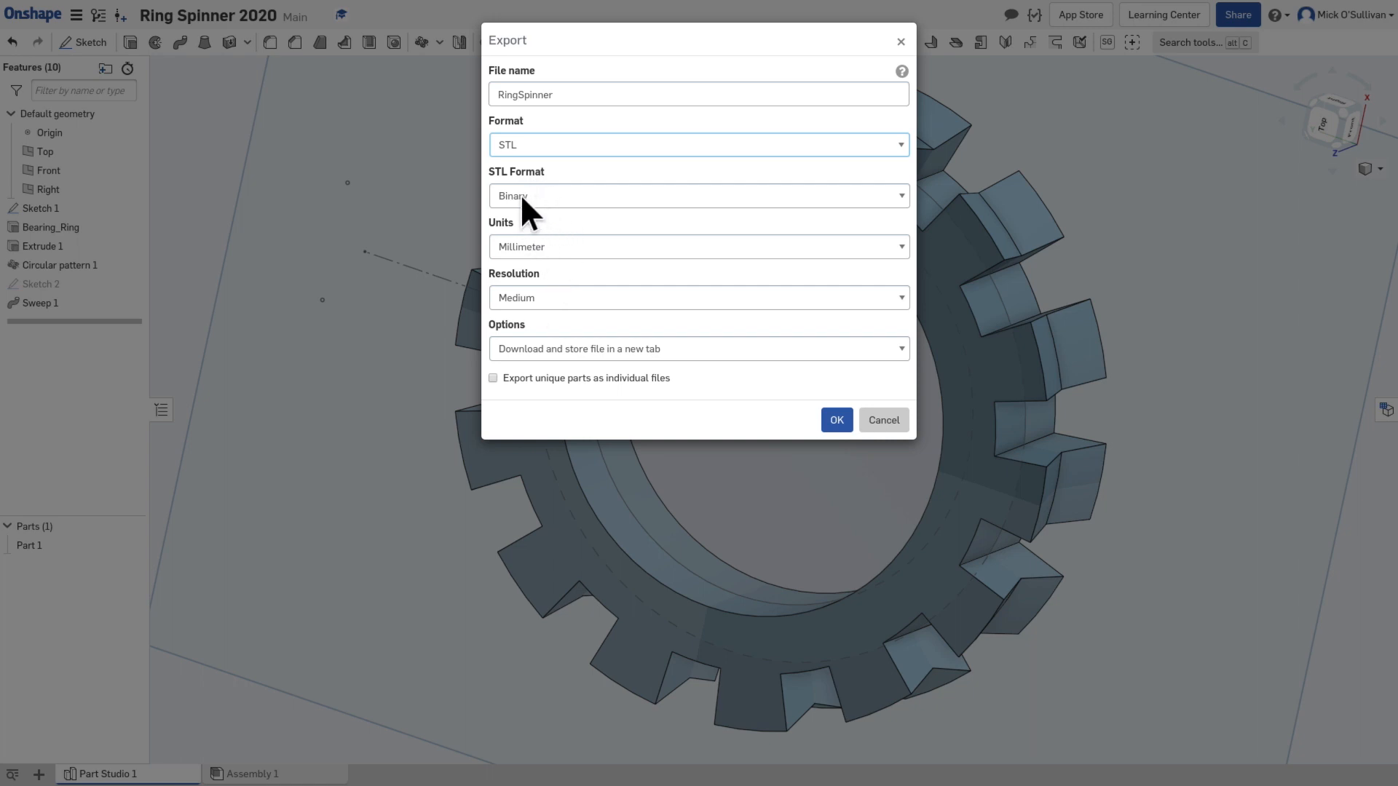
click(535, 296)
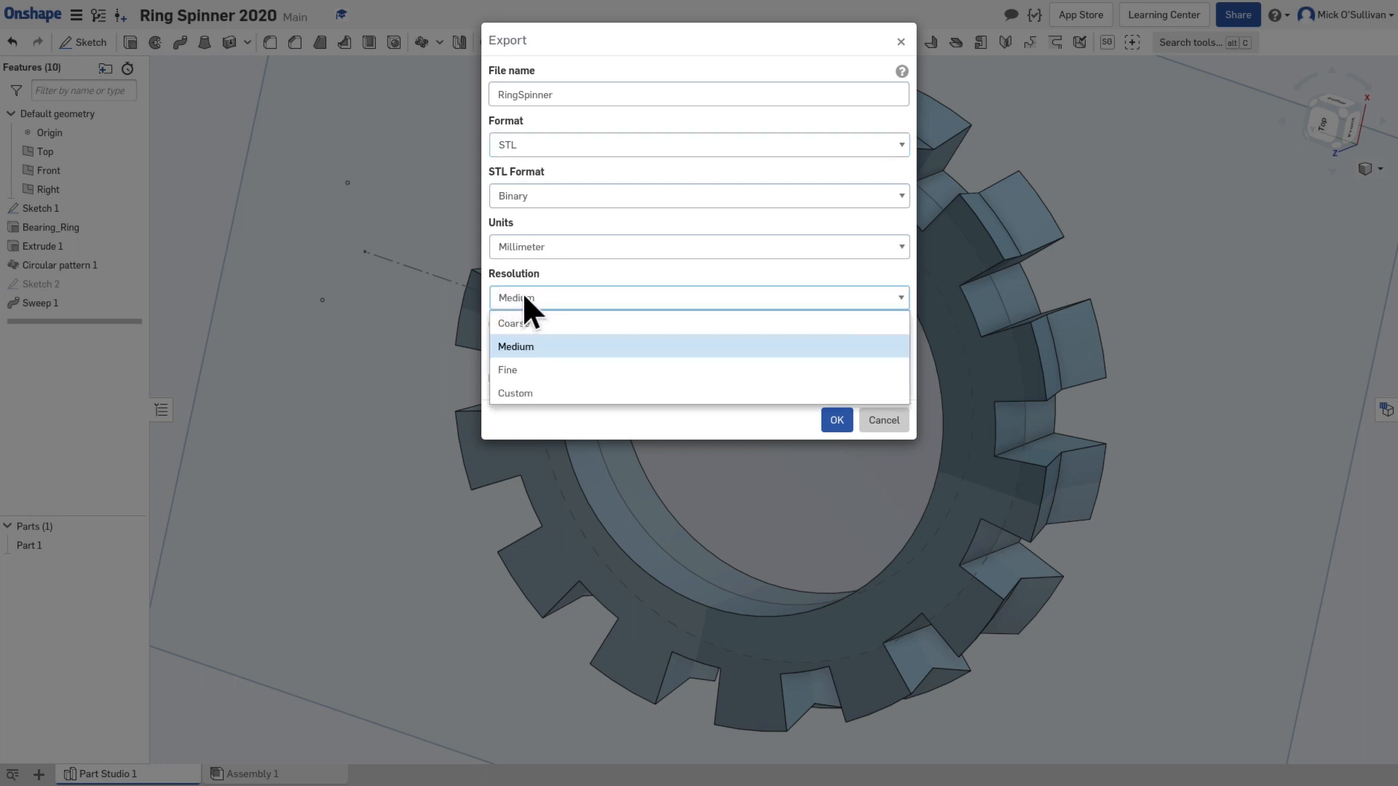
click(522, 293)
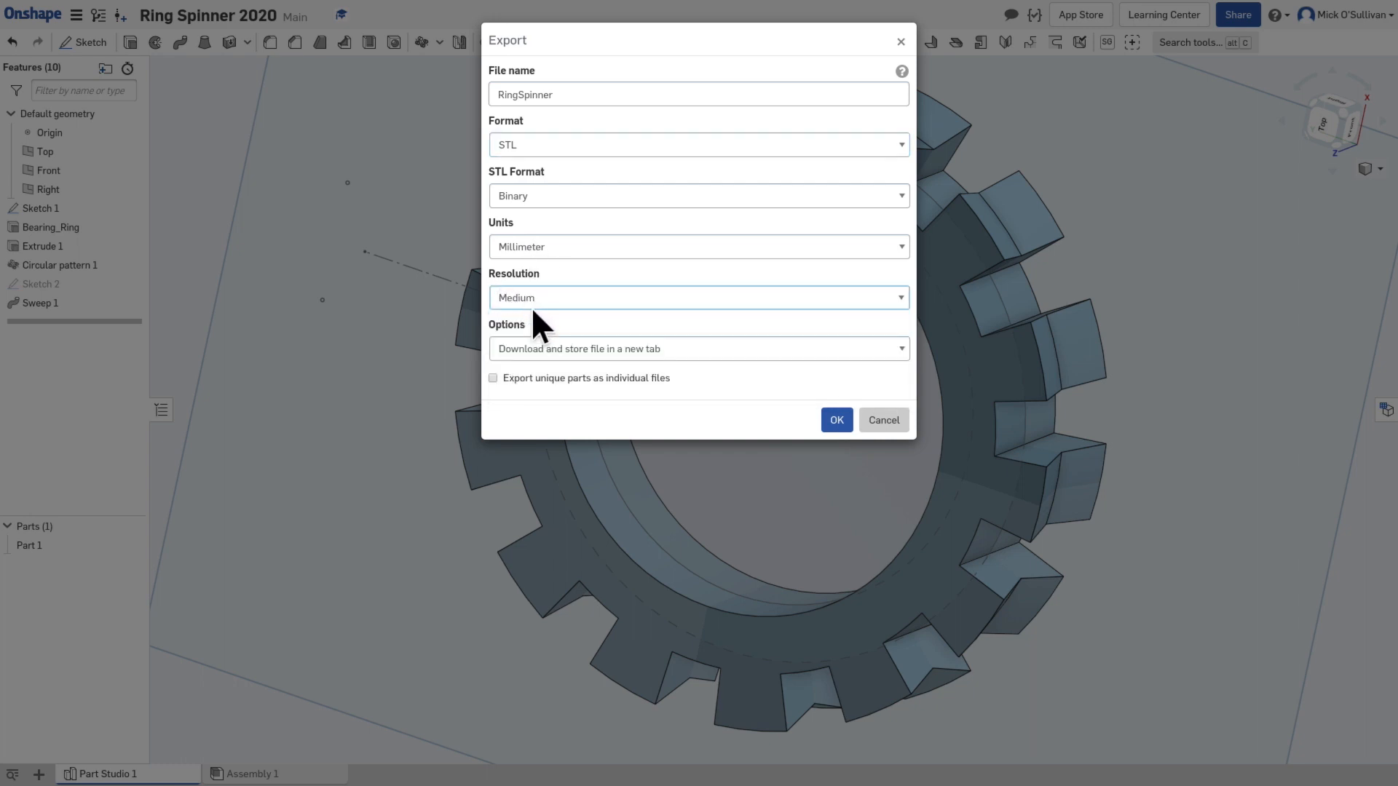
click(588, 350)
click(591, 376)
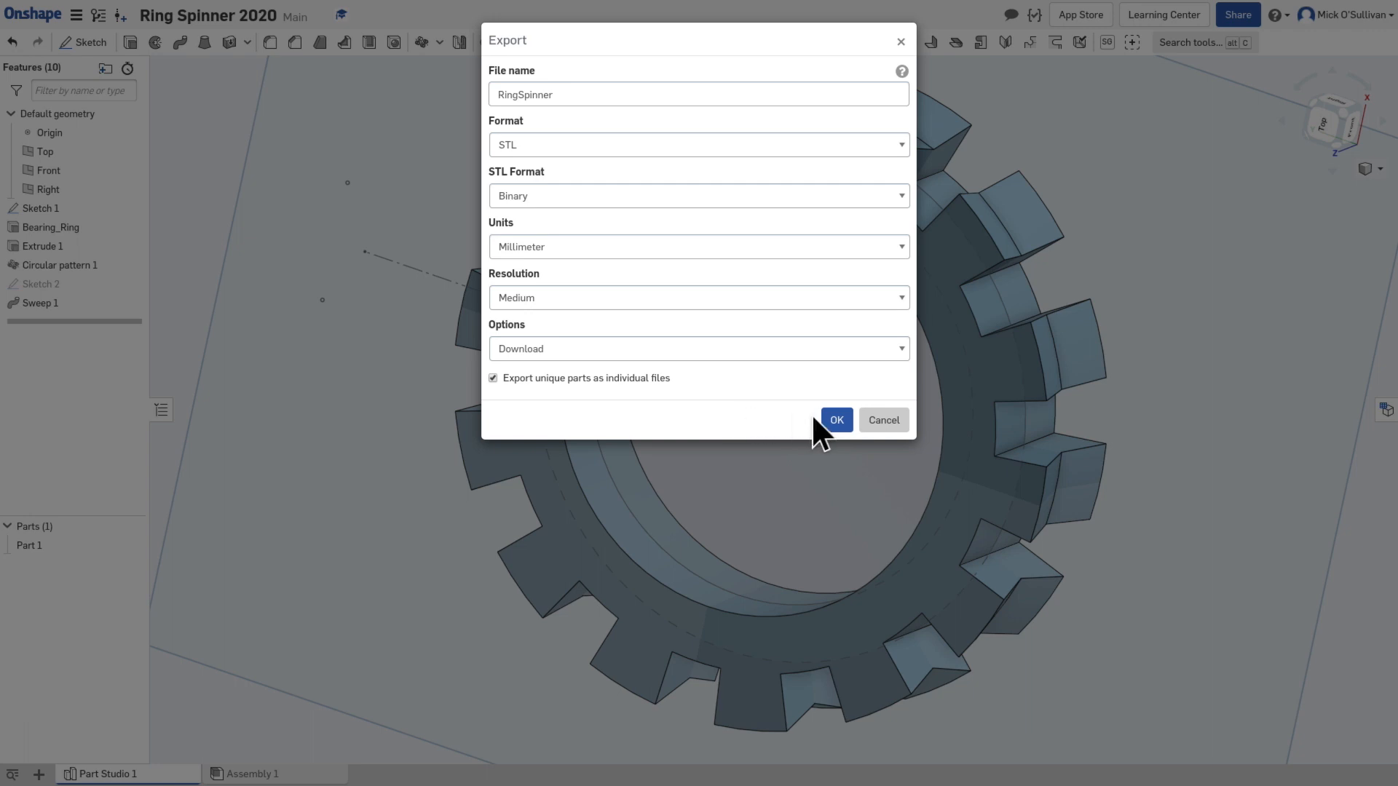
click(832, 419)
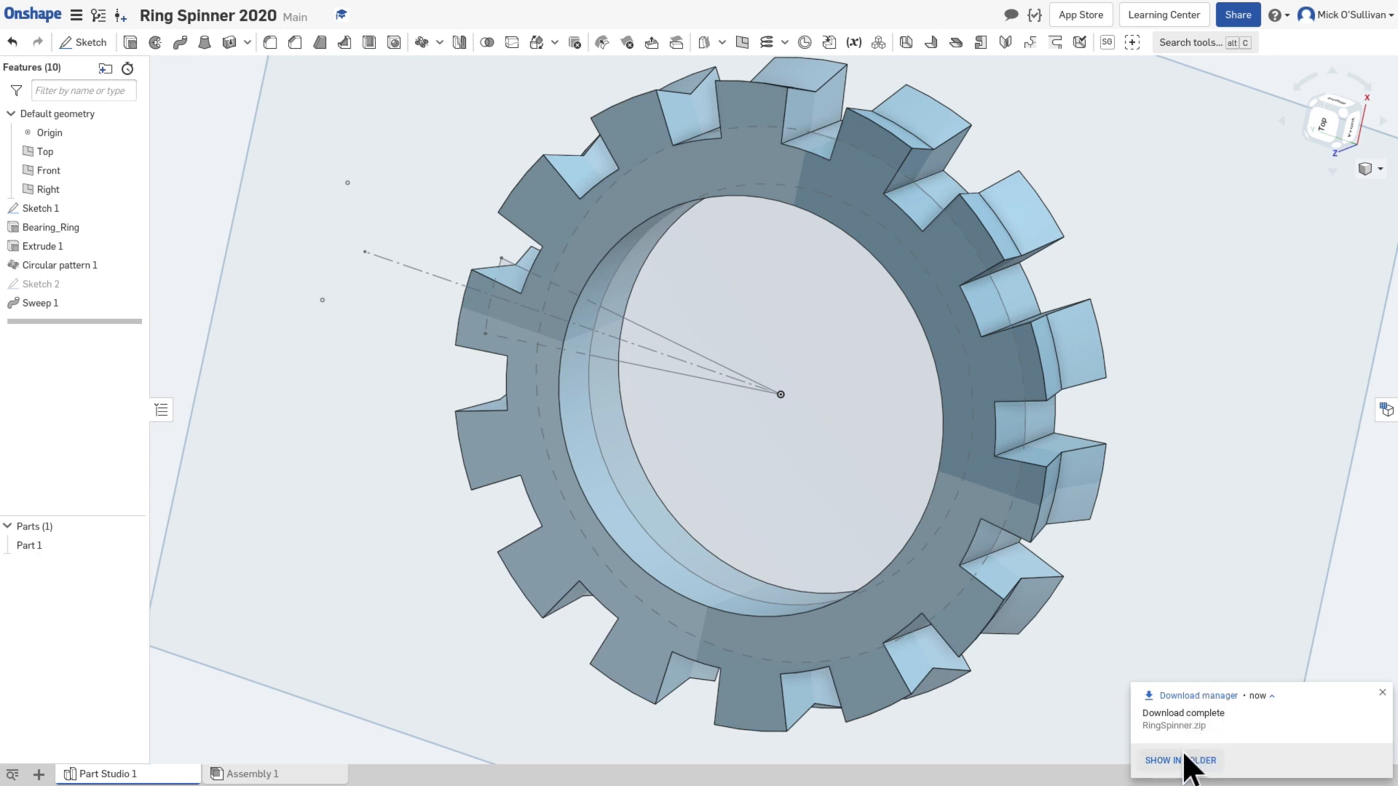
Step: Show the downloaded RingSpinner.zip in its folder and look through the files in My Drive
click(1182, 760)
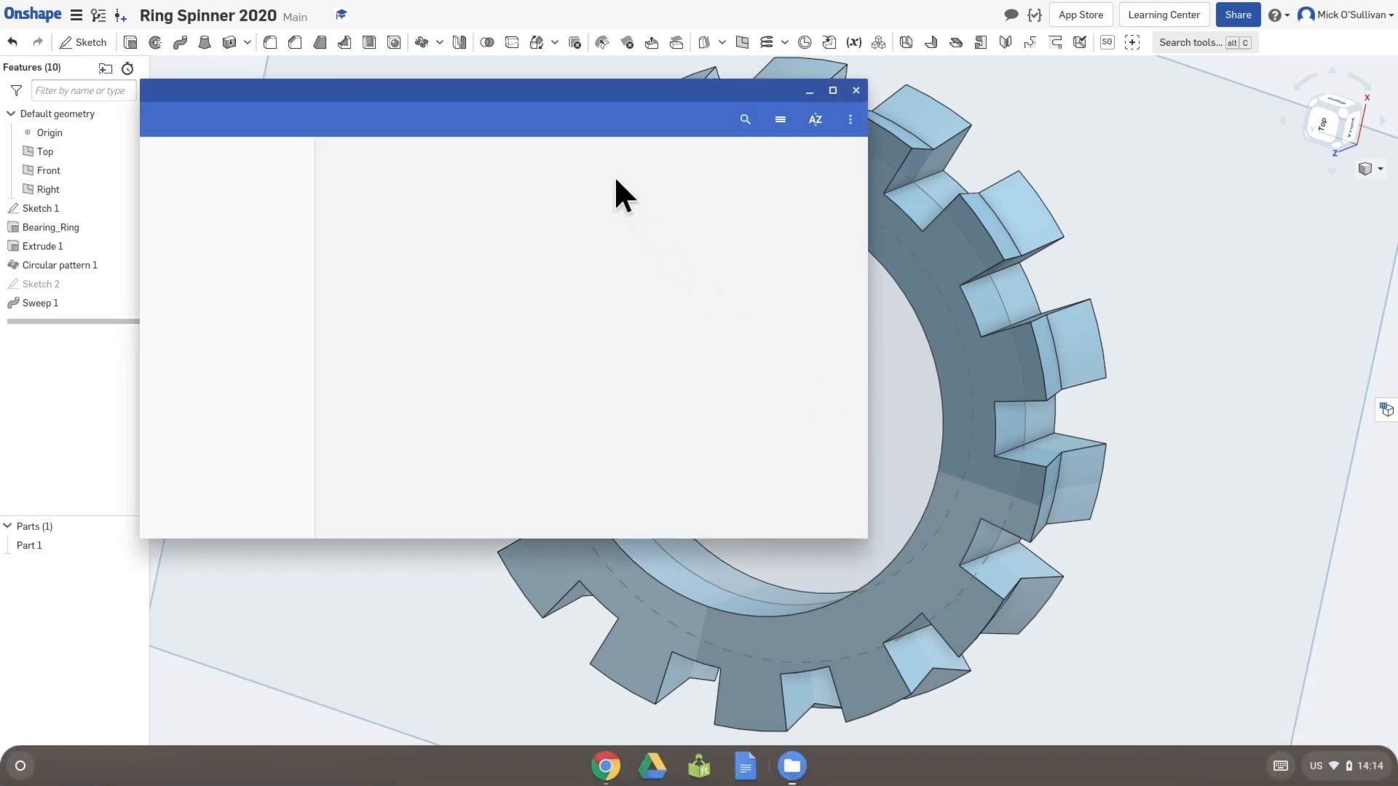
drag(568, 92, 853, 206)
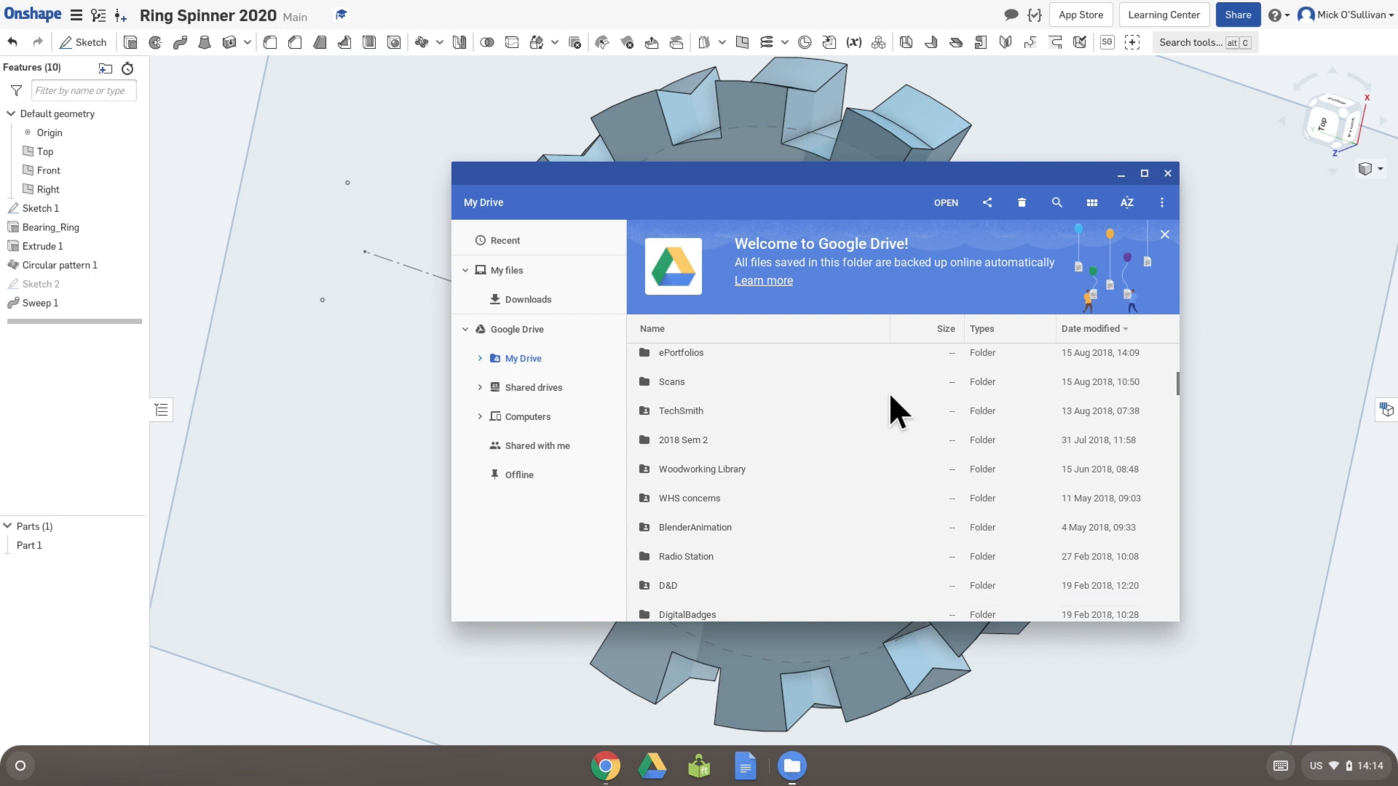
scroll(839, 466, down, 4)
scroll(815, 495, down, 1)
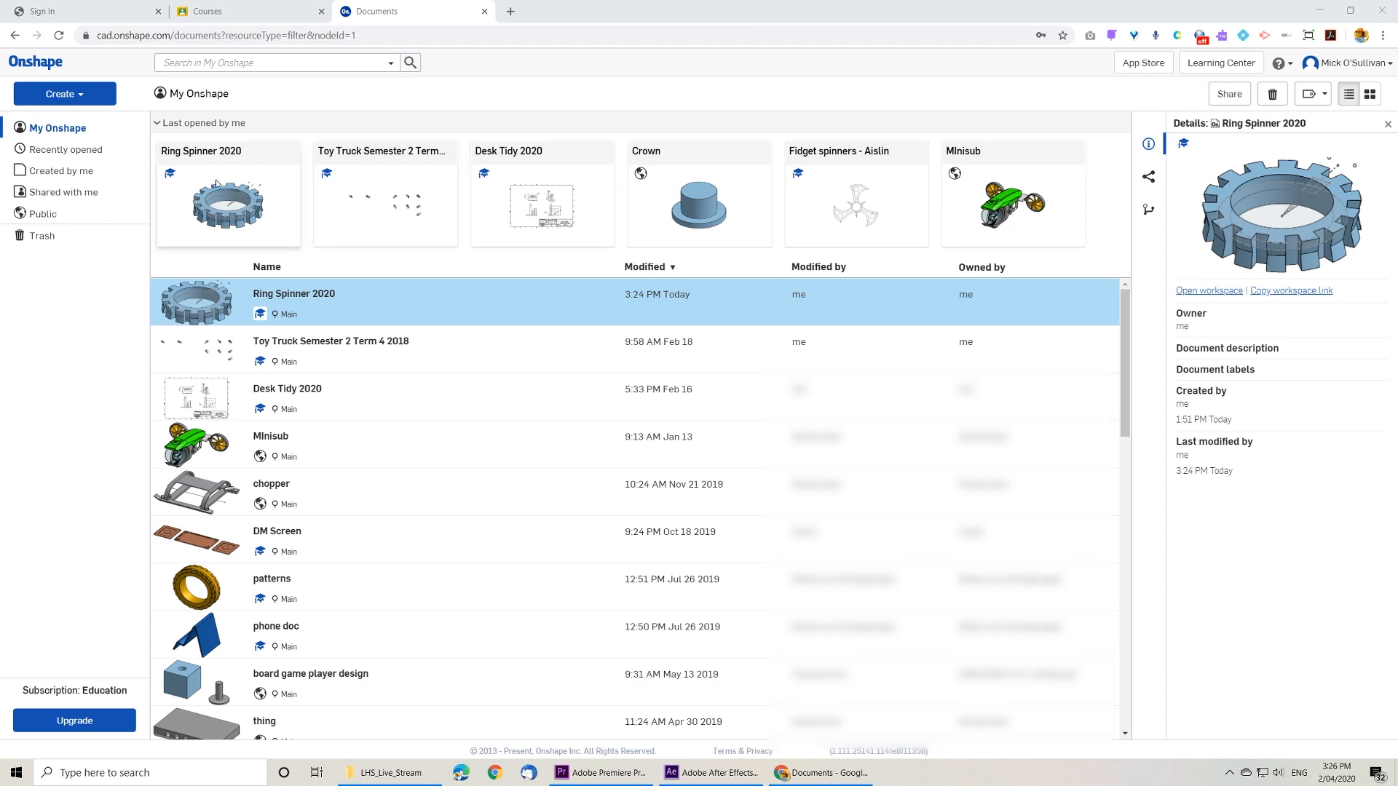
Step: Open the Ring Spinner 2020 document from the documents list
click(262, 302)
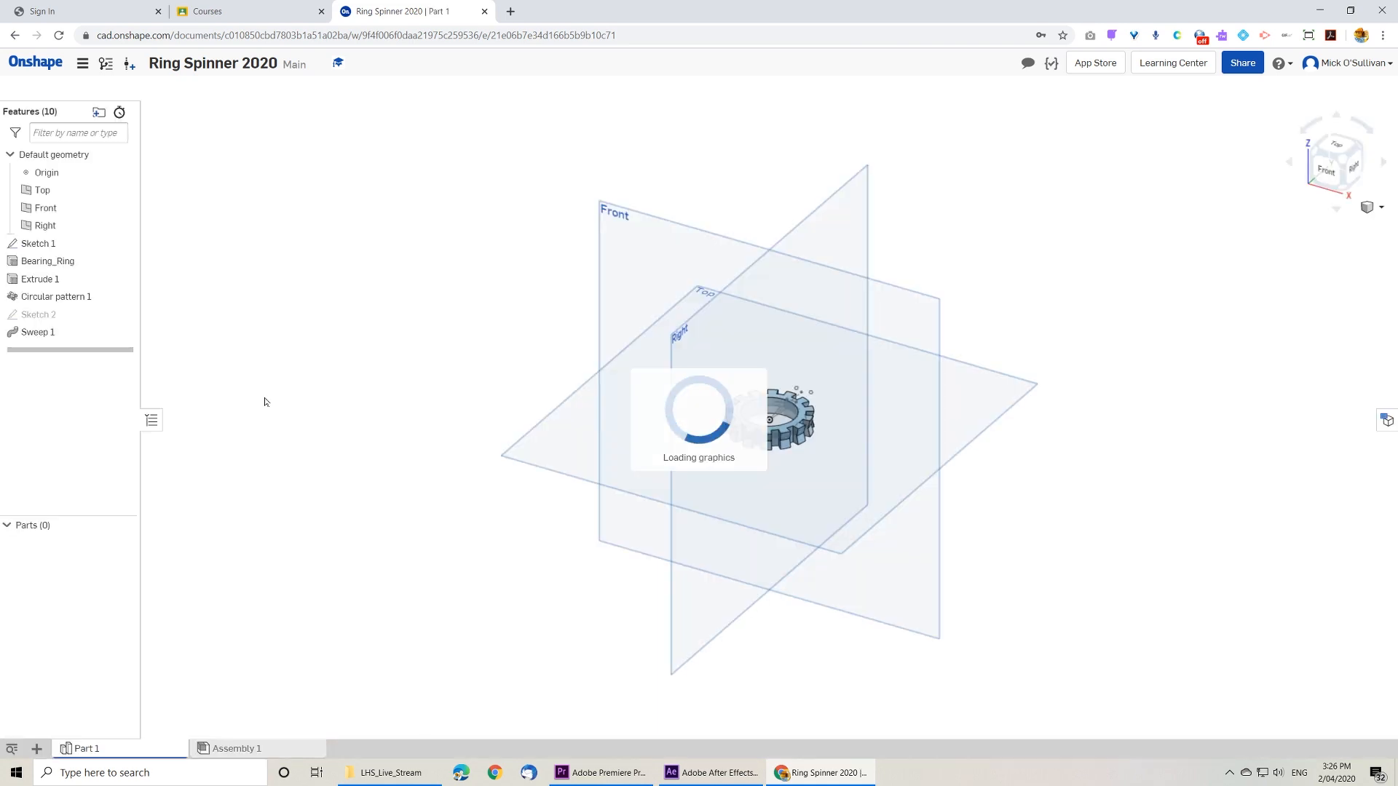
Step: Rename the Part 1 part studio as RingSpinner
right_click(102, 751)
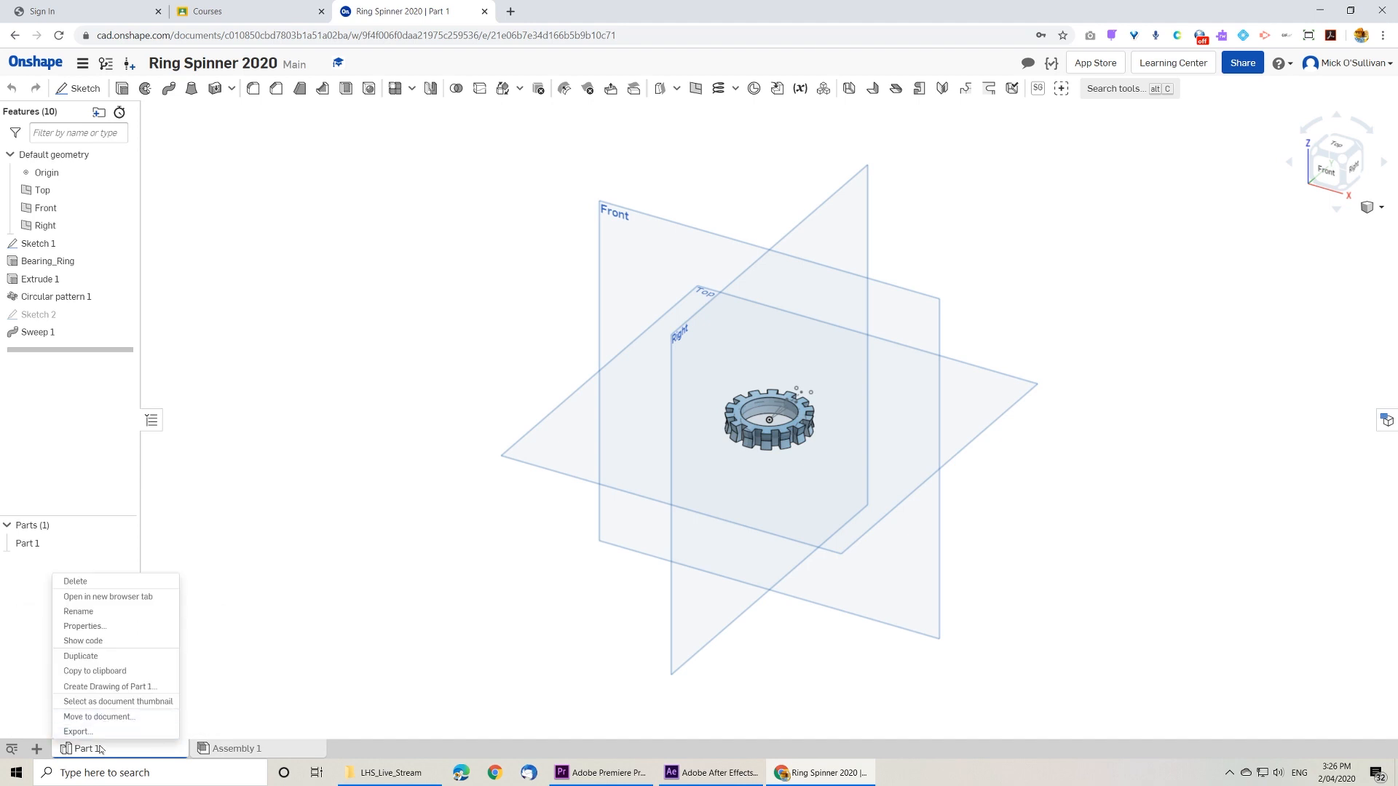
click(100, 611)
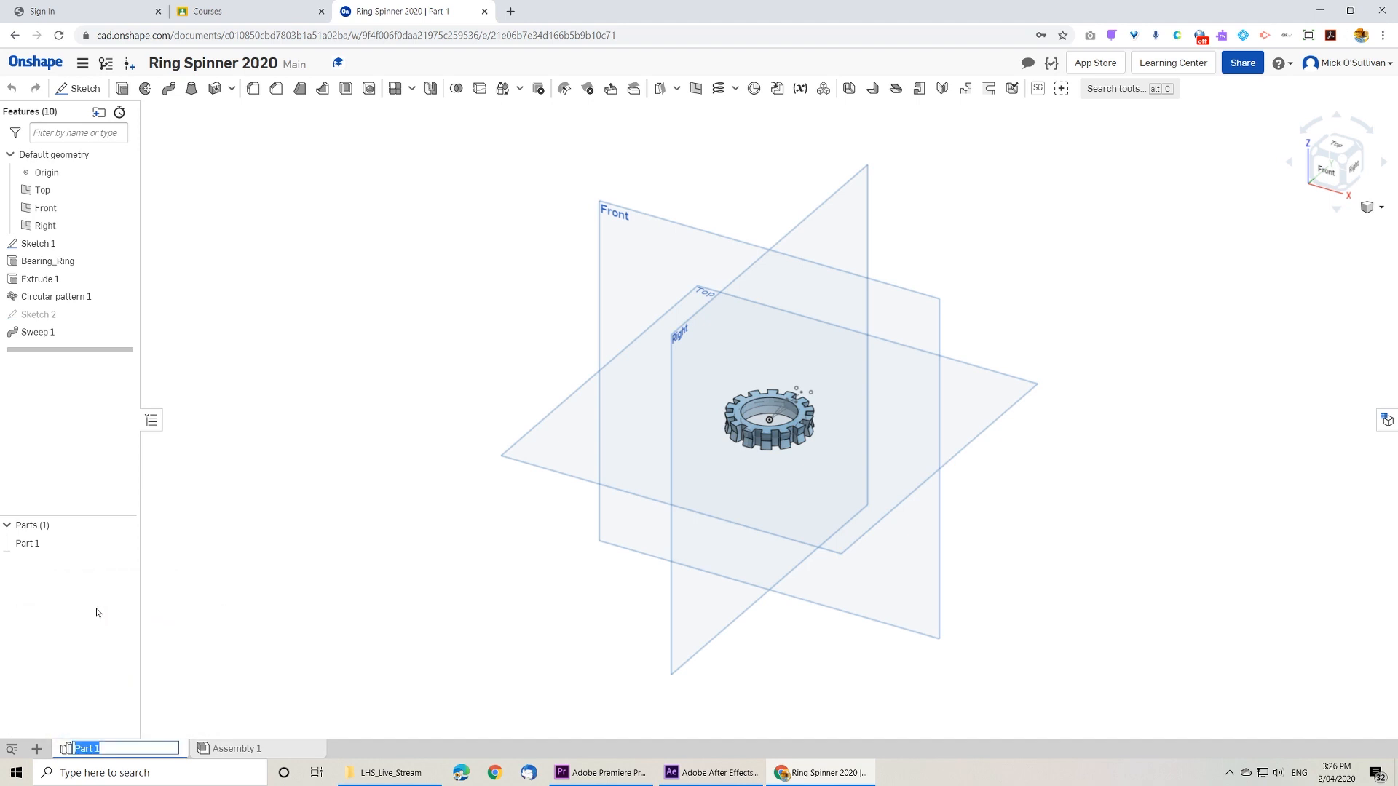
text(r)
key(BackSpace)
text(RingSpinner)
key(Return)
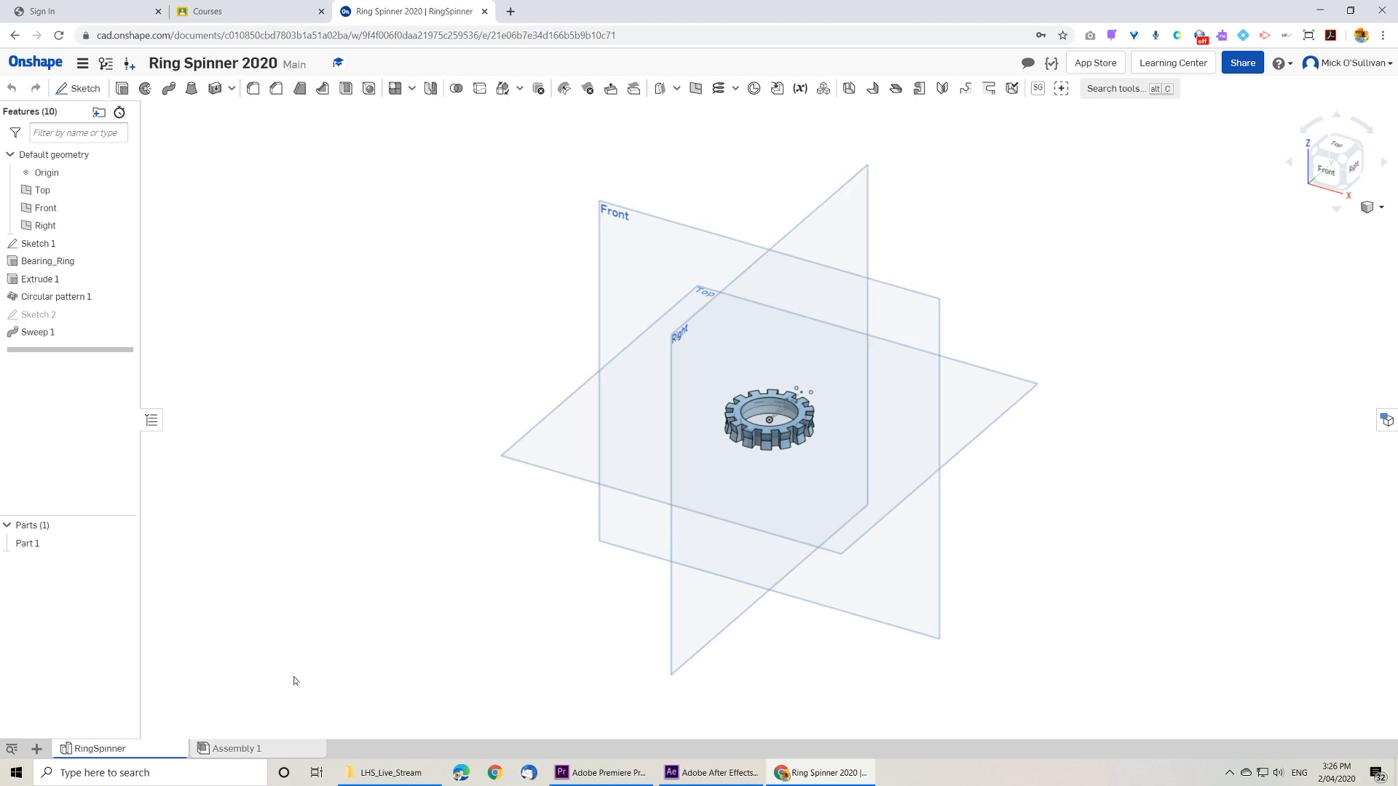
Step: Edit Sketch 1 to set the inner circle's diameter to 22.5 mm and accept the sketch
double_click(57, 248)
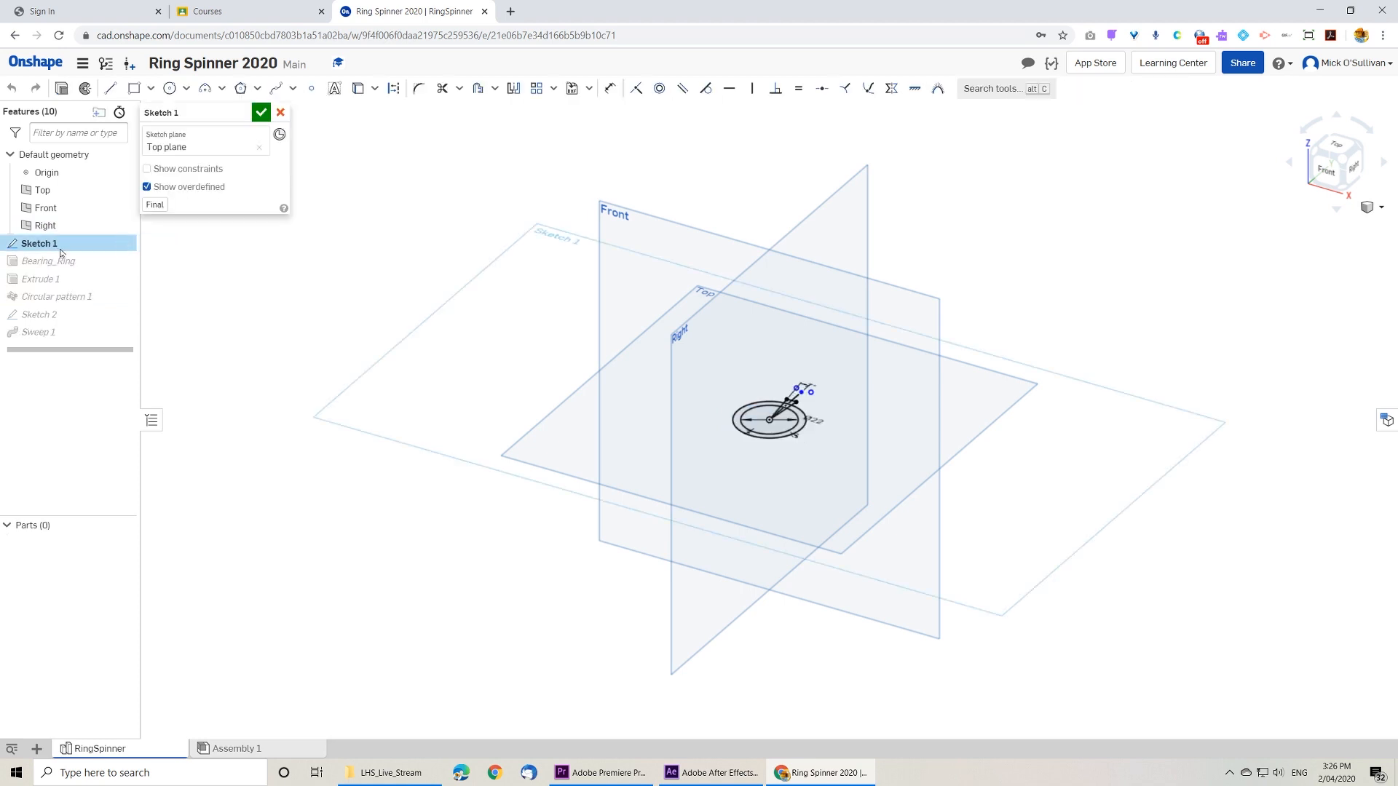
key(n)
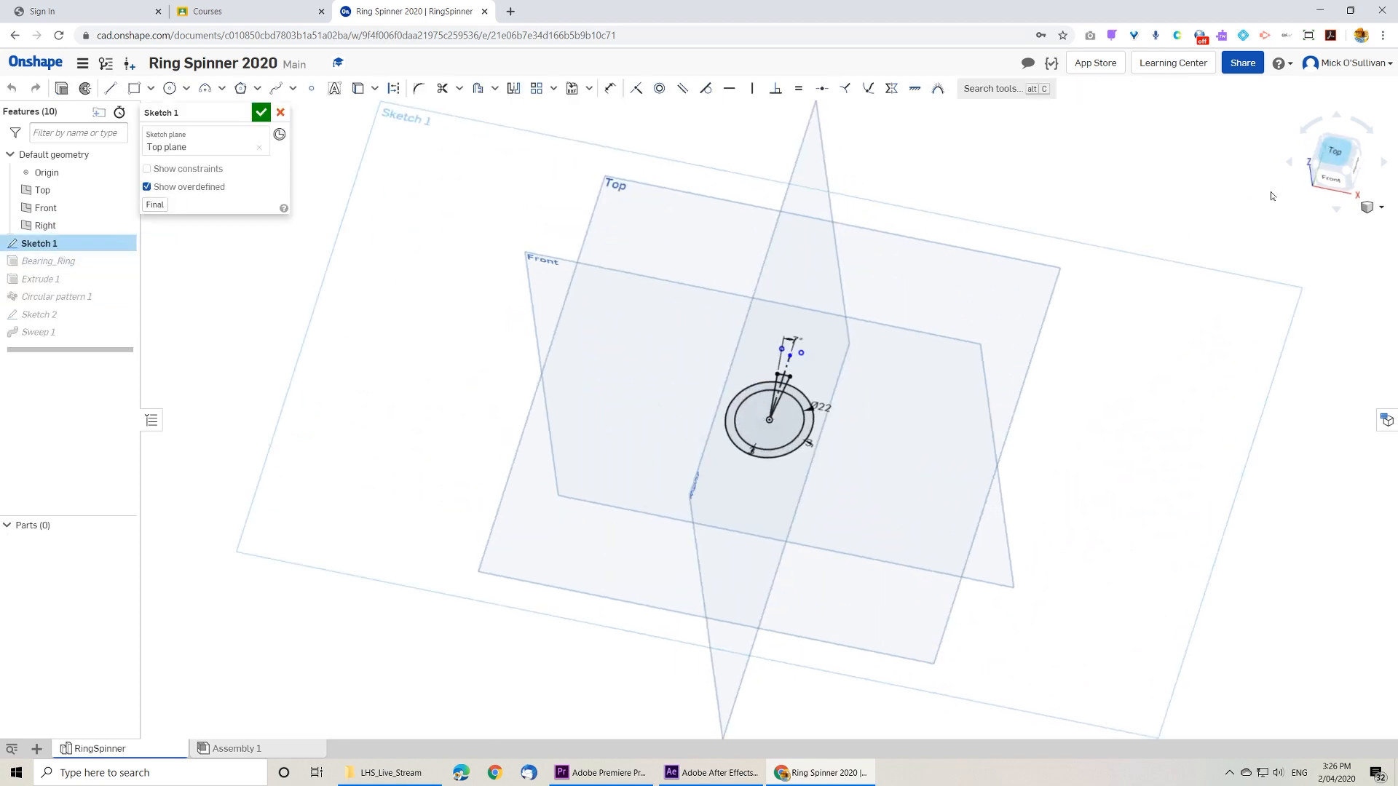
scroll(827, 375, up, 5)
scroll(827, 376, up, 2)
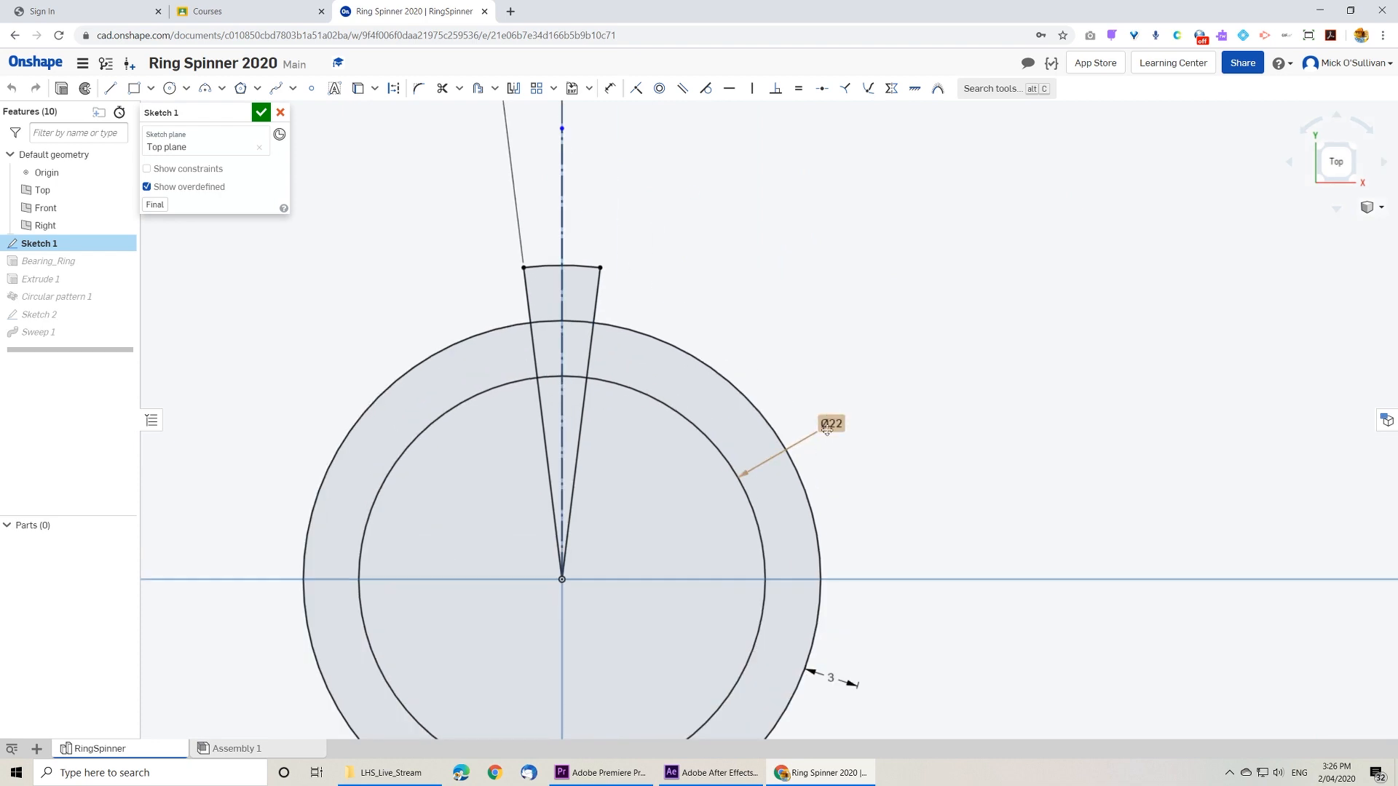
double_click(830, 422)
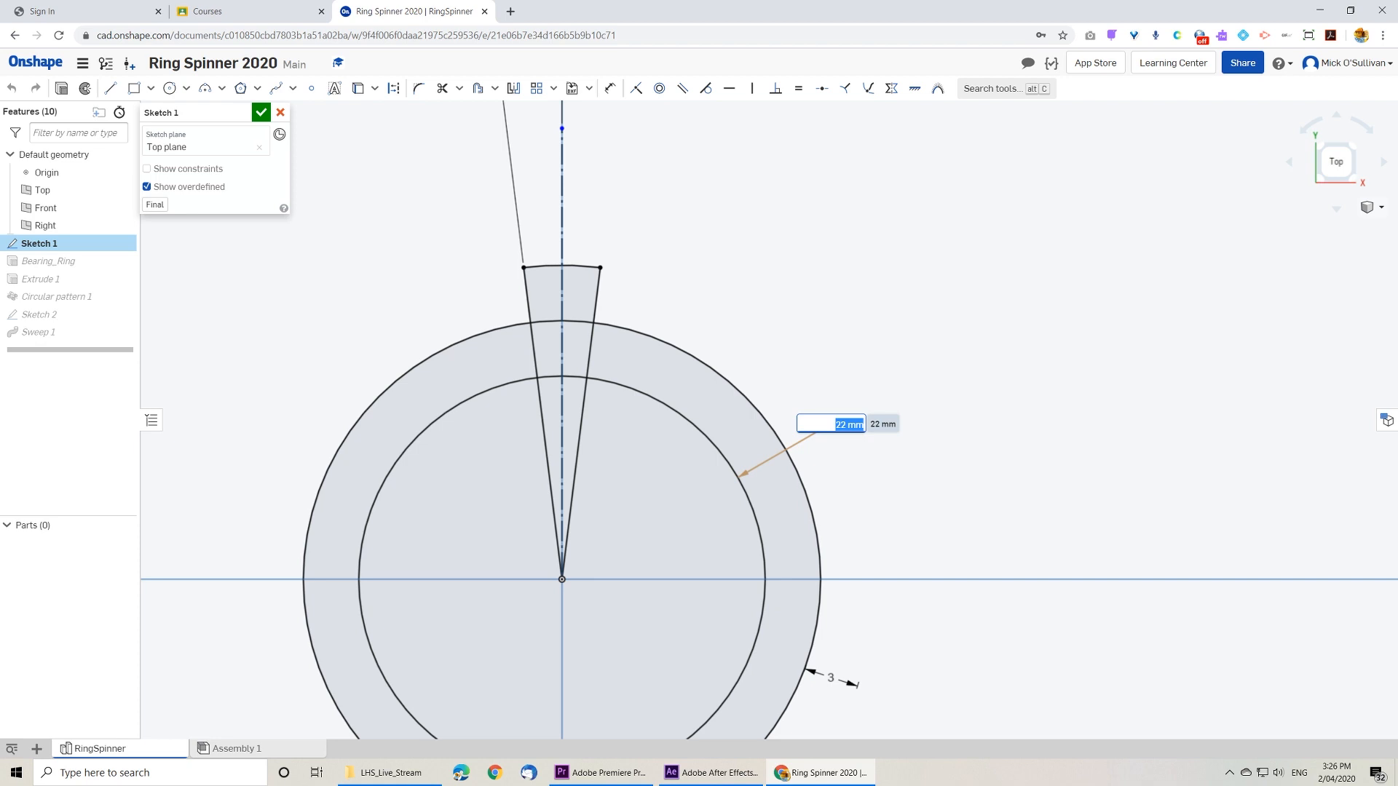
text(22.5)
key(Return)
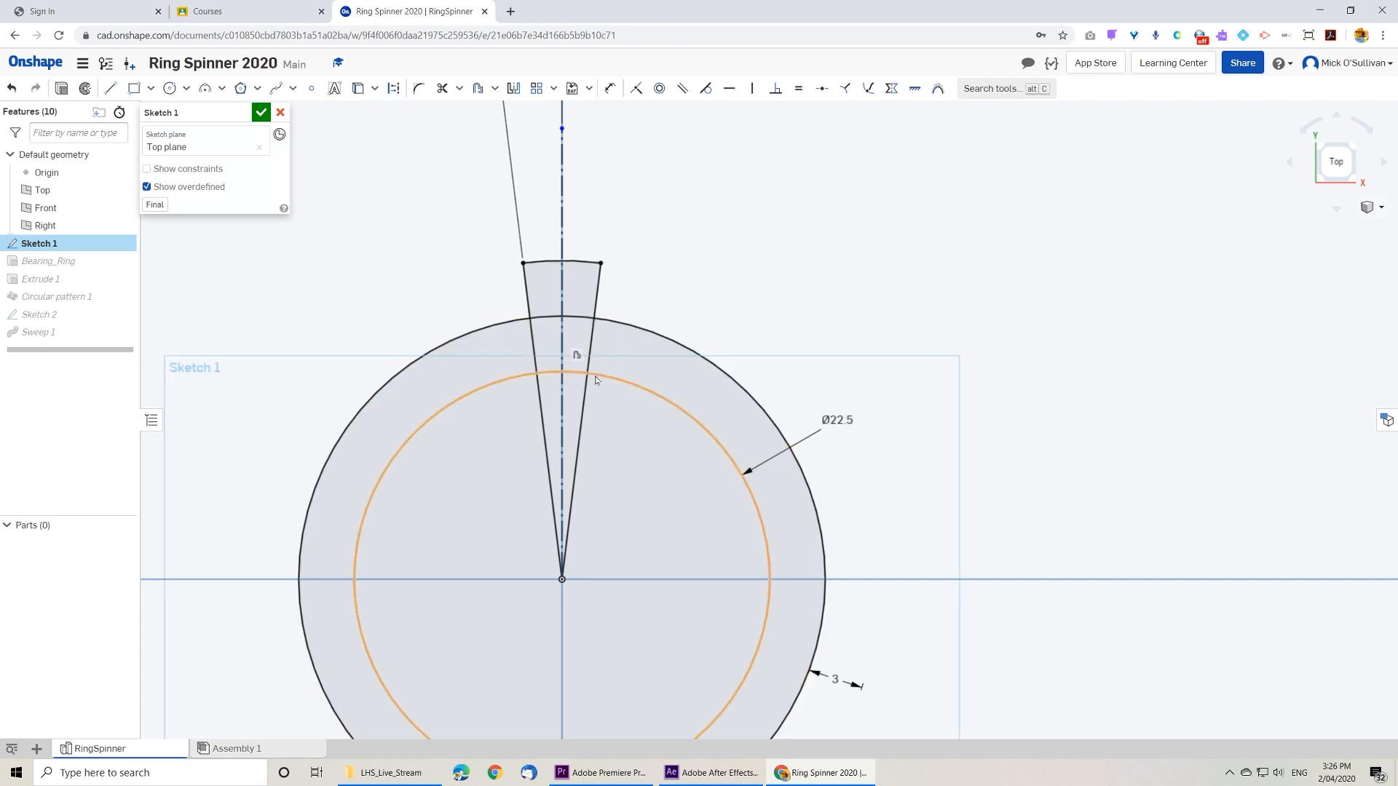
scroll(595, 380, down, 3)
scroll(596, 380, down, 2)
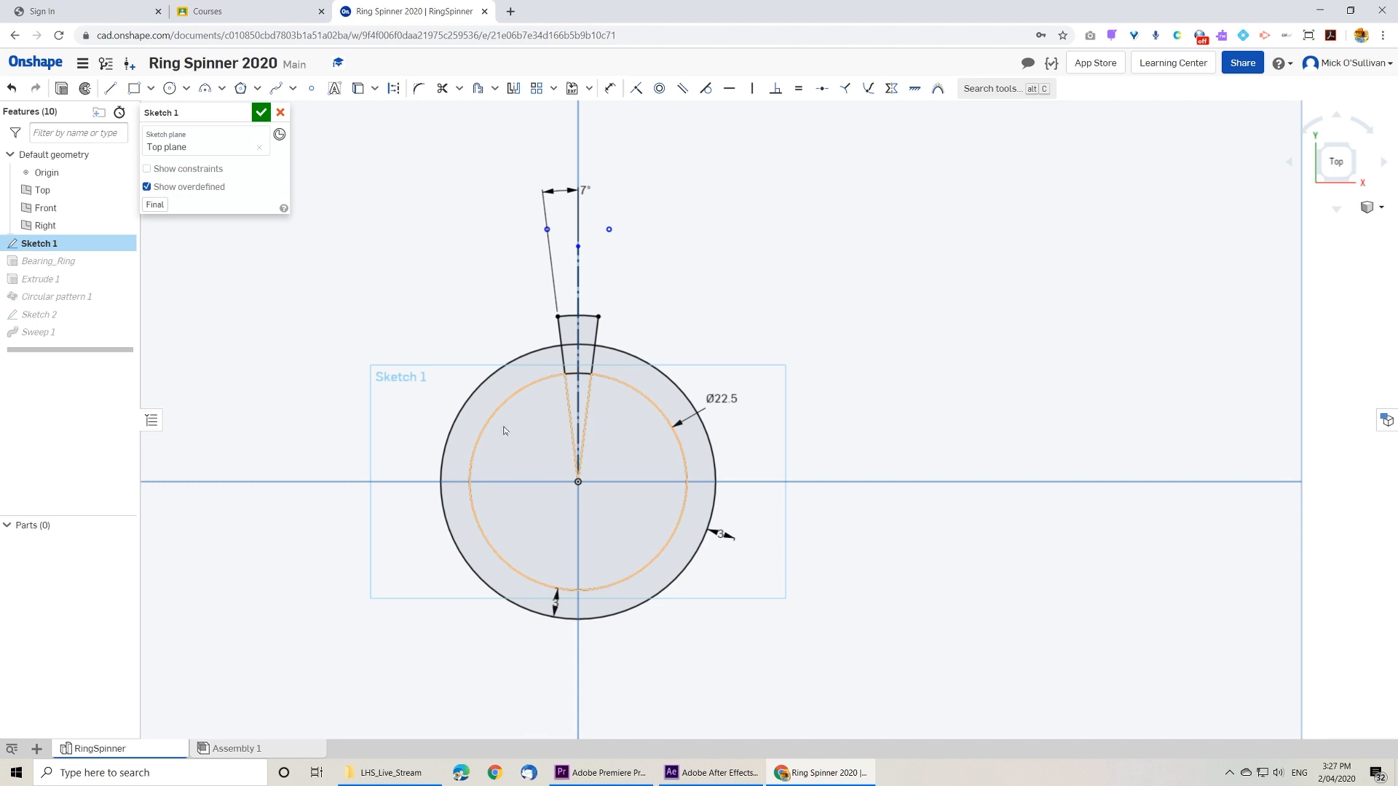
click(261, 112)
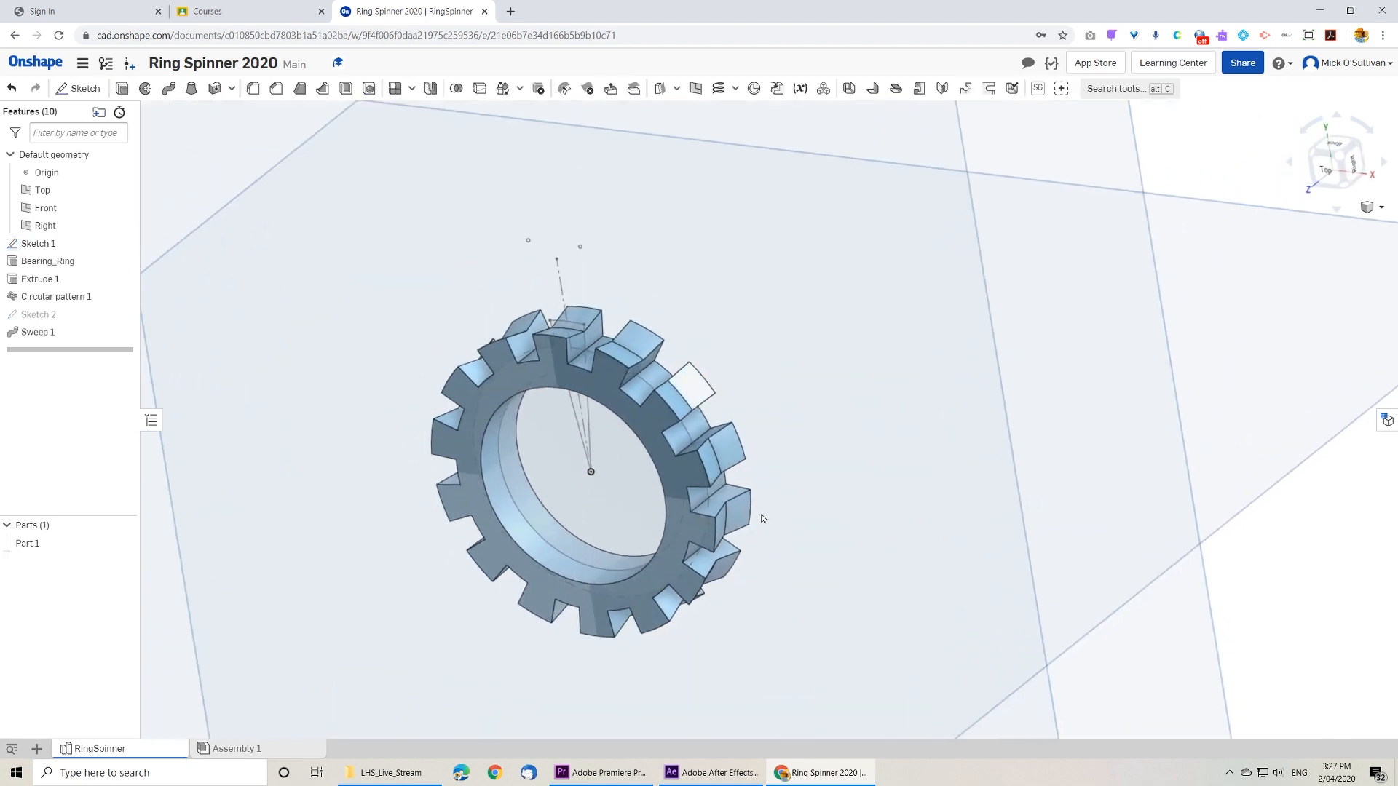
Step: Export RingSpinner as a binary STL in millimetres at Medium resolution, downloading unique parts as individual files
right_click(98, 755)
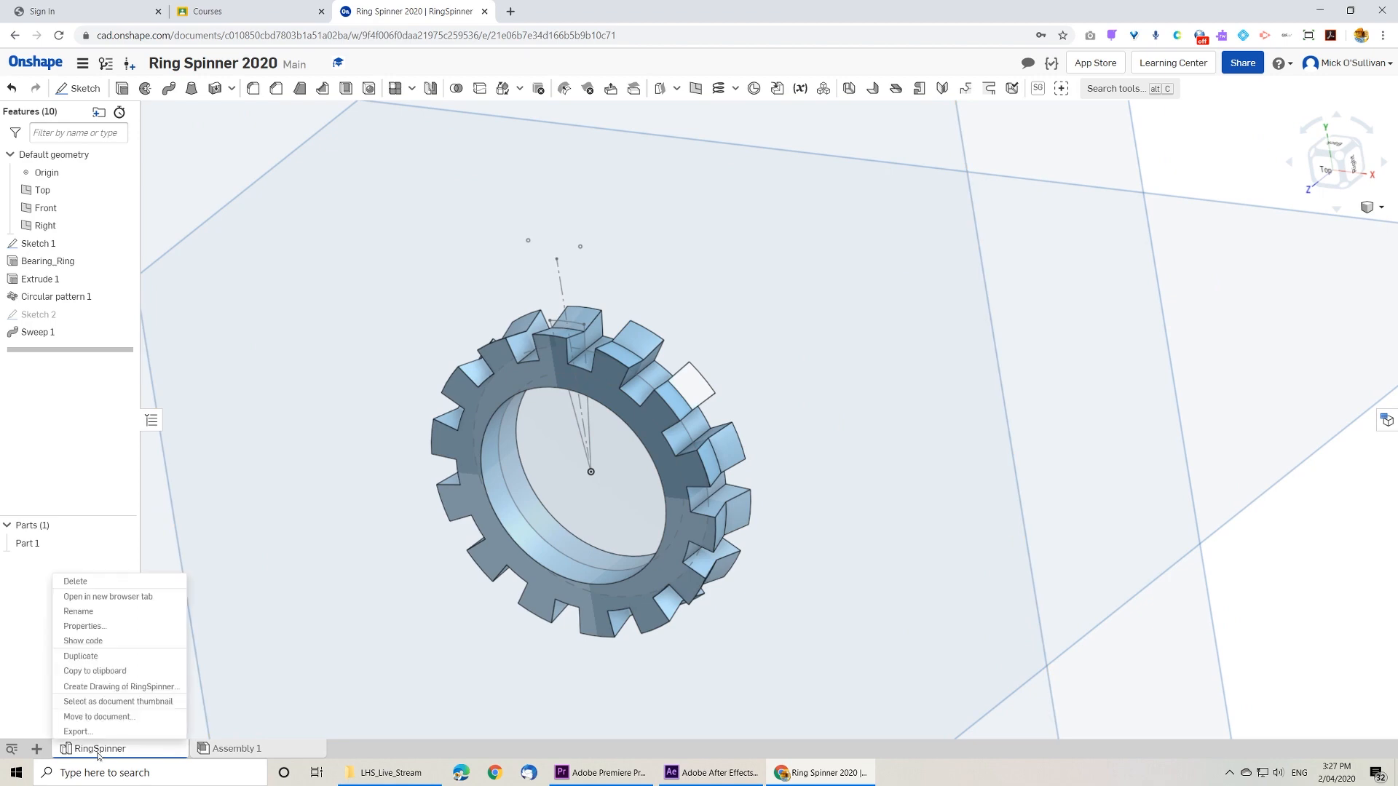
click(100, 736)
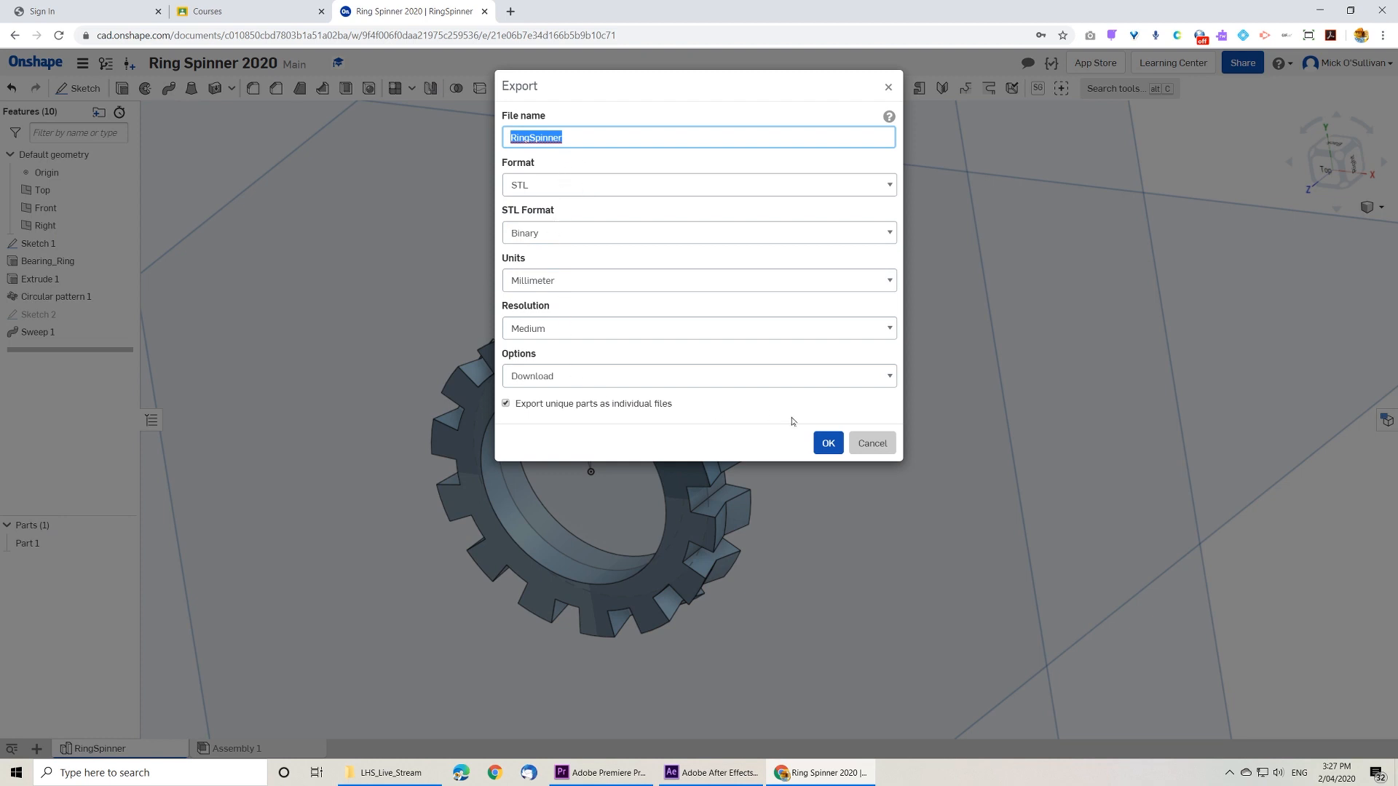
click(825, 449)
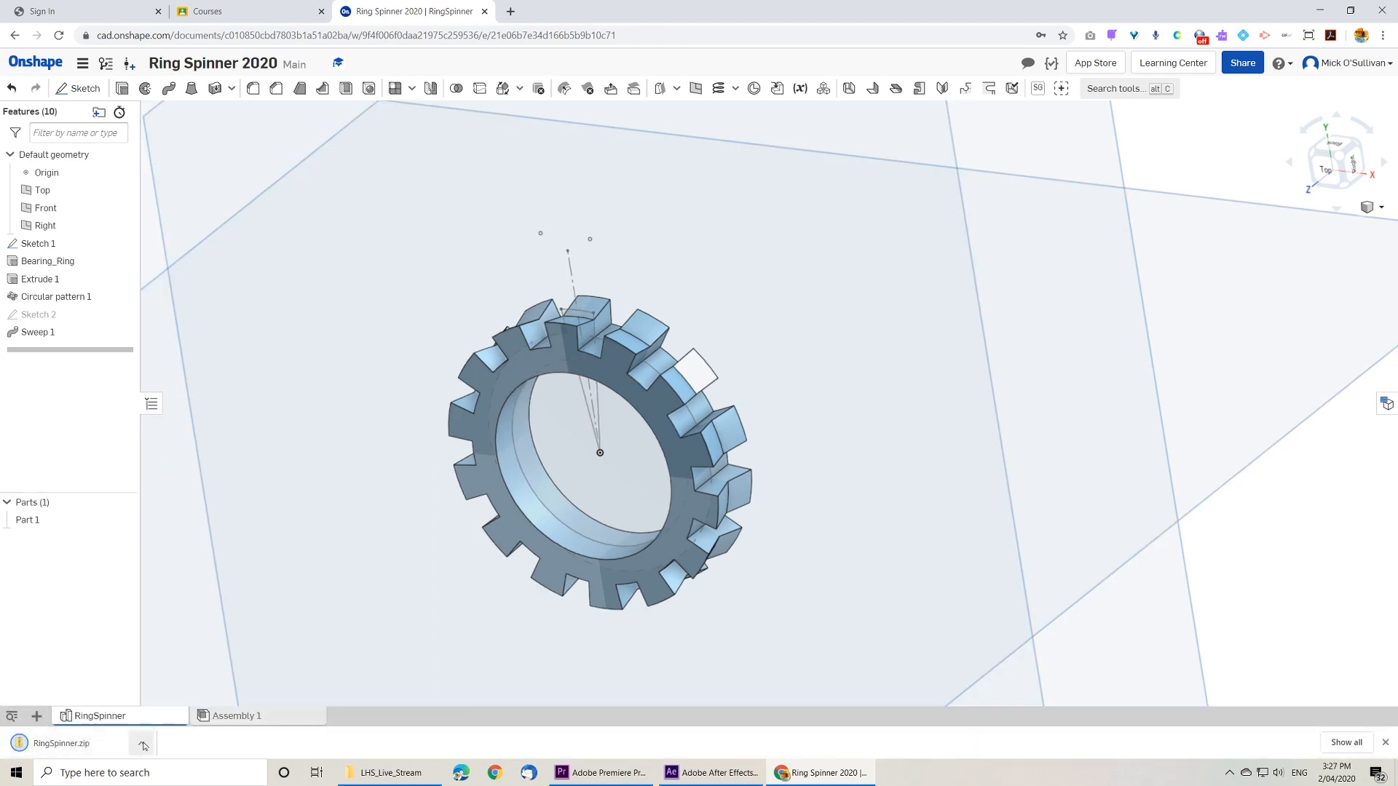
Step: Open the downloaded RingSpinner.zip from its folder and copy RingSpinner - Part 1.stl into the Documents folder
click(143, 745)
click(175, 697)
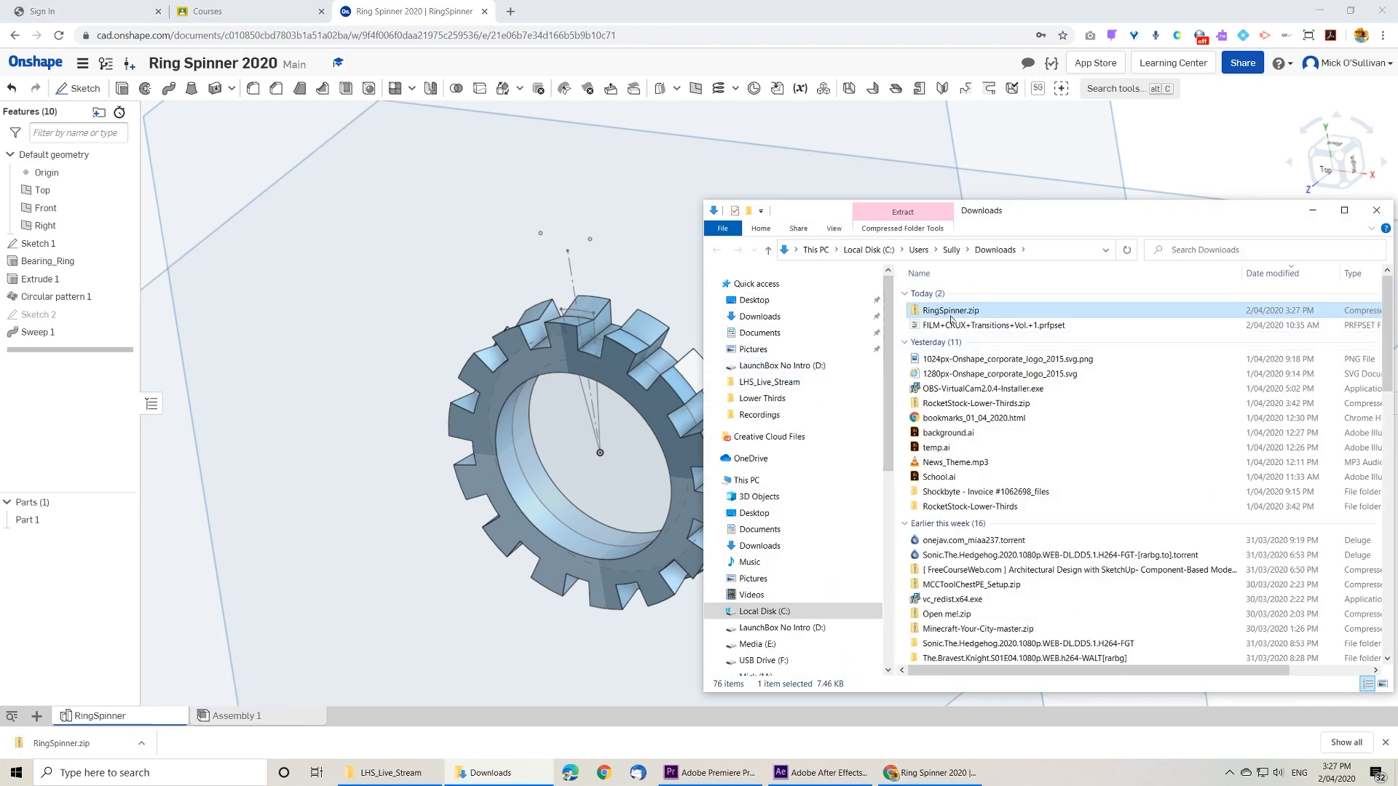
double_click(950, 319)
click(974, 297)
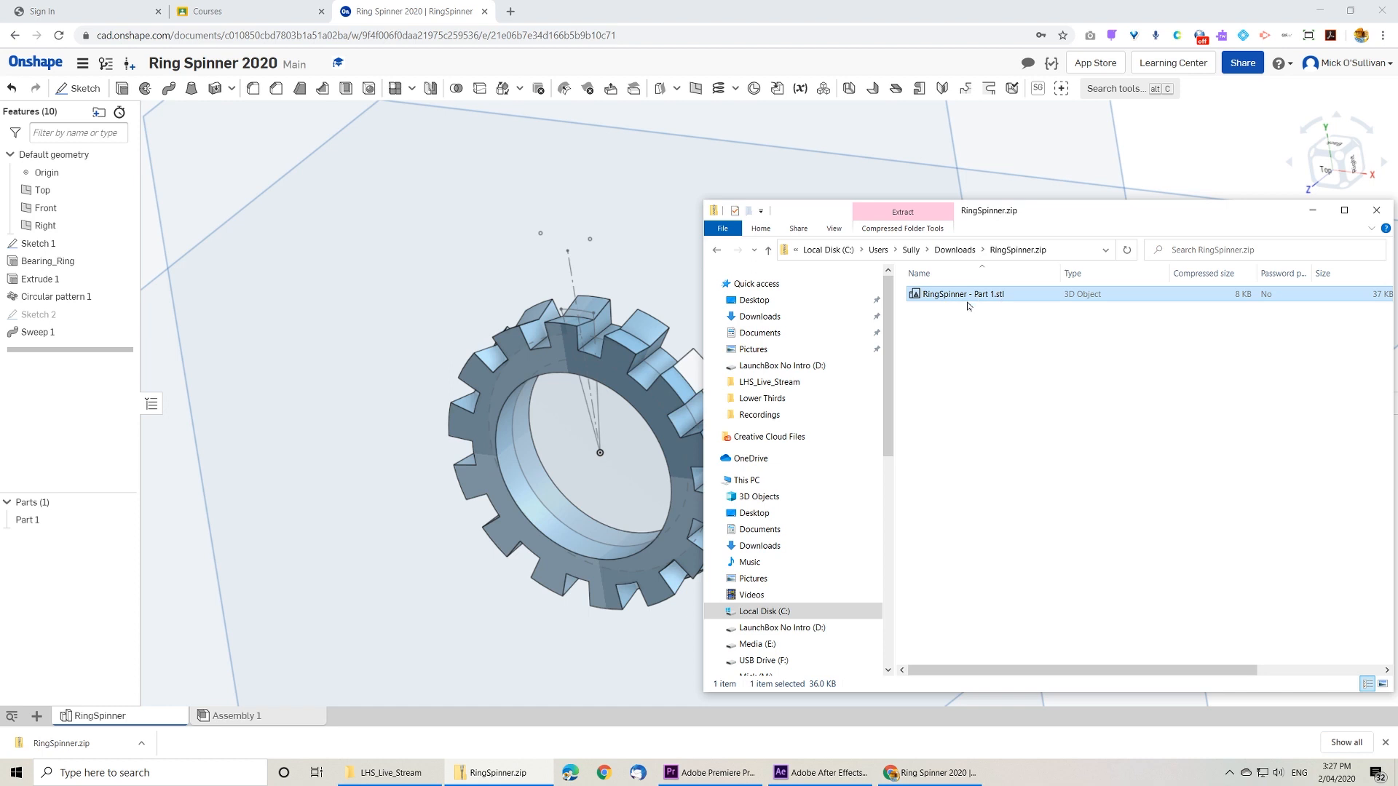
drag(965, 302, 744, 339)
click(744, 339)
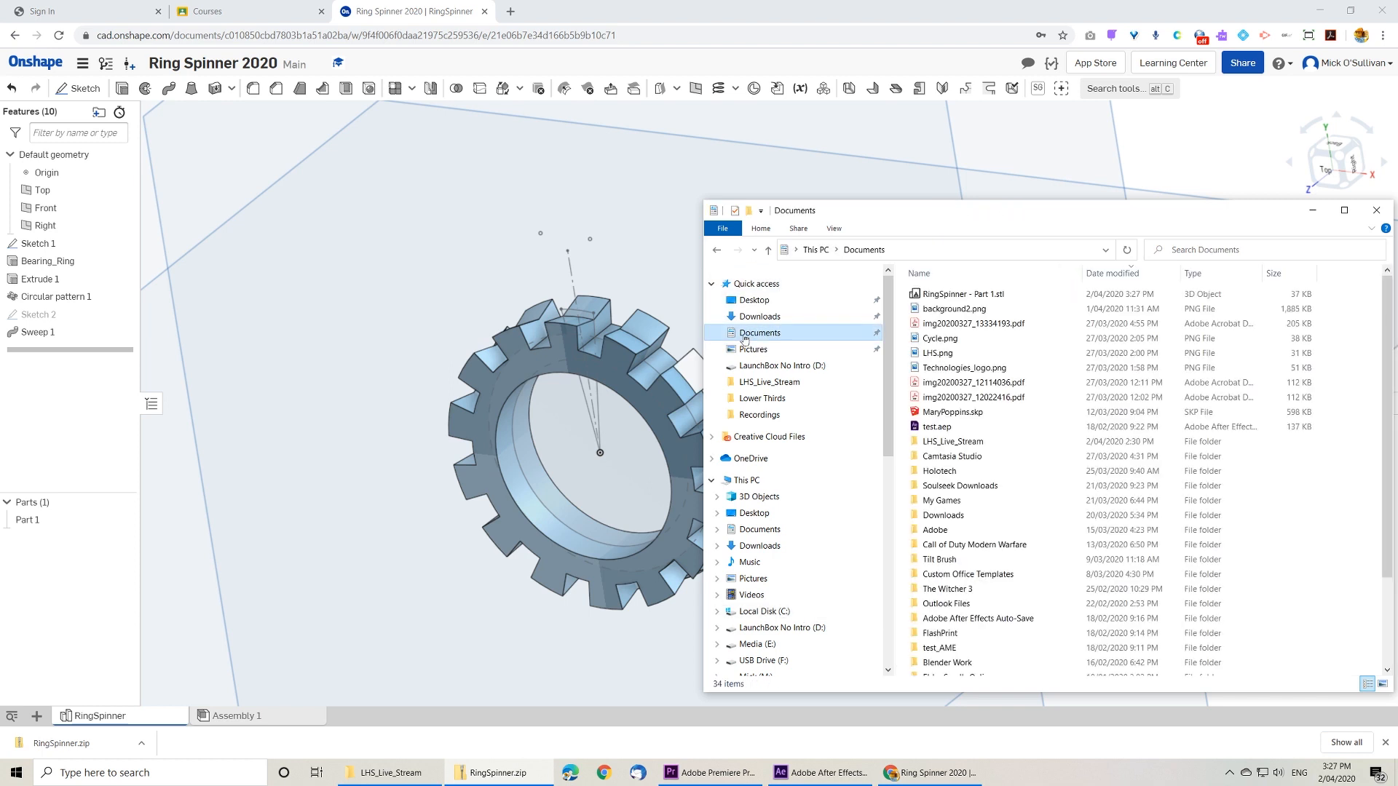
drag(953, 303, 960, 299)
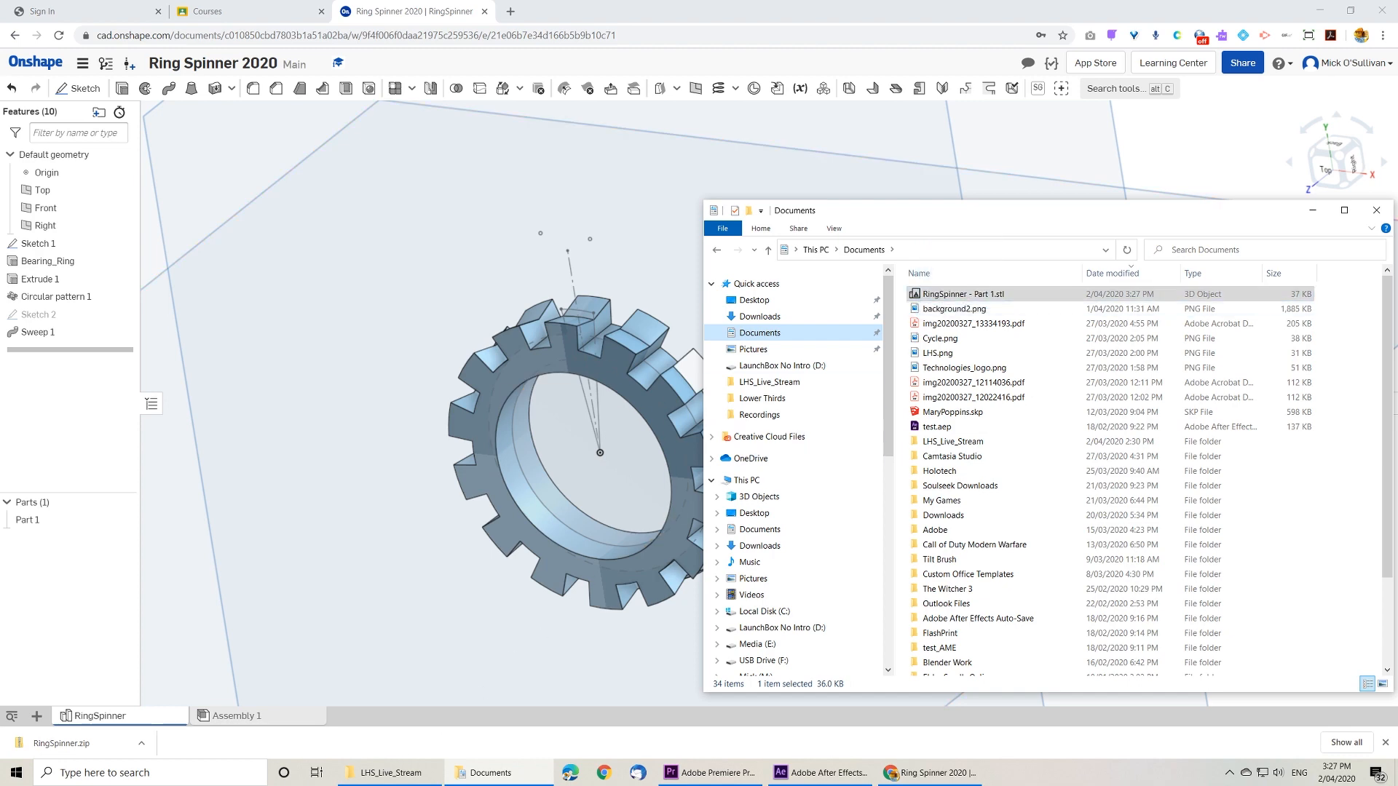
Step: Launch FlashPrint and arrange its window beside the Documents folder window
click(26, 776)
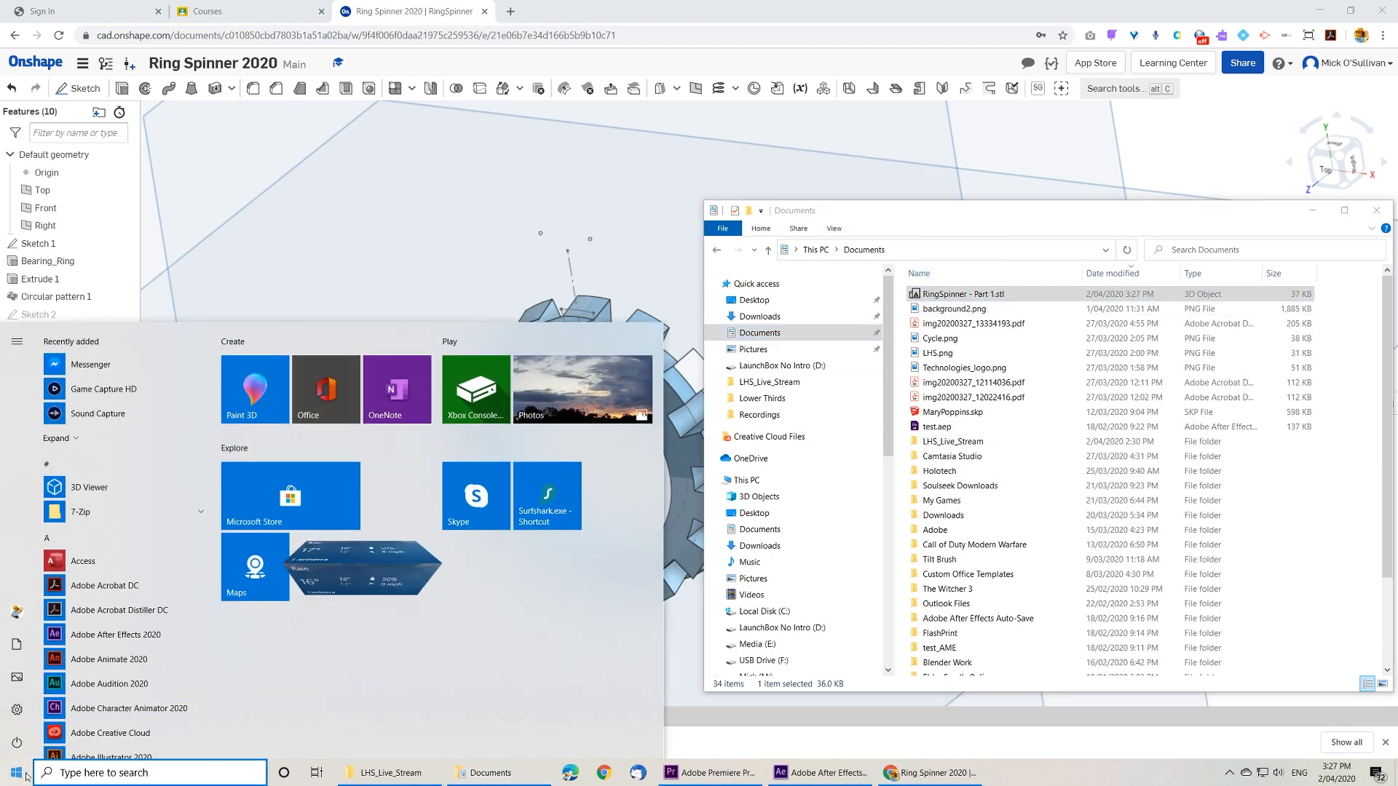
text(fl)
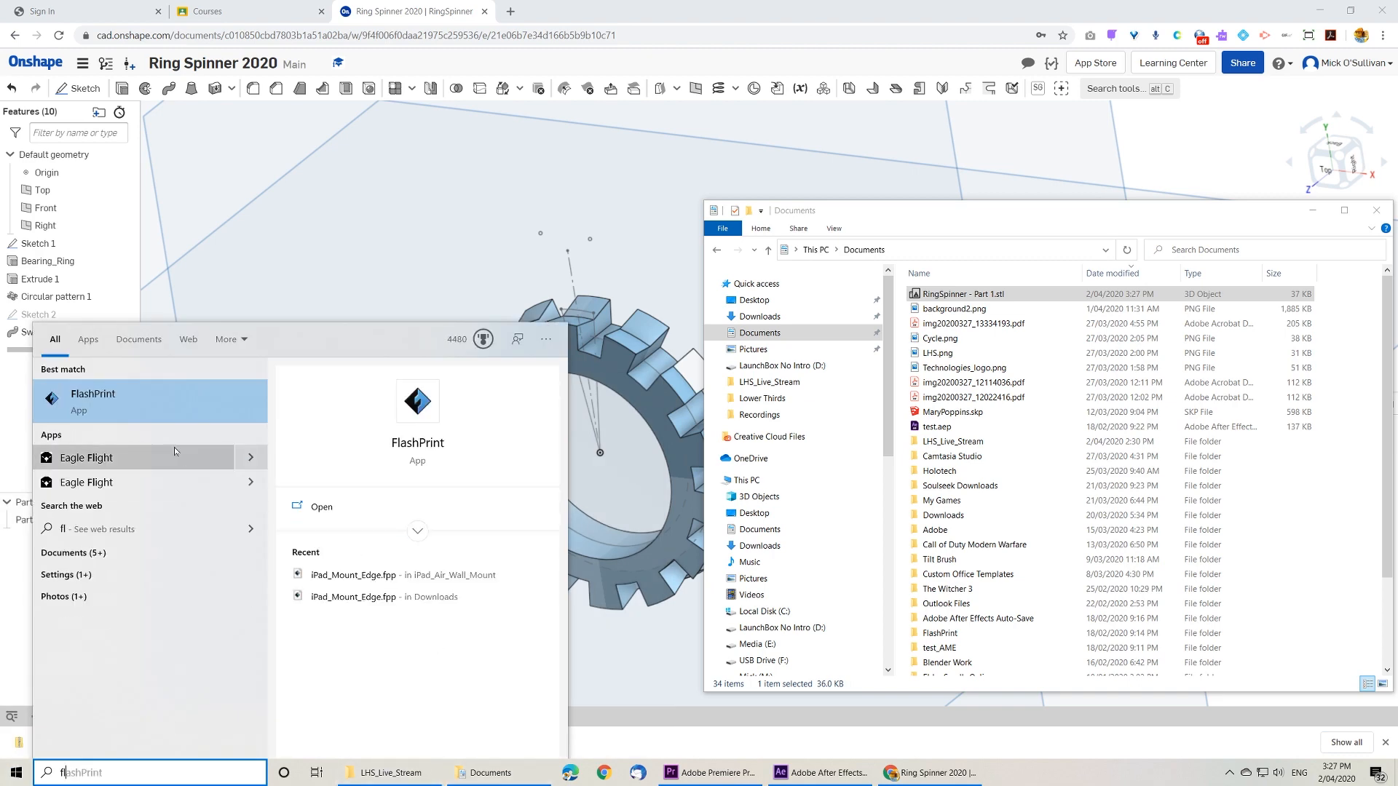
click(146, 401)
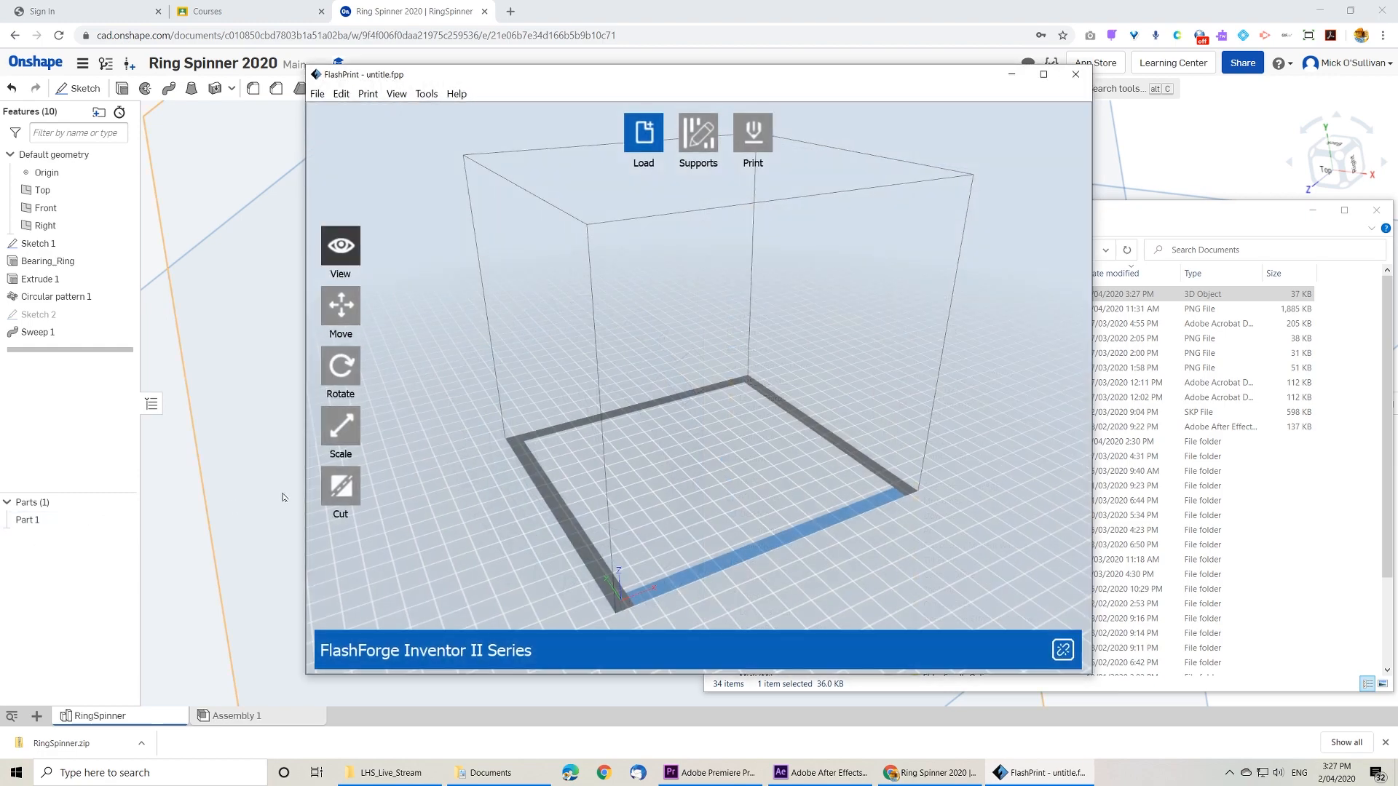
drag(853, 82, 593, 110)
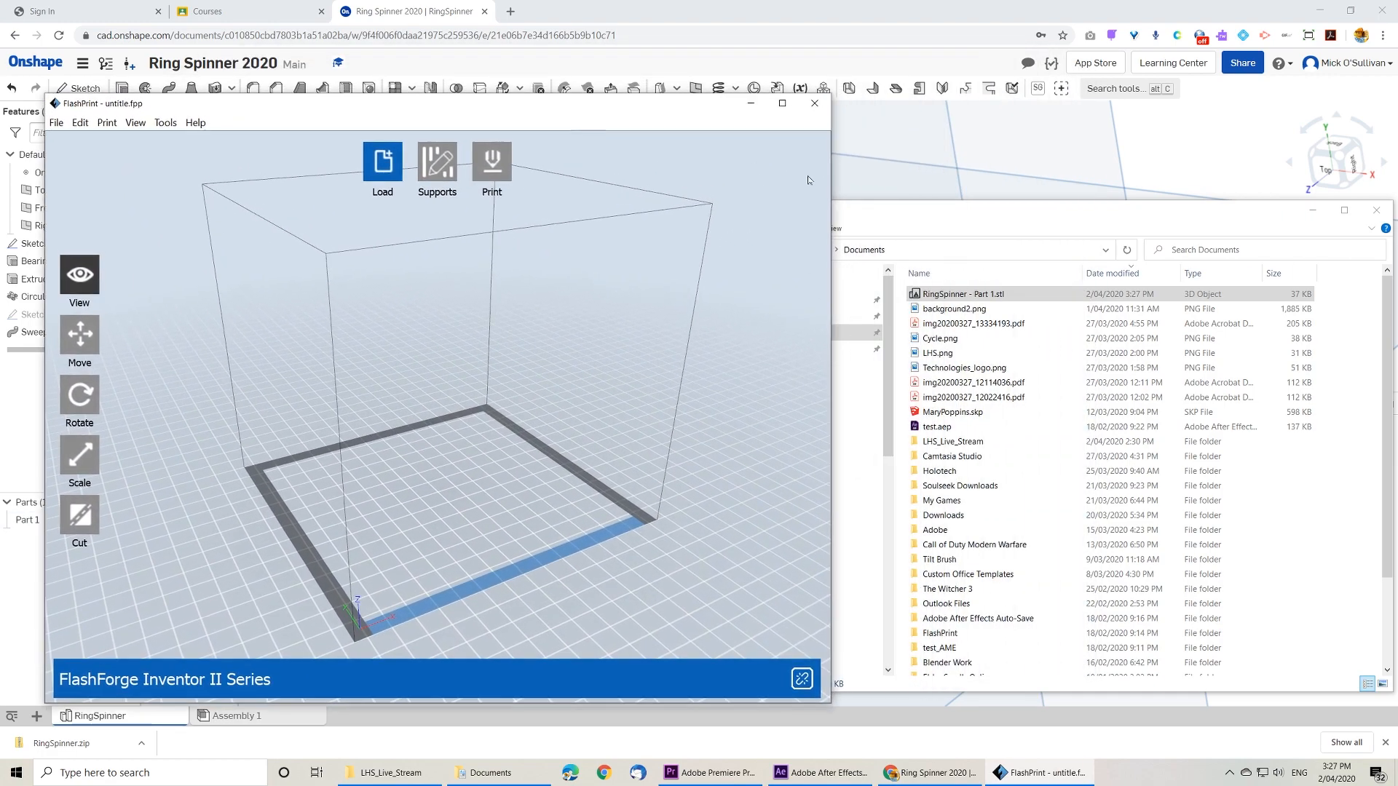
drag(939, 219, 1097, 162)
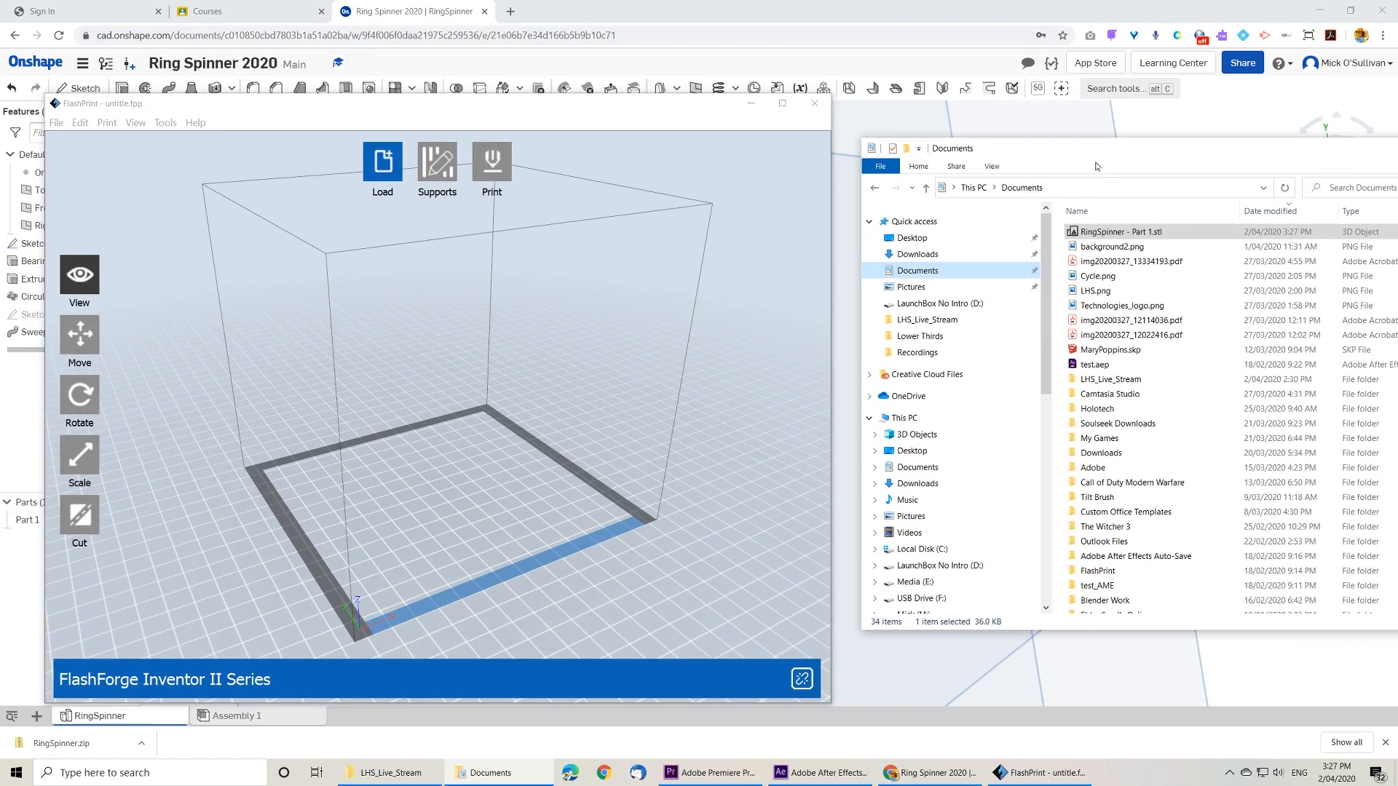
Step: Load RingSpinner - Part 1.stl into FlashPrint, put the model on the platform and maximize the window
click(1092, 232)
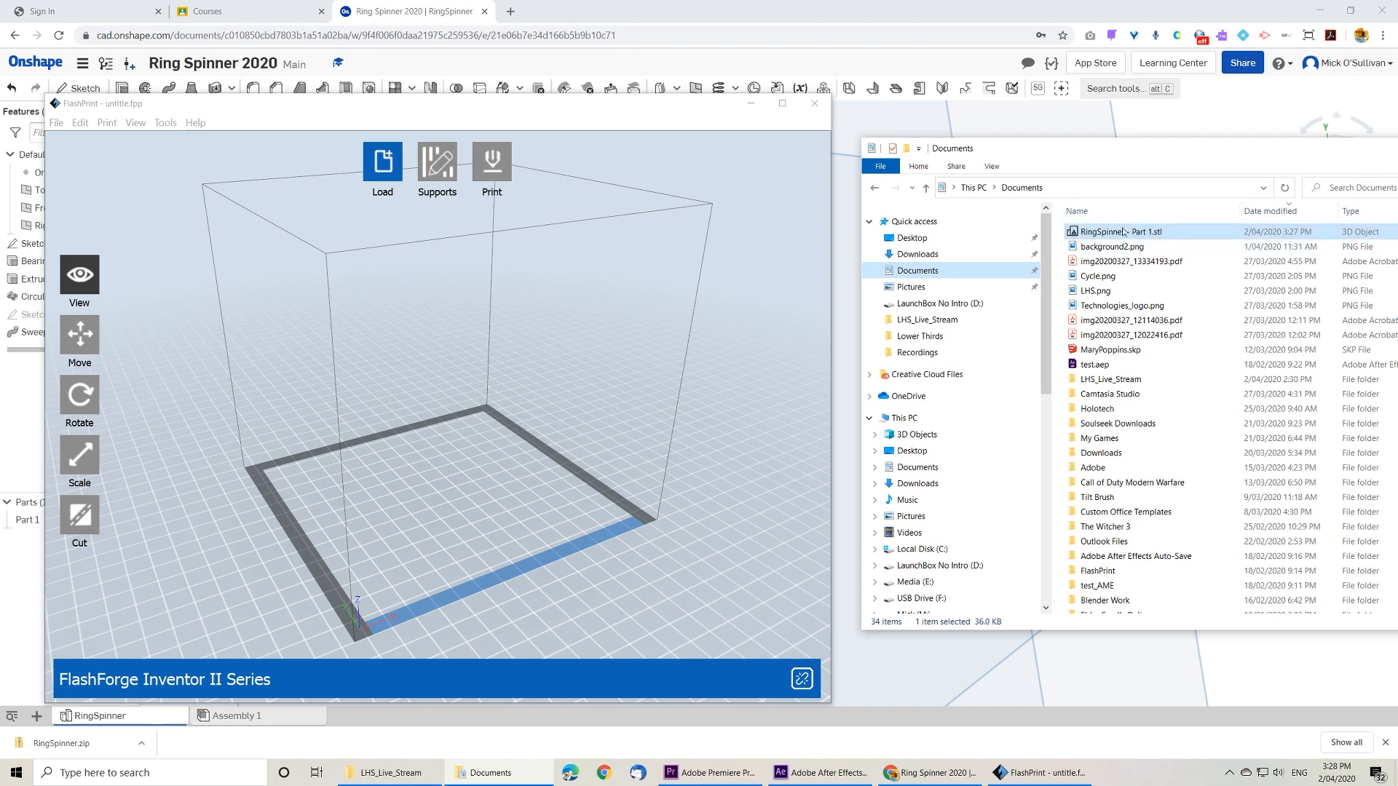
drag(1123, 233, 476, 481)
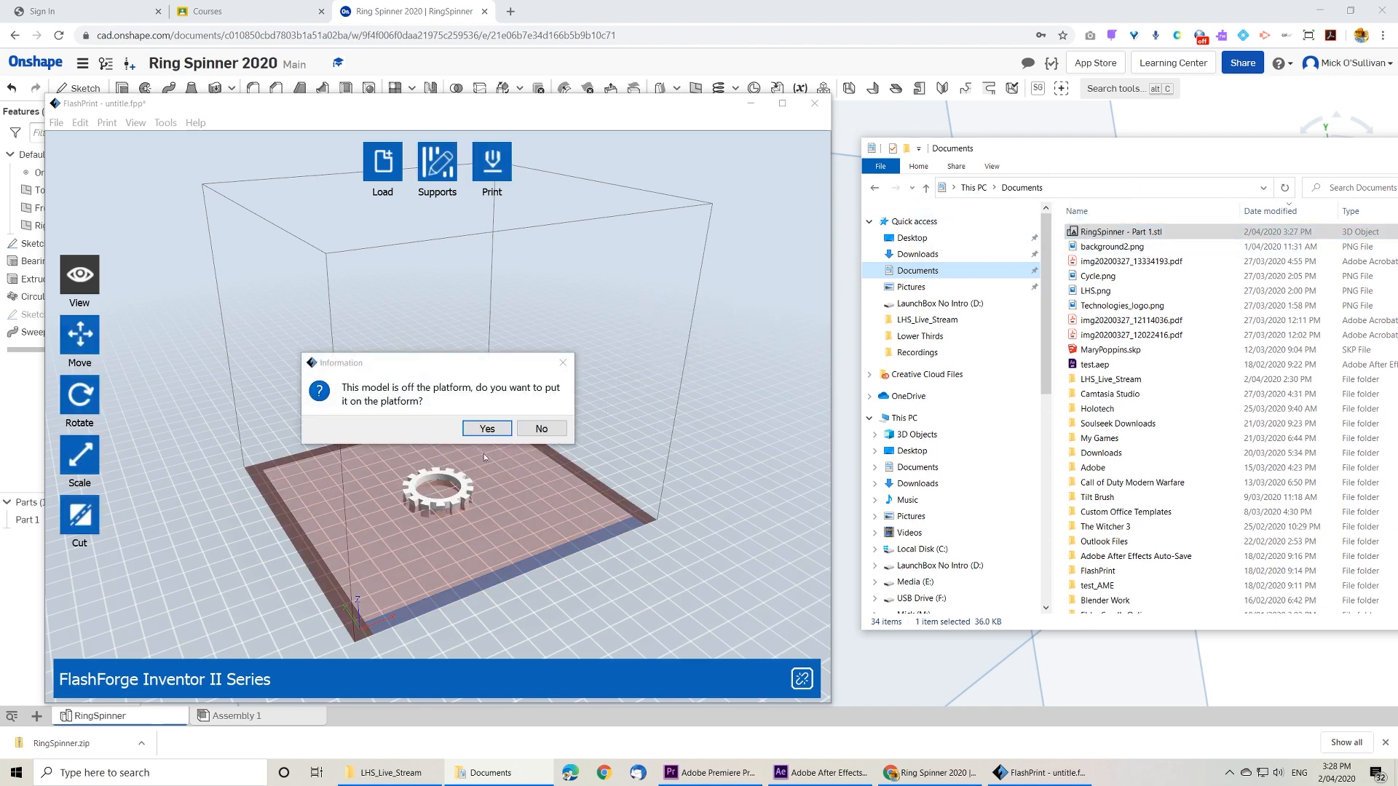
click(487, 429)
click(781, 104)
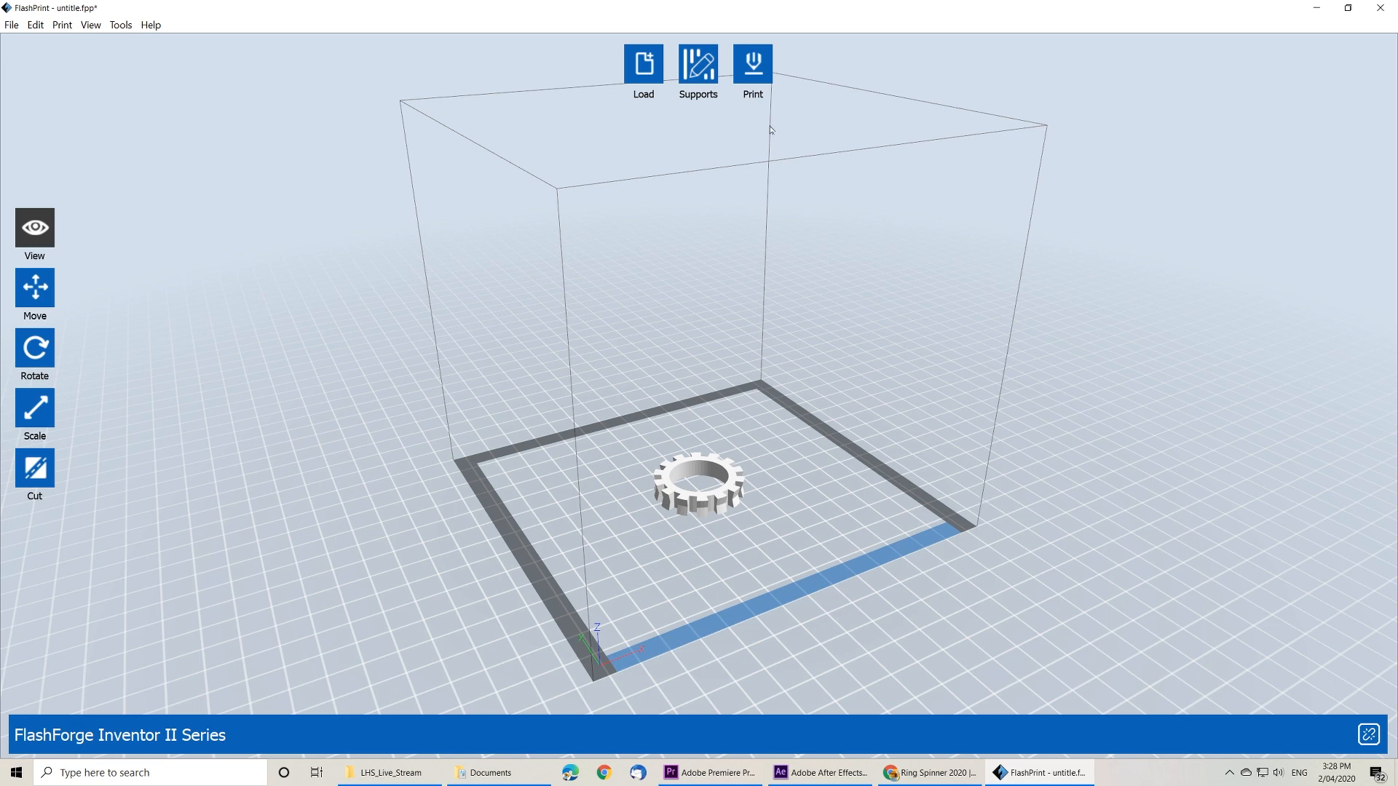
Step: Slice the model for PLA with supports enabled, raft disabled and Standard resolution, saving RingSpinner - Part 1.gx in LHS_Live_Stream
click(752, 73)
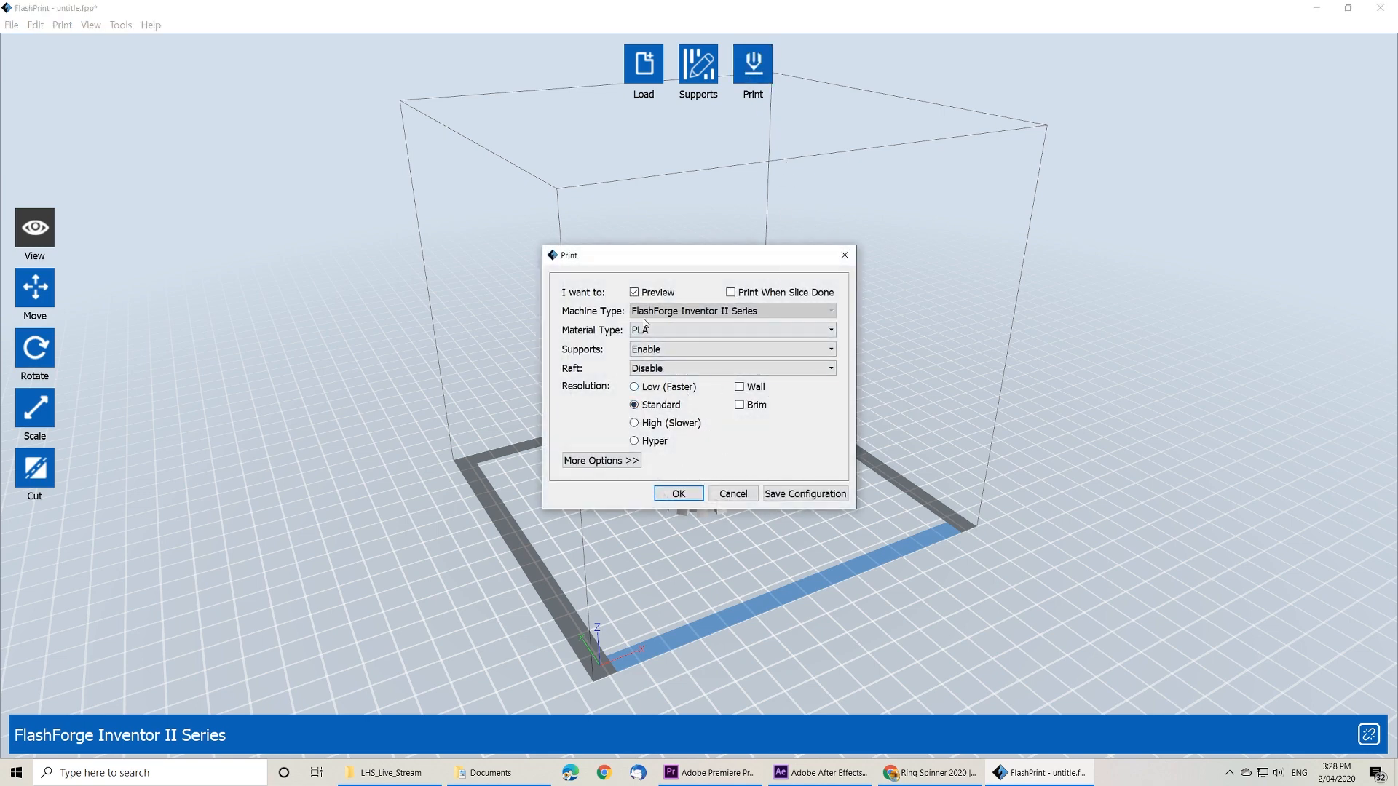
click(678, 494)
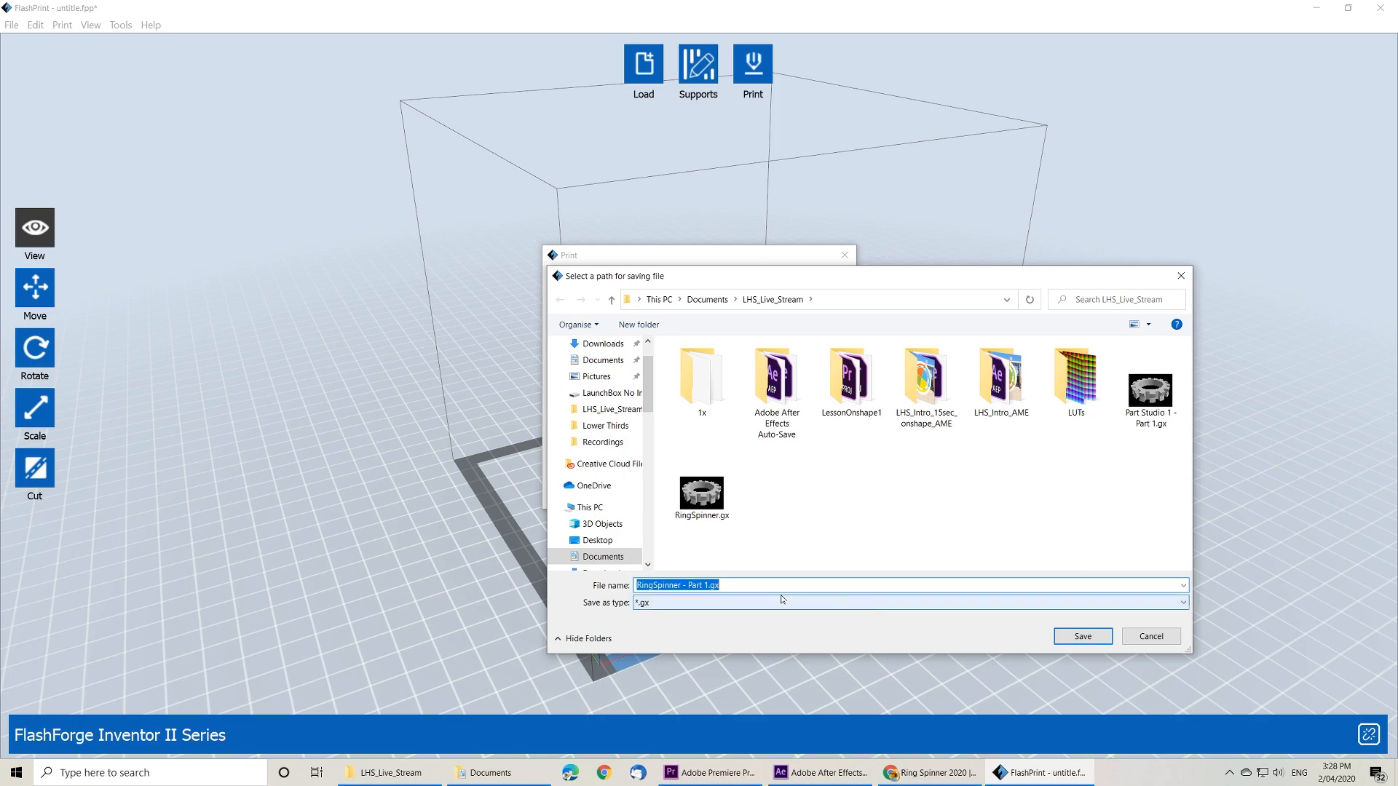
click(1084, 636)
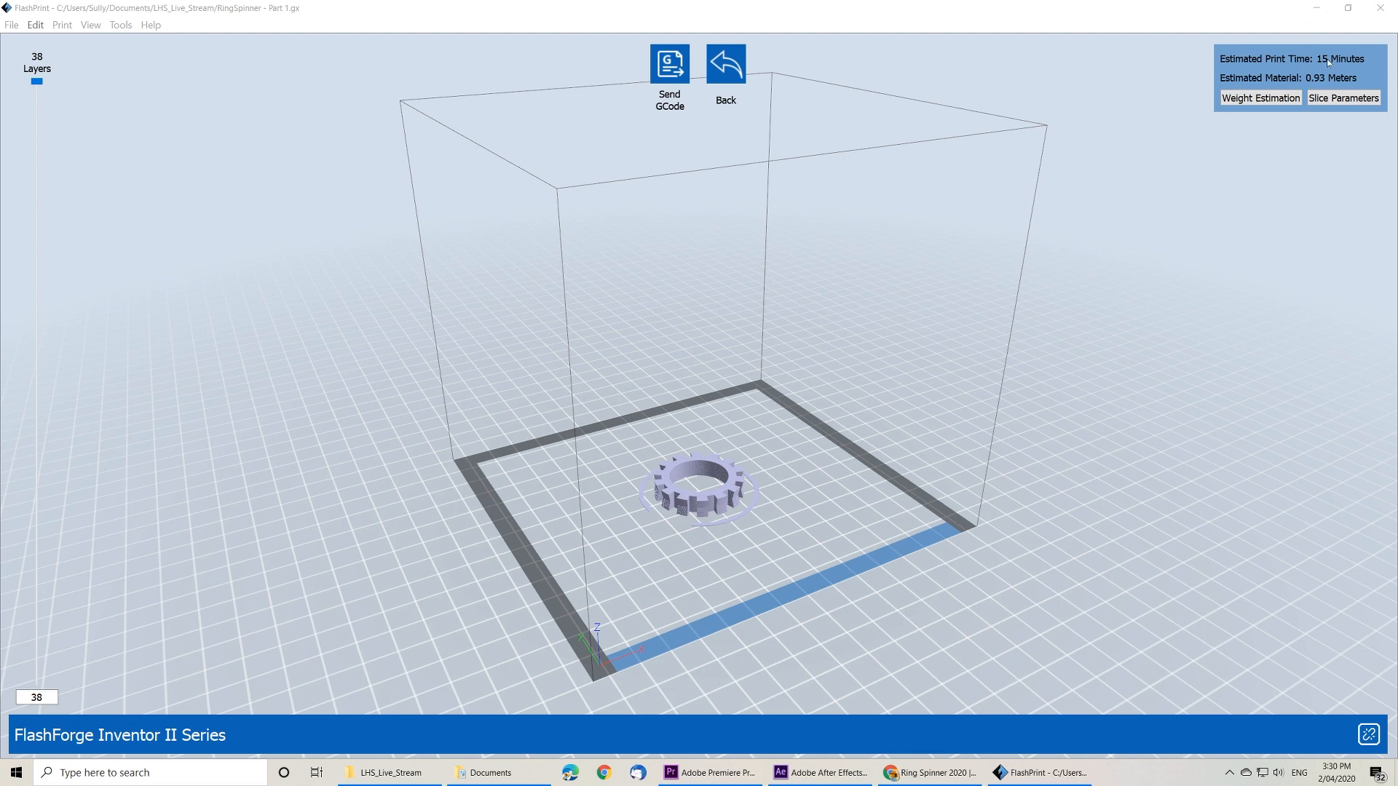
Step: Connect to the 3D printer over Wi-Fi/Ethernet and send it the sliced G-code
click(669, 64)
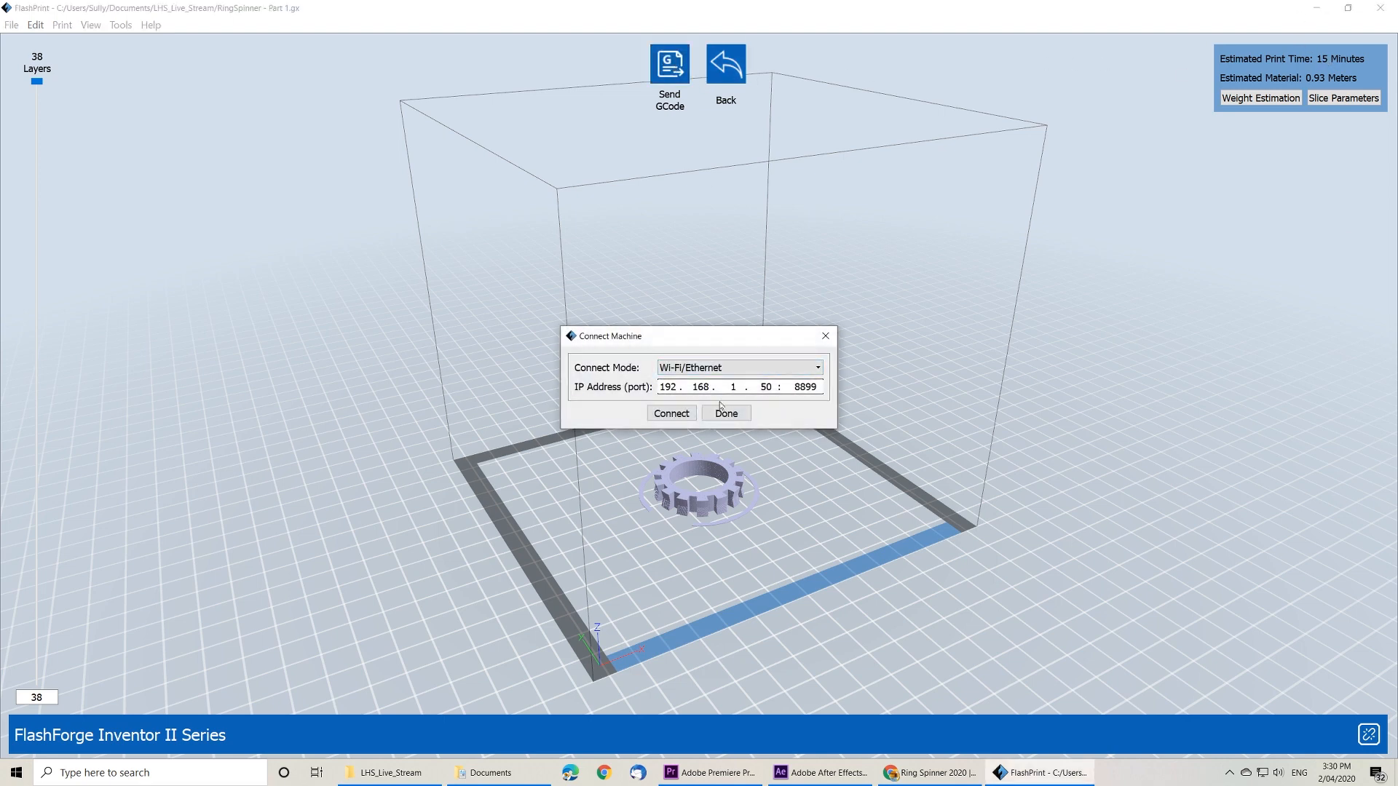
click(672, 413)
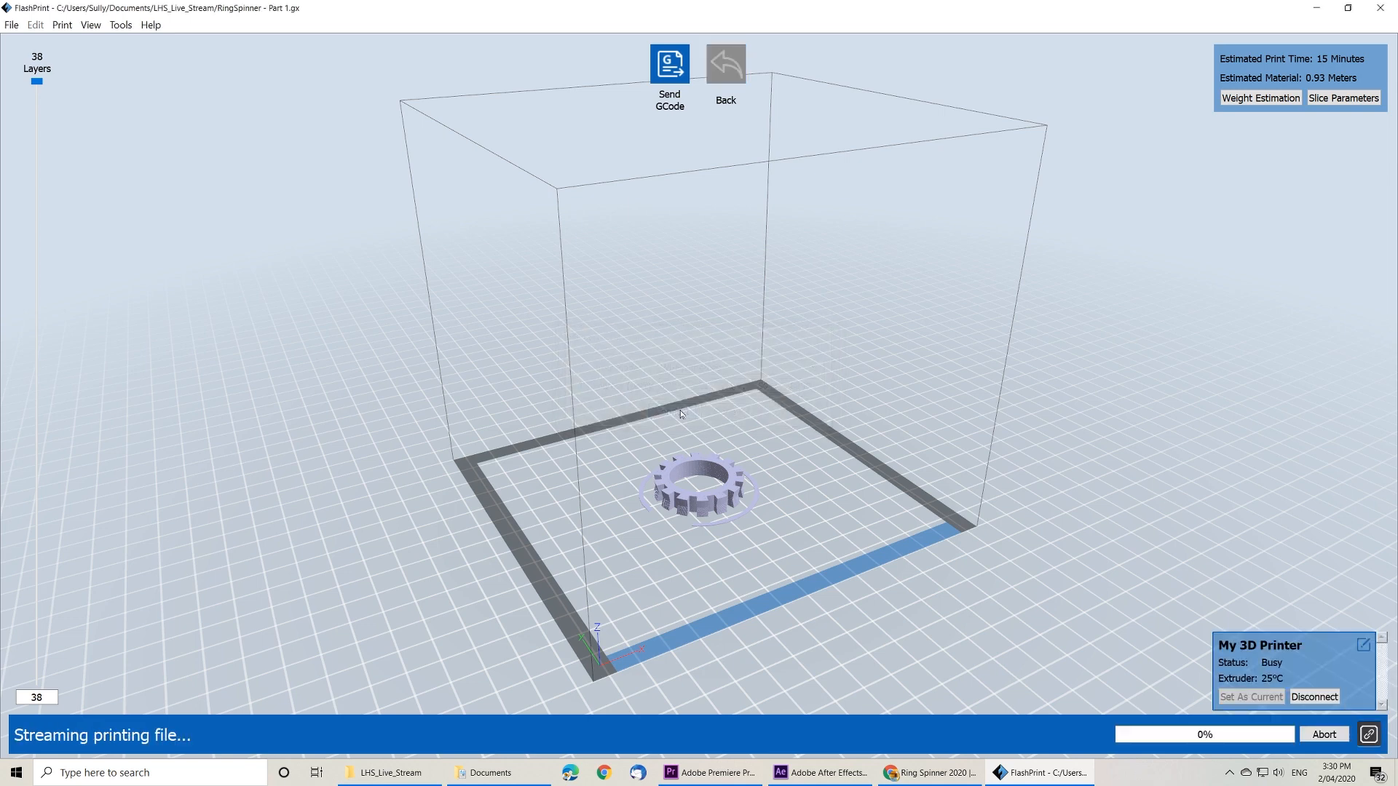